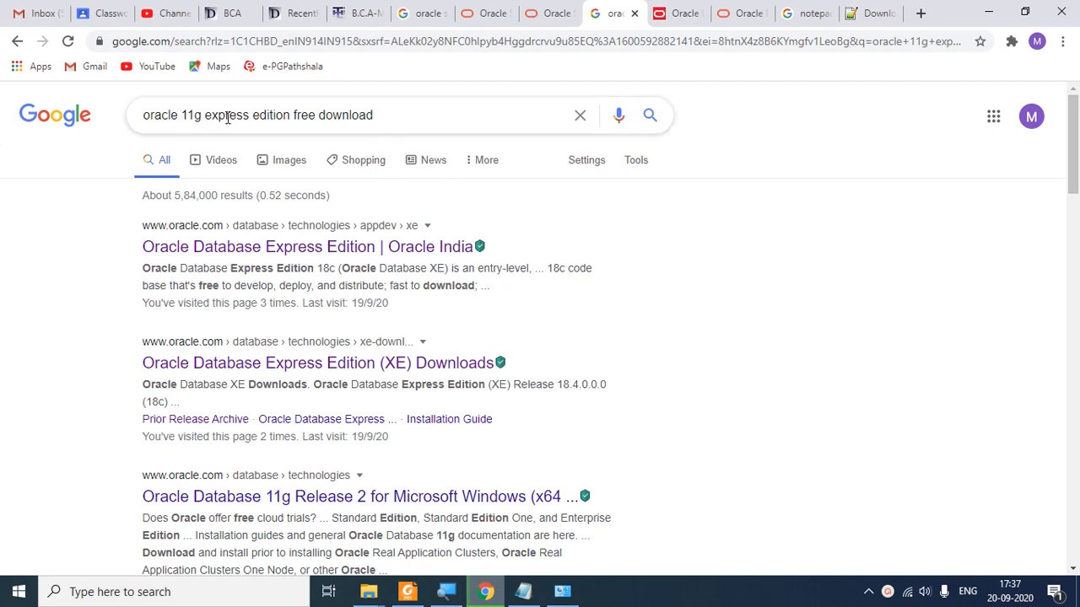
Step: Resubmit the Google search for 'oracle 11g express edition free download'
{"action": "left_click", "coordinate": [392, 116]}
{"action": "left_click_drag", "start_coordinate": [391, 116], "coordinate": [163, 143]}
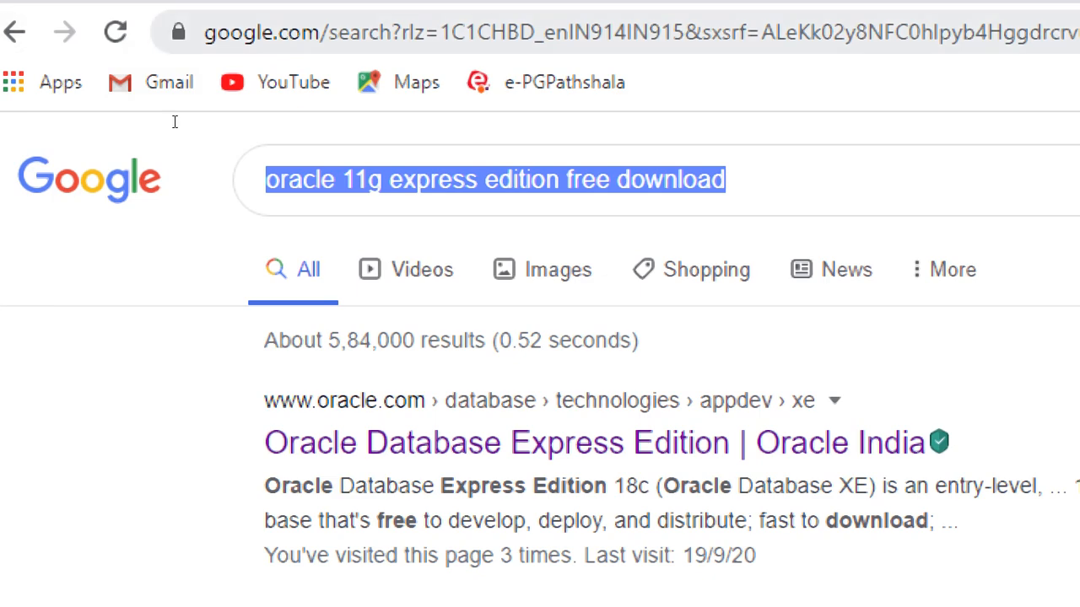
{"action": "left_click", "coordinate": [321, 180]}
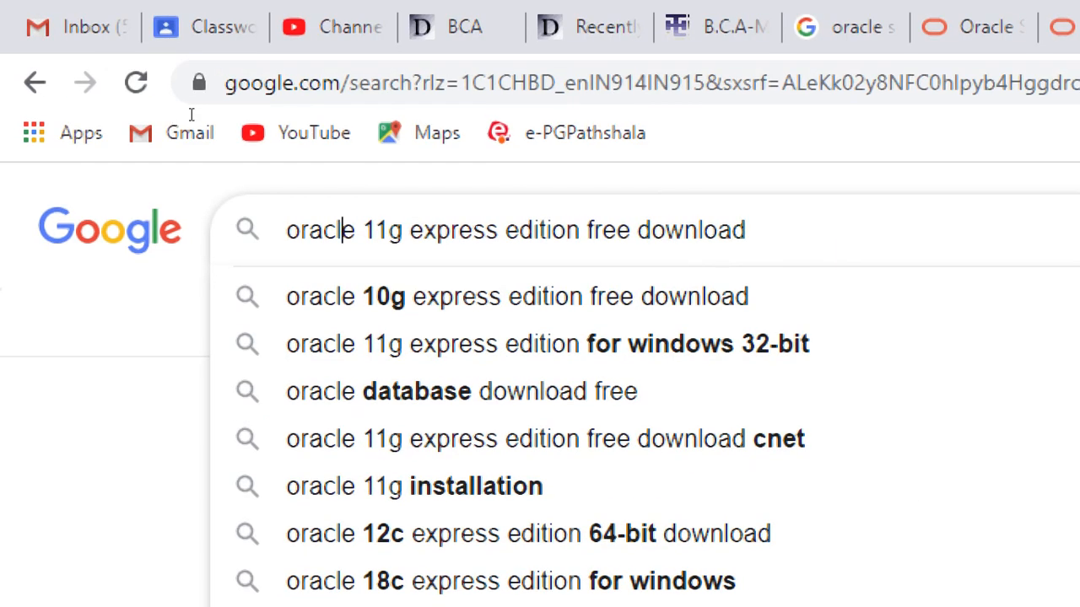
{"action": "key", "text": "Right"}
{"action": "key", "text": "Right"}
{"action": "key", "text": "Right"}
{"action": "key", "text": "shift+Right"}
{"action": "key", "text": "shift+Right"}
{"action": "key", "text": "shift+Right"}
{"action": "key", "text": "shift+Right"}
{"action": "key", "text": "shift+Right"}
{"action": "key", "text": "shift+Right"}
{"action": "key", "text": "shift+Right"}
{"action": "key", "text": "shift+Right"}
{"action": "key", "text": "shift+Right"}
{"action": "key", "text": "shift+Right"}
{"action": "key", "text": "shift+Right"}
{"action": "key", "text": "shift+Right"}
{"action": "key", "text": "shift+Right"}
{"action": "key", "text": "shift+Right"}
{"action": "key", "text": "shift+Right"}
{"action": "key", "text": "shift+Right"}
{"action": "key", "text": "shift+Right"}
{"action": "key", "text": "shift+Right"}
{"action": "key", "text": "shift+Right"}
{"action": "key", "text": "shift+Right"}
{"action": "key", "text": "shift+Right"}
{"action": "key", "text": "shift+Right"}
{"action": "key", "text": "shift+Right"}
{"action": "key", "text": "shift+Right"}
{"action": "key", "text": "shift+Right"}
{"action": "key", "text": "shift+Right"}
{"action": "key", "text": "shift+Right"}
{"action": "key", "text": "shift+Right"}
{"action": "key", "text": "shift+Right"}
{"action": "key", "text": "shift+Right"}
{"action": "key", "text": "shift+Right"}
{"action": "key", "text": "shift+Right"}
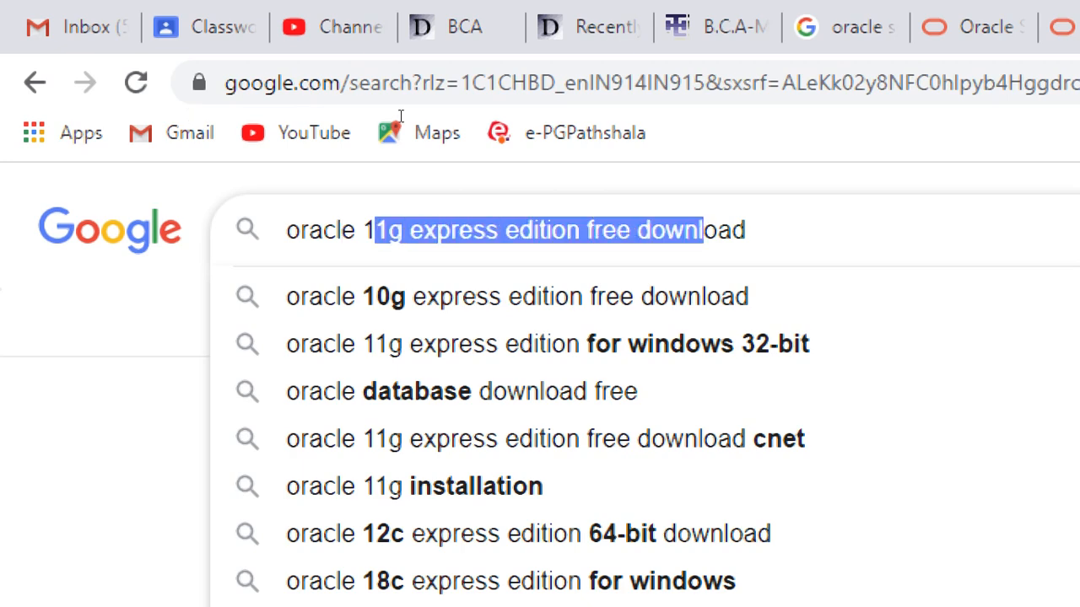
{"action": "key", "text": "Right"}
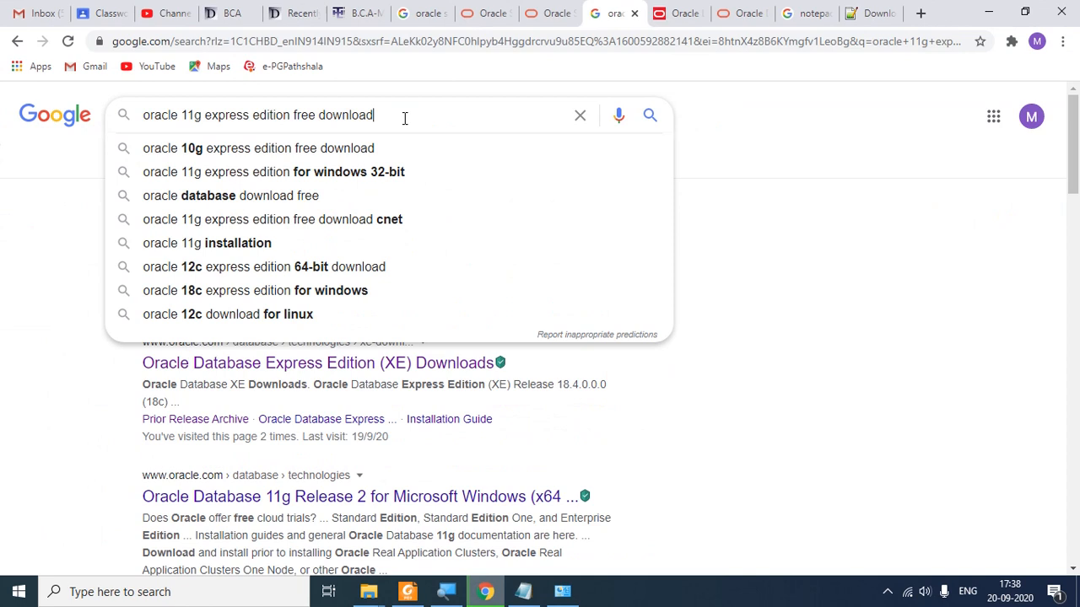
{"action": "key", "text": "Return"}
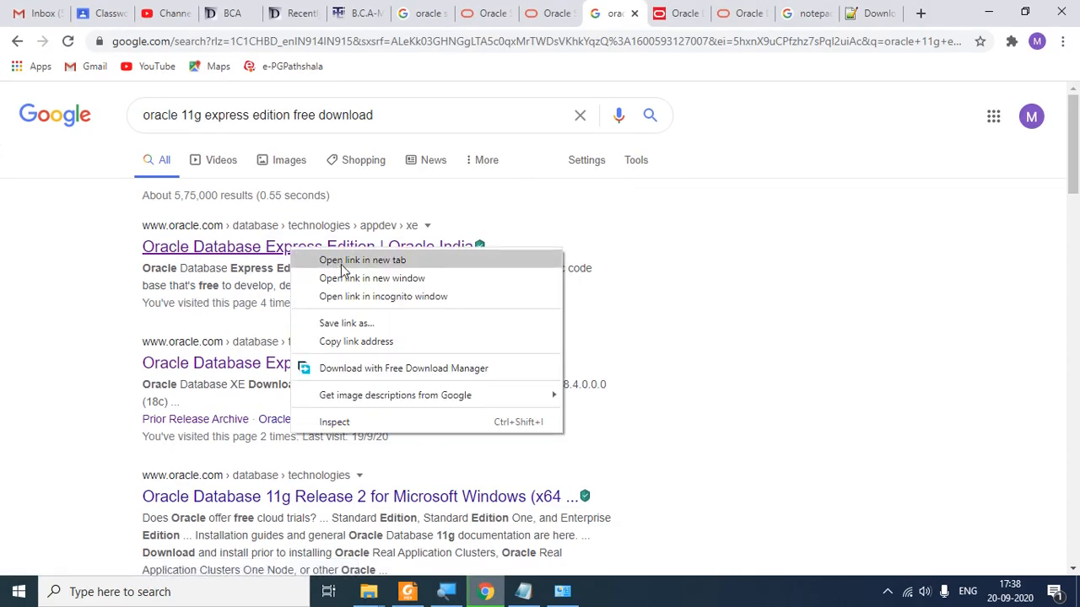
Step: Open Oracle's 'Free Oracle Database for Everyone' XE result in a new Chrome tab and view it
{"action": "left_click", "coordinate": [363, 260]}
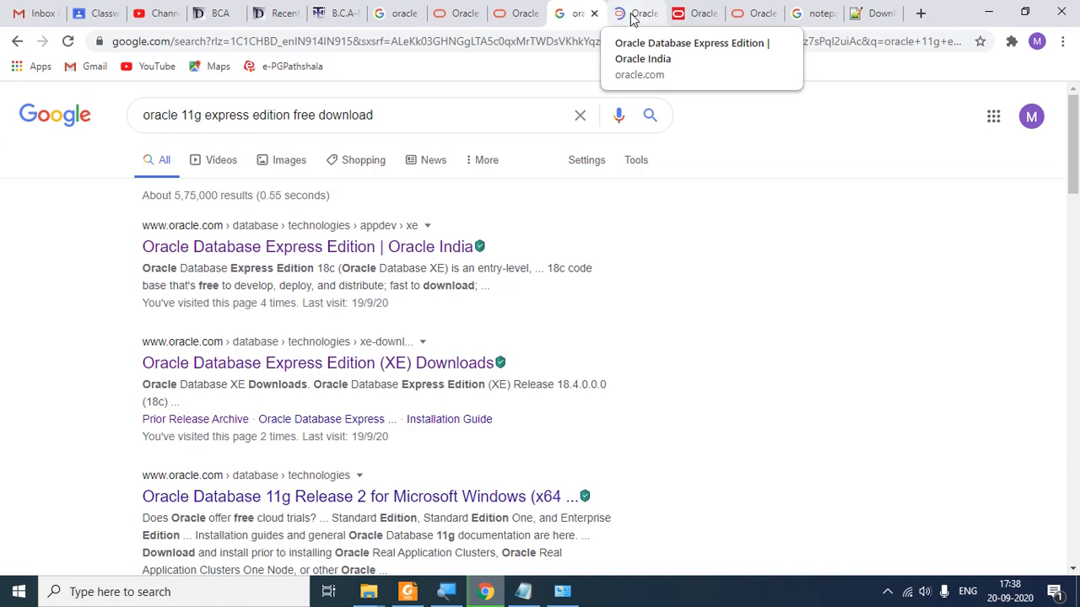
{"action": "left_click", "coordinate": [632, 17]}
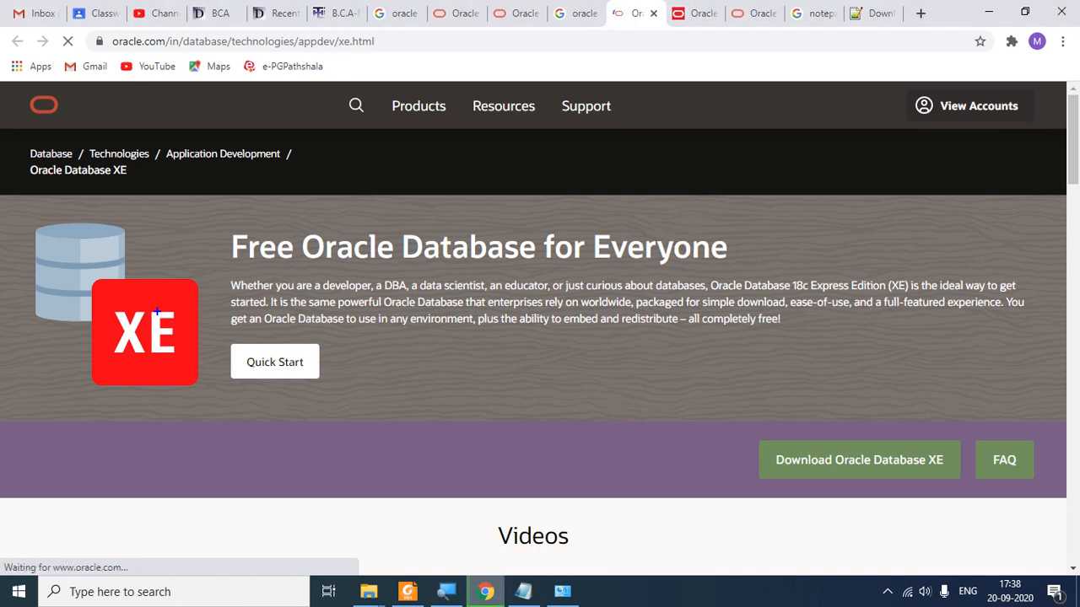
Step: Outline the XE logo and underline 'all completely free' on the overview page, then clear the marks
{"action": "mouse_move", "coordinate": [96, 304]}
{"action": "left_mouse_down"}
{"action": "mouse_move", "coordinate": [190, 385]}
{"action": "mouse_move", "coordinate": [187, 372]}
{"action": "left_mouse_up"}
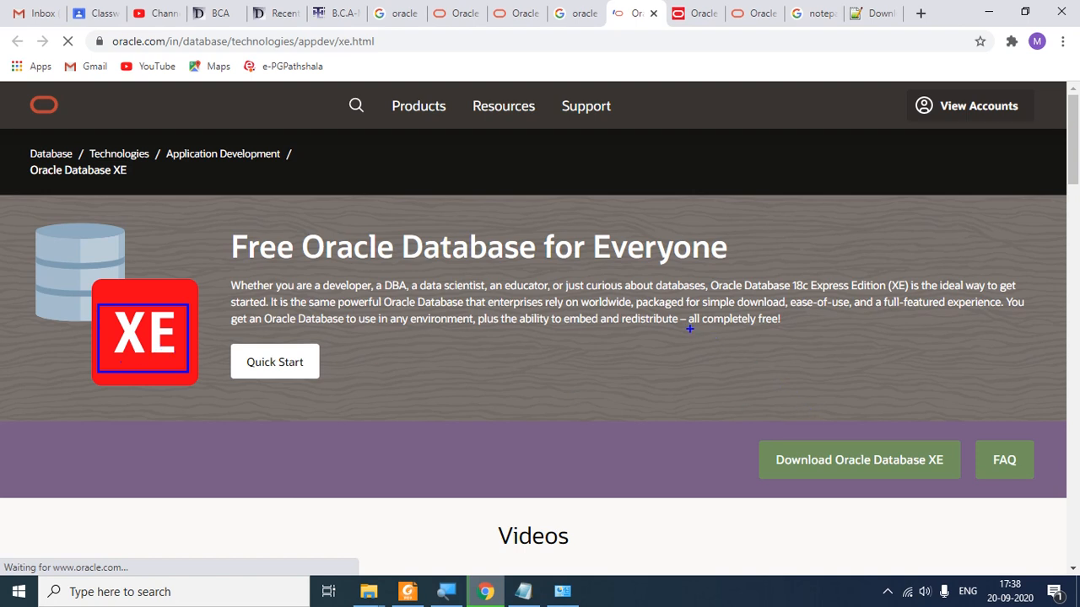
{"action": "left_click_drag", "start_coordinate": [689, 332], "coordinate": [797, 332]}
{"action": "key", "text": "Escape"}
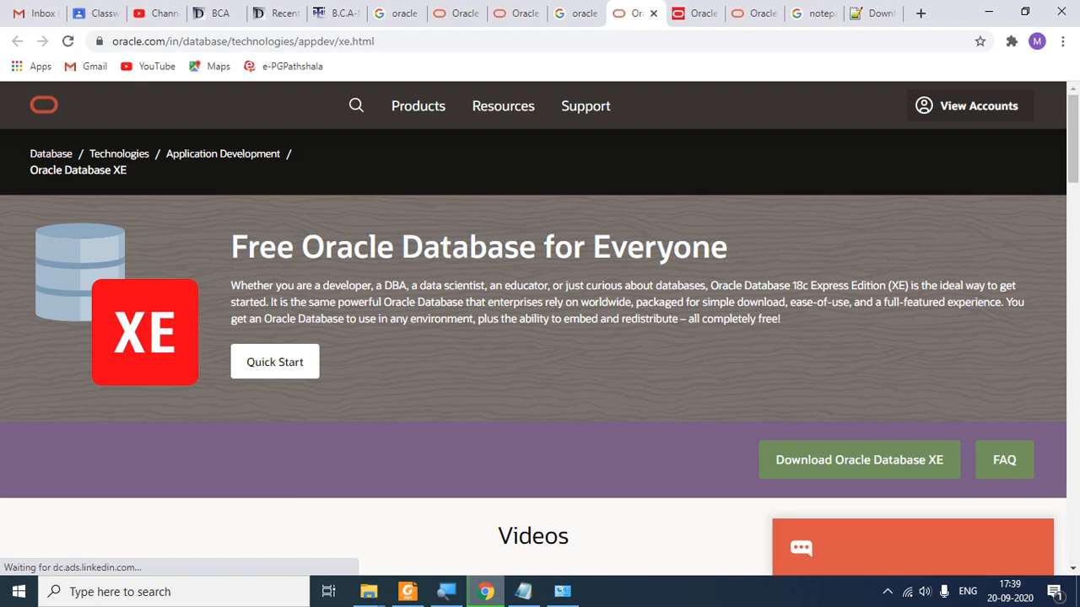
Step: Scroll through the XE overview and follow 'Download Oracle Database XE' to the 18c downloads page
{"action": "scroll", "coordinate": [785, 358], "scroll_direction": "down", "scroll_amount": 1}
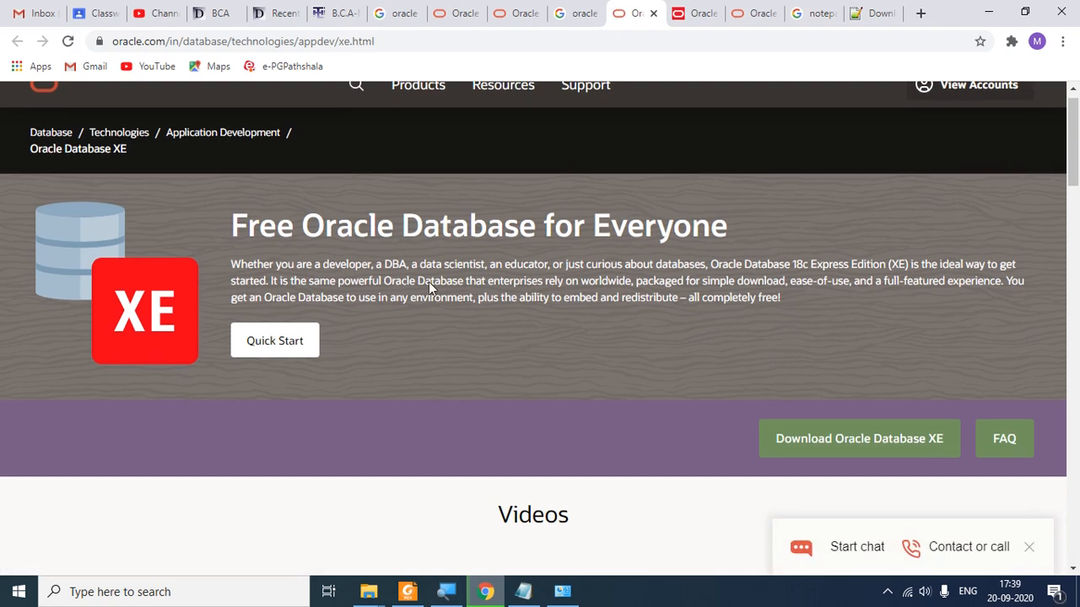
{"action": "scroll", "coordinate": [428, 281], "scroll_direction": "down", "scroll_amount": 1}
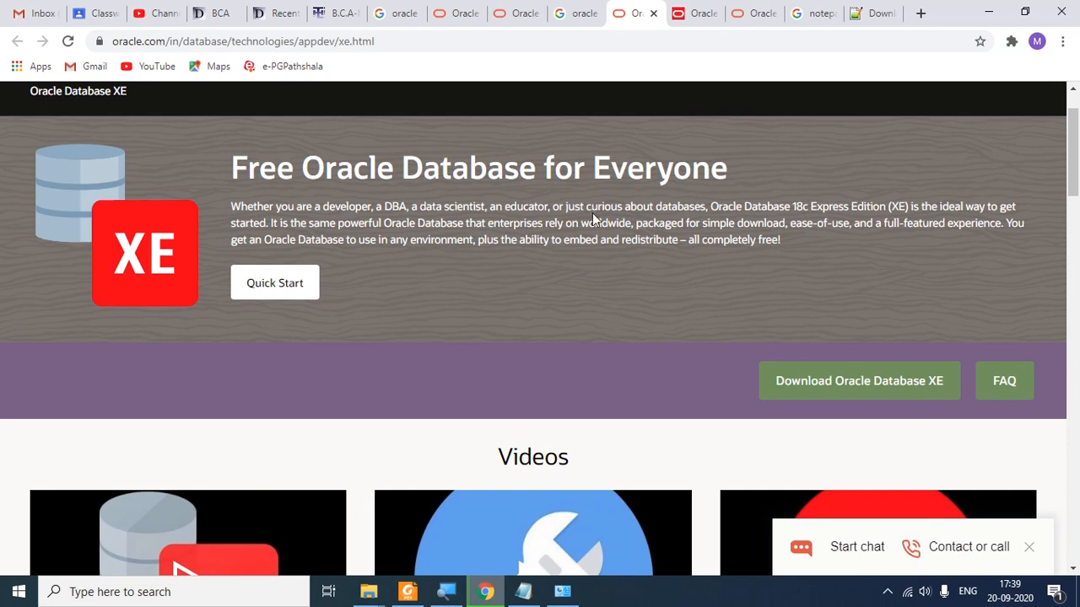
{"action": "scroll", "coordinate": [592, 212], "scroll_direction": "down", "scroll_amount": 3}
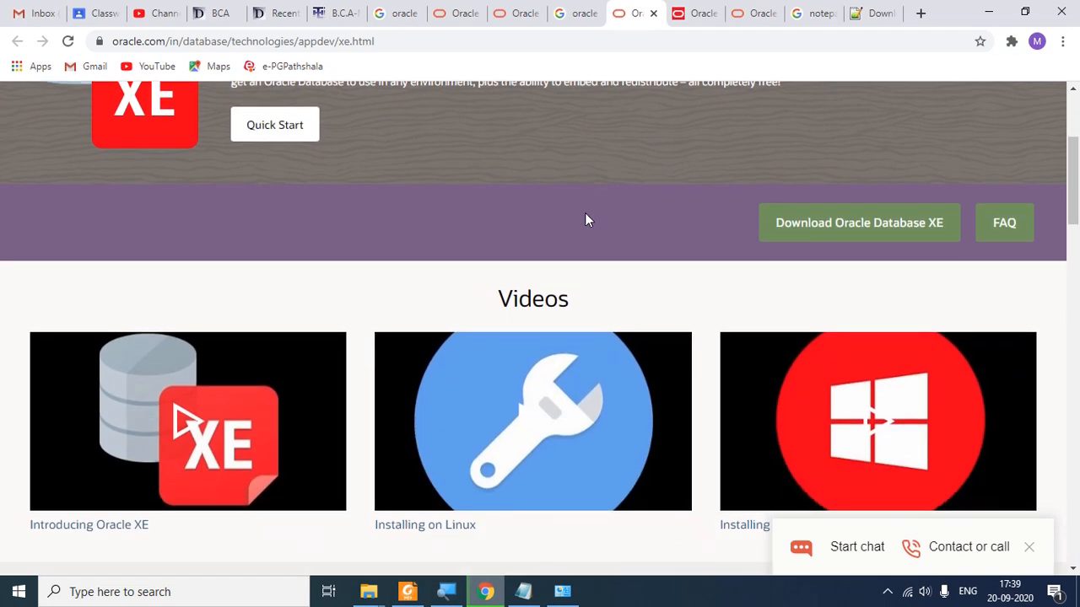
{"action": "scroll", "coordinate": [588, 219], "scroll_direction": "down", "scroll_amount": 1}
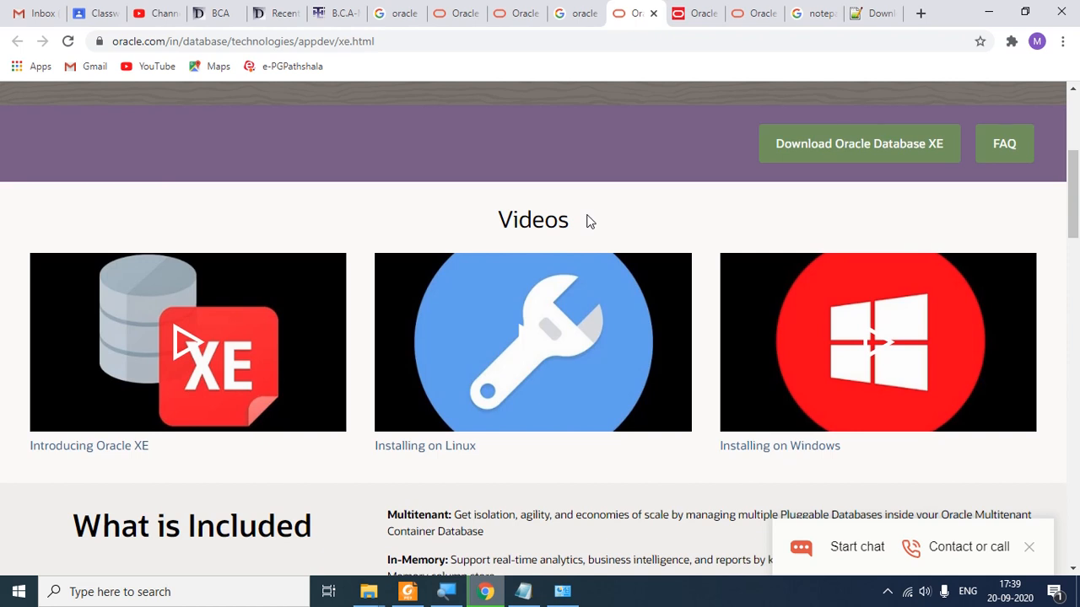
{"action": "scroll", "coordinate": [588, 221], "scroll_direction": "down", "scroll_amount": 1}
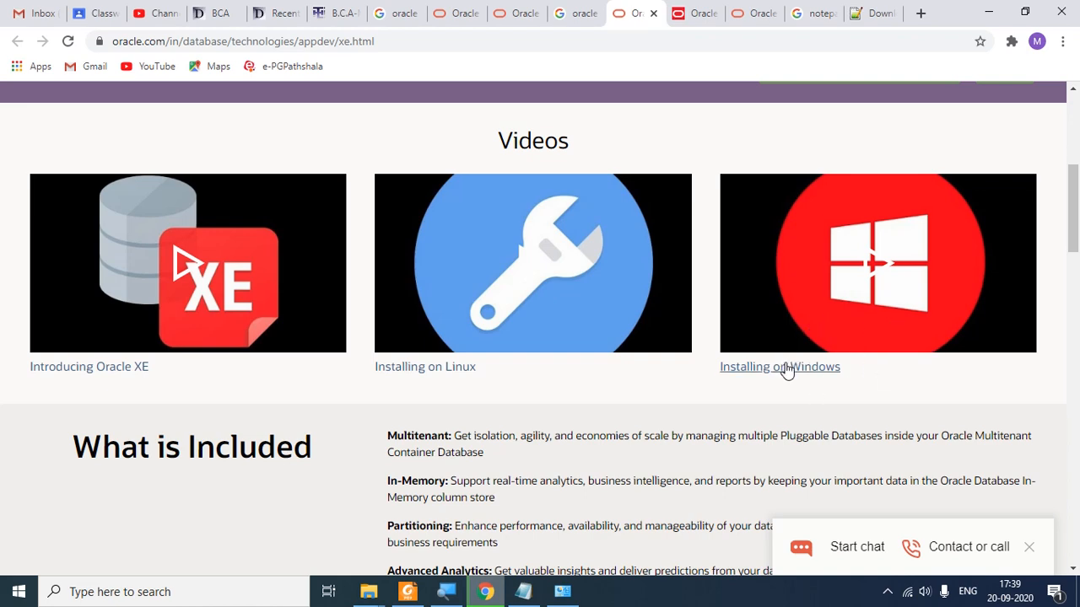
{"action": "scroll", "coordinate": [785, 442], "scroll_direction": "down", "scroll_amount": 3}
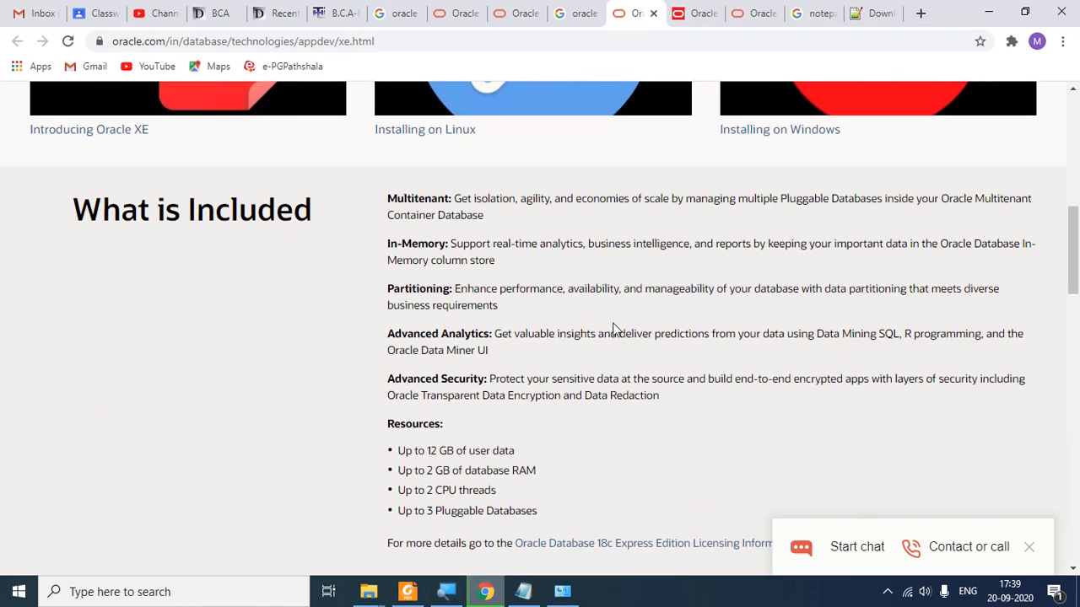
{"action": "scroll", "coordinate": [453, 262], "scroll_direction": "down", "scroll_amount": 3}
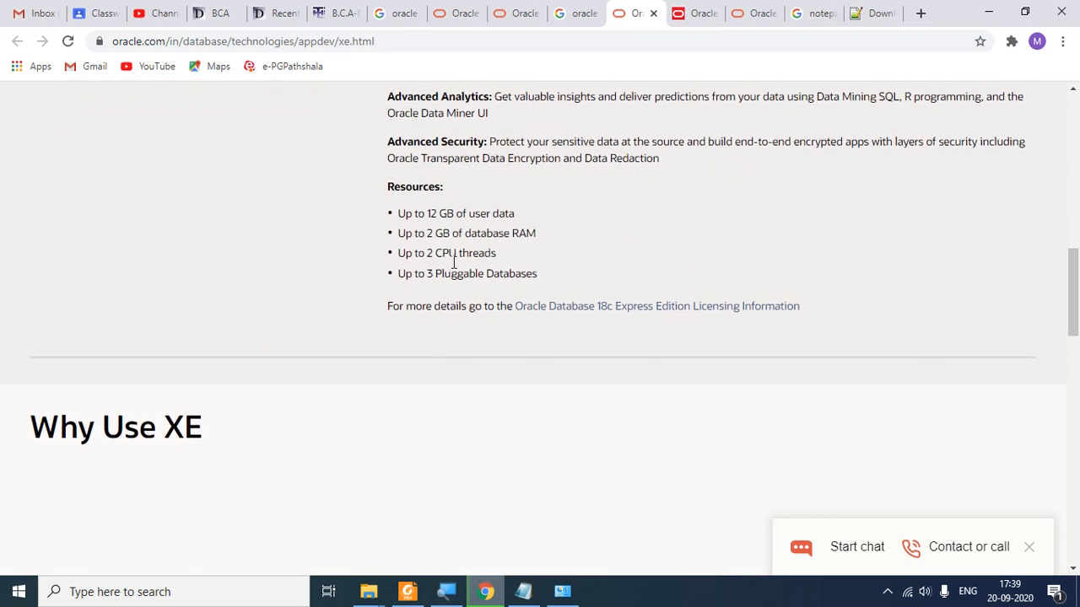
{"action": "scroll", "coordinate": [452, 262], "scroll_direction": "up", "scroll_amount": 5}
{"action": "scroll", "coordinate": [547, 250], "scroll_direction": "up", "scroll_amount": 6}
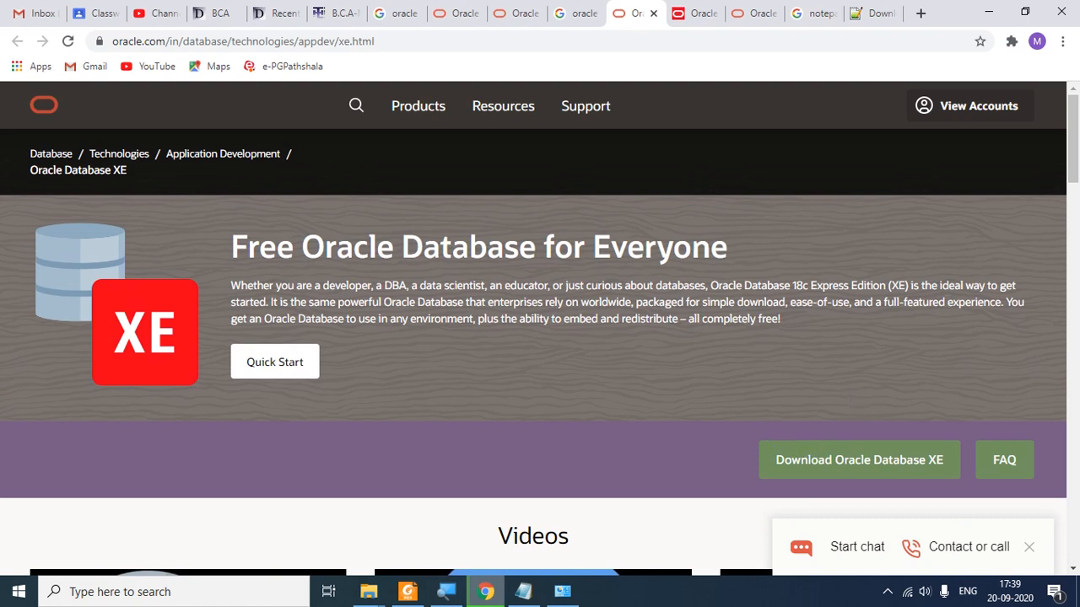
{"action": "left_click", "coordinate": [777, 447]}
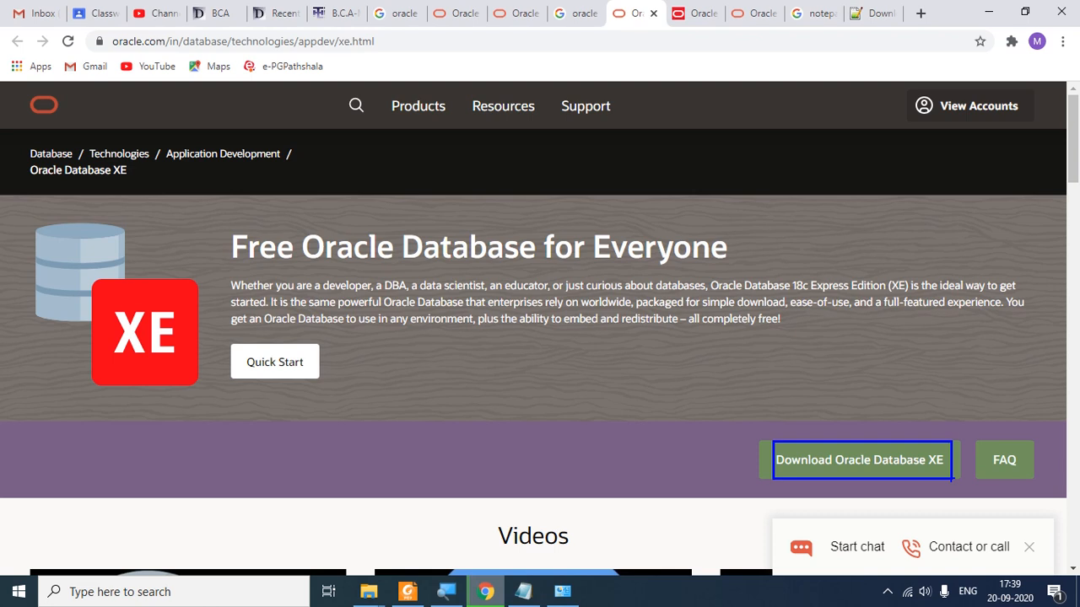
{"action": "left_click", "coordinate": [917, 470]}
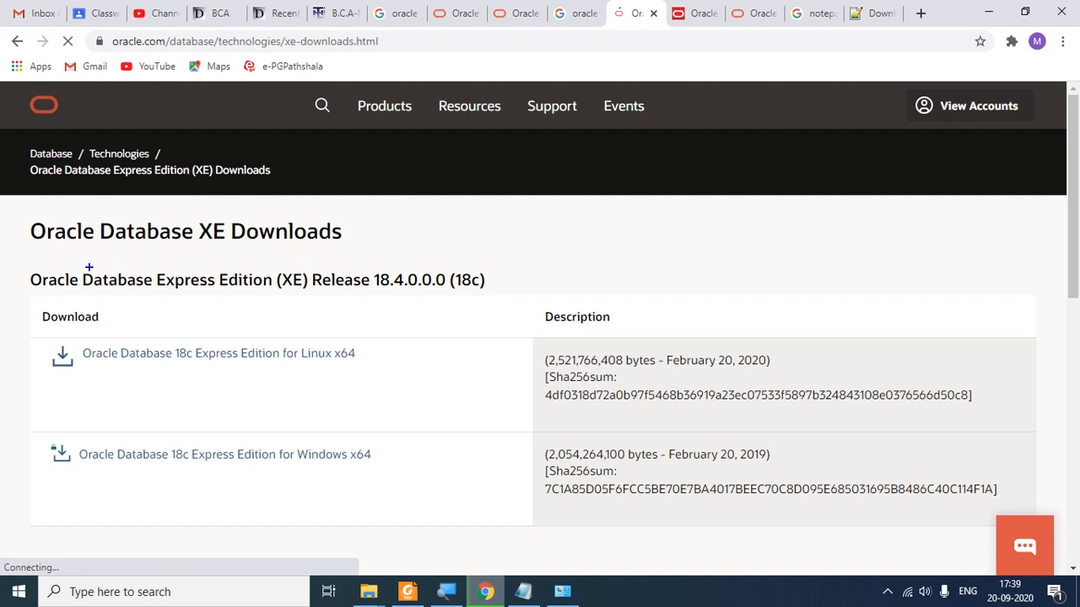
{"action": "mouse_move", "coordinate": [83, 268]}
{"action": "left_mouse_down"}
{"action": "mouse_move", "coordinate": [358, 302]}
{"action": "mouse_move", "coordinate": [450, 297]}
{"action": "left_mouse_up"}
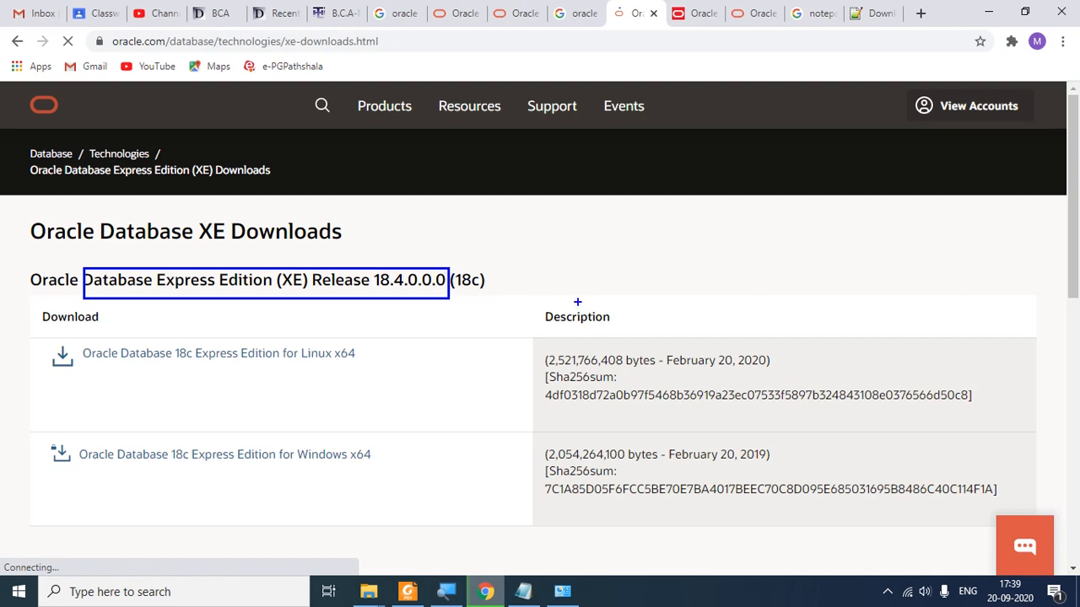
{"action": "type", "text": "t"}
{"action": "type", "text": "2GB"}
{"action": "mouse_move", "coordinate": [606, 218]}
{"action": "left_mouse_down"}
{"action": "mouse_move", "coordinate": [582, 251]}
{"action": "mouse_move", "coordinate": [641, 269]}
{"action": "mouse_move", "coordinate": [666, 219]}
{"action": "mouse_move", "coordinate": [607, 216]}
{"action": "left_mouse_up"}
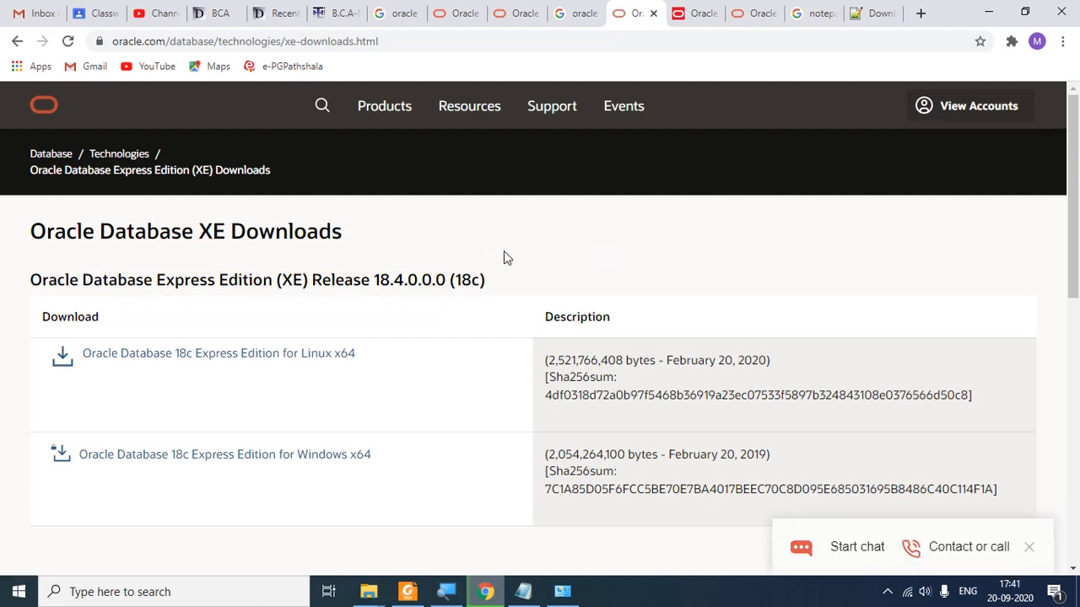
Step: Scroll to Learn More, highlight 'Prior Release Archive' and open the 11gR2 XE archive
{"action": "scroll", "coordinate": [617, 253], "scroll_direction": "down", "scroll_amount": 1}
{"action": "scroll", "coordinate": [617, 261], "scroll_direction": "down", "scroll_amount": 5}
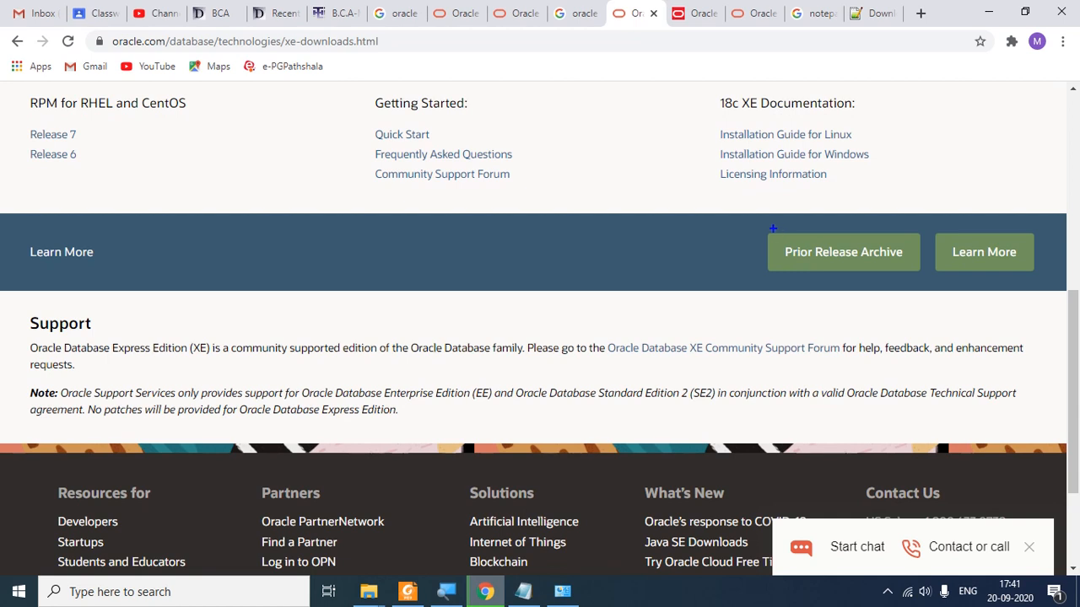
{"action": "mouse_move", "coordinate": [762, 228]}
{"action": "left_mouse_down"}
{"action": "mouse_move", "coordinate": [766, 253]}
{"action": "mouse_move", "coordinate": [922, 277]}
{"action": "left_mouse_up"}
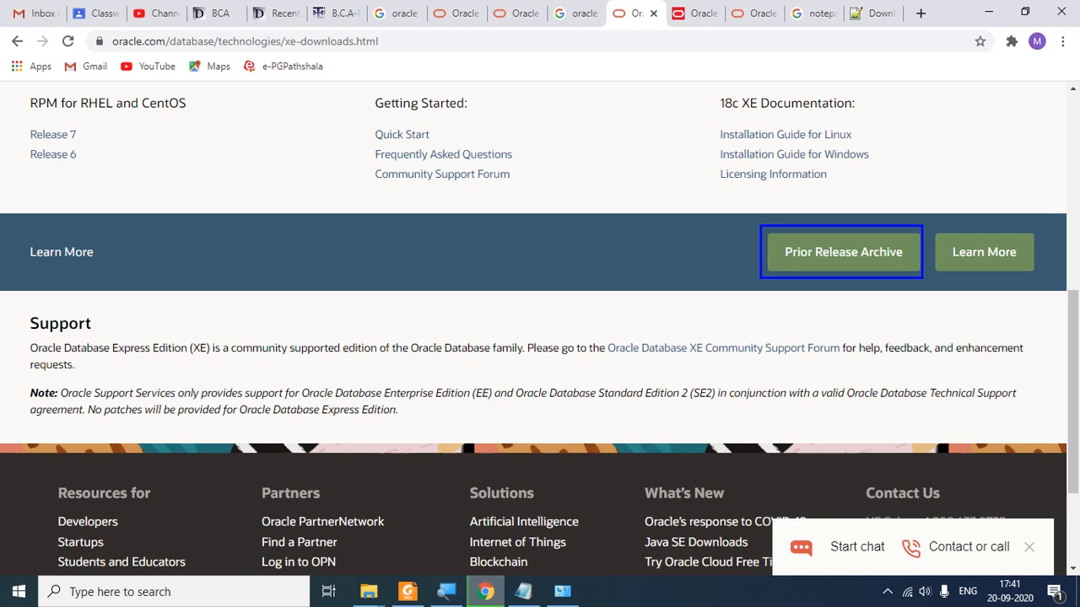
{"action": "key", "text": "Escape"}
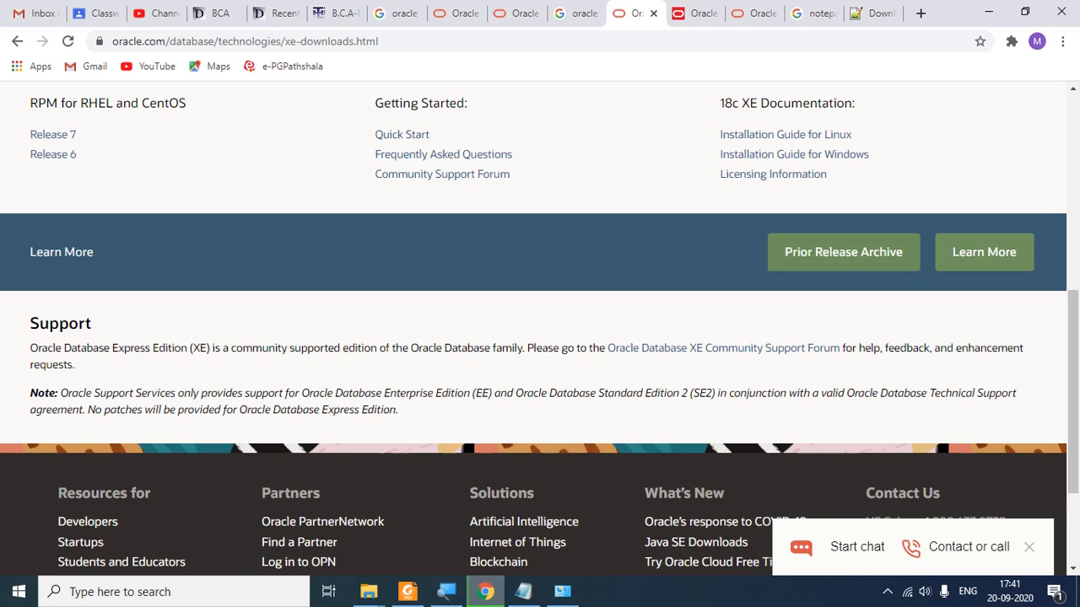
{"action": "left_click", "coordinate": [854, 262]}
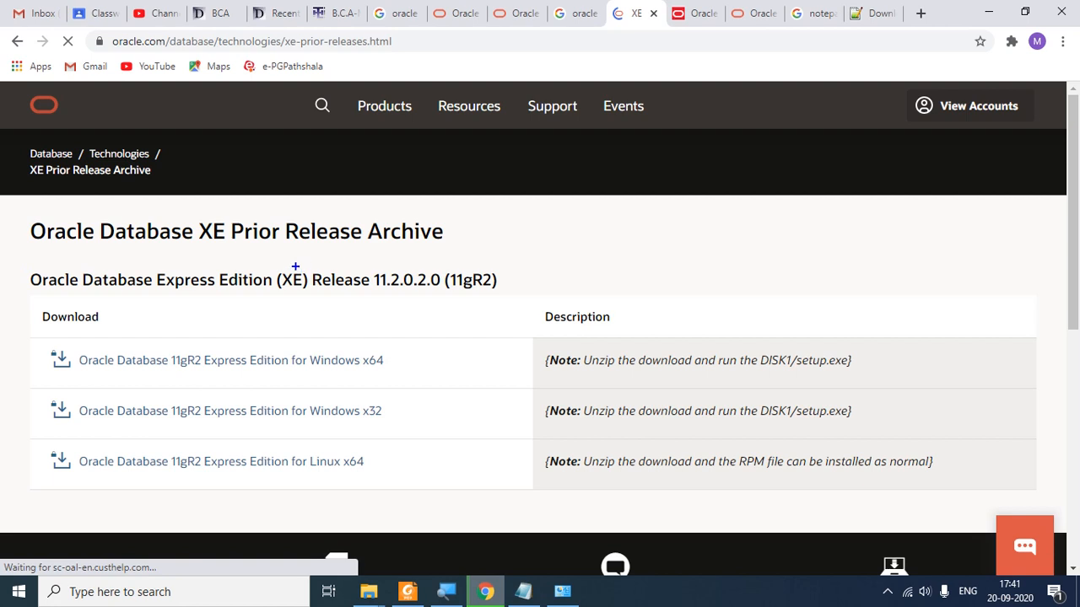
{"action": "left_click_drag", "start_coordinate": [305, 264], "coordinate": [446, 293]}
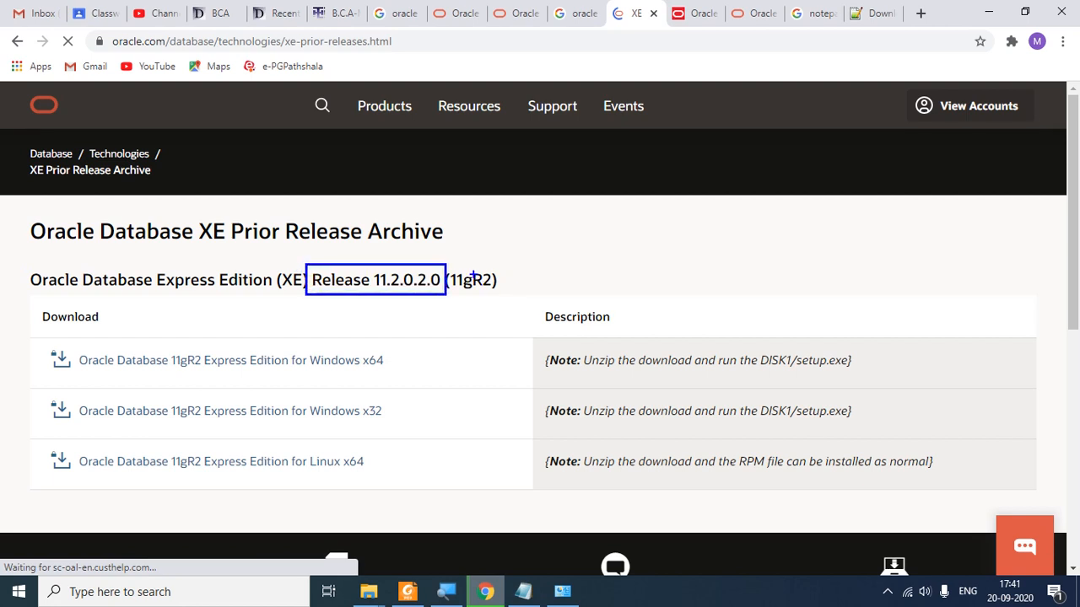
{"action": "mouse_move", "coordinate": [449, 259]}
{"action": "left_mouse_down"}
{"action": "mouse_move", "coordinate": [451, 293]}
{"action": "mouse_move", "coordinate": [509, 301]}
{"action": "left_mouse_up"}
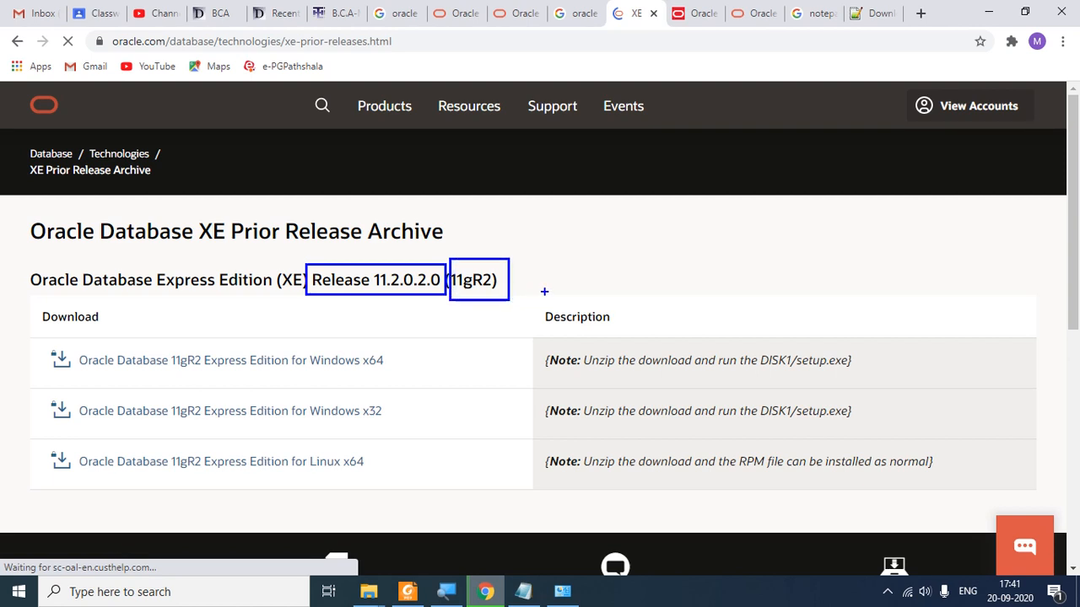
{"action": "key", "text": "Escape"}
{"action": "scroll", "coordinate": [591, 289], "scroll_direction": "down", "scroll_amount": 1}
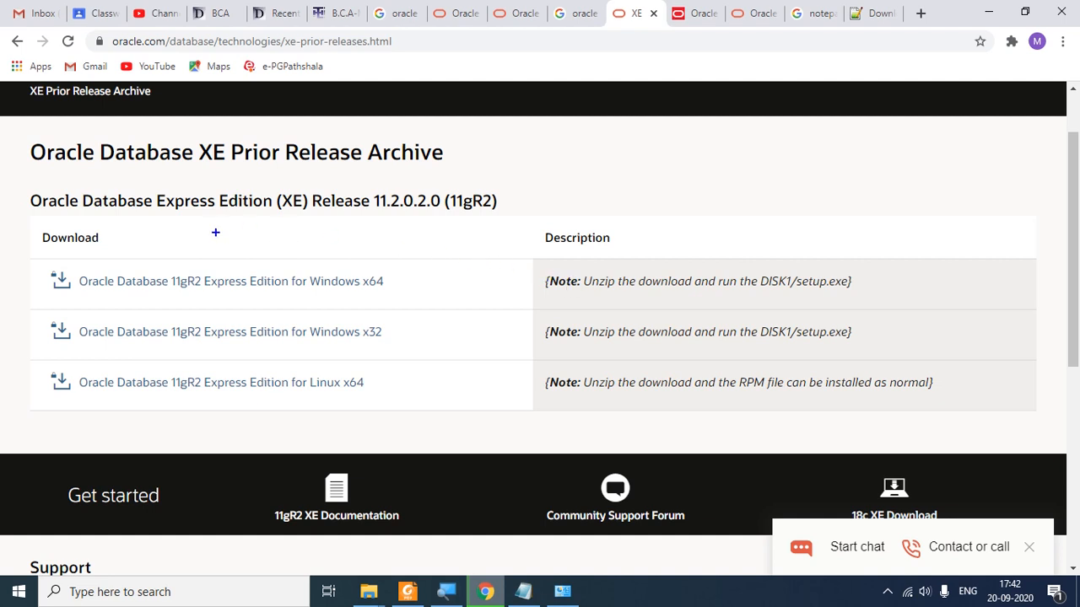
{"action": "mouse_move", "coordinate": [352, 262]}
{"action": "left_mouse_down"}
{"action": "mouse_move", "coordinate": [399, 298]}
{"action": "mouse_move", "coordinate": [379, 346]}
{"action": "mouse_move", "coordinate": [404, 349]}
{"action": "left_mouse_up"}
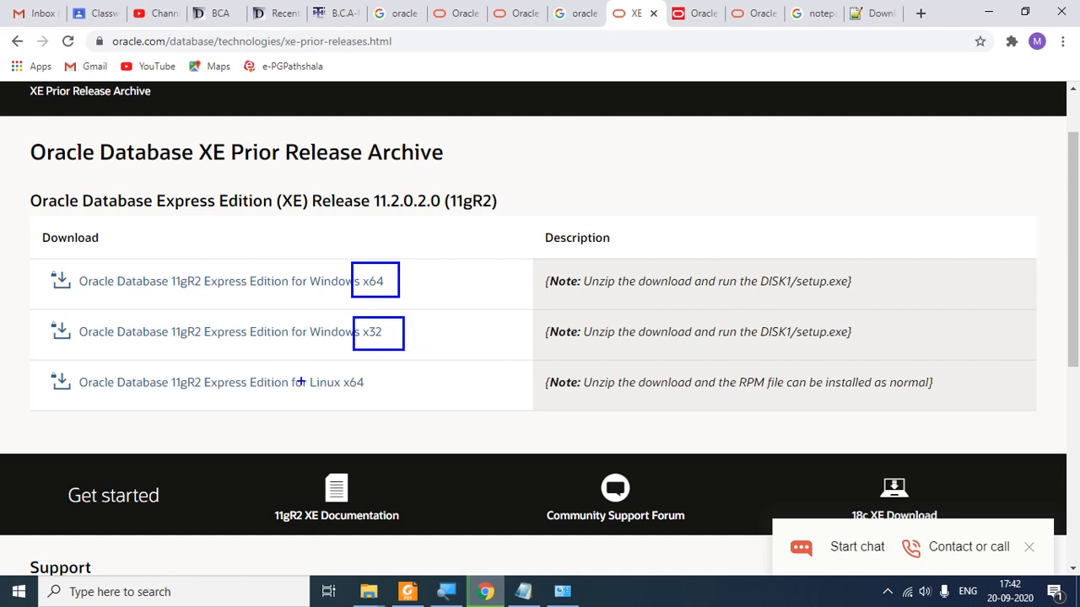
{"action": "left_click_drag", "start_coordinate": [304, 366], "coordinate": [380, 399]}
{"action": "key", "text": "Escape"}
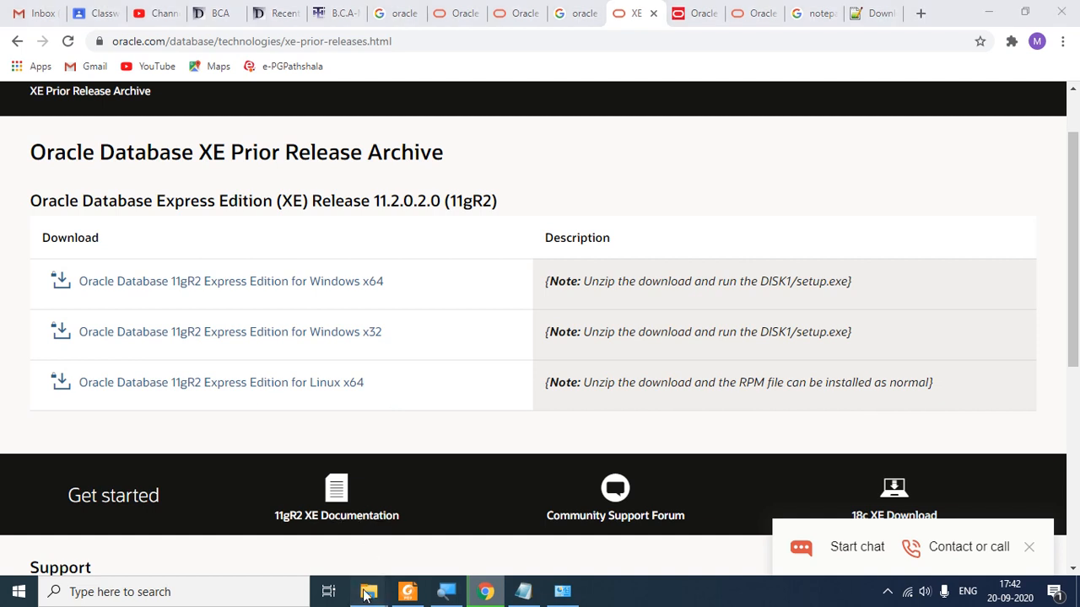
Step: View This PC's Properties to confirm a 64-bit Windows 10 system type, then return to Chrome
{"action": "mouse_move", "coordinate": [367, 596]}
{"action": "left_click", "coordinate": [506, 540]}
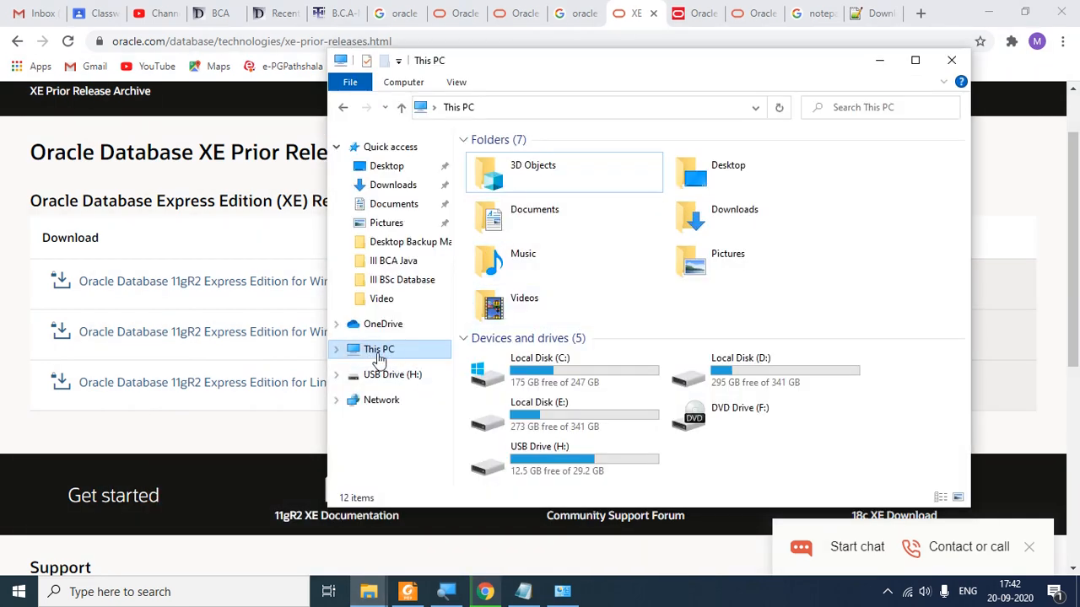
{"action": "left_click", "coordinate": [378, 354]}
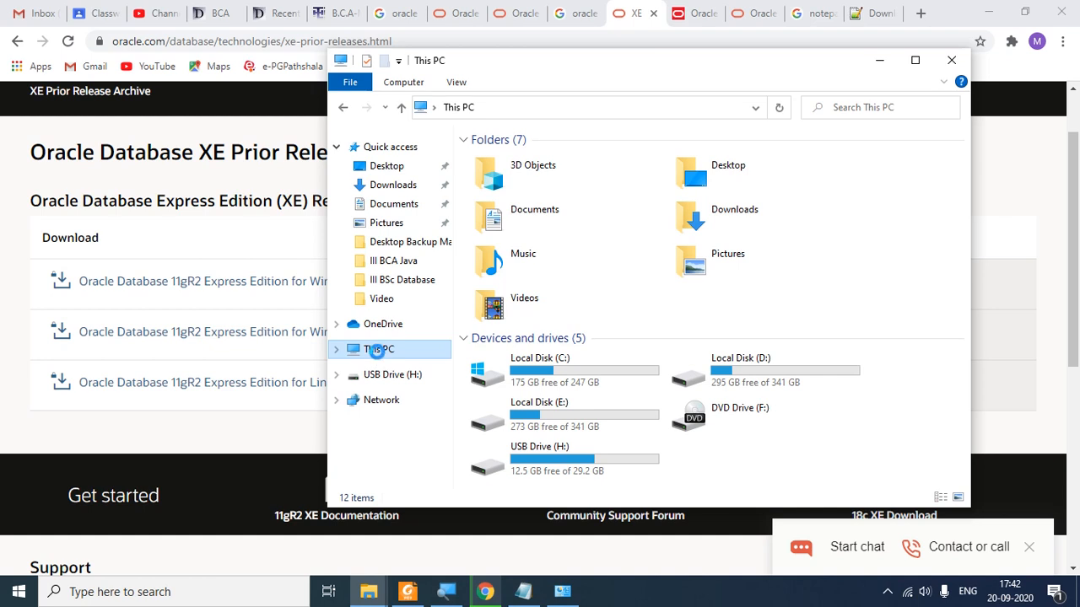
{"action": "right_click", "coordinate": [377, 352]}
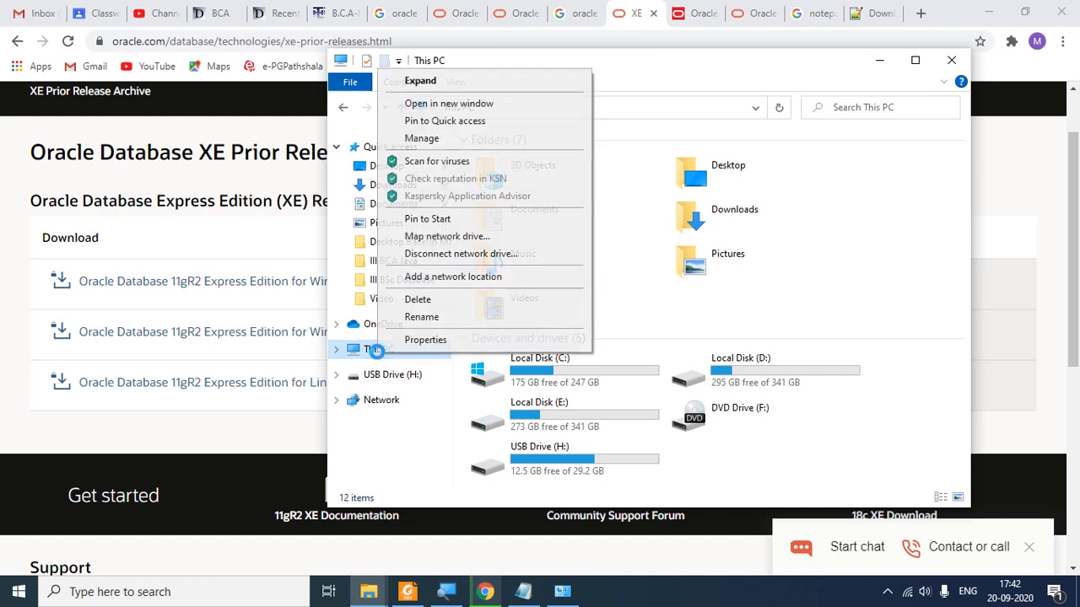
{"action": "left_click", "coordinate": [432, 341]}
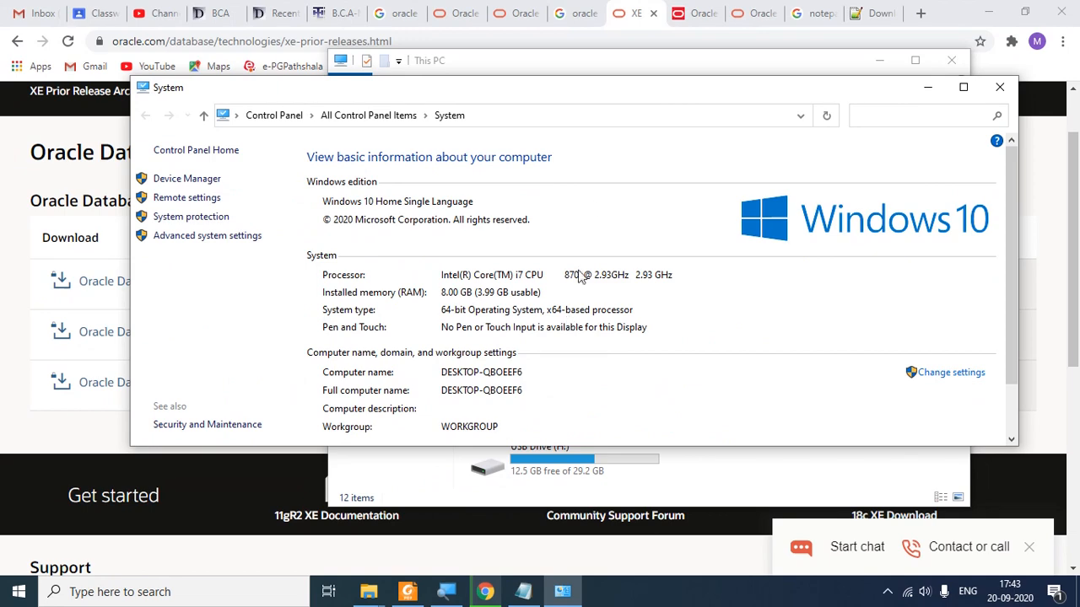
{"action": "left_click", "coordinate": [620, 11]}
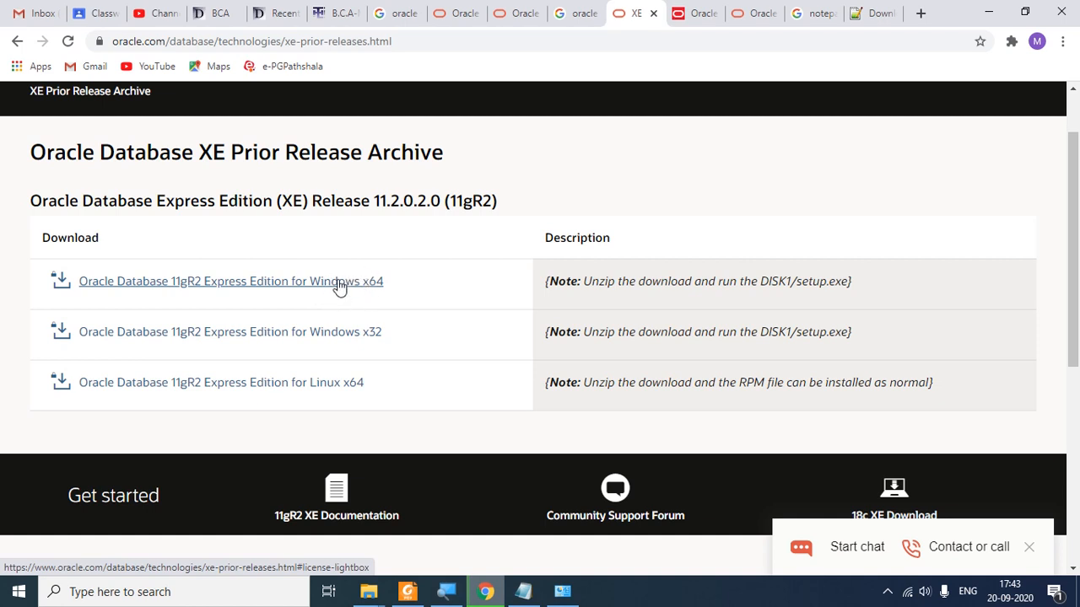
Step: Pick the Windows x64 11gR2 download, accept the license, and download OracleXE112_Win64.zip
{"action": "left_click", "coordinate": [338, 284]}
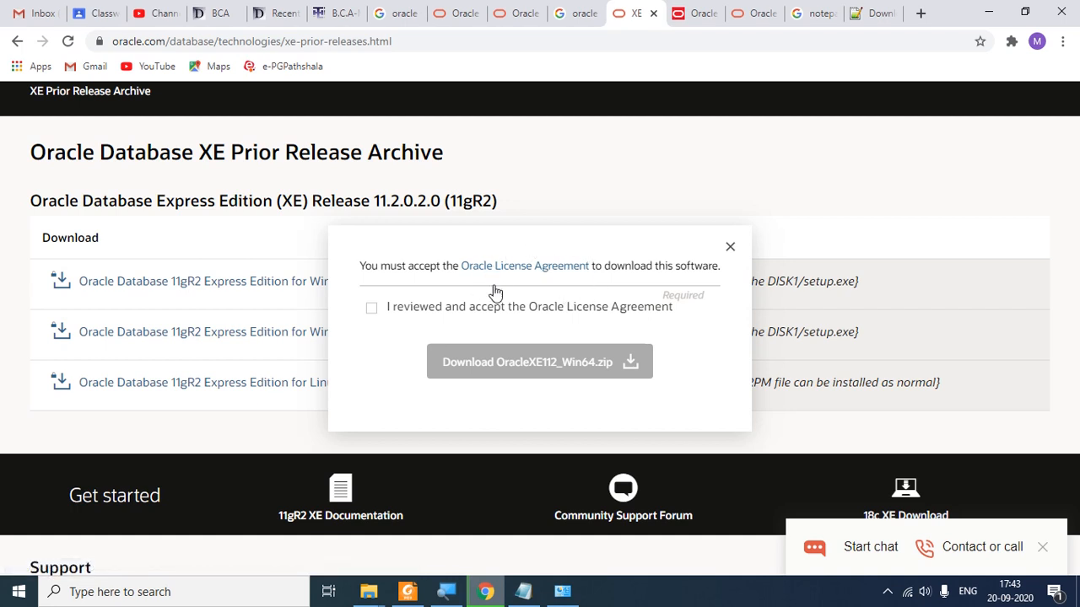
{"action": "left_click", "coordinate": [369, 311]}
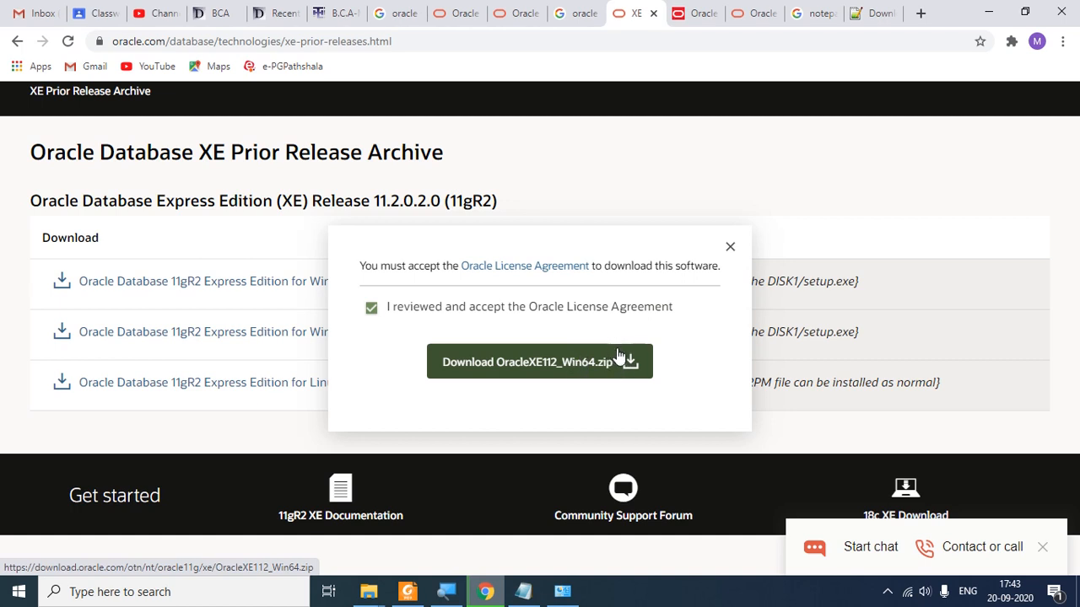
{"action": "left_click", "coordinate": [574, 363]}
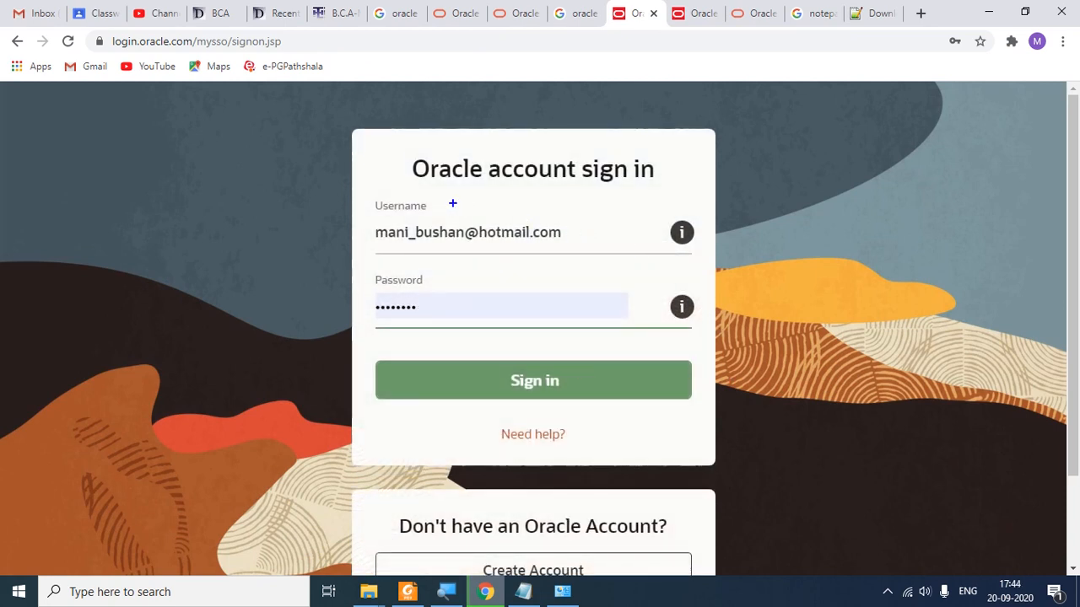
Step: Annotate the Oracle sign-in page and scroll to review the Create Account option
{"action": "left_click_drag", "start_coordinate": [429, 183], "coordinate": [643, 182]}
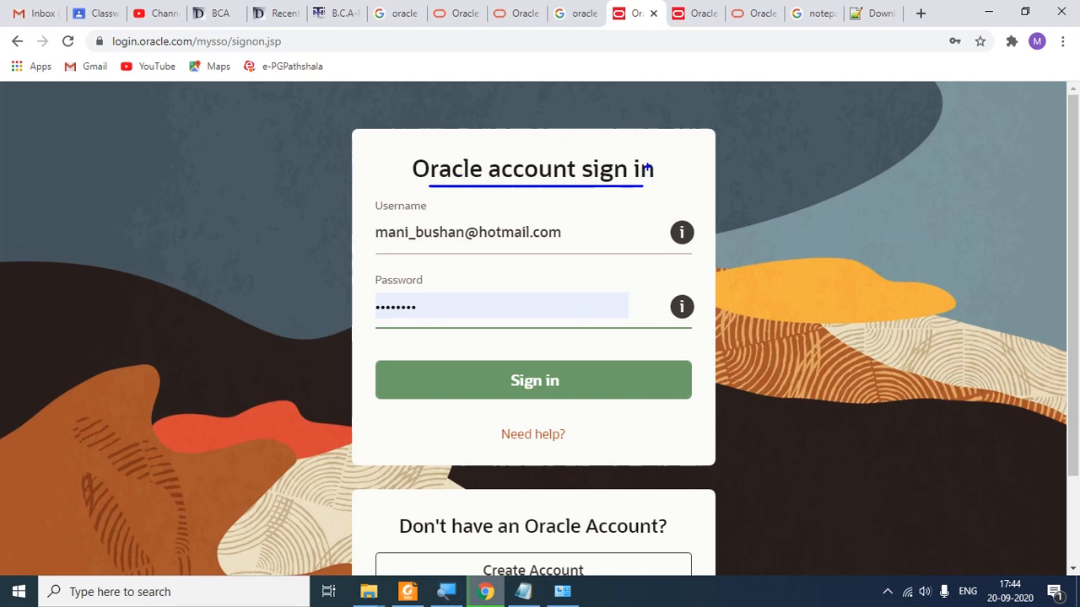
{"action": "key", "text": "Escape"}
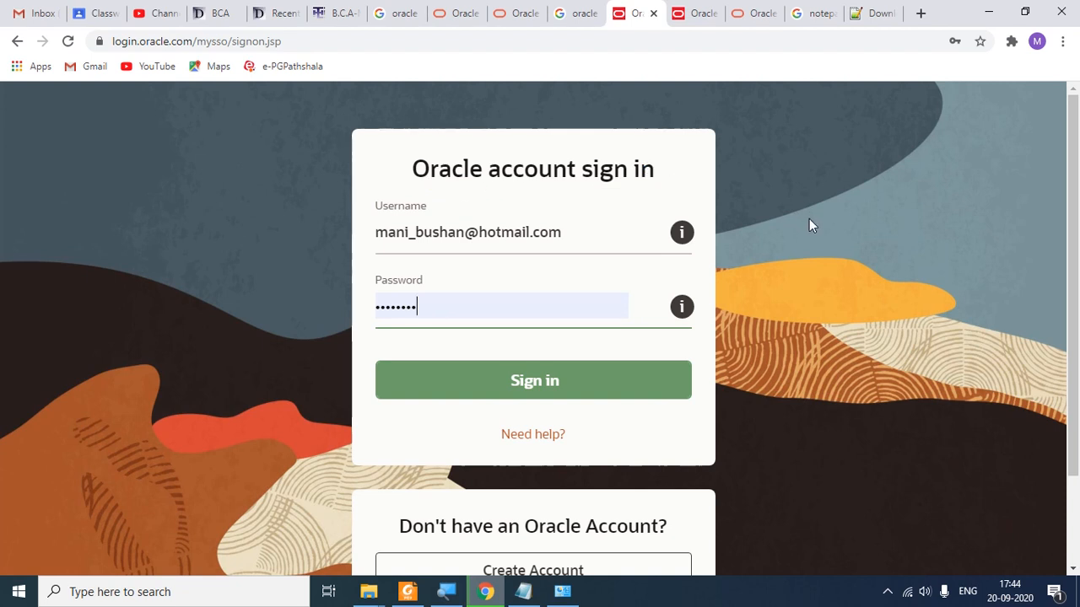
{"action": "scroll", "coordinate": [809, 218], "scroll_direction": "down", "scroll_amount": 2}
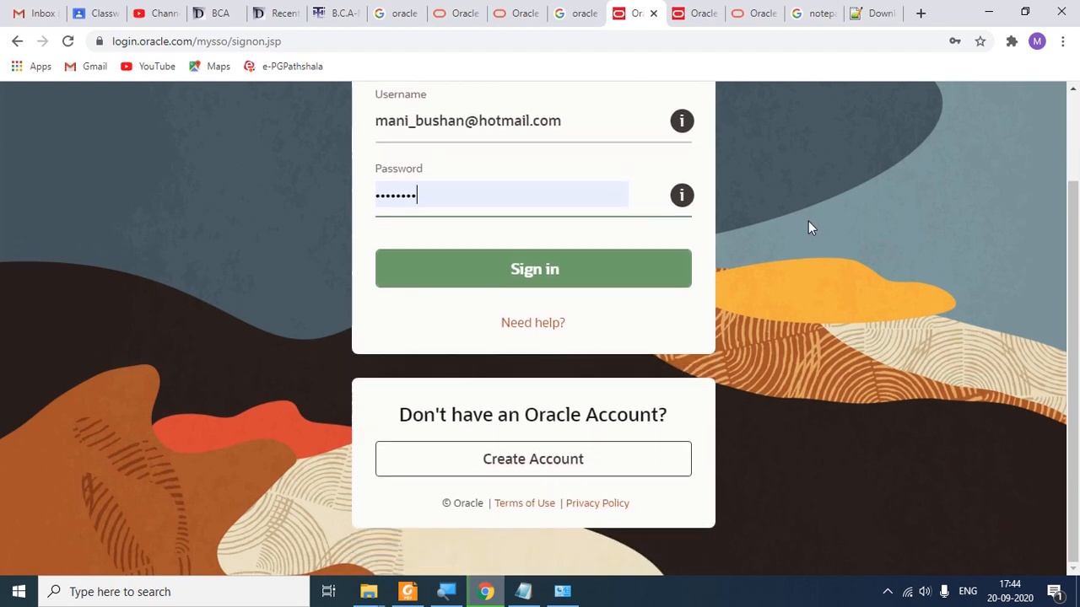
{"action": "key", "text": "ctrl+2"}
{"action": "left_click_drag", "start_coordinate": [458, 433], "coordinate": [612, 484]}
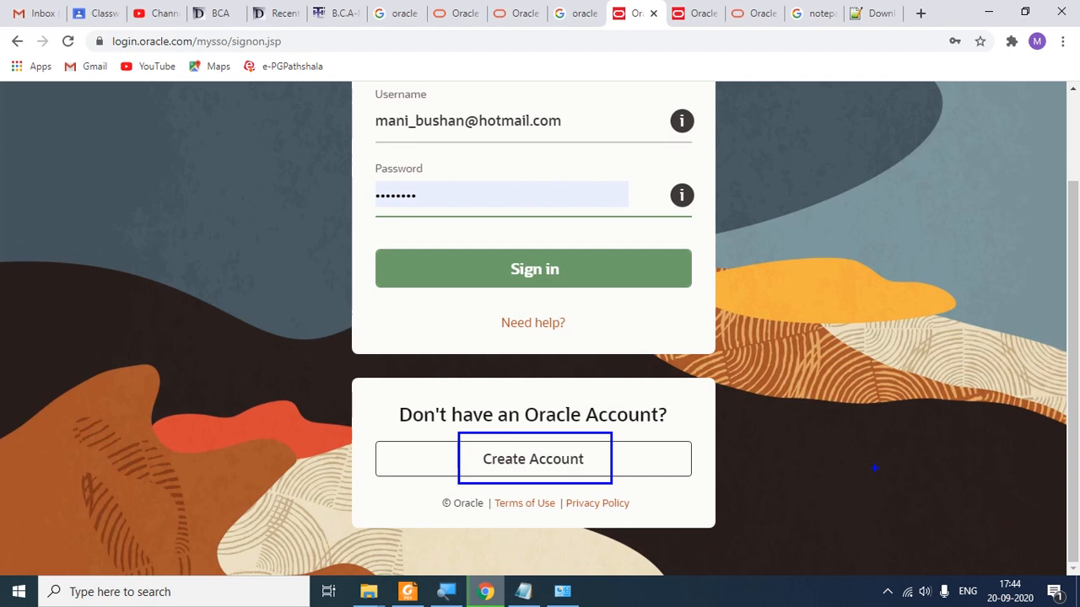
{"action": "key", "text": "Escape"}
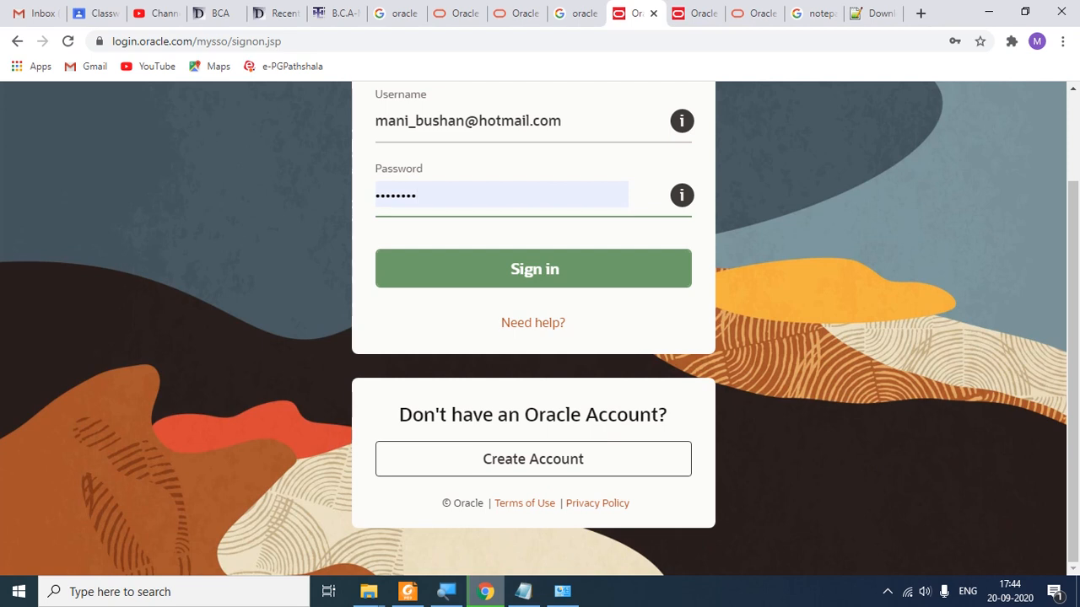
{"action": "scroll", "coordinate": [875, 468], "scroll_direction": "up", "scroll_amount": 1}
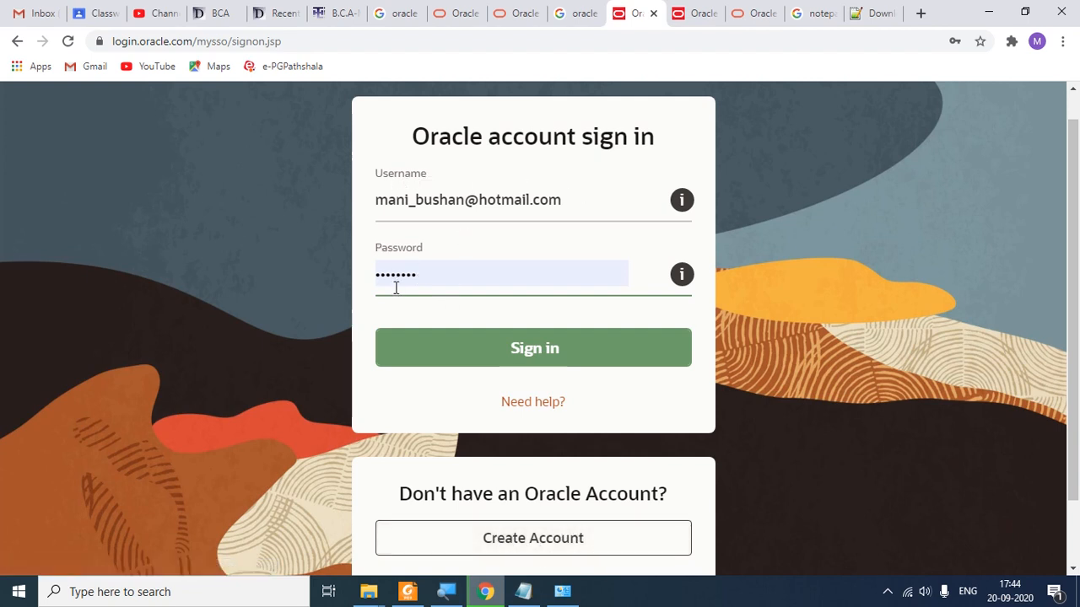
Step: Submit the Oracle sign-in and pause the first OracleXE112_Win64.zip download in the download bar
{"action": "left_click", "coordinate": [555, 358]}
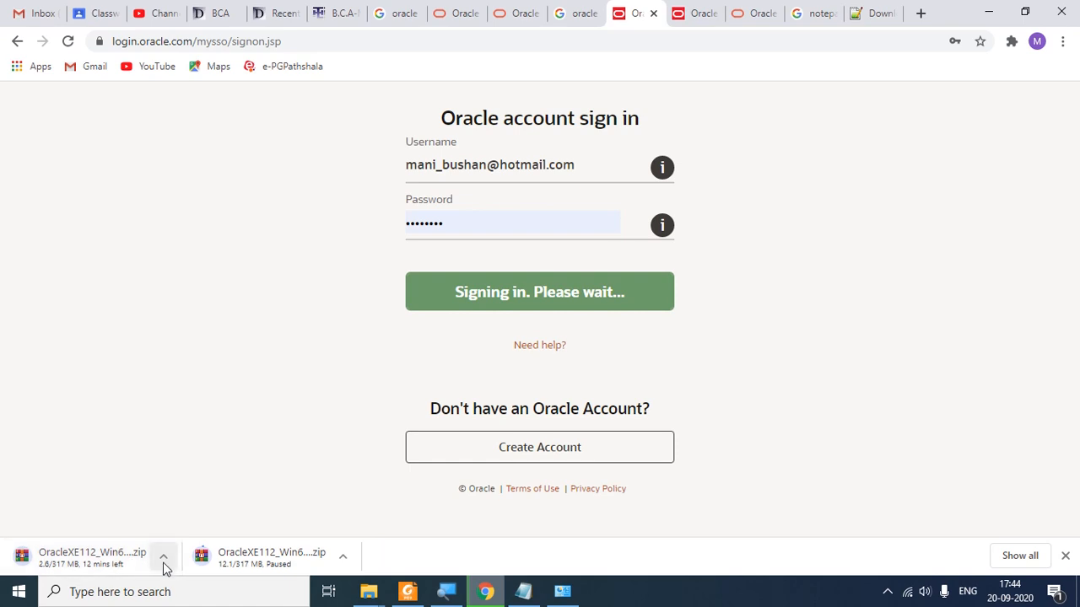
{"action": "left_click", "coordinate": [164, 564]}
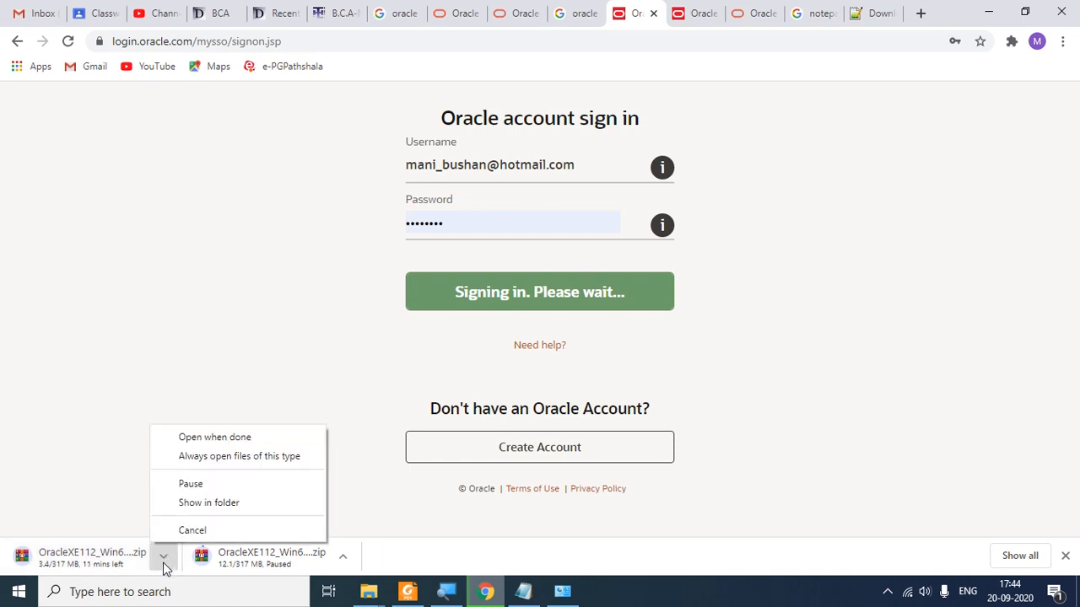
{"action": "left_click", "coordinate": [190, 485]}
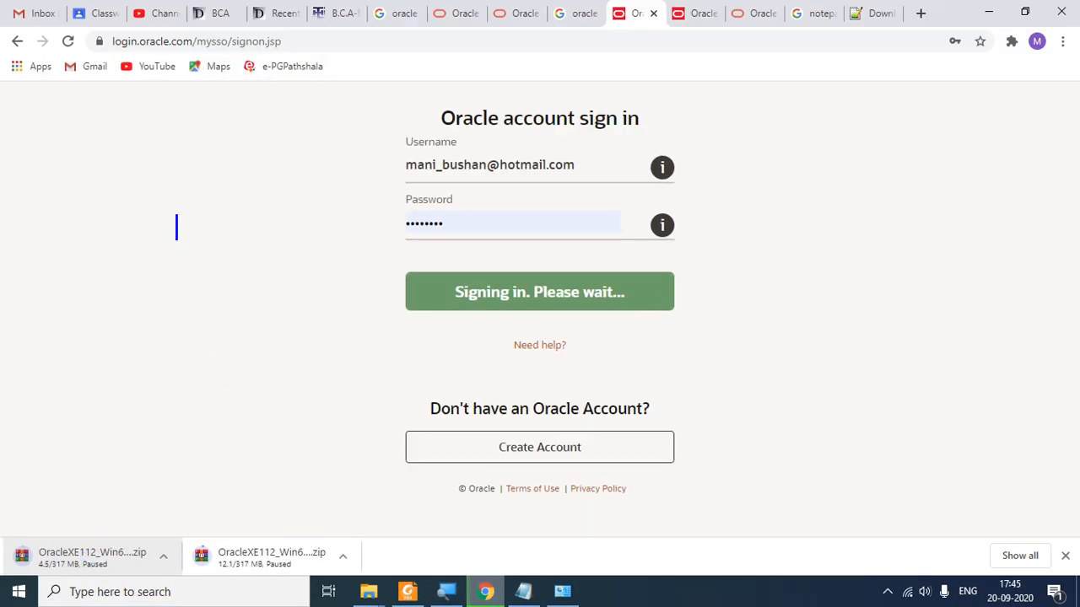
{"action": "type", "text": "320  "}
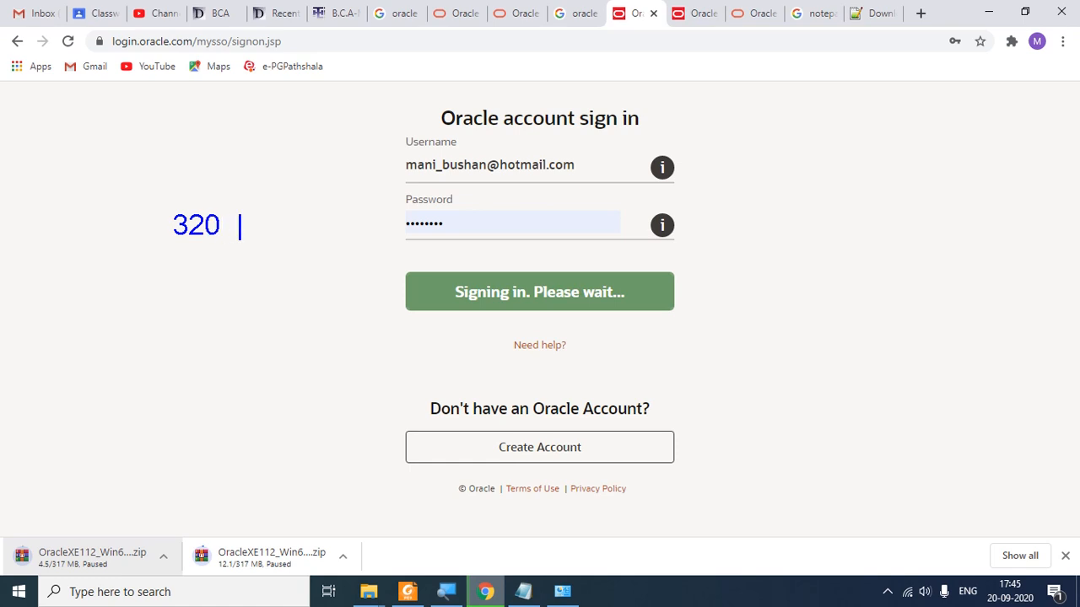
{"action": "type", "text": "= 2000"}
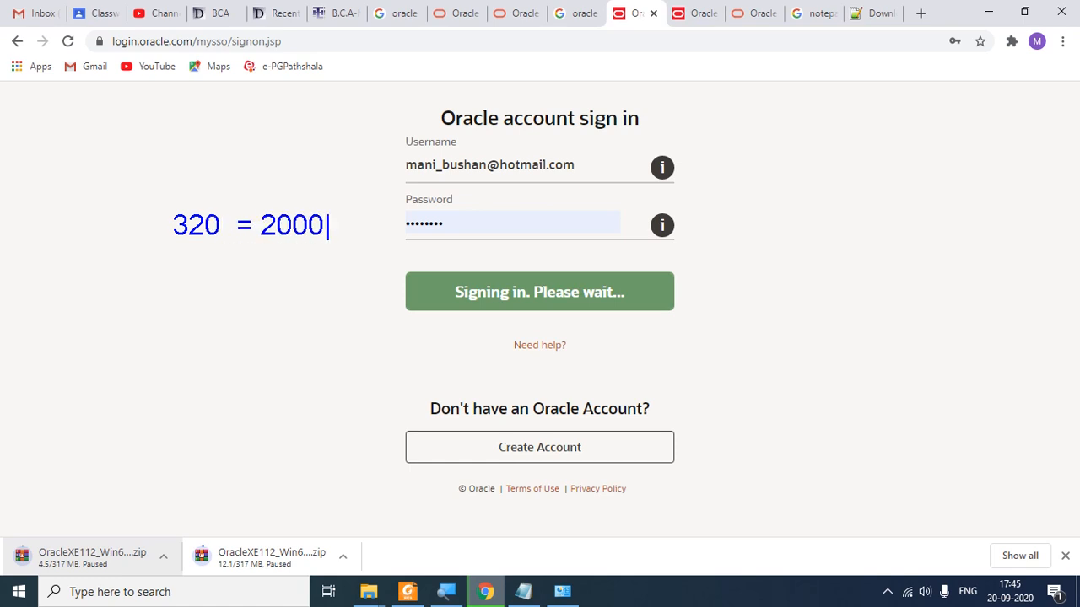
{"action": "key", "text": "BackSpace"}
{"action": "key", "text": "BackSpace"}
{"action": "type", "text": "40MB"}
{"action": "key", "text": "Escape"}
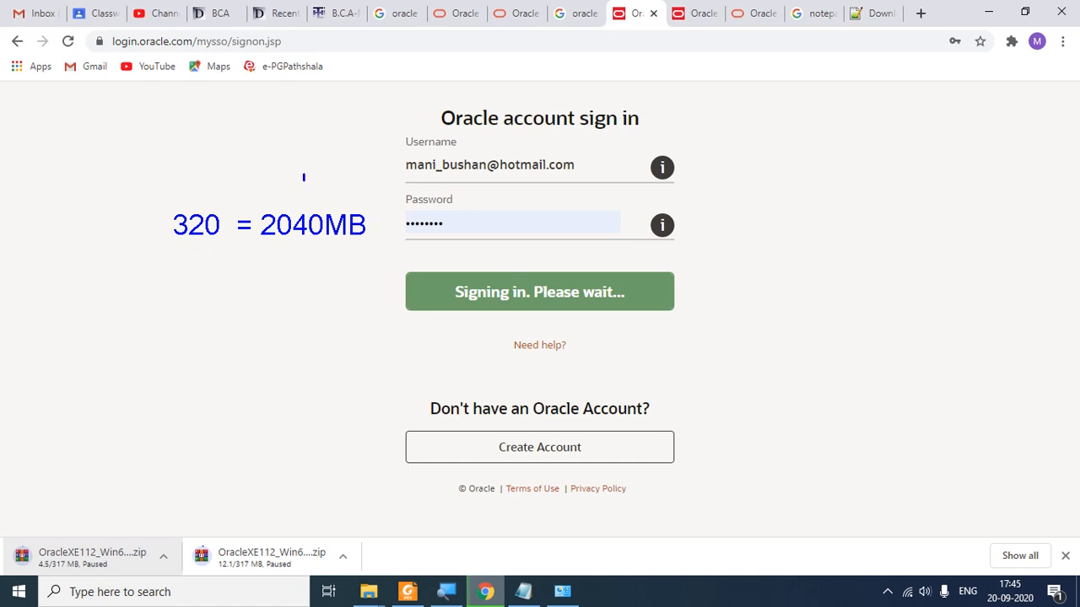
{"action": "left_click", "coordinate": [305, 178]}
{"action": "mouse_move", "coordinate": [322, 175]}
{"action": "left_mouse_down"}
{"action": "mouse_move", "coordinate": [321, 196]}
{"action": "mouse_move", "coordinate": [329, 174]}
{"action": "left_mouse_up"}
{"action": "key", "text": "Escape"}
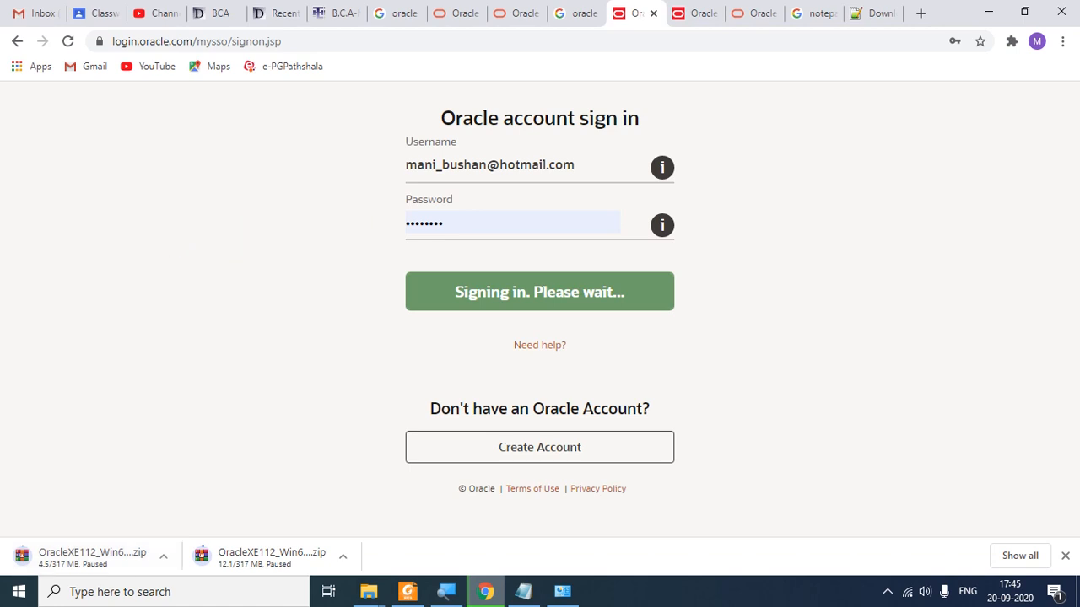
{"action": "mouse_move", "coordinate": [369, 591]}
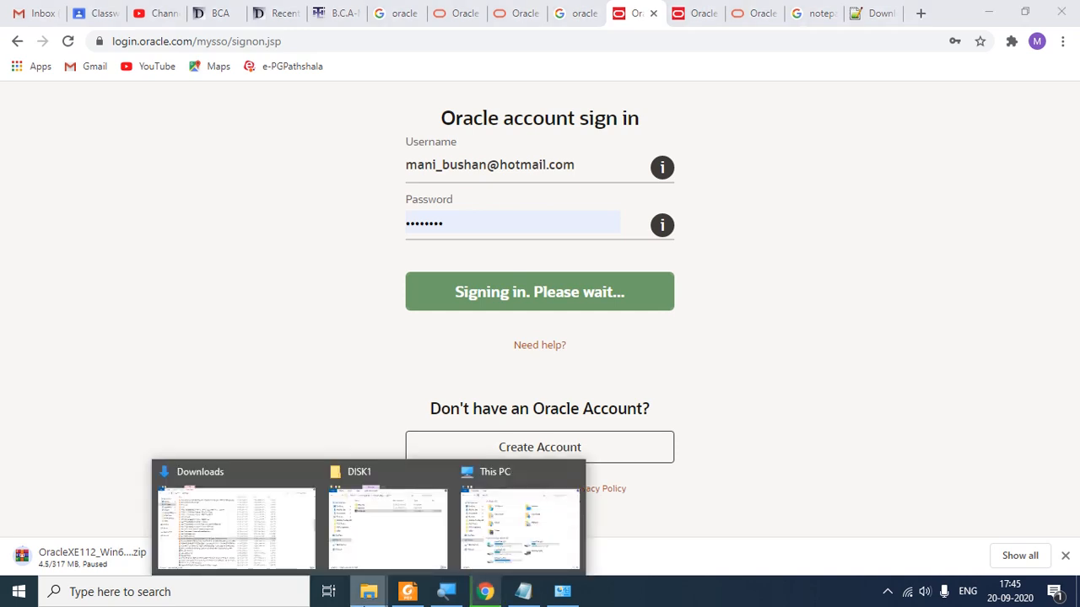
Step: Bring up the DISK1 window and go up to D:\Oracle Setup, marking its contents
{"action": "left_click", "coordinate": [393, 548]}
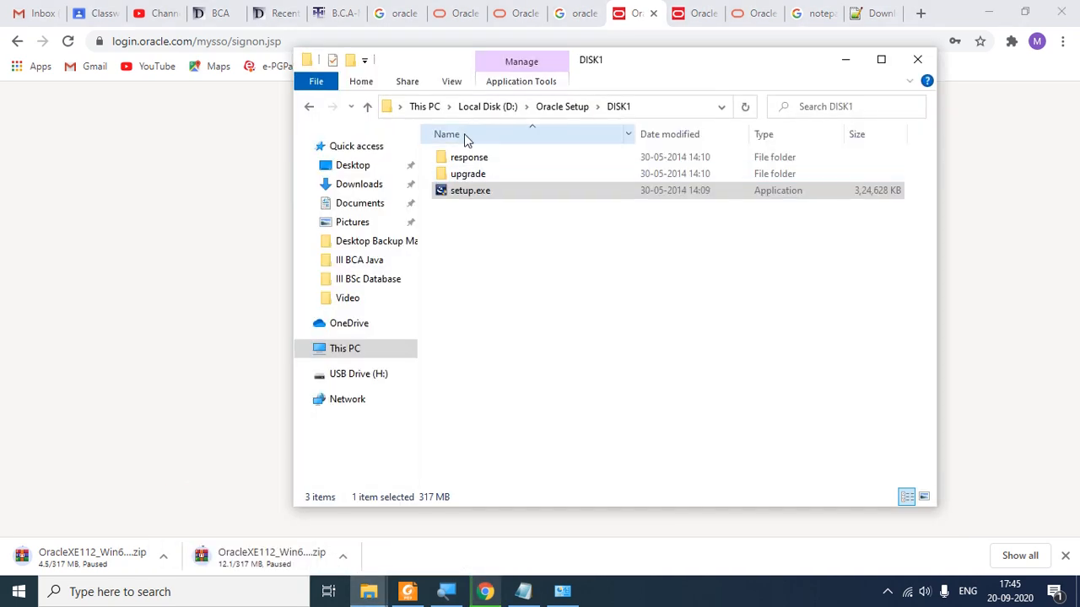
{"action": "left_click", "coordinate": [563, 106]}
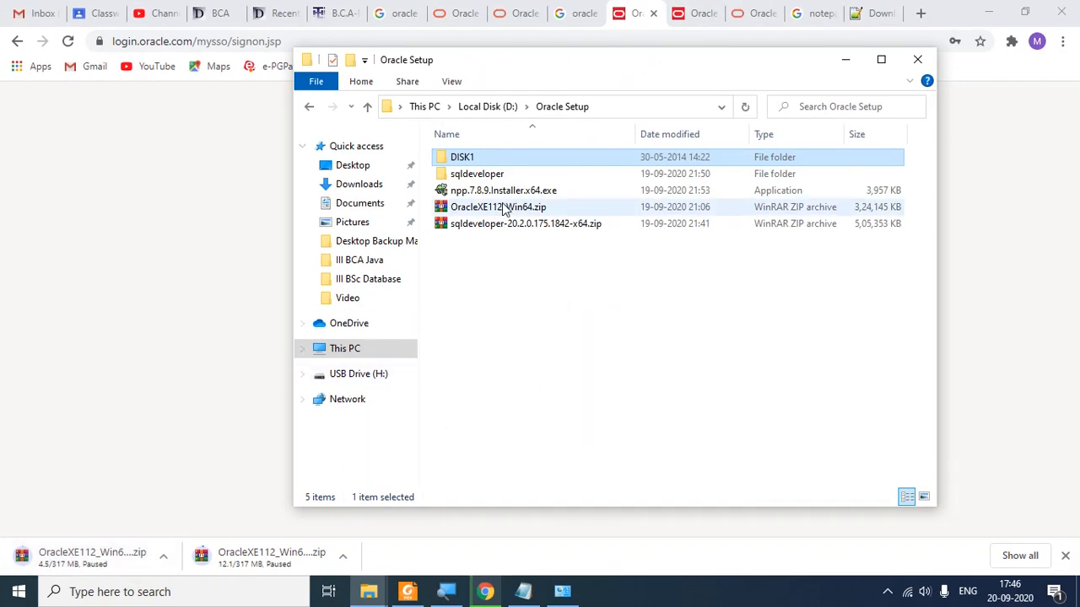
{"action": "left_click_drag", "start_coordinate": [431, 196], "coordinate": [554, 218]}
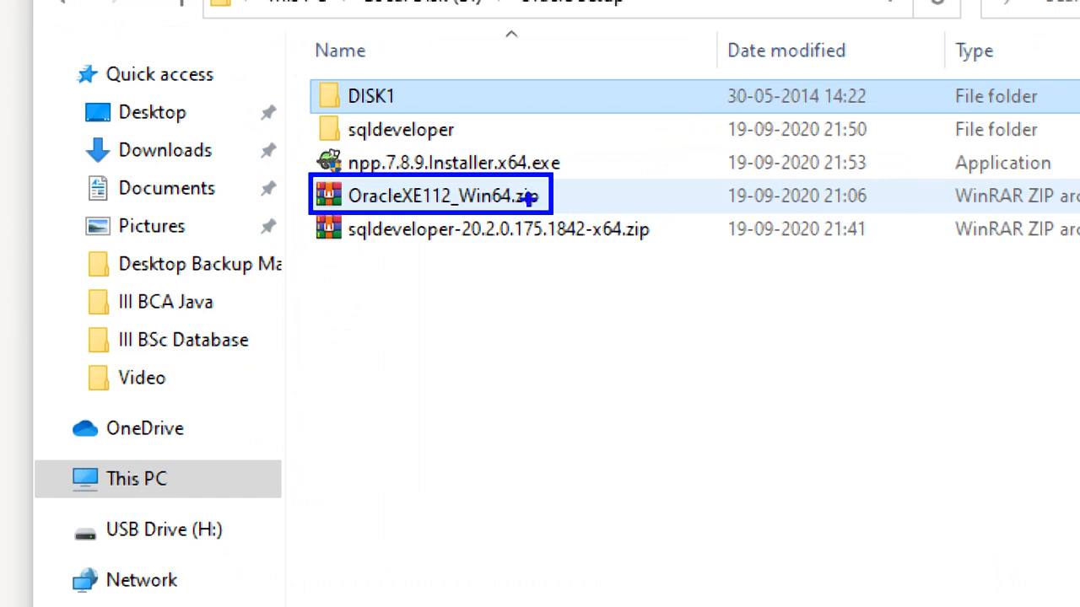
{"action": "mouse_move", "coordinate": [532, 181]}
{"action": "left_mouse_down"}
{"action": "mouse_move", "coordinate": [519, 211]}
{"action": "mouse_move", "coordinate": [530, 191]}
{"action": "left_mouse_up"}
{"action": "left_click_drag", "start_coordinate": [557, 145], "coordinate": [535, 182]}
{"action": "left_click_drag", "start_coordinate": [650, 225], "coordinate": [632, 245]}
Step: Show the File Explorer View ribbon options for the Oracle Setup folder
{"action": "right_click", "coordinate": [633, 247]}
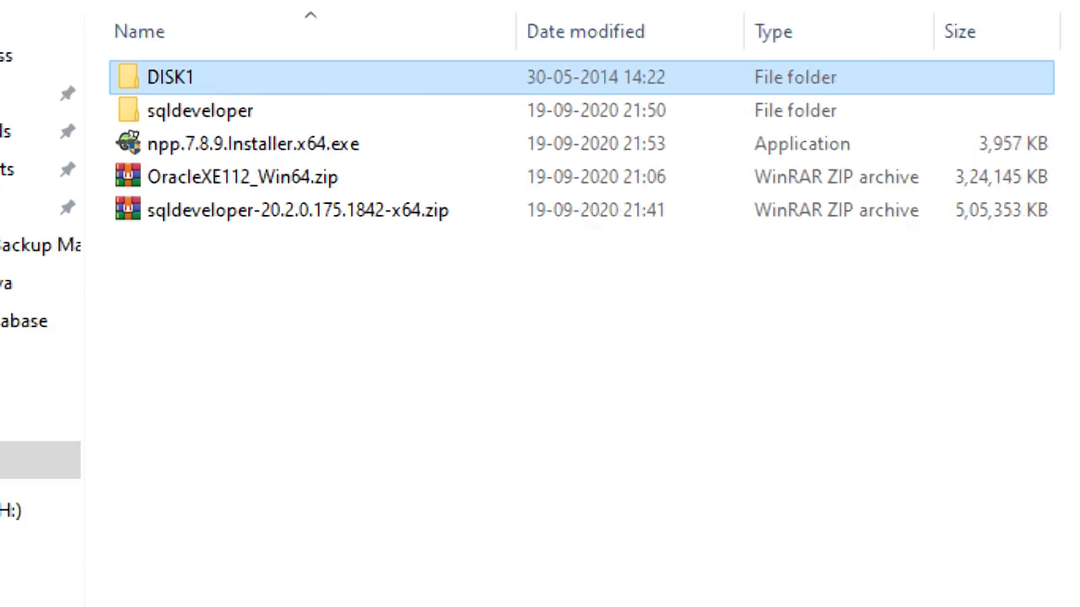
{"action": "key", "text": "Escape"}
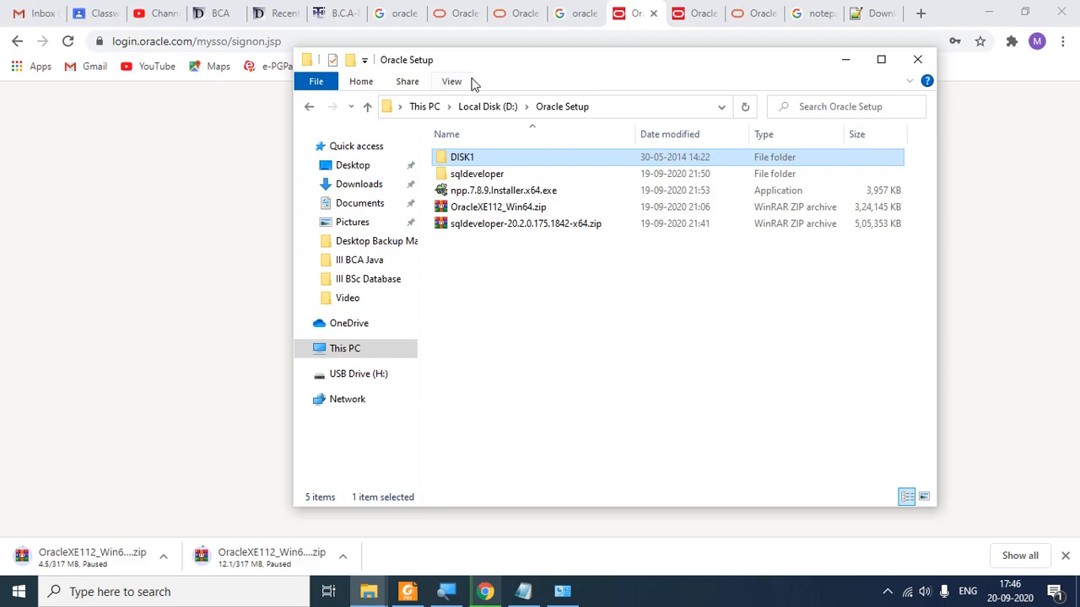
{"action": "key", "text": "ctrl+1"}
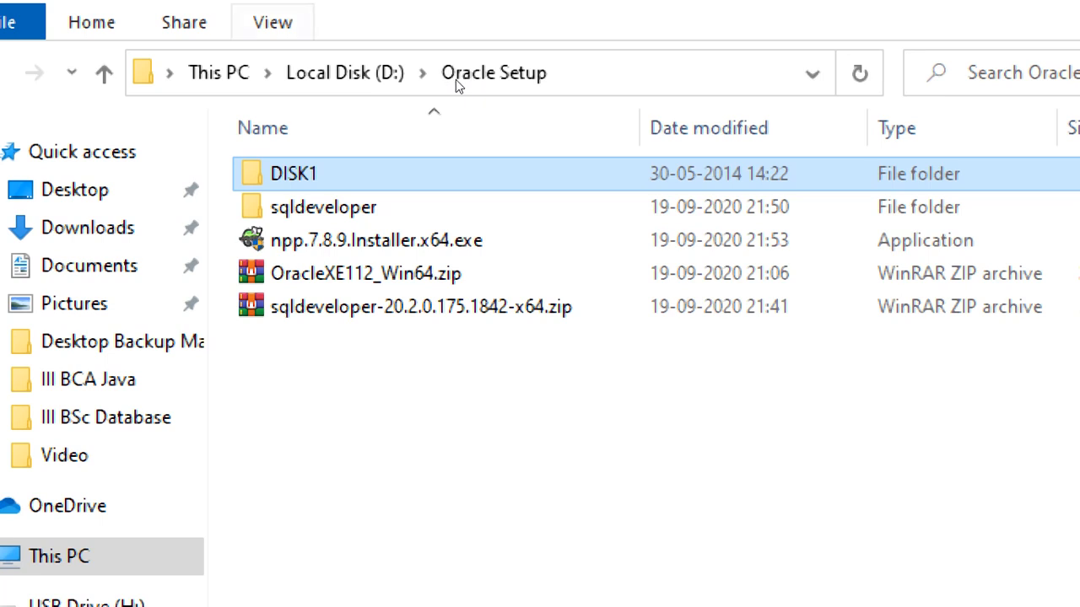
{"action": "key", "text": "alt+v"}
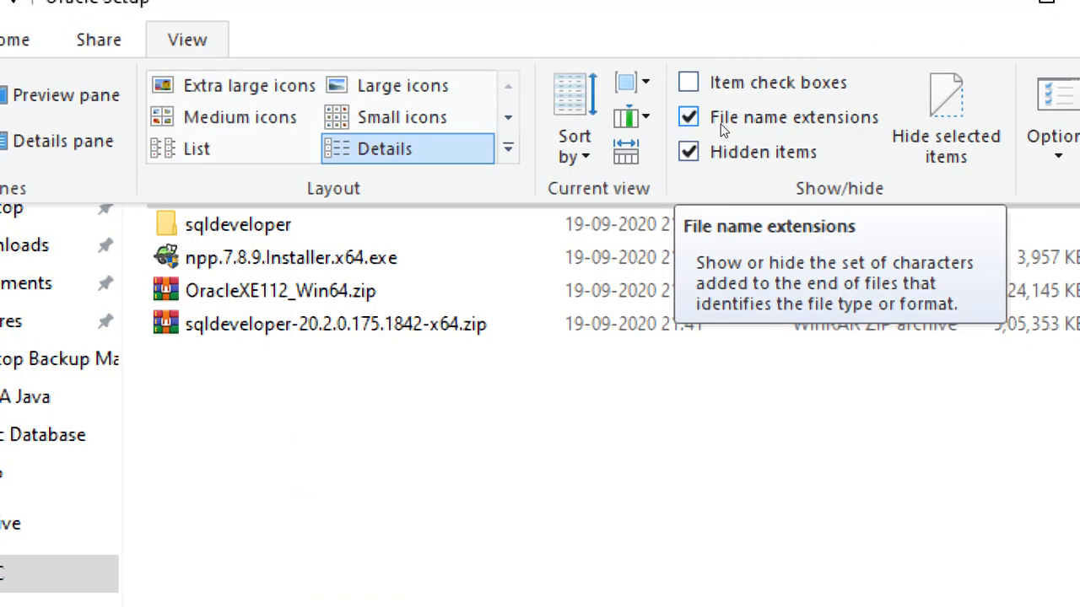
{"action": "left_click", "coordinate": [721, 125]}
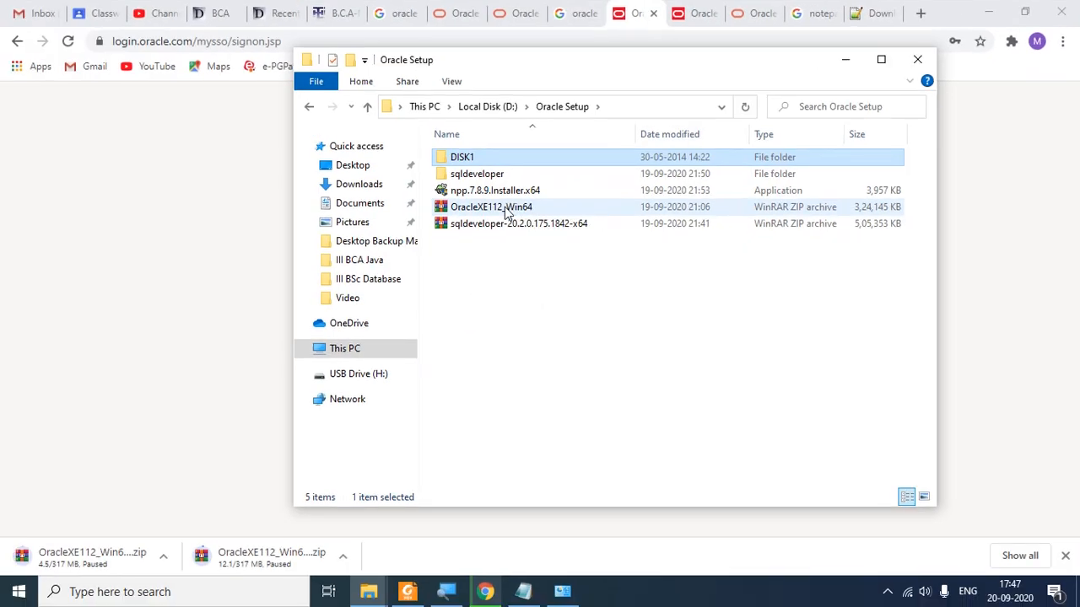
{"action": "left_click", "coordinate": [458, 85]}
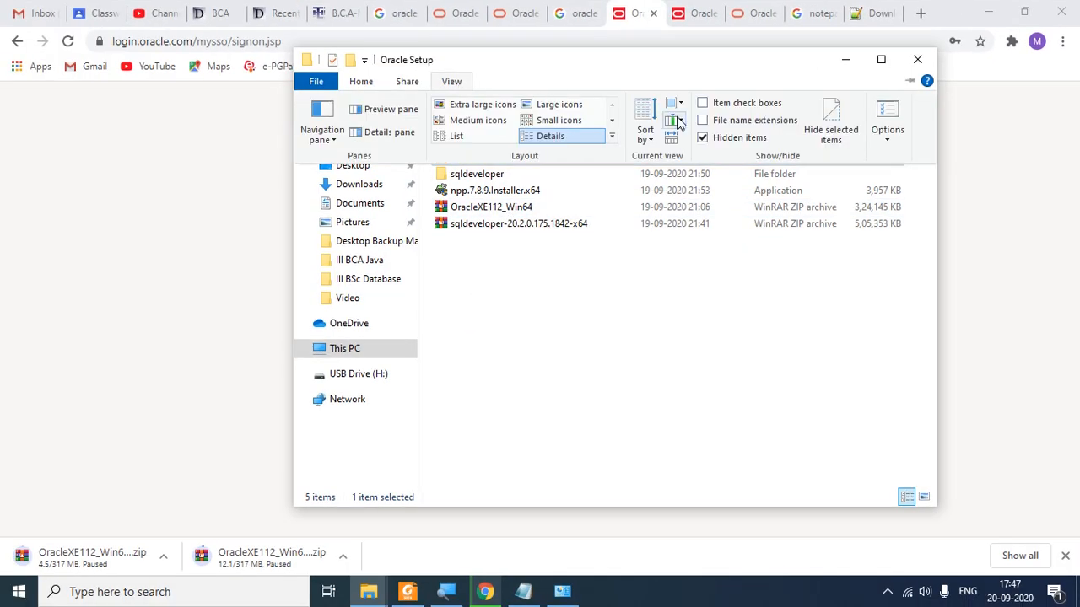
{"action": "left_click", "coordinate": [710, 117]}
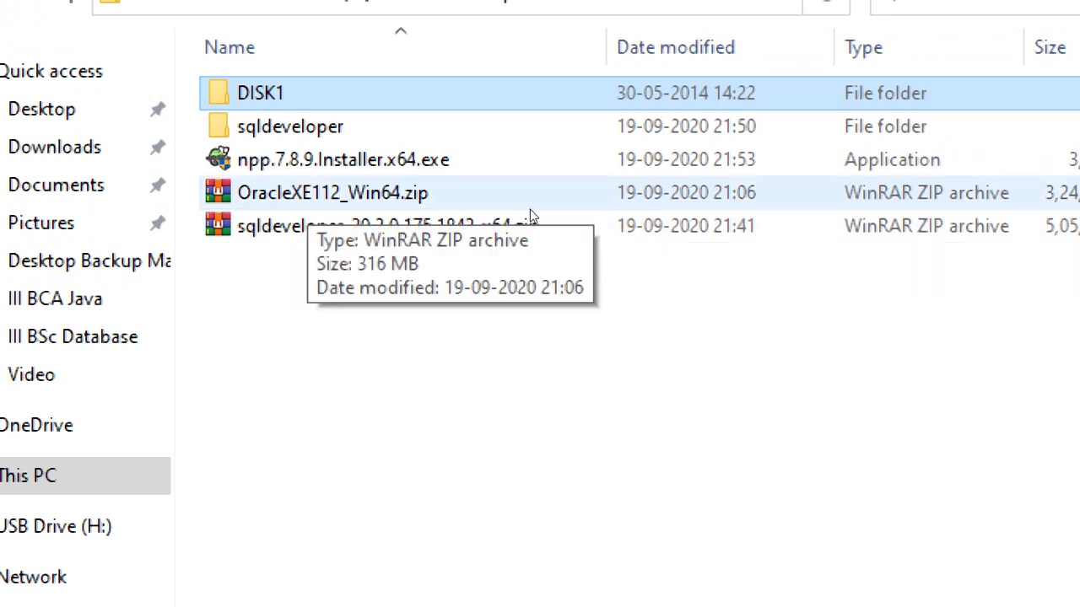
{"action": "left_click", "coordinate": [533, 214]}
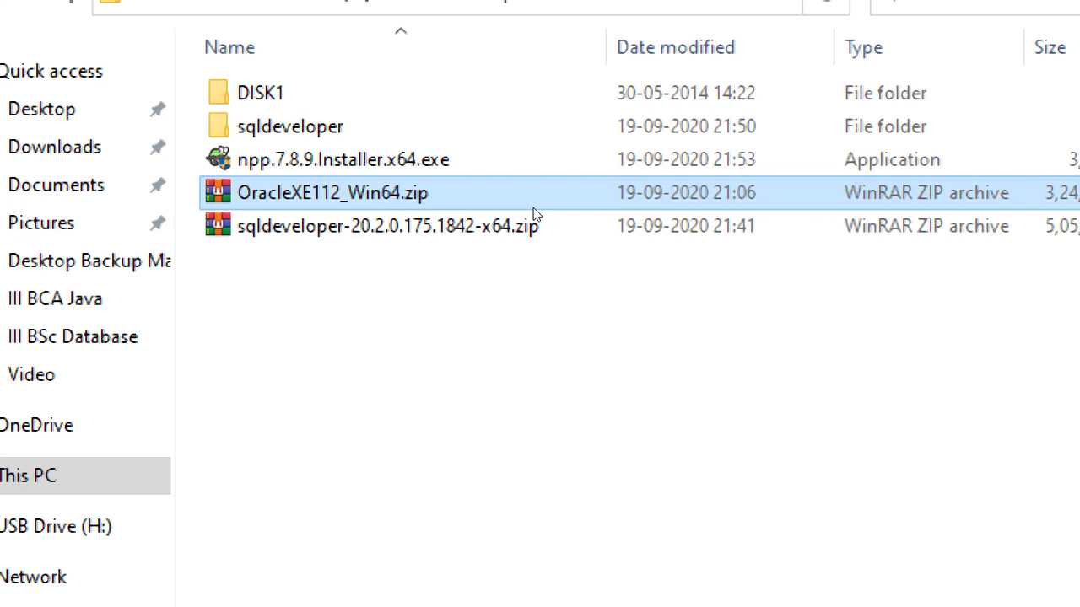
{"action": "right_click", "coordinate": [534, 214]}
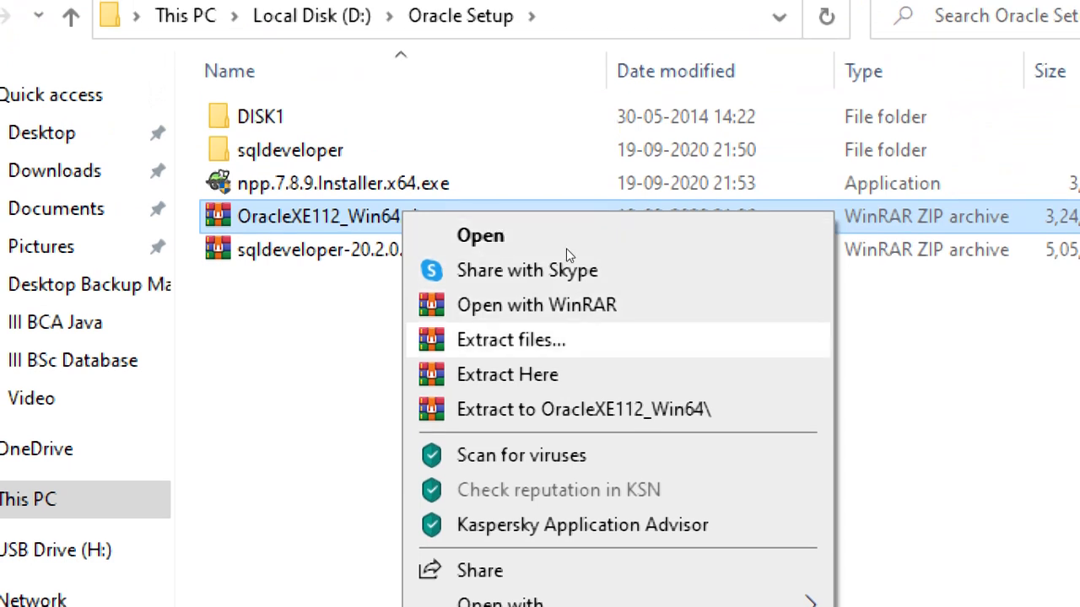
{"action": "left_click", "coordinate": [463, 150]}
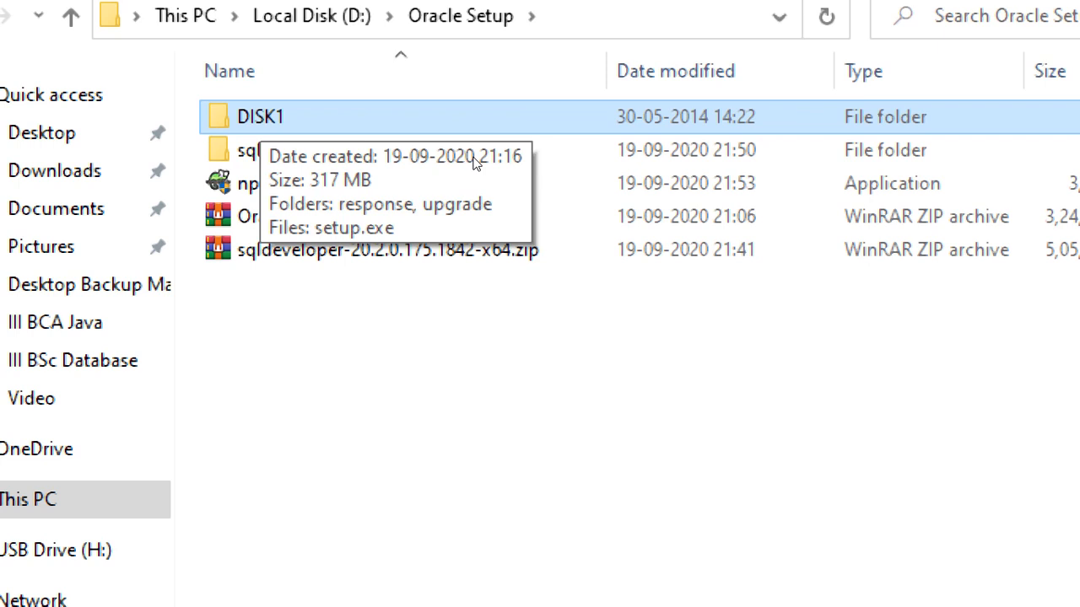
Step: Open the DISK1 folder from Oracle Setup, listing response, upgrade and setup.exe
{"action": "key", "text": "Return"}
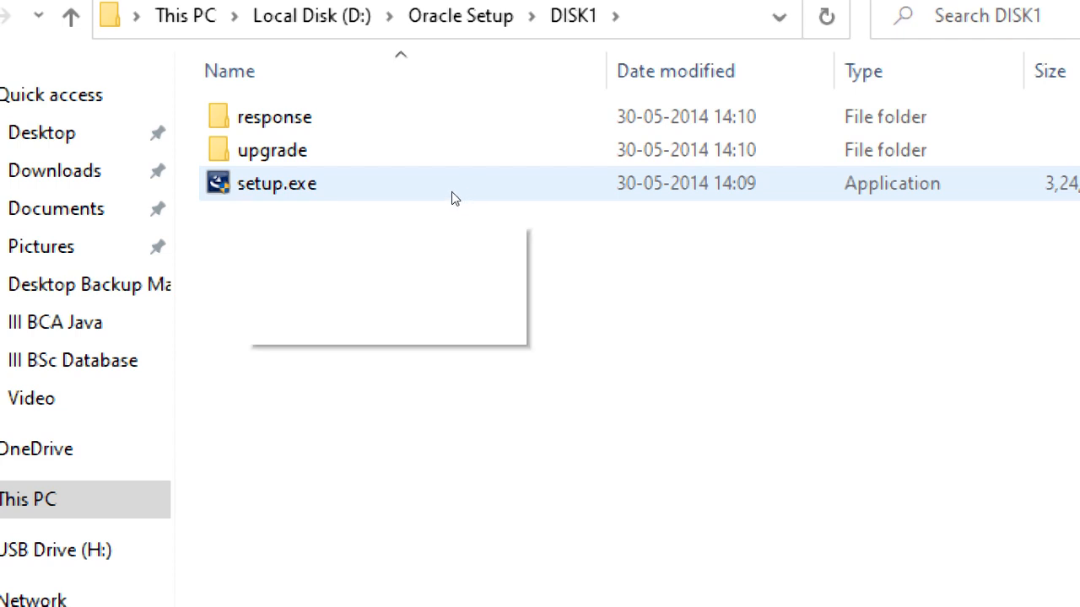
{"action": "left_click", "coordinate": [451, 191]}
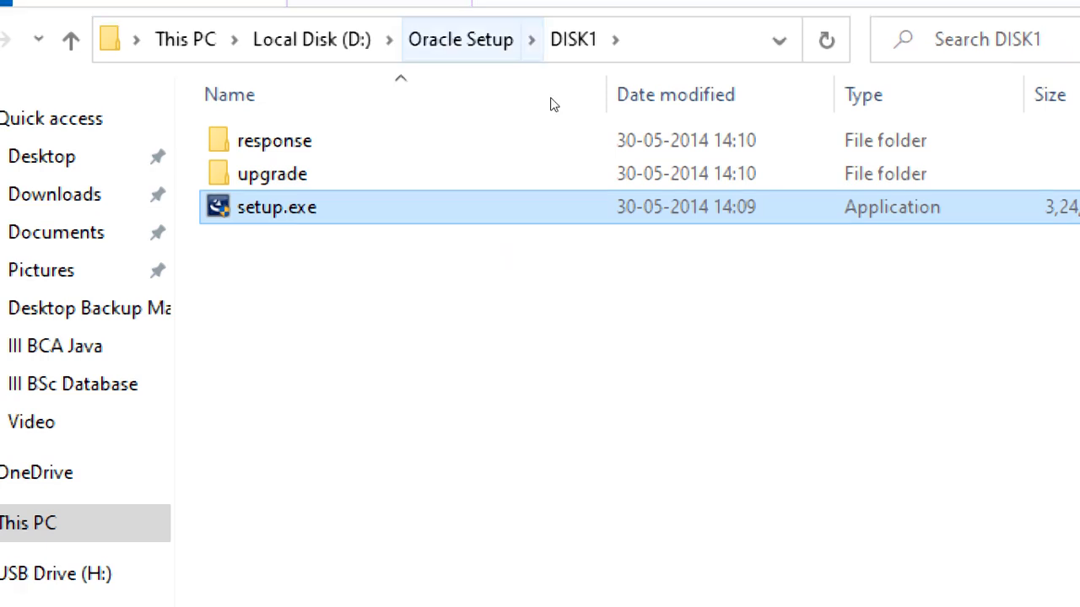
{"action": "left_click", "coordinate": [540, 102]}
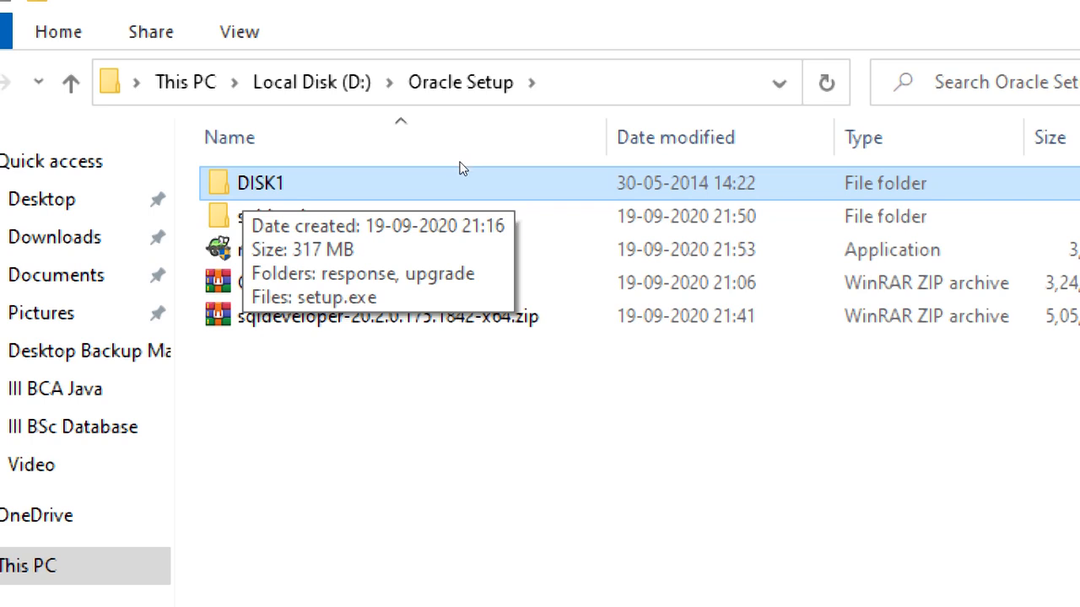
{"action": "double_click", "coordinate": [462, 169]}
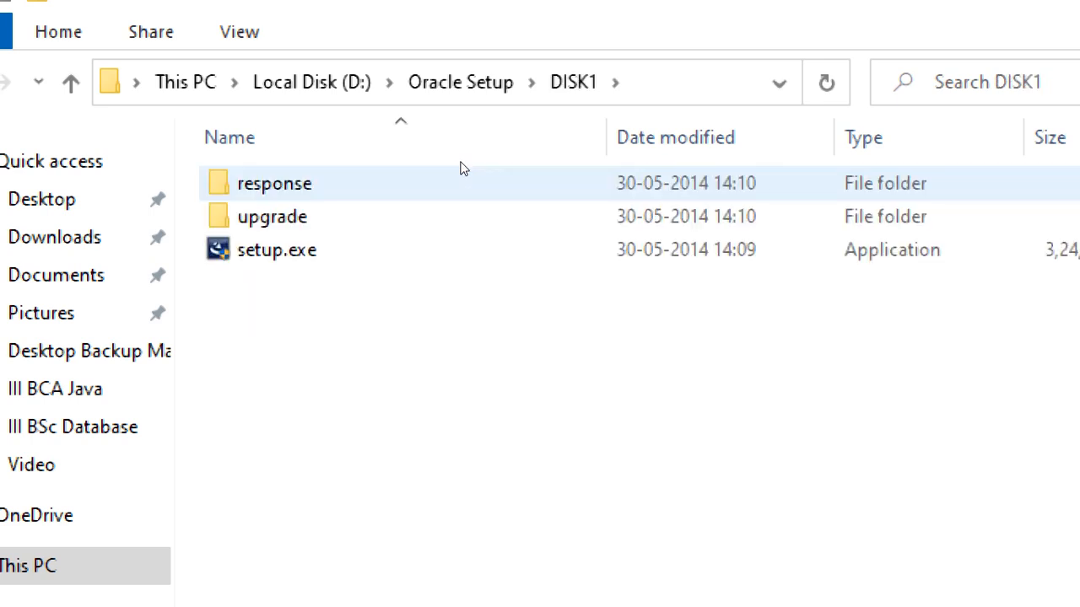
Step: Check setup.exe's Properties (317 MB Oracle Setup Launcher, version 16.0.0.400) and close them
{"action": "key", "text": "s"}
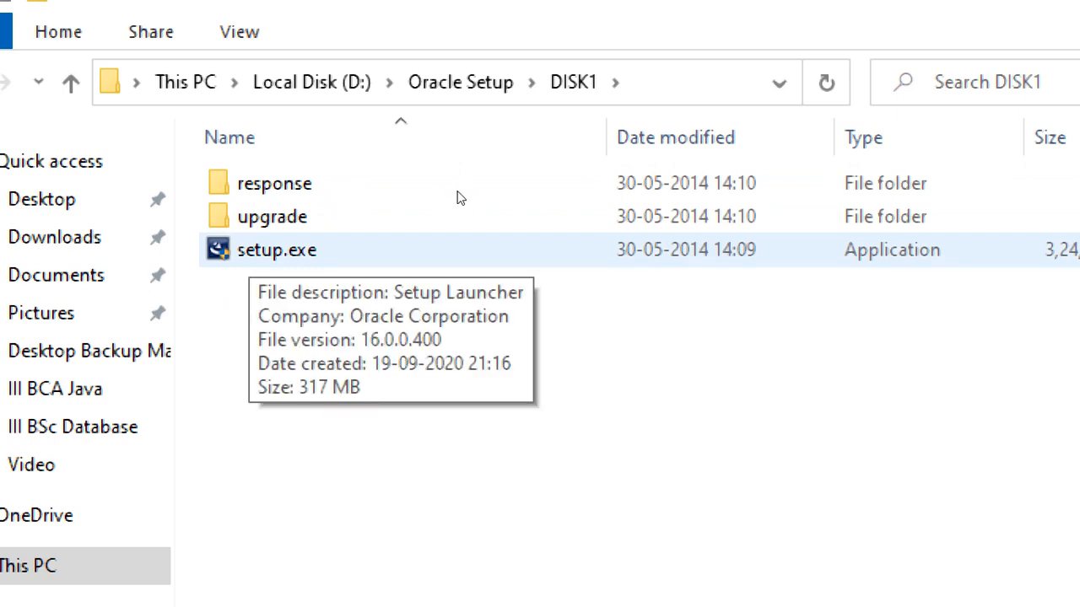
{"action": "left_click", "coordinate": [249, 251]}
{"action": "key", "text": "shift+F10"}
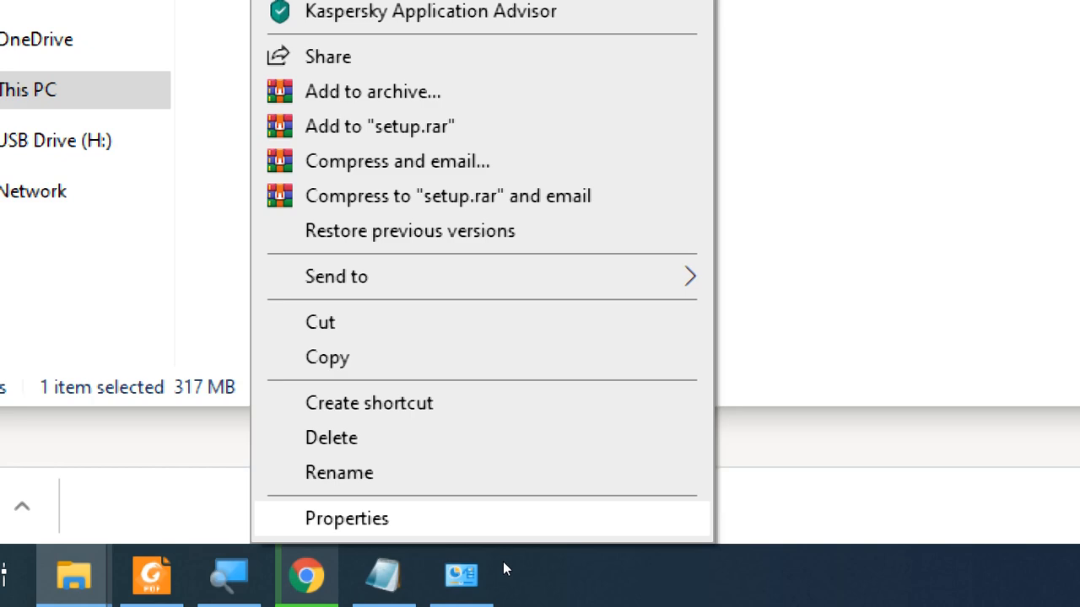
{"action": "key", "text": "Return"}
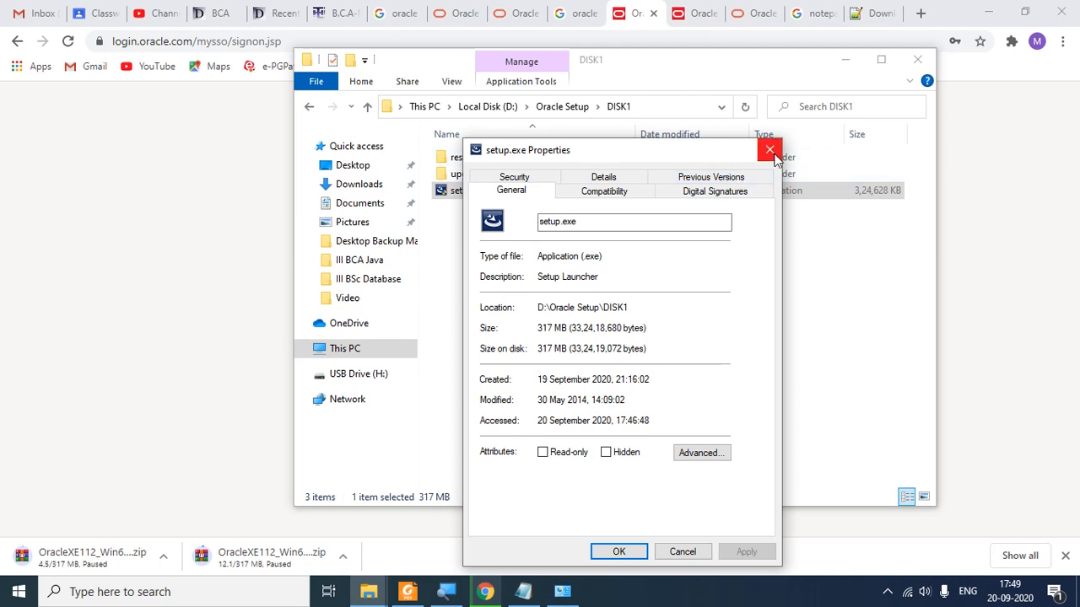
{"action": "left_click", "coordinate": [875, 19]}
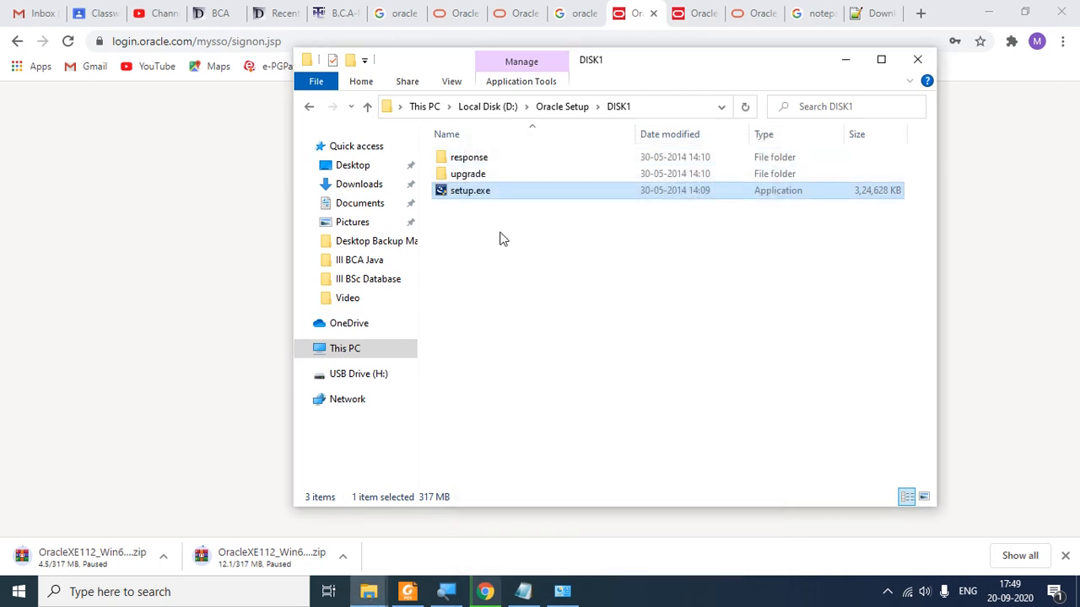
{"action": "right_click", "coordinate": [485, 190]}
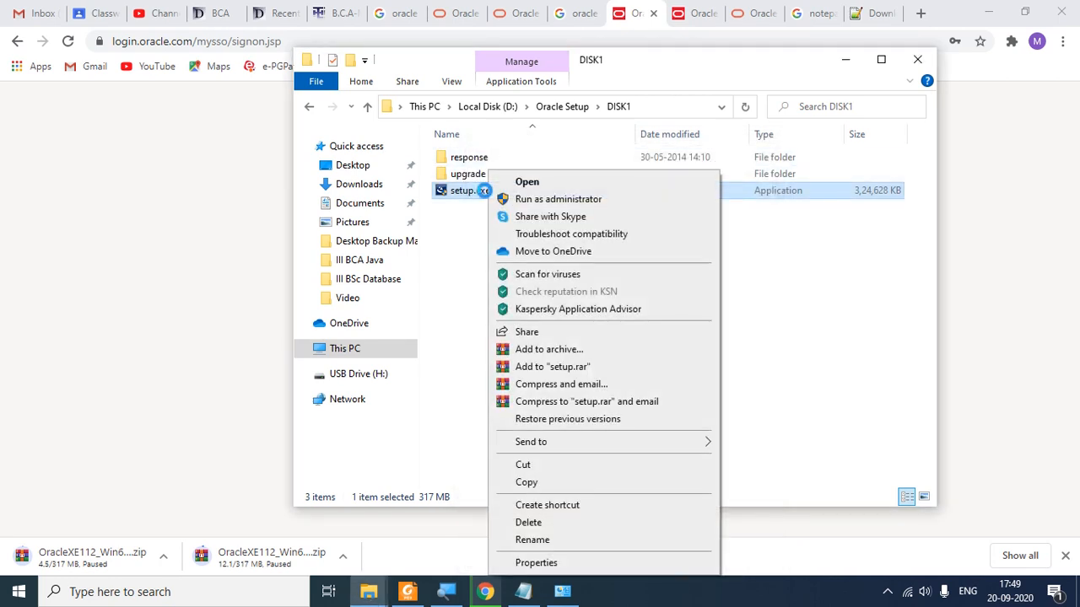
{"action": "left_click", "coordinate": [579, 567]}
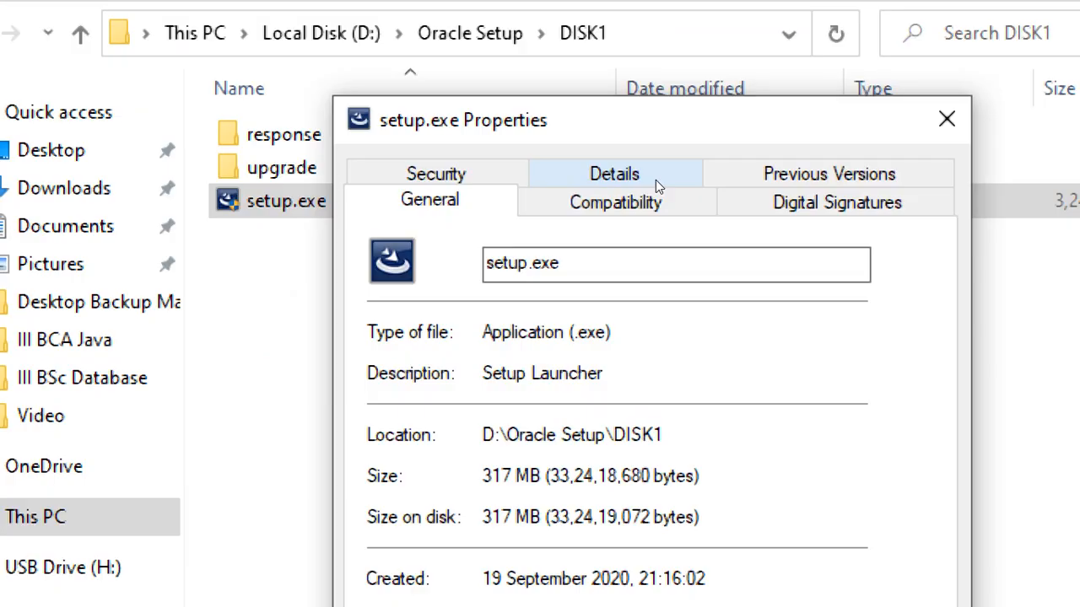
{"action": "left_click", "coordinate": [655, 180]}
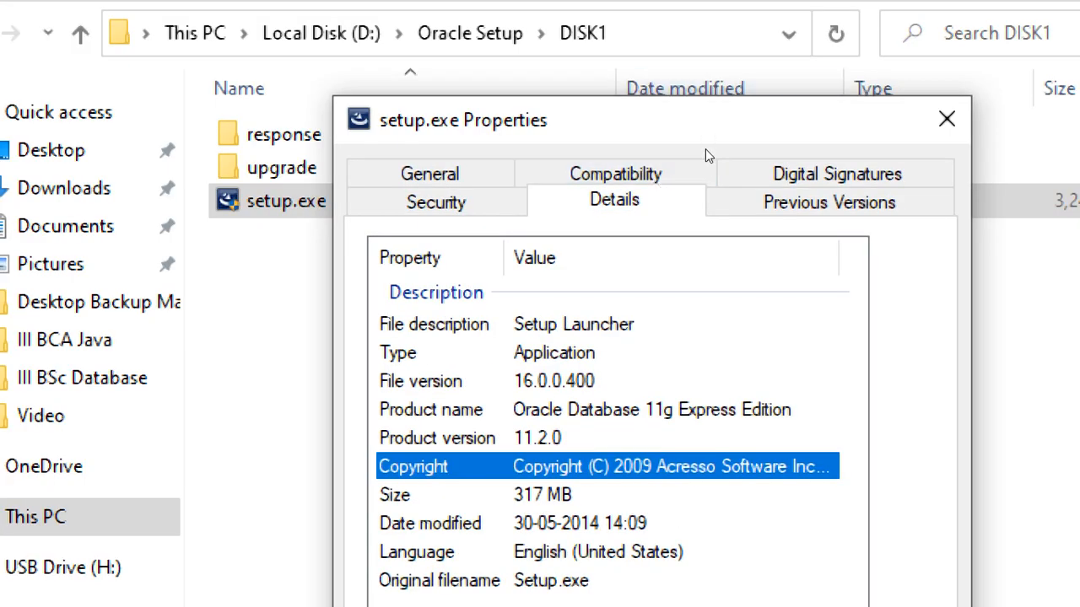
{"action": "left_click_drag", "start_coordinate": [707, 139], "coordinate": [699, 99]}
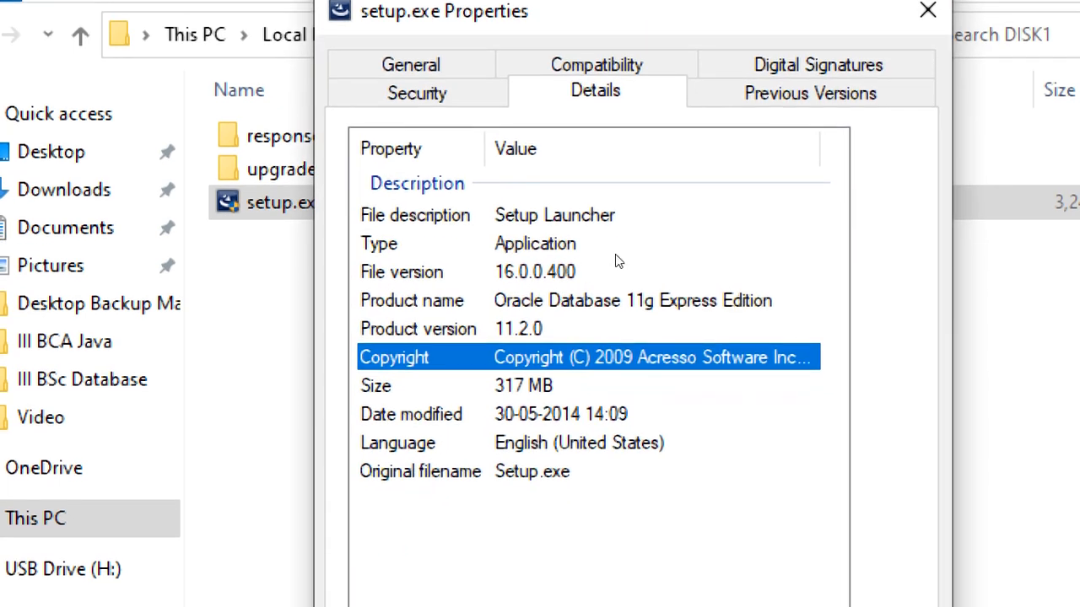
{"action": "key", "text": "Up"}
{"action": "key", "text": "Up"}
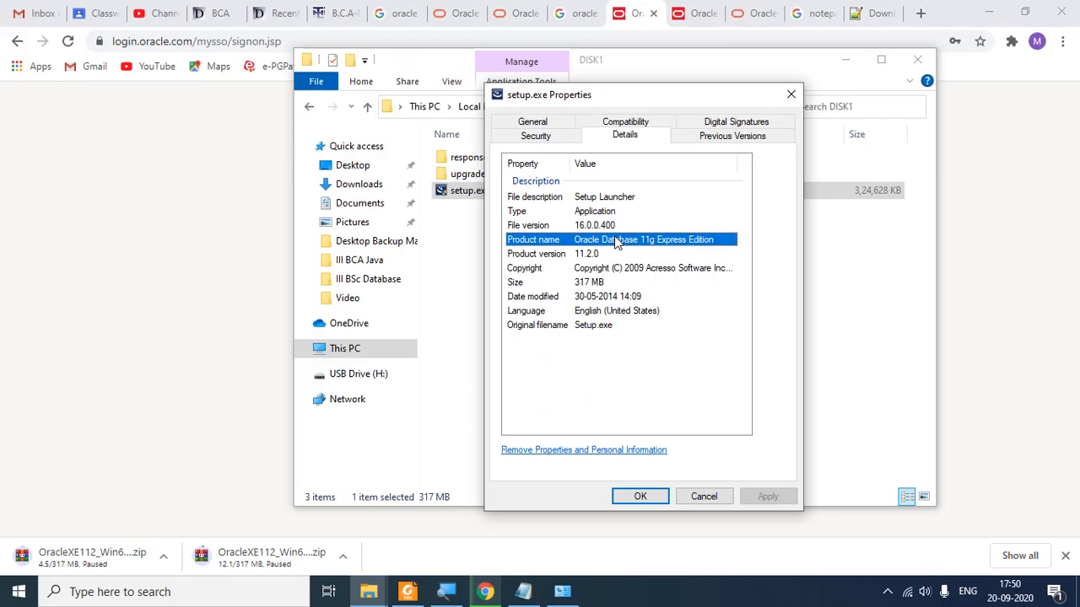
{"action": "left_click", "coordinate": [704, 496]}
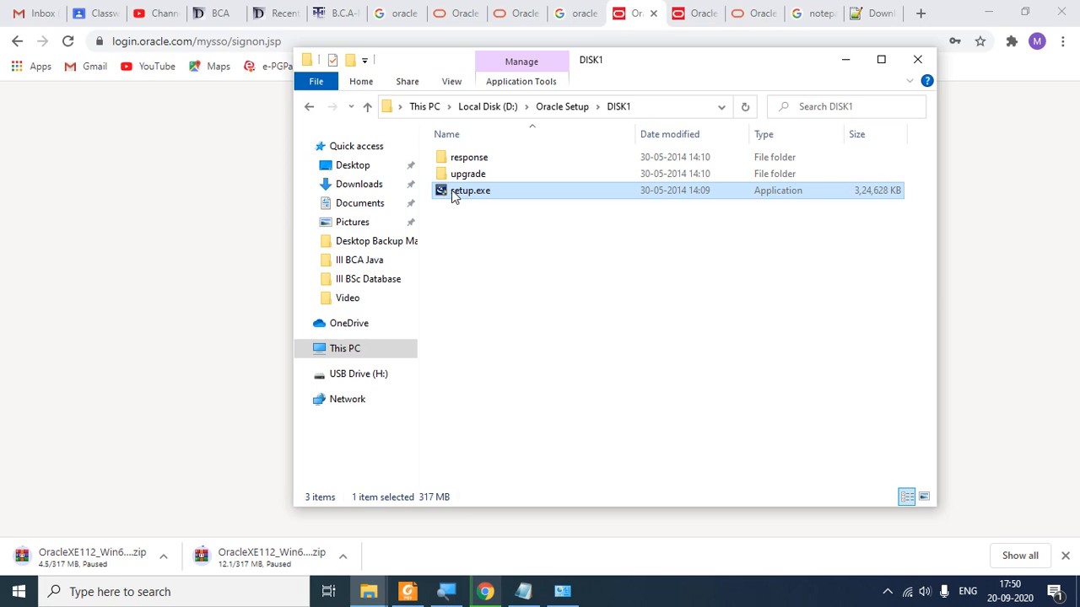
Step: Select setup.exe in the DISK1 folder to launch the installer
{"action": "left_click", "coordinate": [501, 278]}
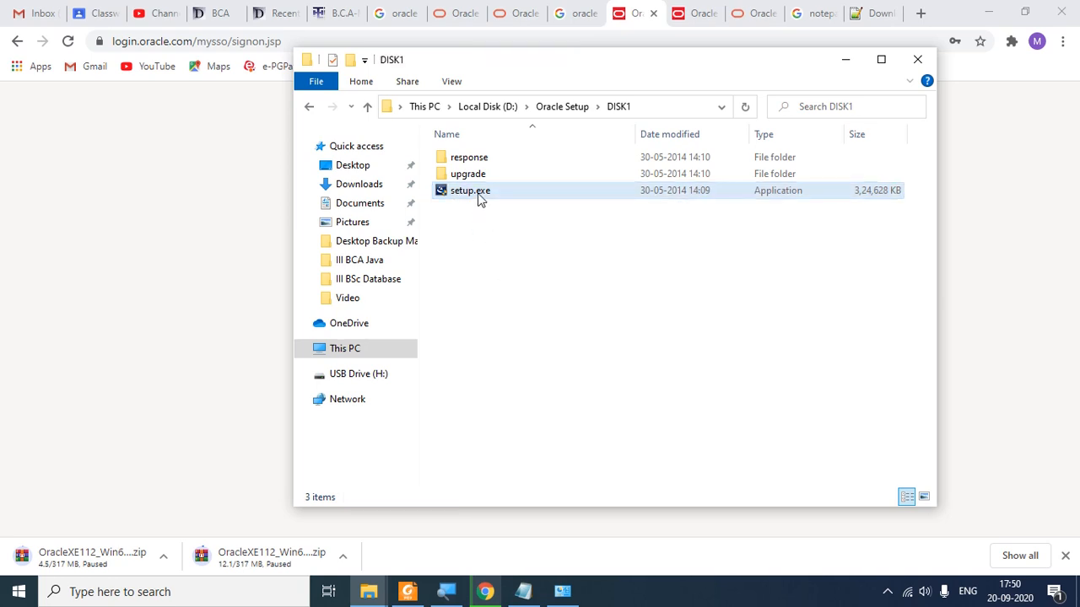
{"action": "left_click", "coordinate": [479, 198]}
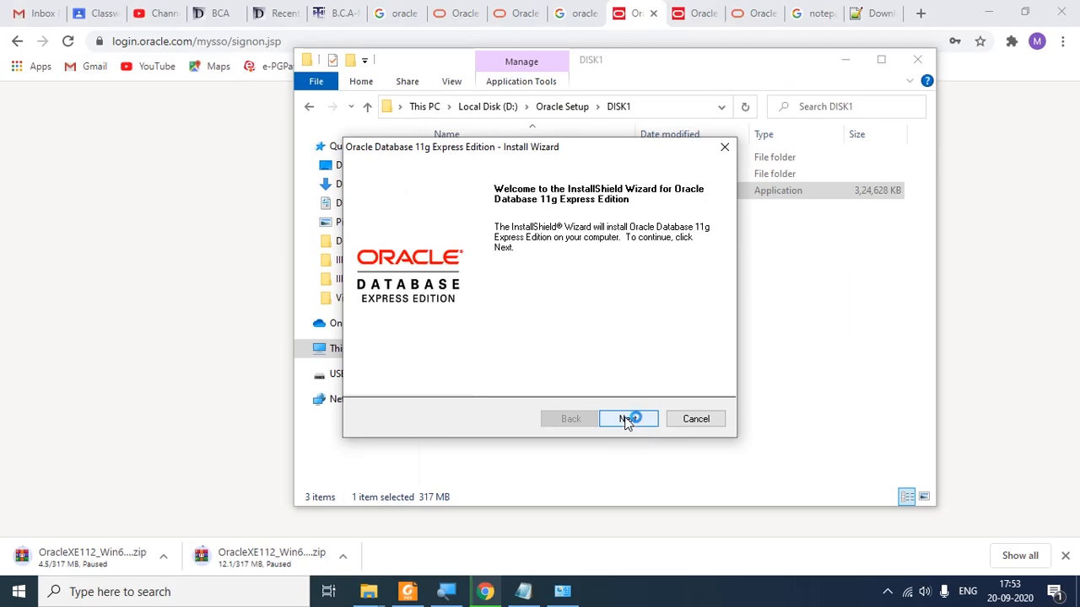
Step: Accept the license terms and advance to Choose Destination Location with C:\oraclexe\ as target
{"action": "left_click", "coordinate": [628, 420]}
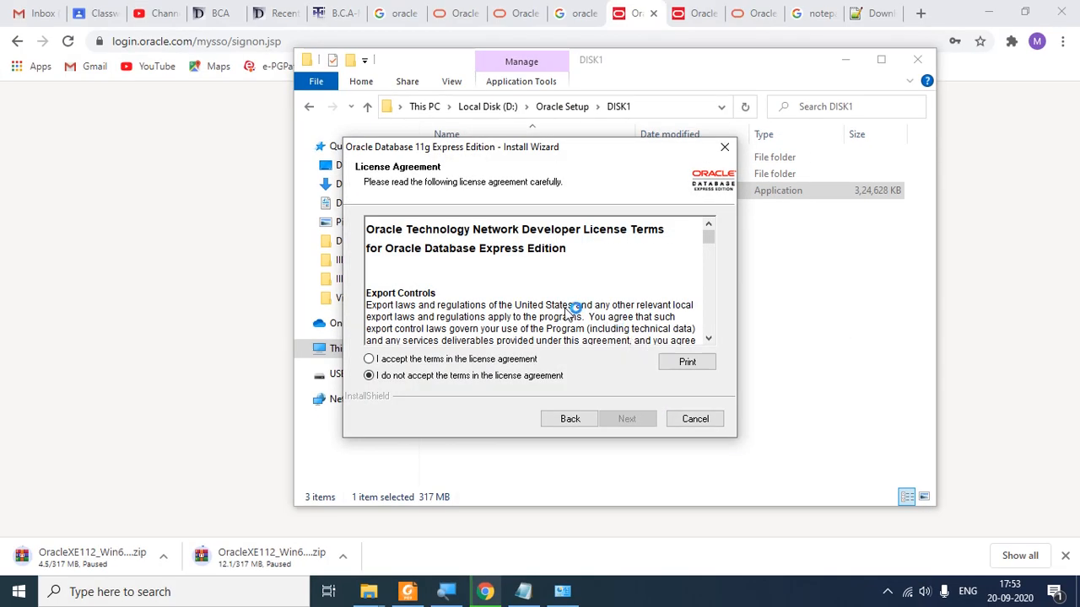
{"action": "left_click", "coordinate": [455, 362]}
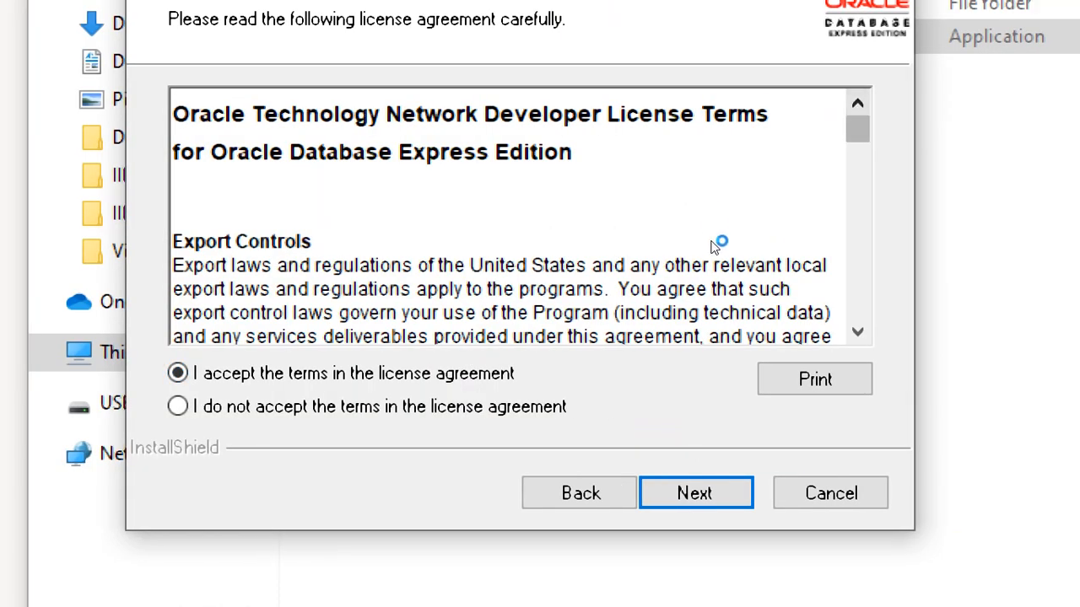
{"action": "scroll", "coordinate": [709, 236], "scroll_direction": "down", "scroll_amount": 20}
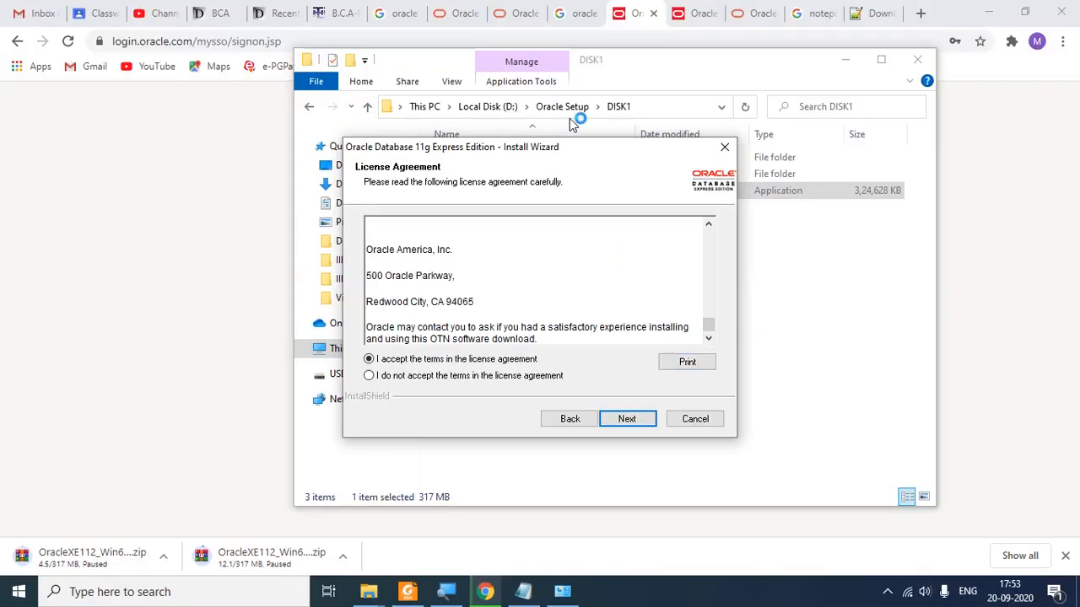
{"action": "left_click", "coordinate": [626, 420]}
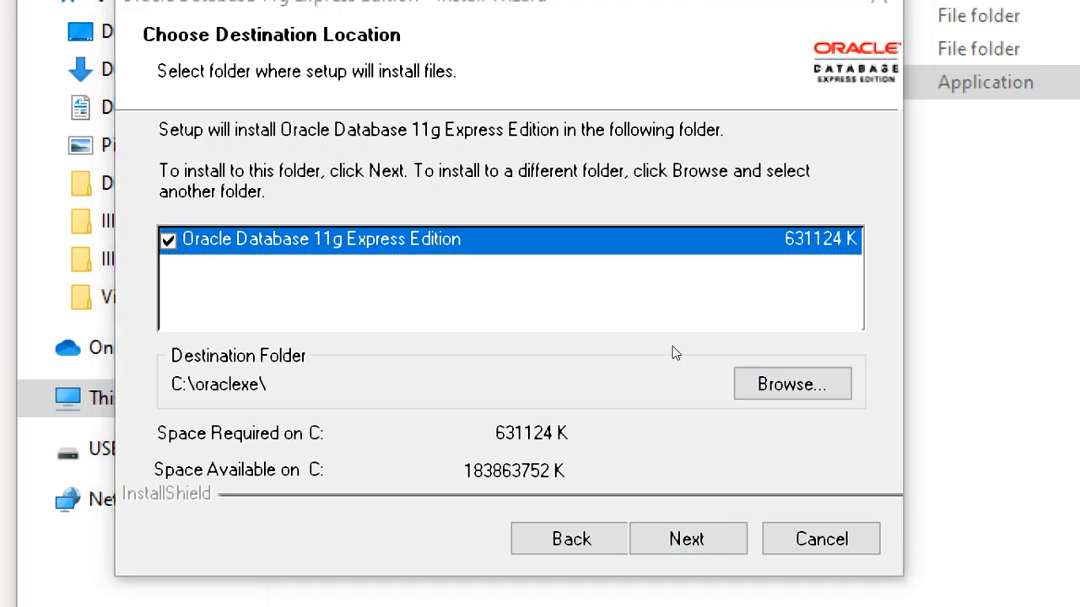
Step: Browse the Choose Folder dialog's drive tree, moving from C: to the D: drive
{"action": "key", "text": "space"}
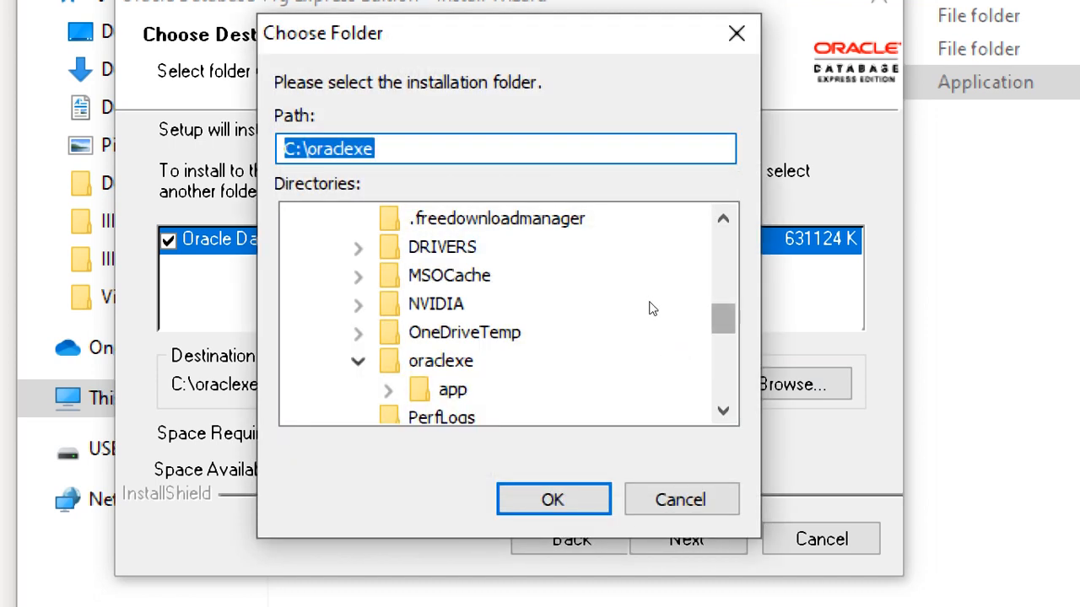
{"action": "scroll", "coordinate": [648, 278], "scroll_direction": "up", "scroll_amount": 5}
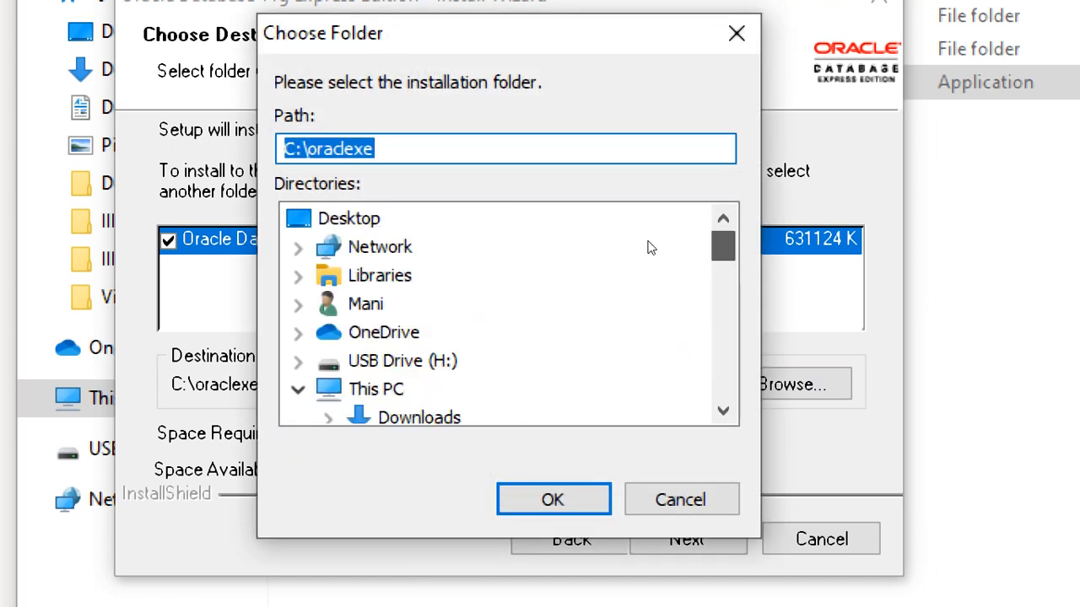
{"action": "scroll", "coordinate": [649, 284], "scroll_direction": "down", "scroll_amount": 2}
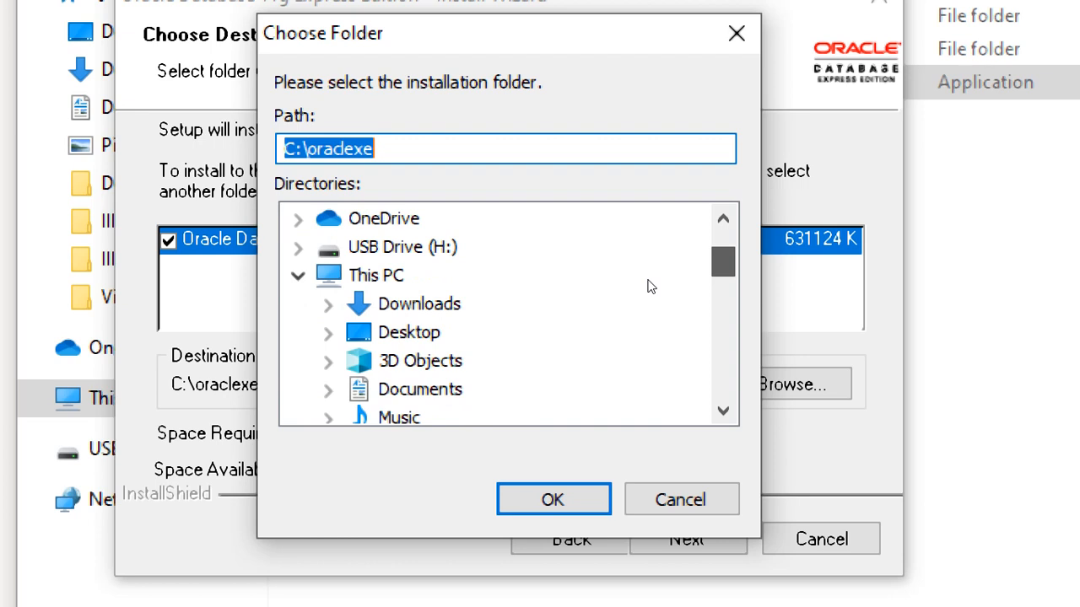
{"action": "scroll", "coordinate": [651, 291], "scroll_direction": "down", "scroll_amount": 2}
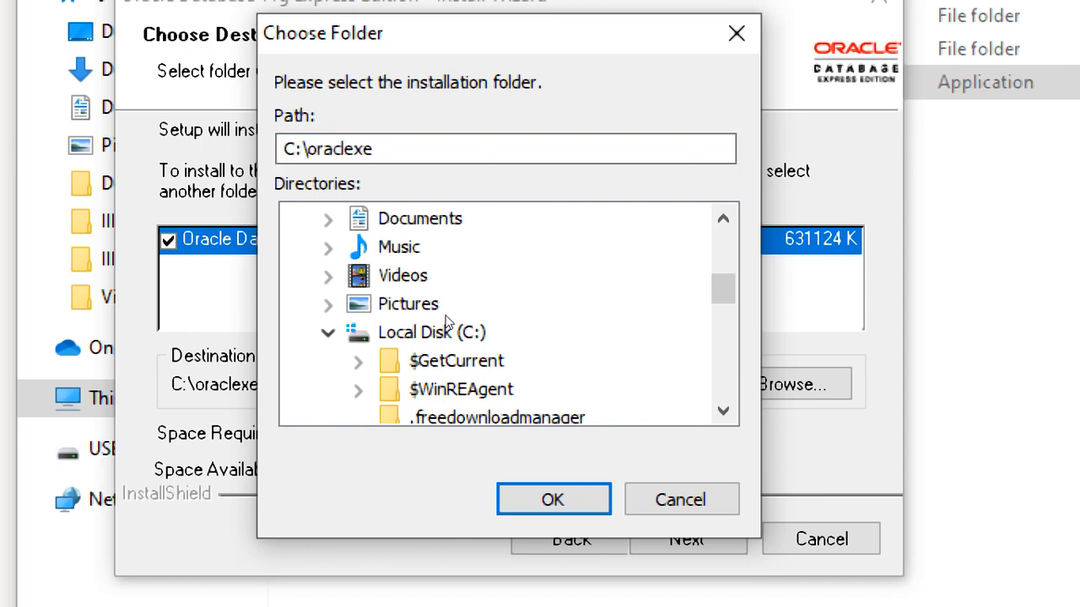
{"action": "double_click", "coordinate": [449, 322]}
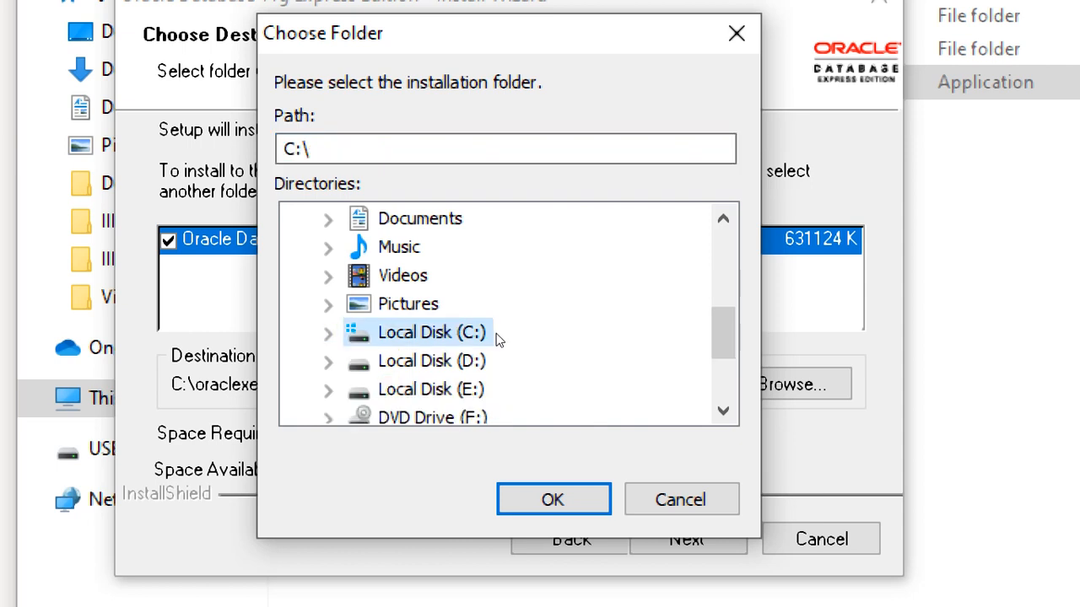
{"action": "key", "text": "Down"}
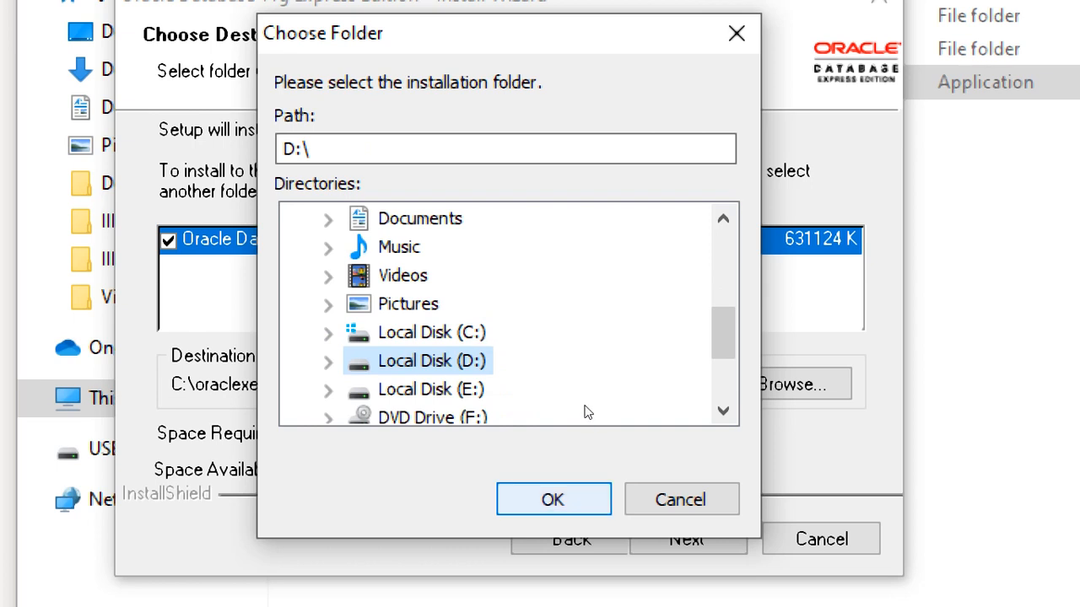
Step: Cancel the folder choice so the destination stays C:\oraclexe\, then continue with Next
{"action": "key", "text": "Tab"}
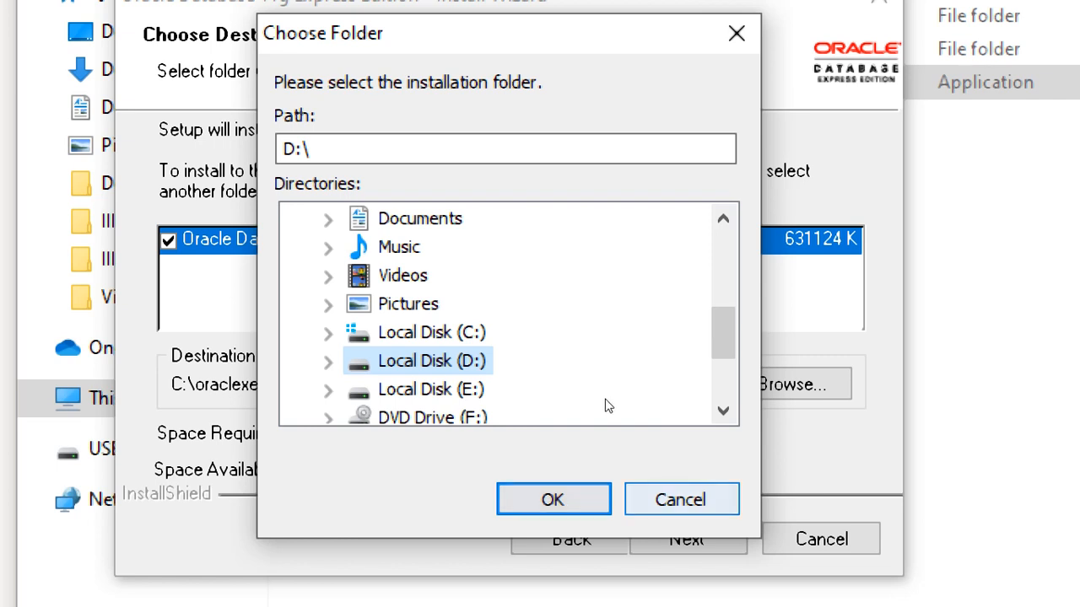
{"action": "key", "text": "Tab"}
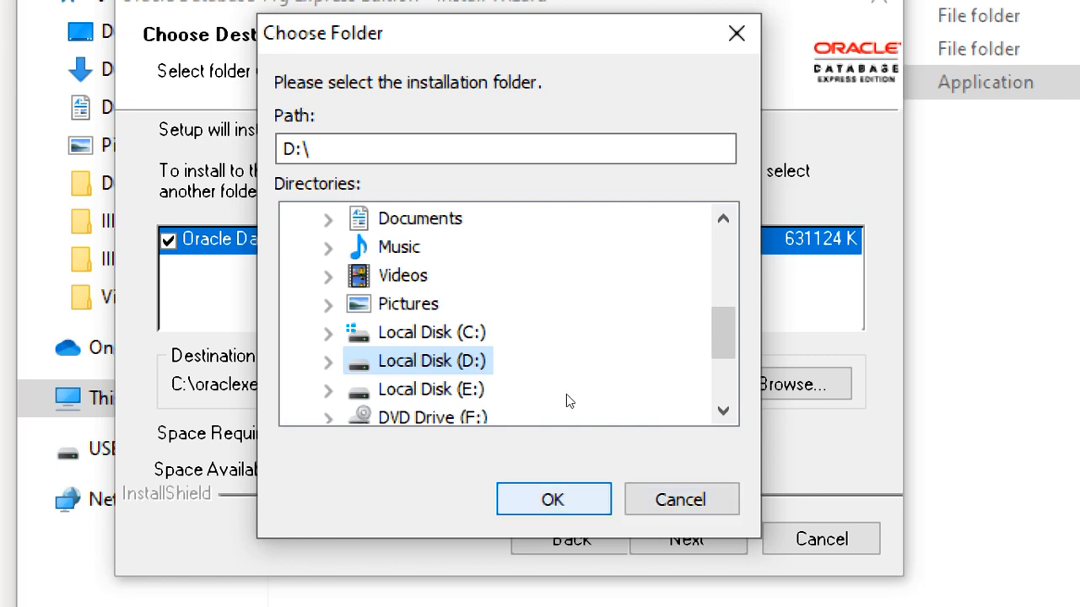
{"action": "key", "text": "Tab"}
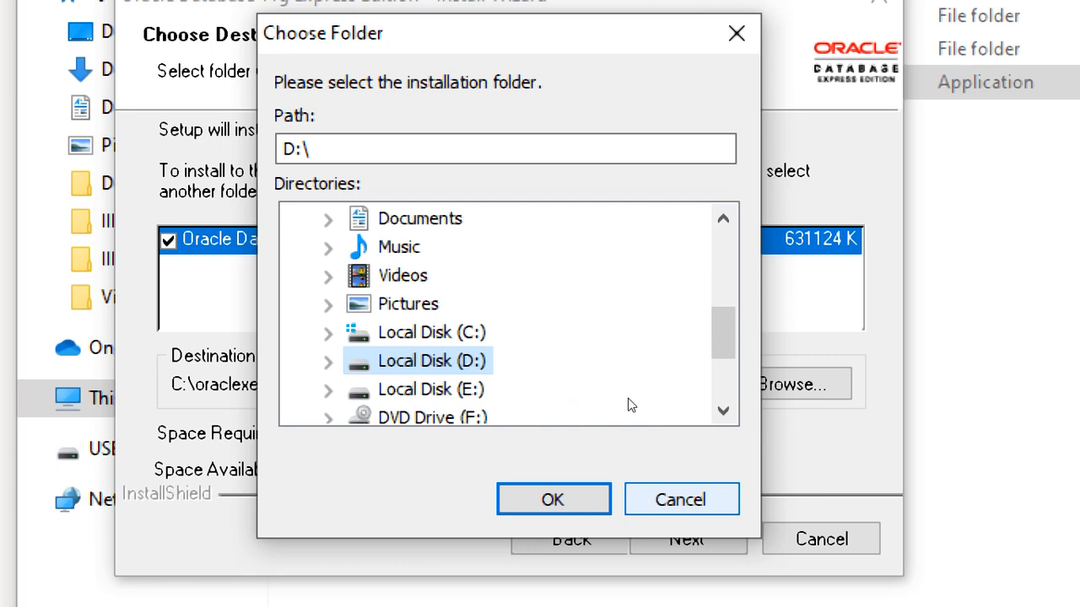
{"action": "key", "text": "Tab"}
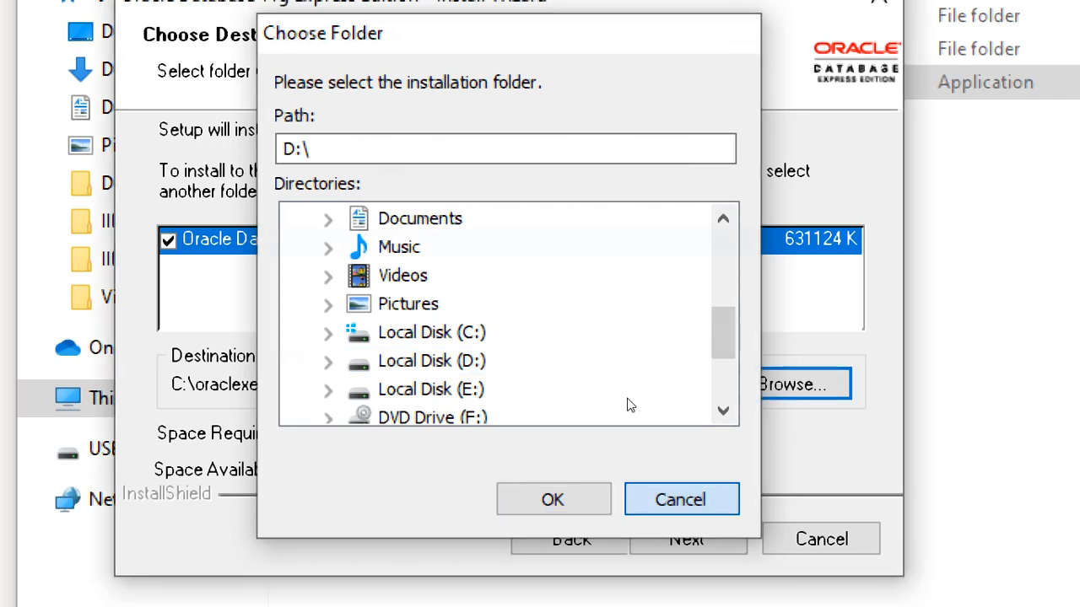
{"action": "key", "text": "Return"}
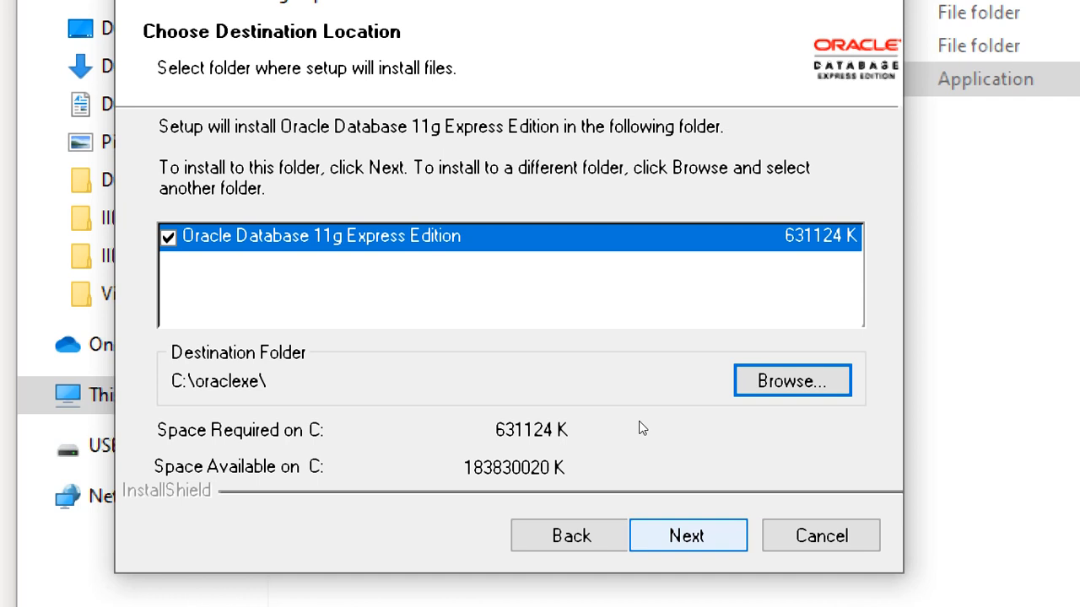
{"action": "key", "text": "alt+n"}
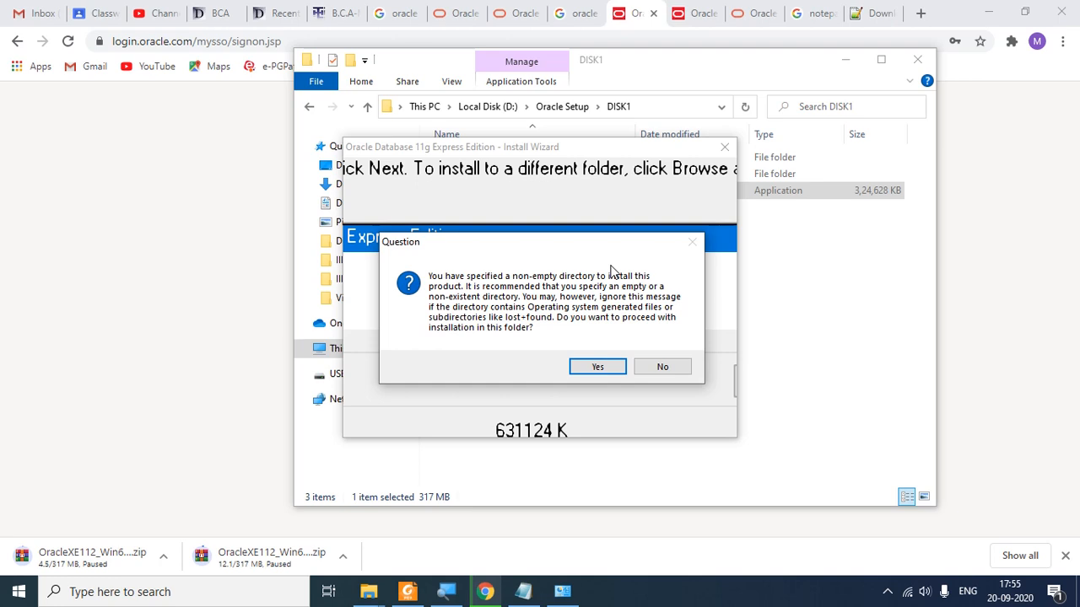
Step: Switch to File Explorer from the taskbar while the non-empty folder warning shows
{"action": "left_click", "coordinate": [371, 590]}
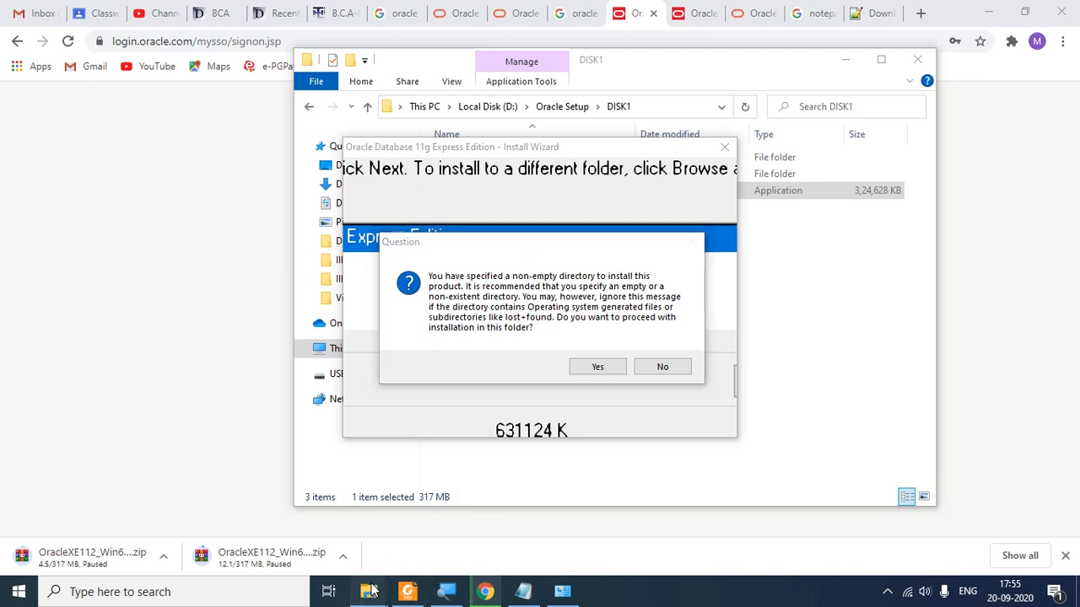
Step: Find the existing oraclexe folder on Local Disk (C:), then minimize Explorer
{"action": "left_click", "coordinate": [506, 578]}
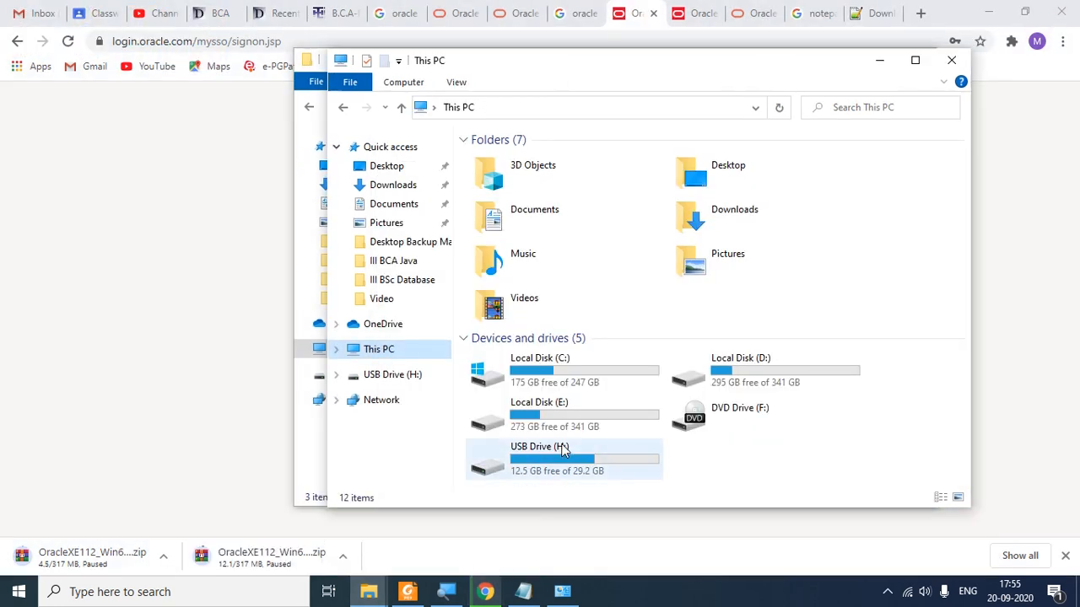
{"action": "double_click", "coordinate": [581, 381]}
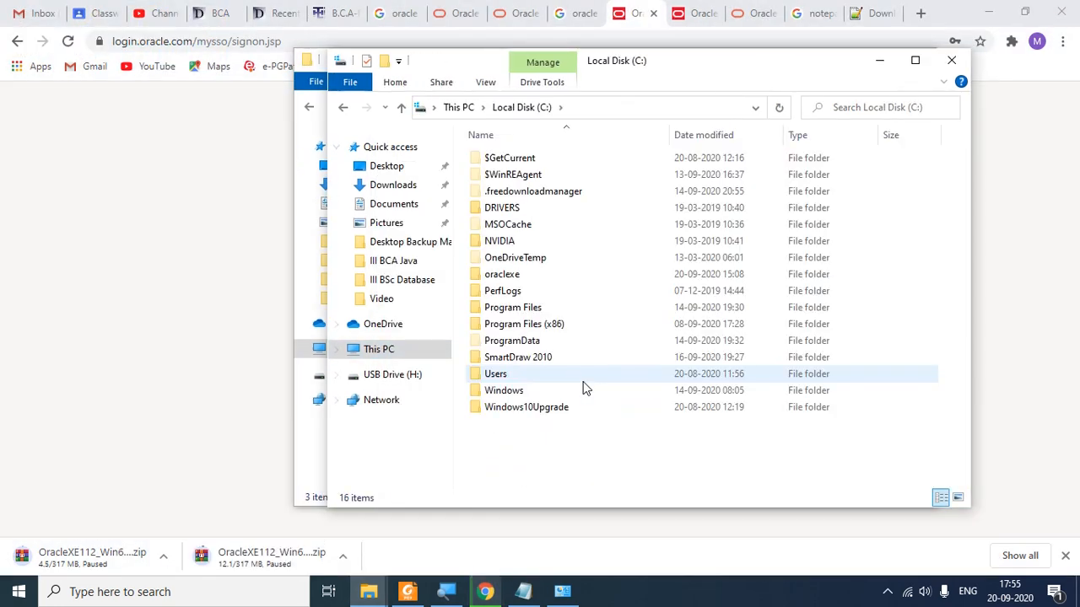
{"action": "left_click", "coordinate": [541, 285]}
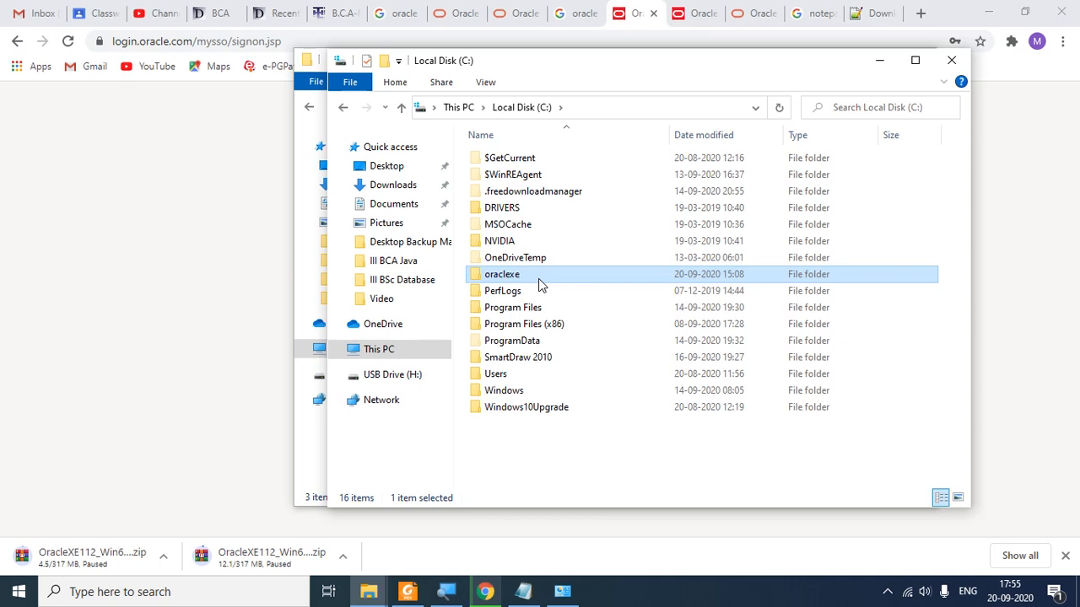
{"action": "left_click", "coordinate": [879, 61]}
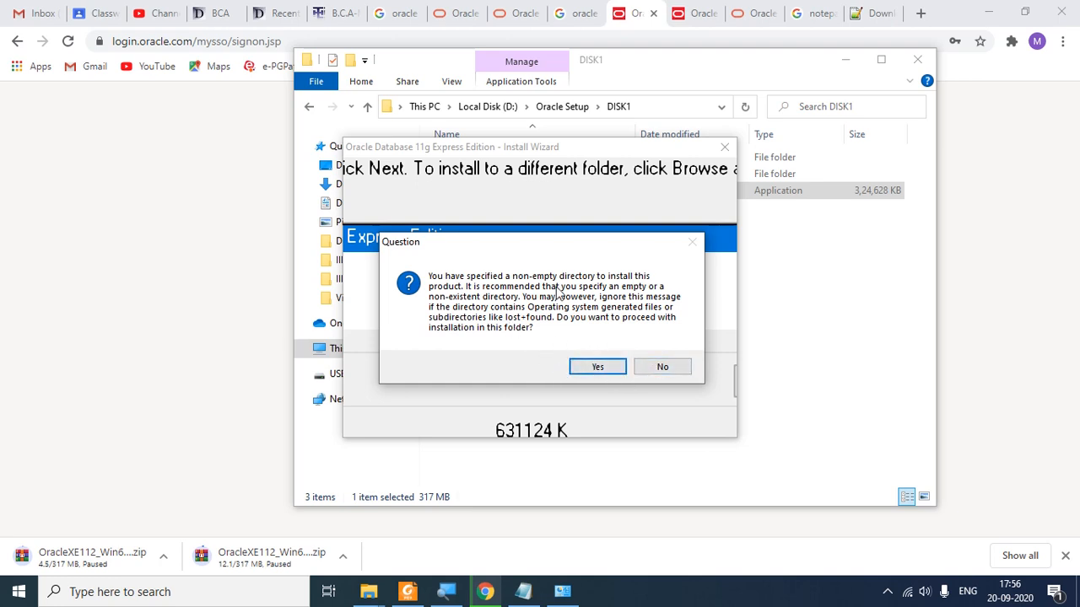
Step: Answer Yes to installing into the non-empty C:\oraclexe\ folder
{"action": "left_click", "coordinate": [606, 369]}
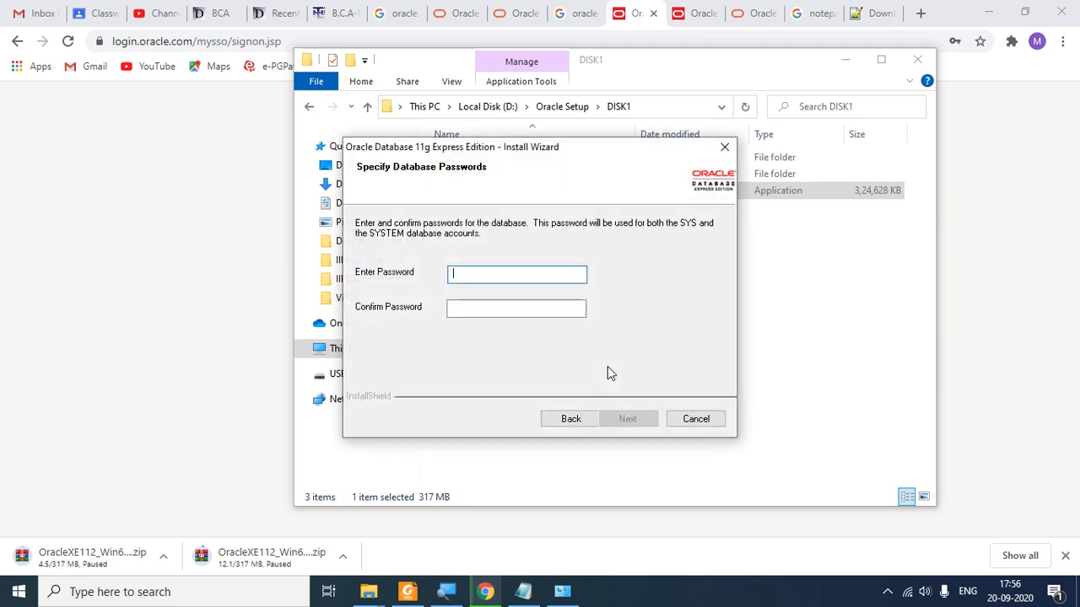
{"action": "left_click_drag", "start_coordinate": [562, 155], "coordinate": [654, 171]}
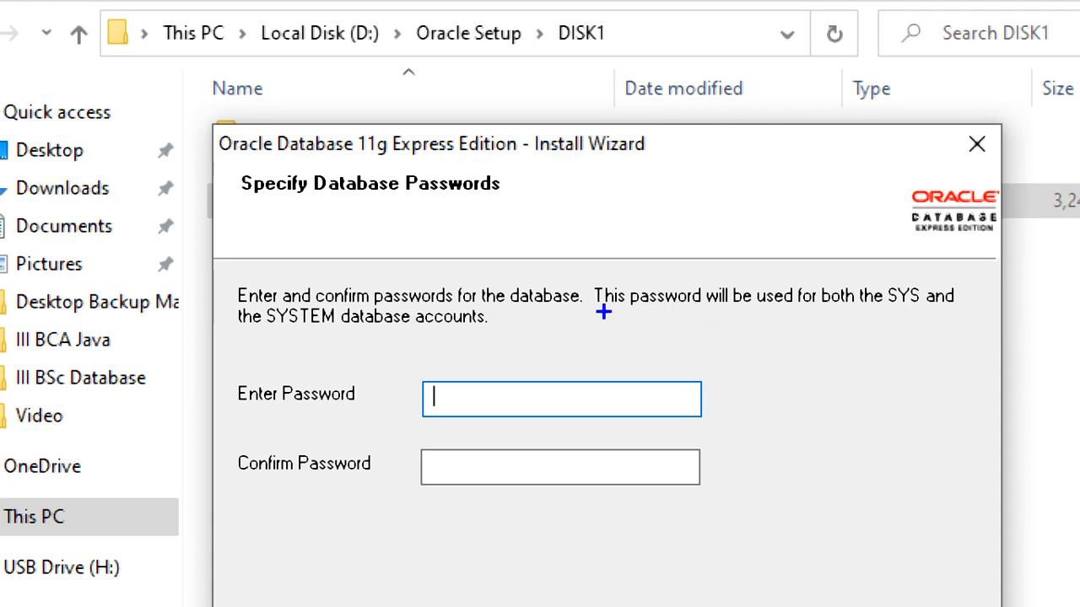
{"action": "left_click_drag", "start_coordinate": [608, 310], "coordinate": [764, 310]}
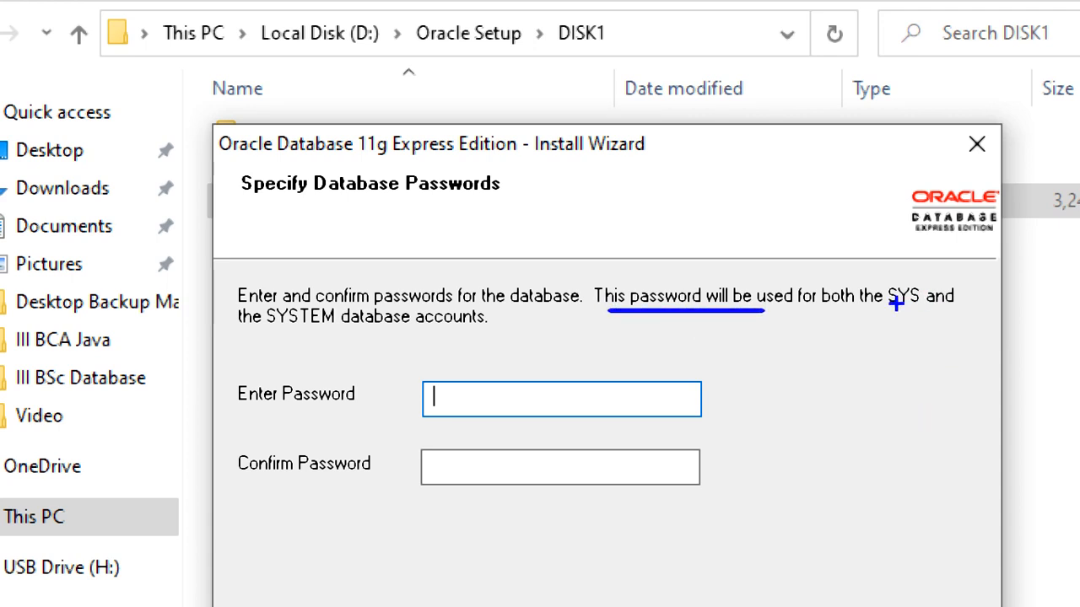
{"action": "left_click_drag", "start_coordinate": [880, 312], "coordinate": [947, 307]}
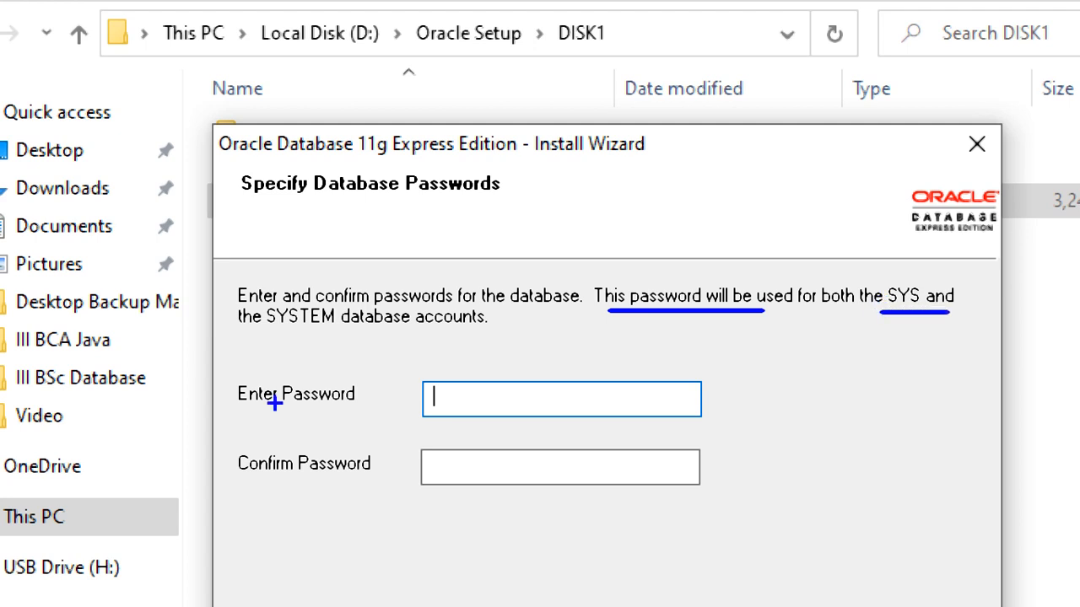
{"action": "left_click_drag", "start_coordinate": [268, 329], "coordinate": [375, 330]}
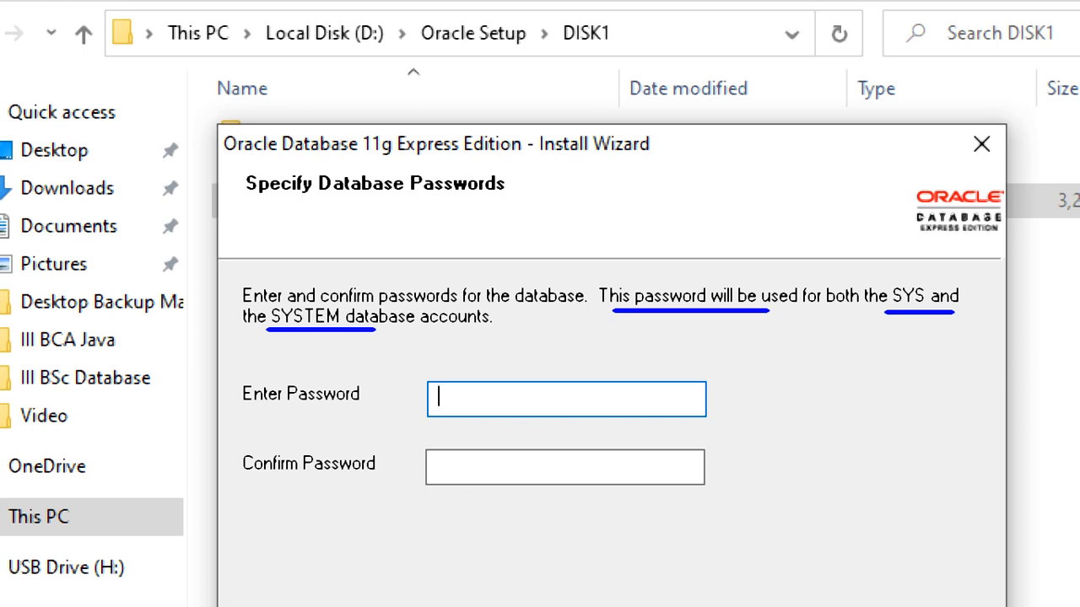
{"action": "mouse_move", "coordinate": [625, 340]}
{"action": "left_mouse_down"}
{"action": "mouse_move", "coordinate": [621, 410]}
{"action": "mouse_move", "coordinate": [616, 388]}
{"action": "left_mouse_up"}
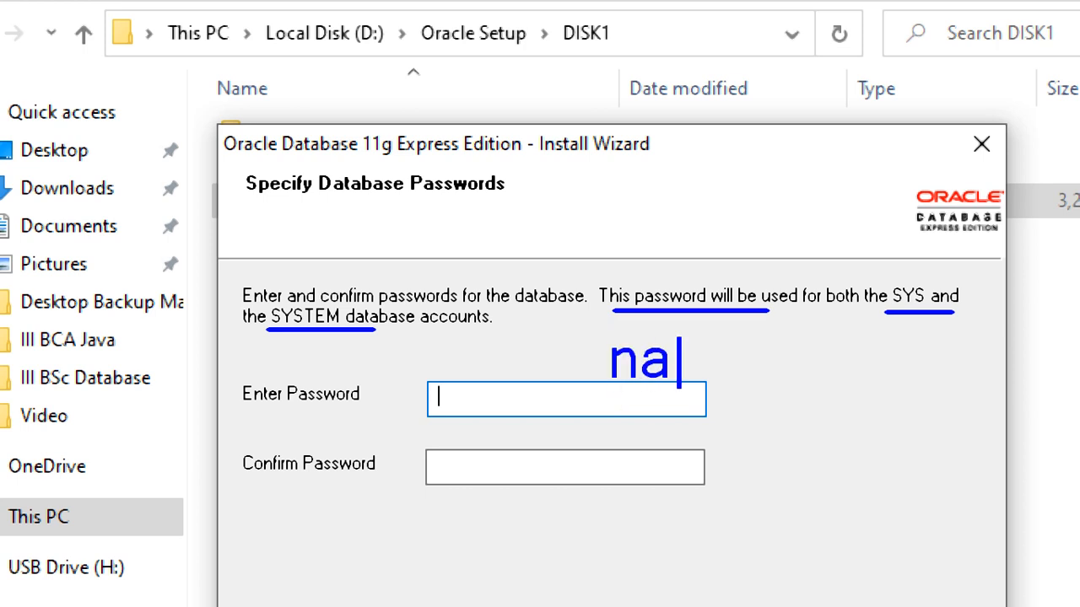
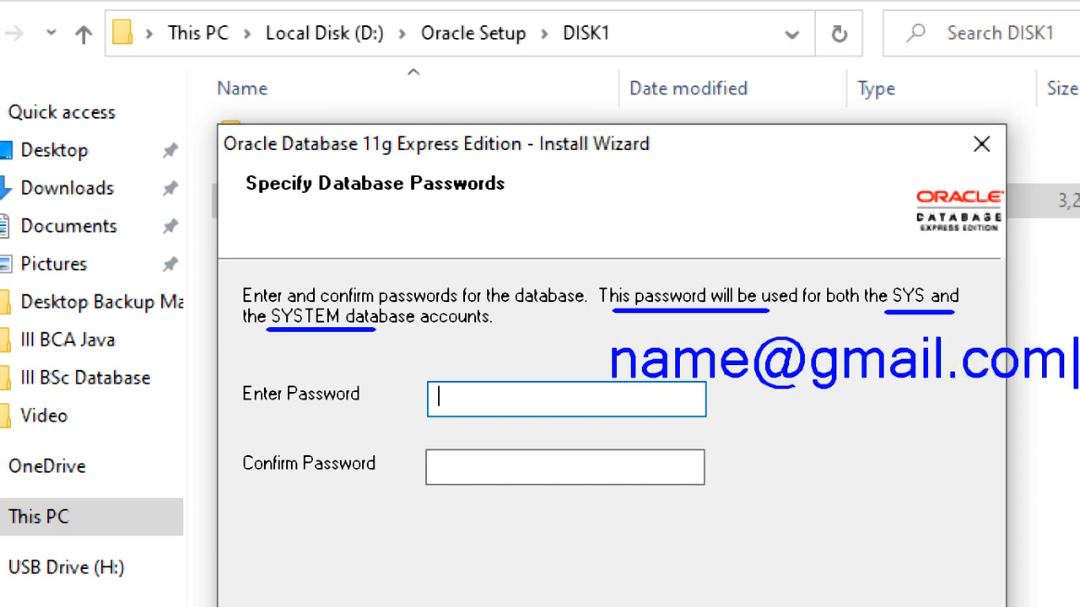
{"action": "mouse_move", "coordinate": [949, 278]}
{"action": "left_mouse_down"}
{"action": "mouse_move", "coordinate": [852, 278]}
{"action": "mouse_move", "coordinate": [844, 302]}
{"action": "mouse_move", "coordinate": [889, 310]}
{"action": "mouse_move", "coordinate": [916, 287]}
{"action": "left_mouse_up"}
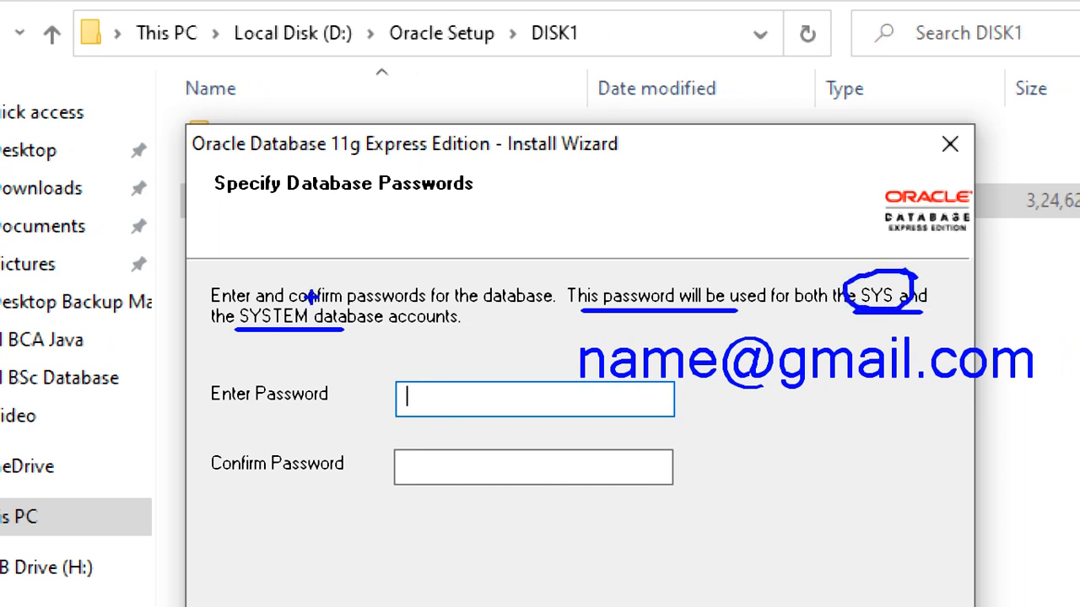
{"action": "mouse_move", "coordinate": [312, 297]}
{"action": "left_mouse_down"}
{"action": "mouse_move", "coordinate": [257, 292]}
{"action": "mouse_move", "coordinate": [229, 319]}
{"action": "mouse_move", "coordinate": [291, 337]}
{"action": "mouse_move", "coordinate": [315, 302]}
{"action": "mouse_move", "coordinate": [302, 298]}
{"action": "left_mouse_up"}
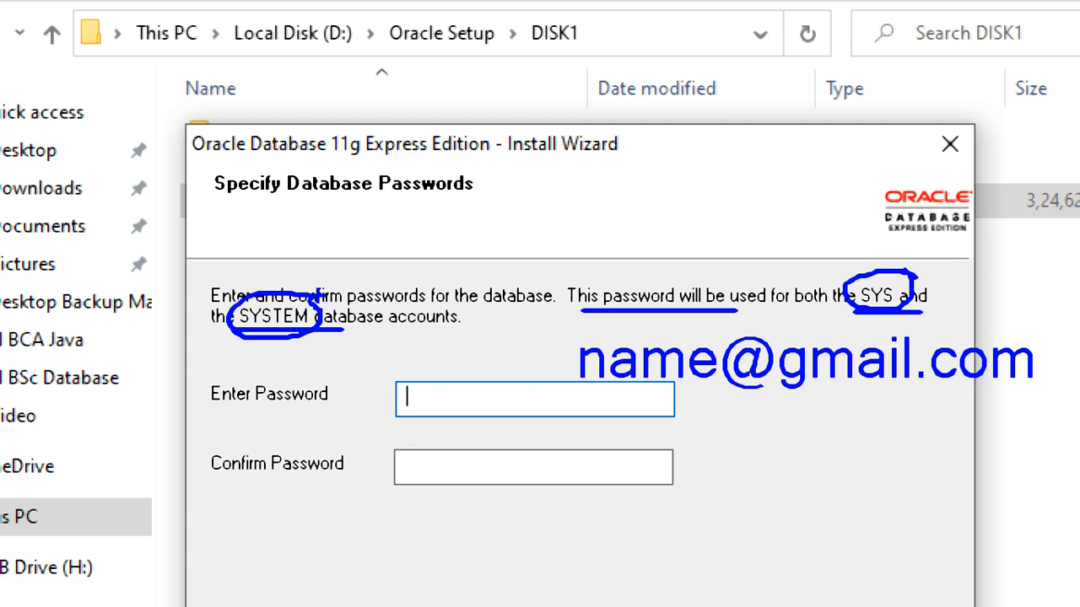
{"action": "key", "text": "Escape"}
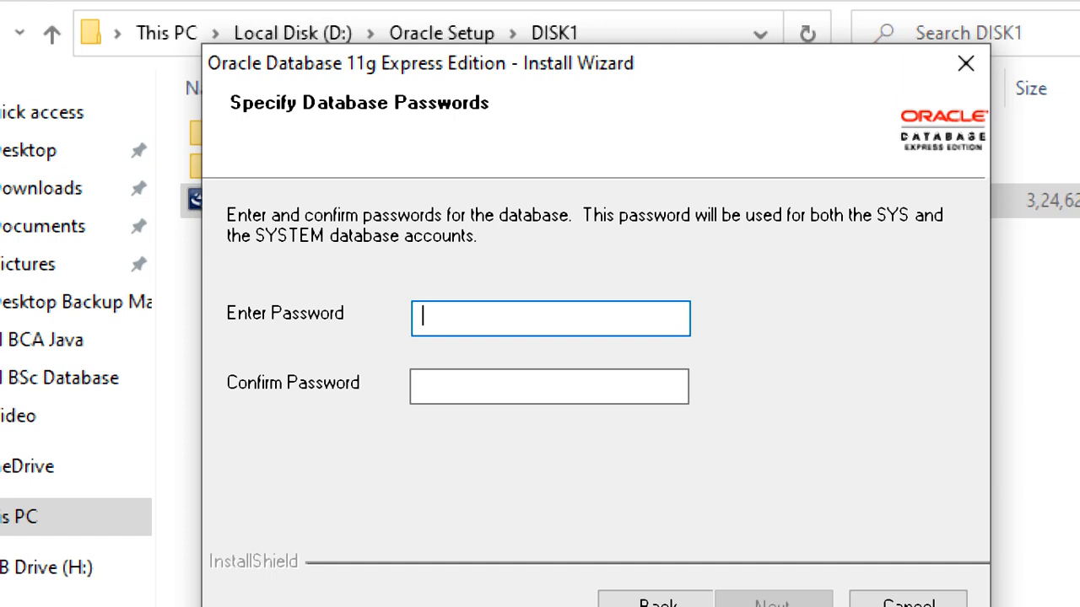
Step: Enter and confirm a four-character SYS/SYSTEM password, then continue to the Summary
{"action": "type", "text": "1234"}
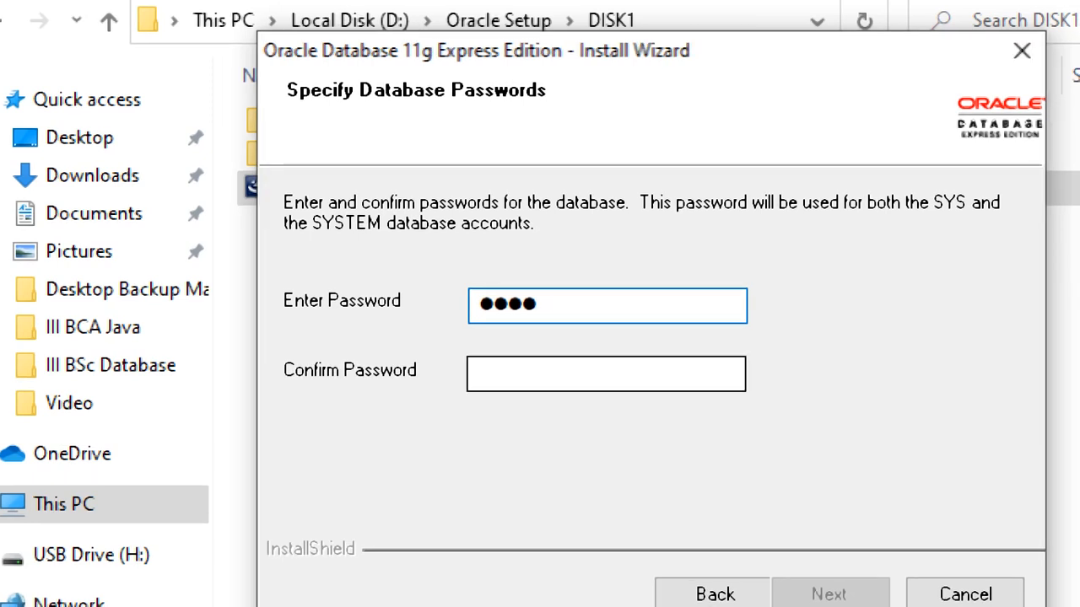
{"action": "left_click", "coordinate": [478, 373]}
{"action": "type", "text": "1234"}
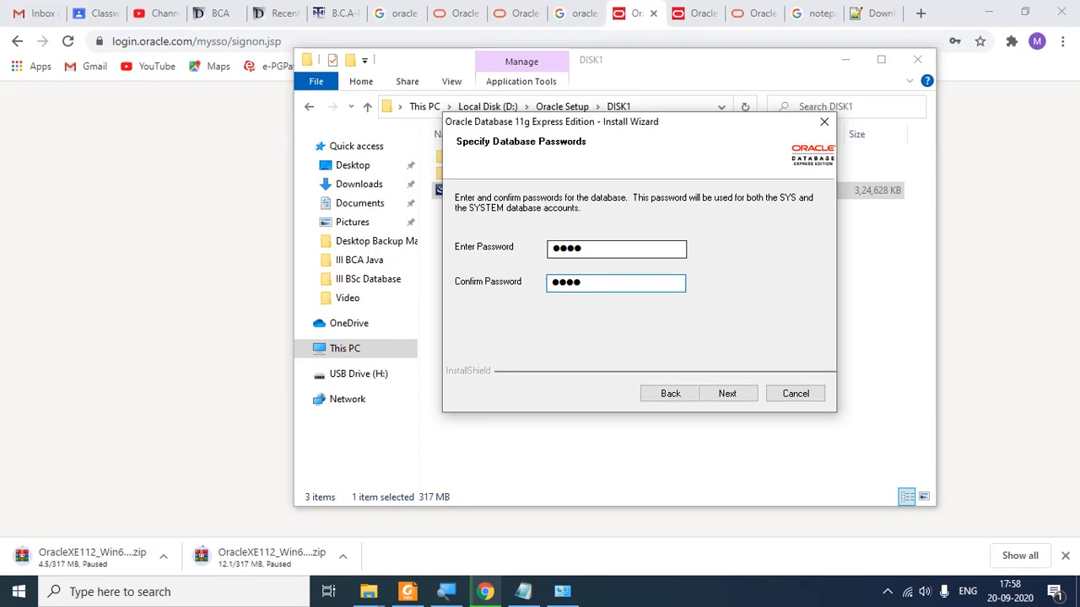
{"action": "double_click", "coordinate": [580, 248]}
{"action": "type", "text": "1234"}
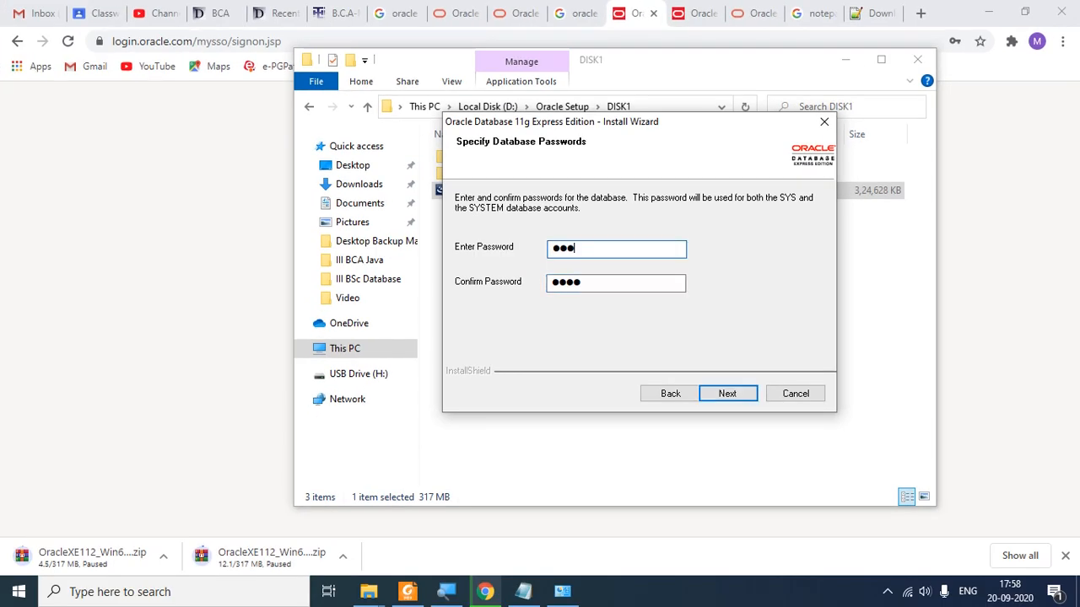
{"action": "key", "text": "Tab"}
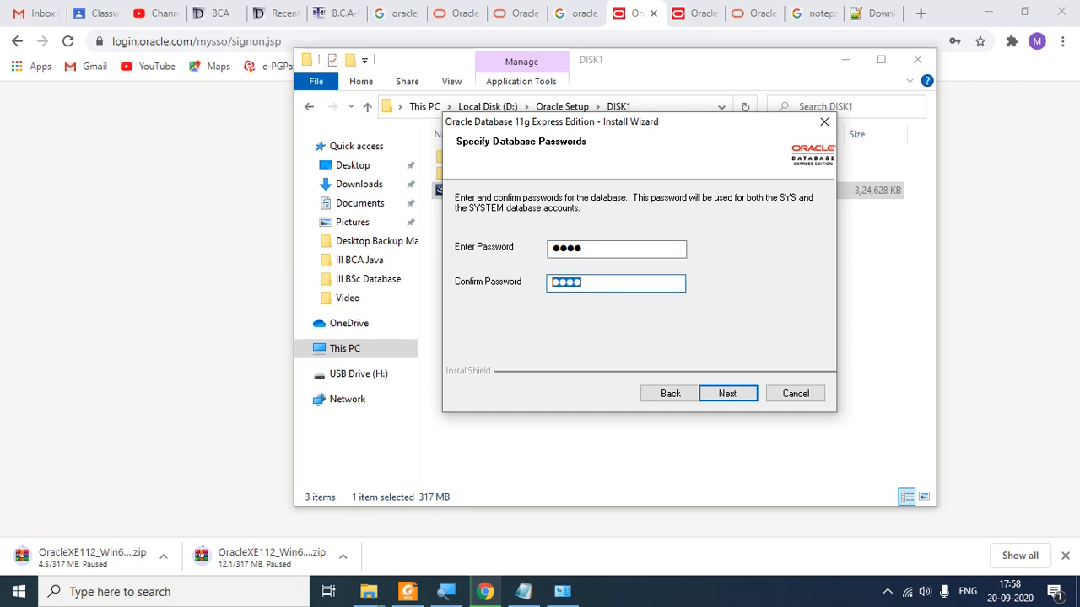
{"action": "type", "text": "1234"}
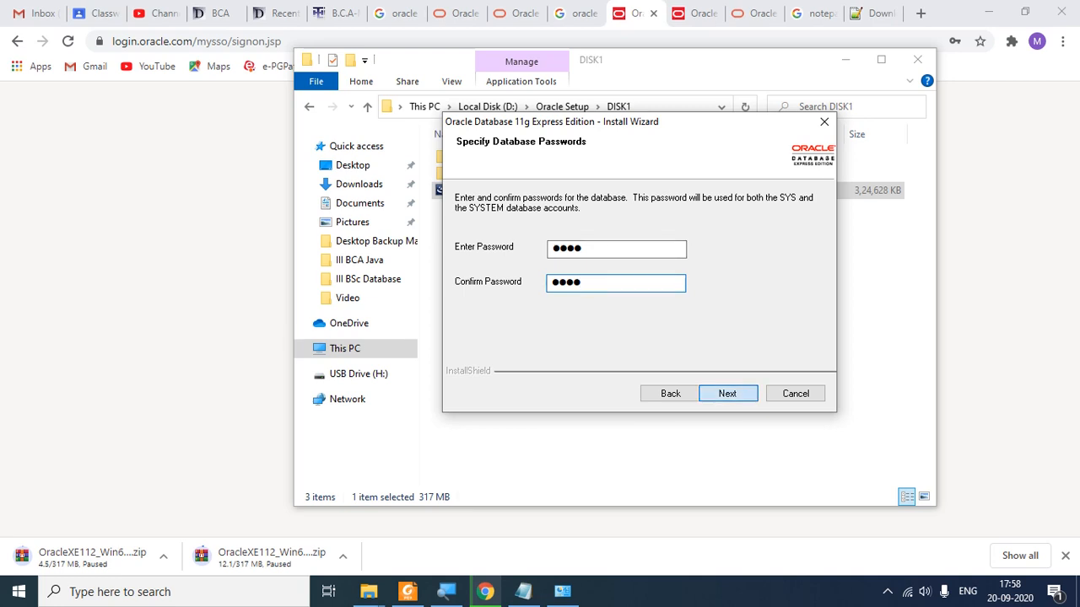
{"action": "key", "text": "Return"}
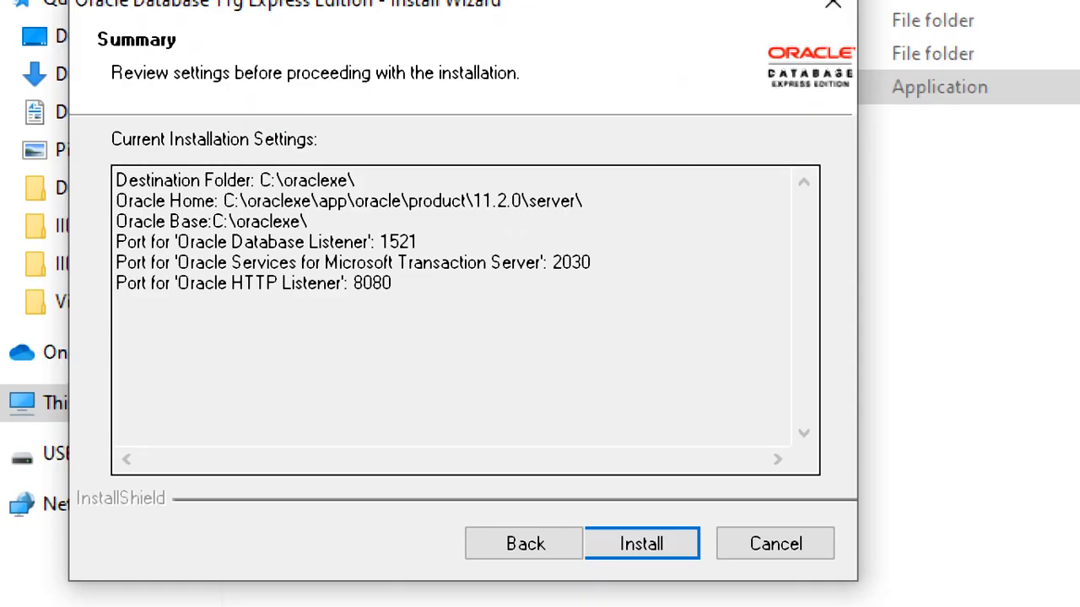
Step: Review the Summary's ports 1521, 2030 and 8080, then start the installation
{"action": "left_click_drag", "start_coordinate": [393, 283], "coordinate": [204, 283]}
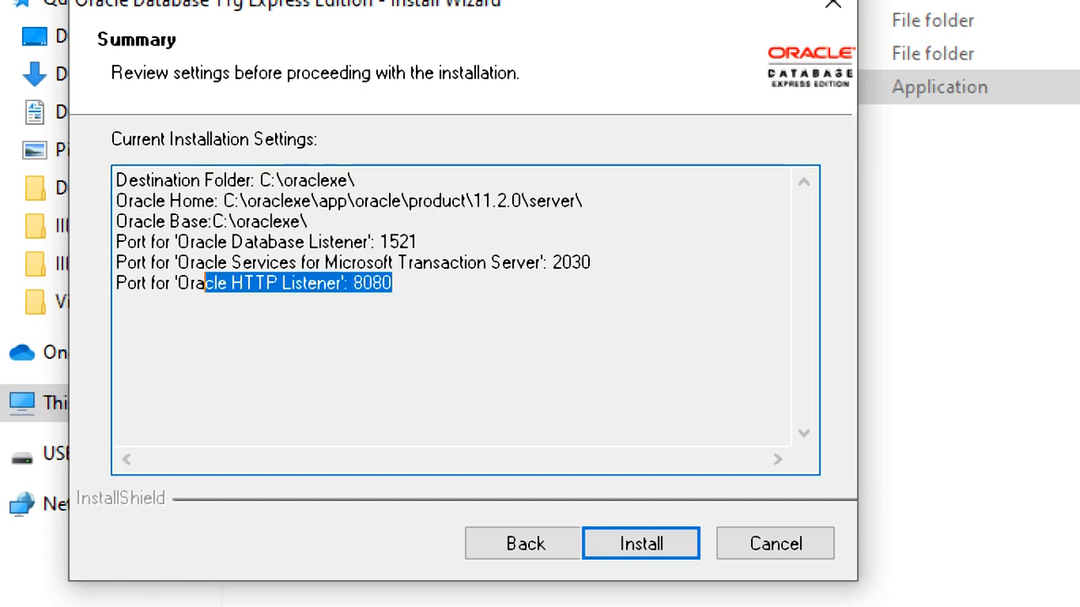
{"action": "left_click", "coordinate": [380, 283]}
{"action": "left_click_drag", "start_coordinate": [356, 262], "coordinate": [384, 262]}
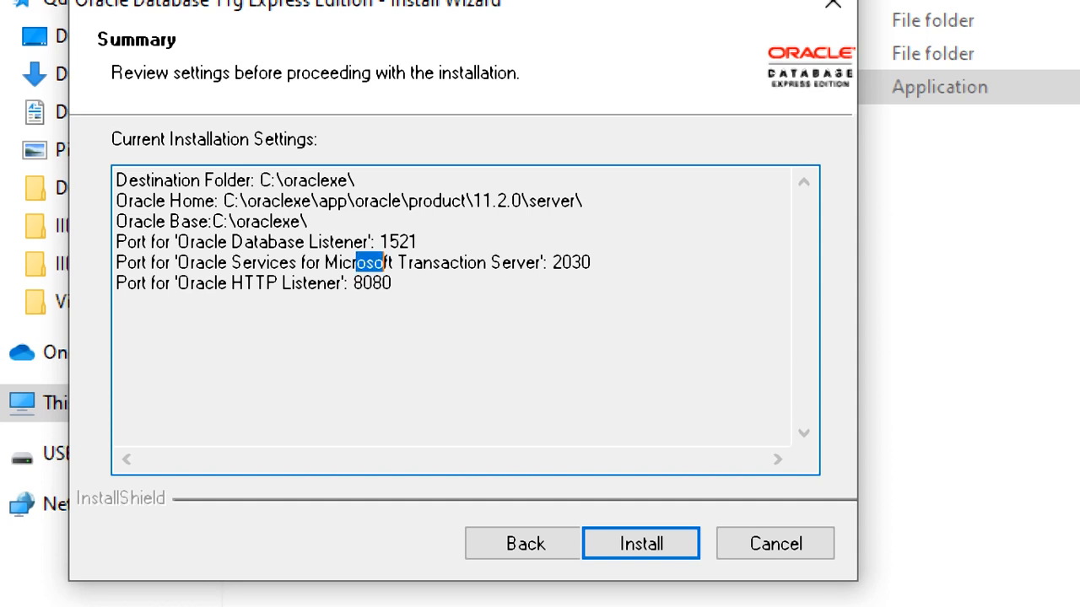
{"action": "left_click", "coordinate": [417, 241]}
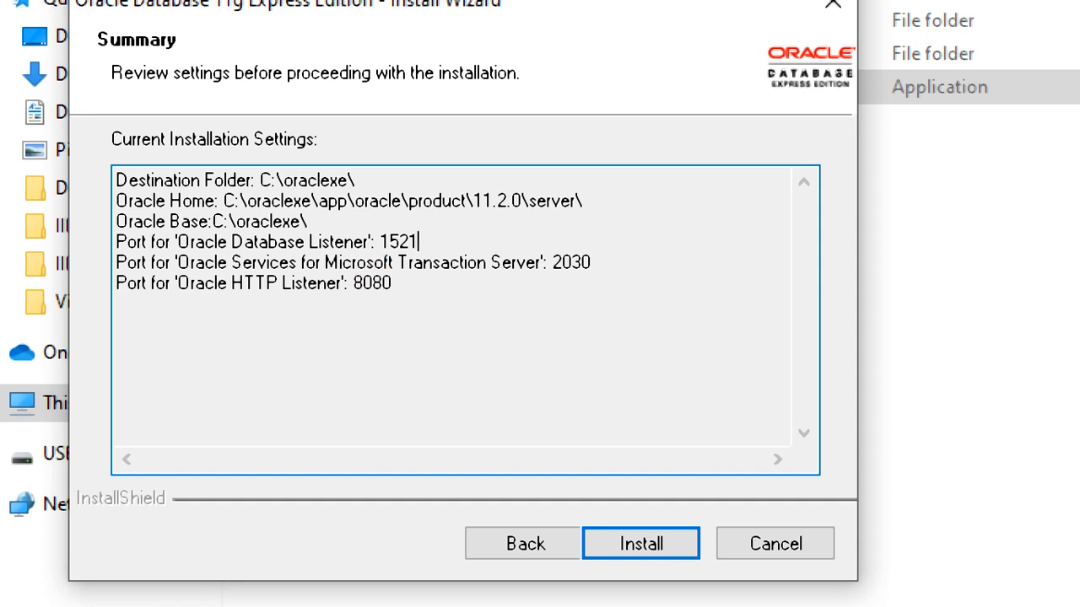
{"action": "left_click_drag", "start_coordinate": [417, 241], "coordinate": [590, 263]}
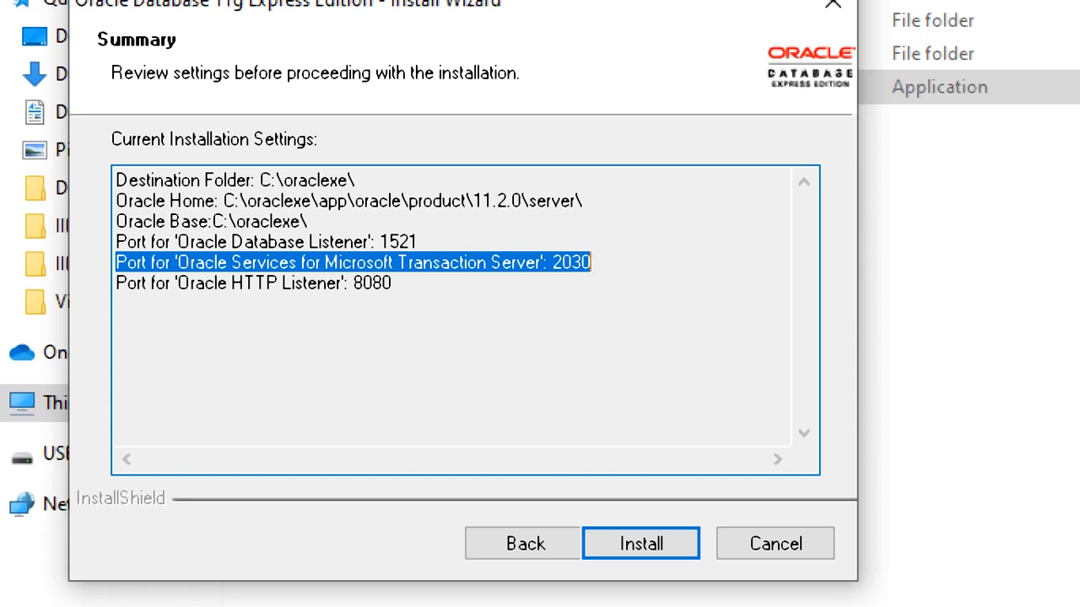
{"action": "left_click_drag", "start_coordinate": [392, 283], "coordinate": [352, 282]}
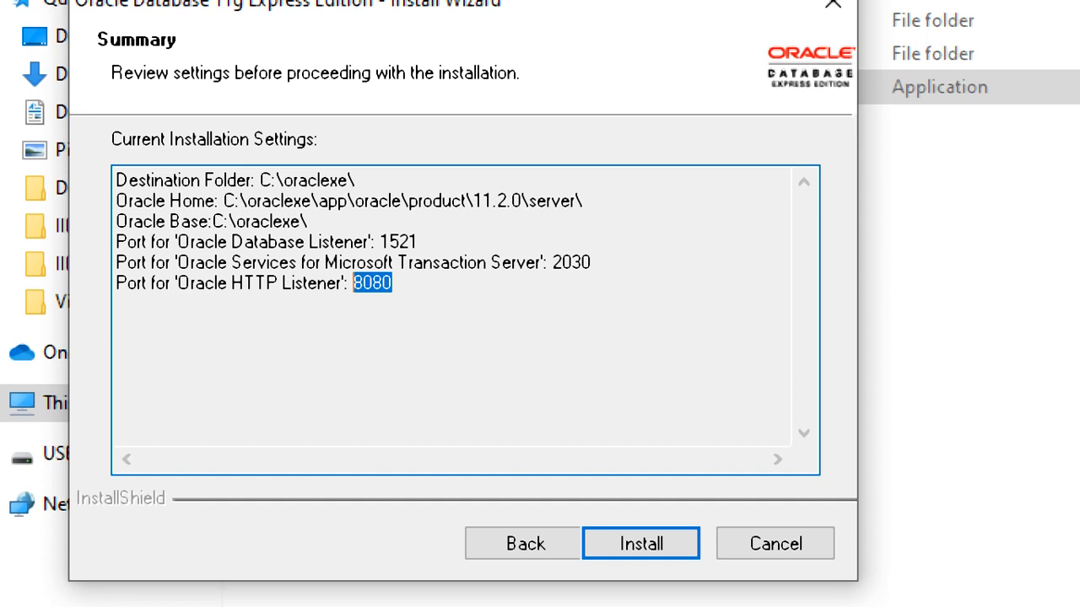
{"action": "left_click_drag", "start_coordinate": [147, 283], "coordinate": [116, 283]}
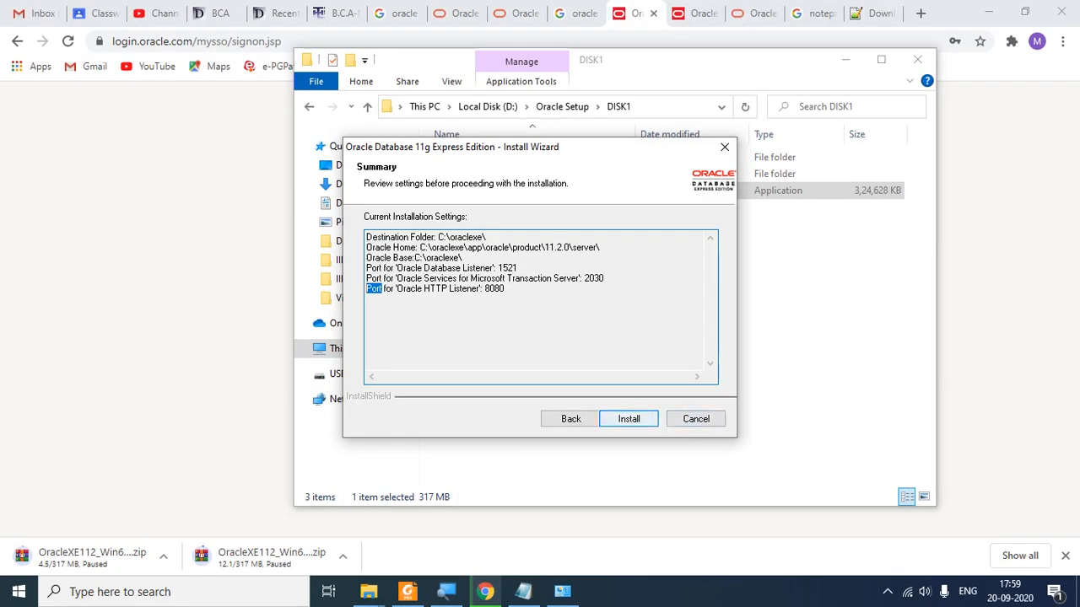
{"action": "key", "text": "Return"}
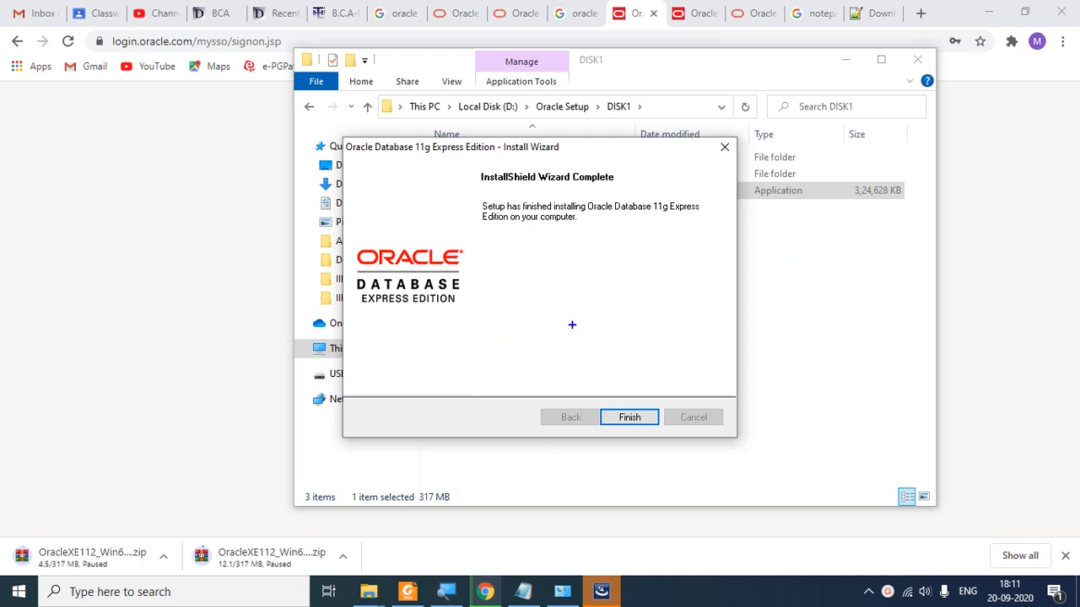
Step: Finish the completed installer and show the Windows desktop
{"action": "left_click_drag", "start_coordinate": [599, 400], "coordinate": [664, 433]}
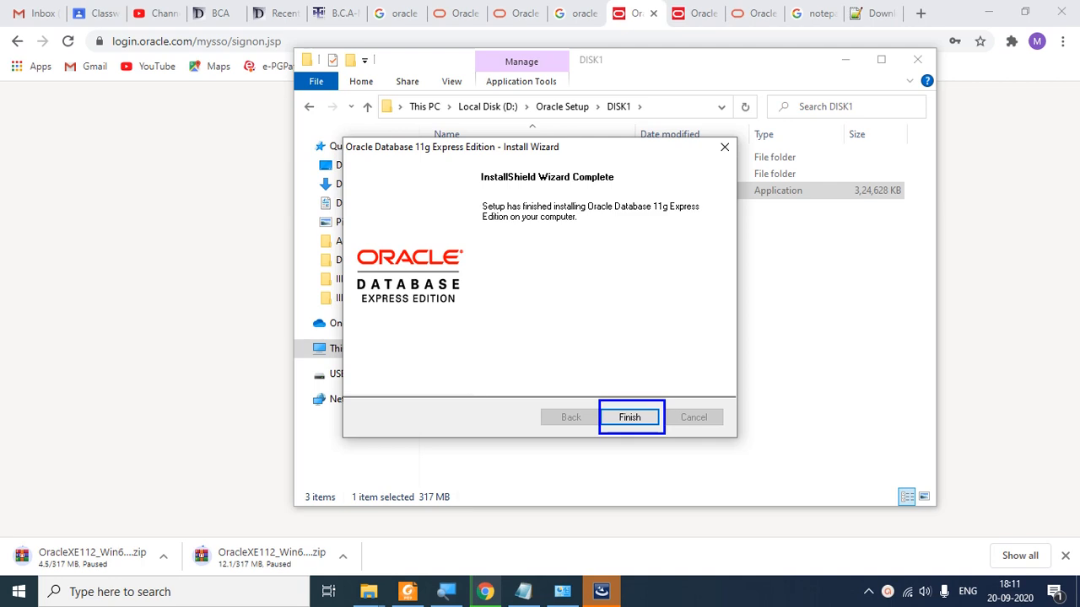
{"action": "key", "text": "Escape"}
{"action": "left_click", "coordinate": [629, 417]}
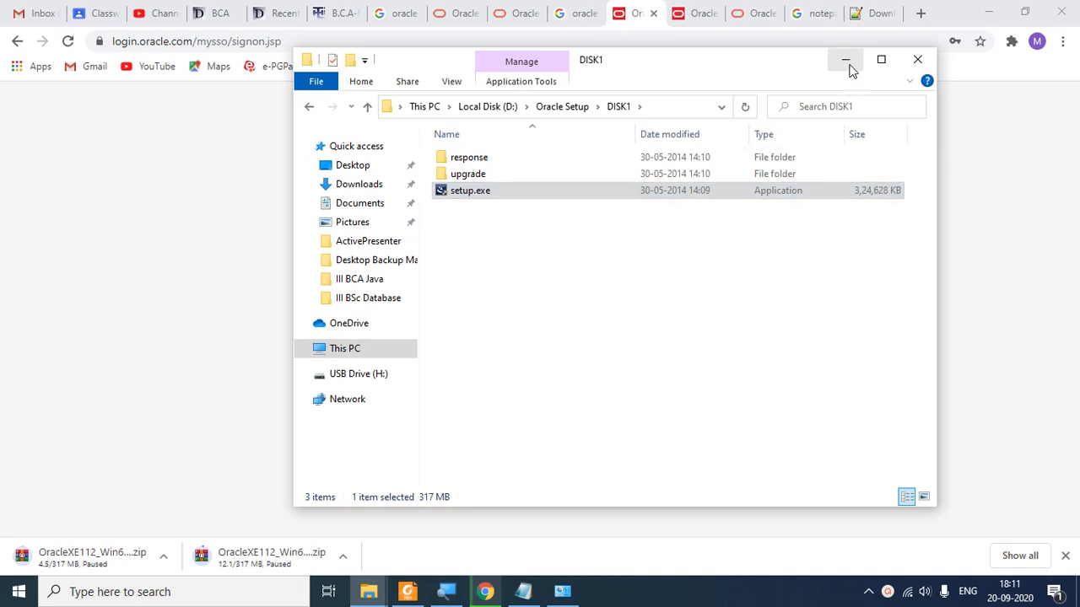
{"action": "left_click", "coordinate": [1077, 599]}
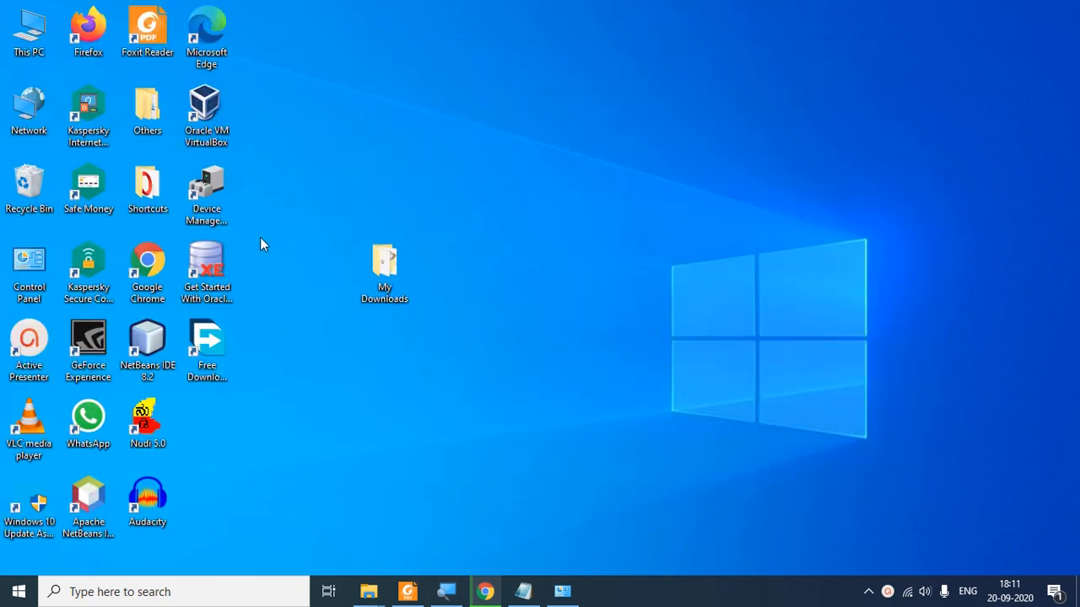
Step: Place the Get Started shortcut in open space, move My Downloads beside Chrome, and launch Get Started
{"action": "left_click_drag", "start_coordinate": [209, 263], "coordinate": [582, 216]}
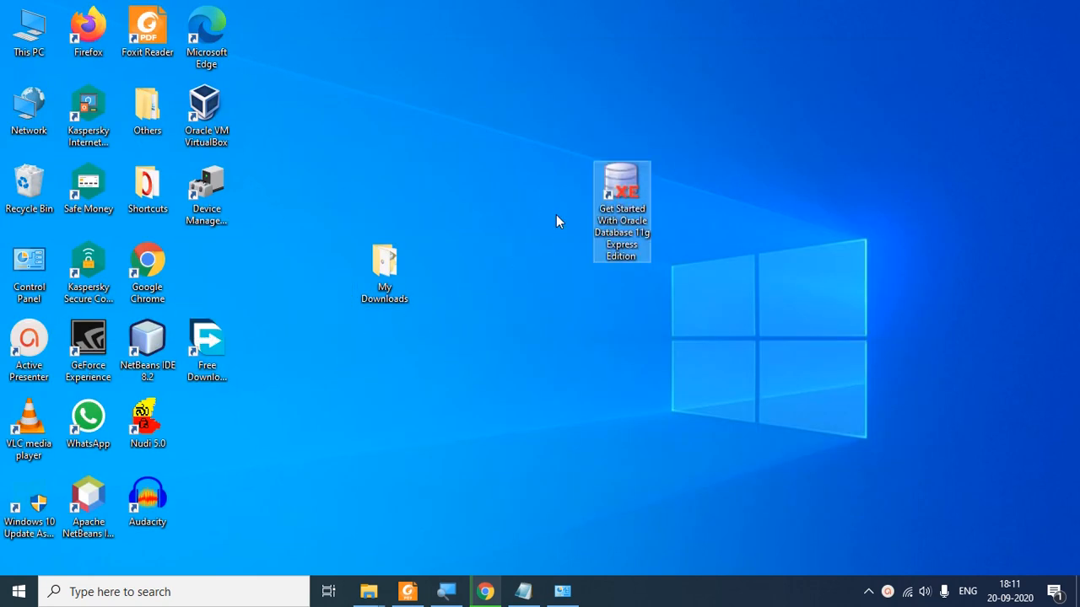
{"action": "left_click_drag", "start_coordinate": [374, 268], "coordinate": [205, 267]}
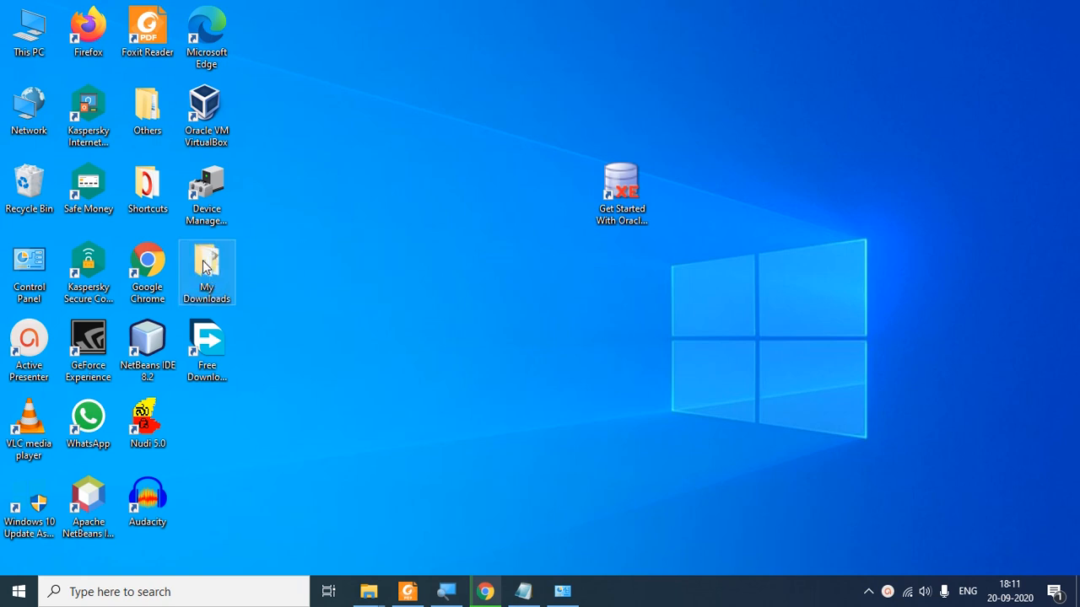
{"action": "left_click", "coordinate": [431, 330]}
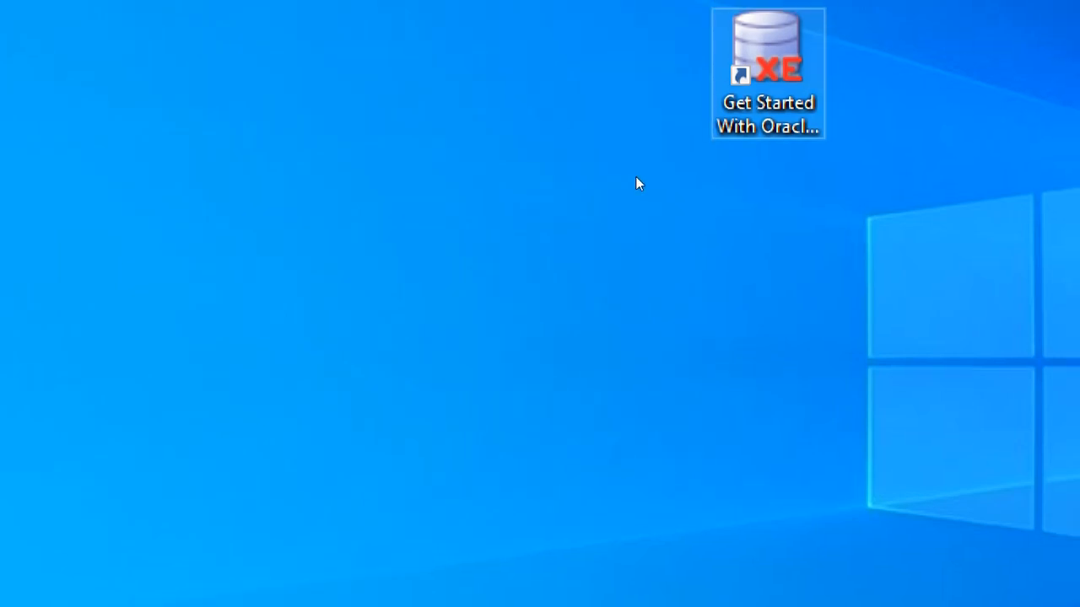
{"action": "left_click_drag", "start_coordinate": [771, 109], "coordinate": [499, 251]}
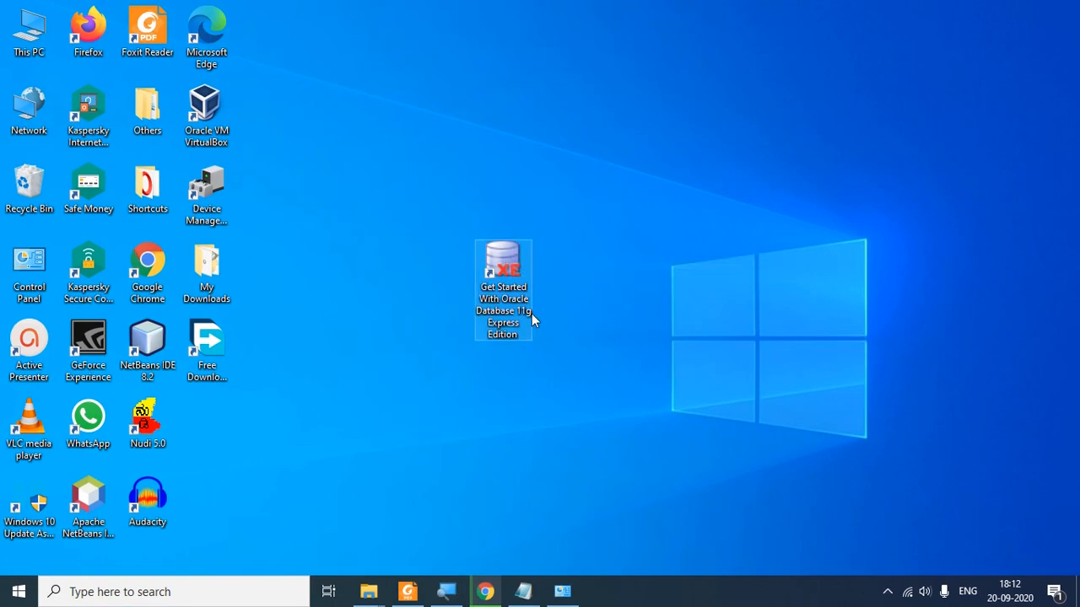
{"action": "double_click", "coordinate": [516, 253]}
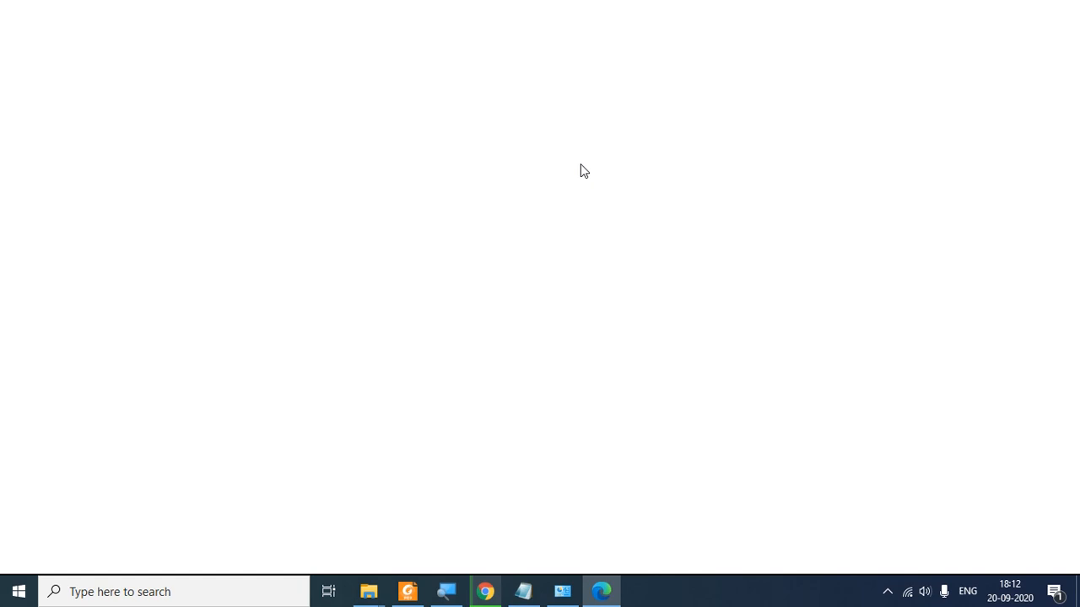
Step: Minimise the blank Edge window, move the Get Started shortcut up one row, and launch it
{"action": "left_click", "coordinate": [602, 596]}
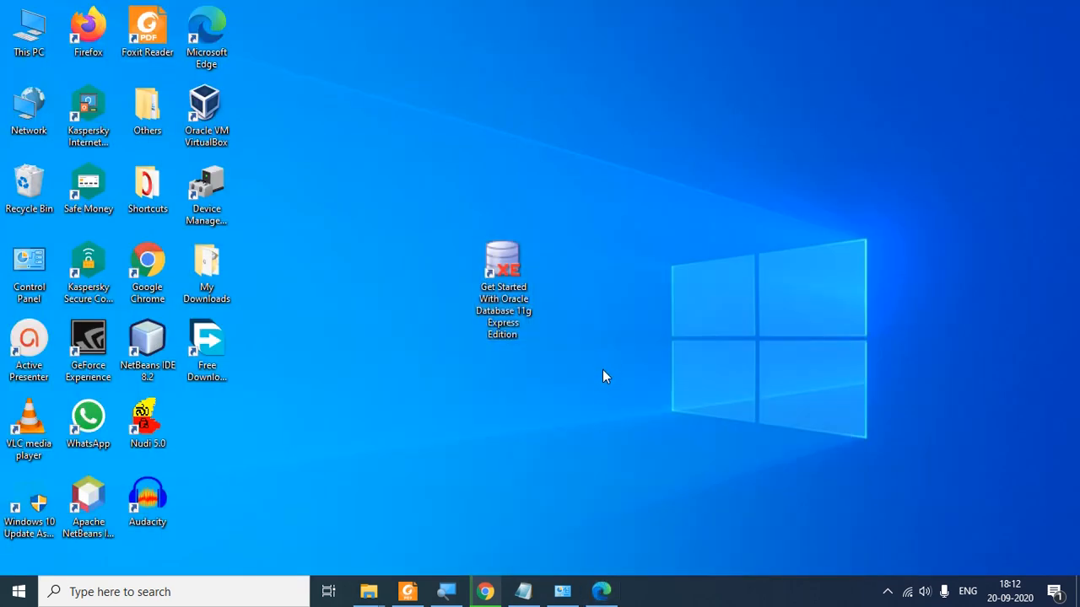
{"action": "left_click", "coordinate": [494, 295]}
{"action": "left_click_drag", "start_coordinate": [494, 291], "coordinate": [483, 179]}
{"action": "left_click", "coordinate": [572, 267]}
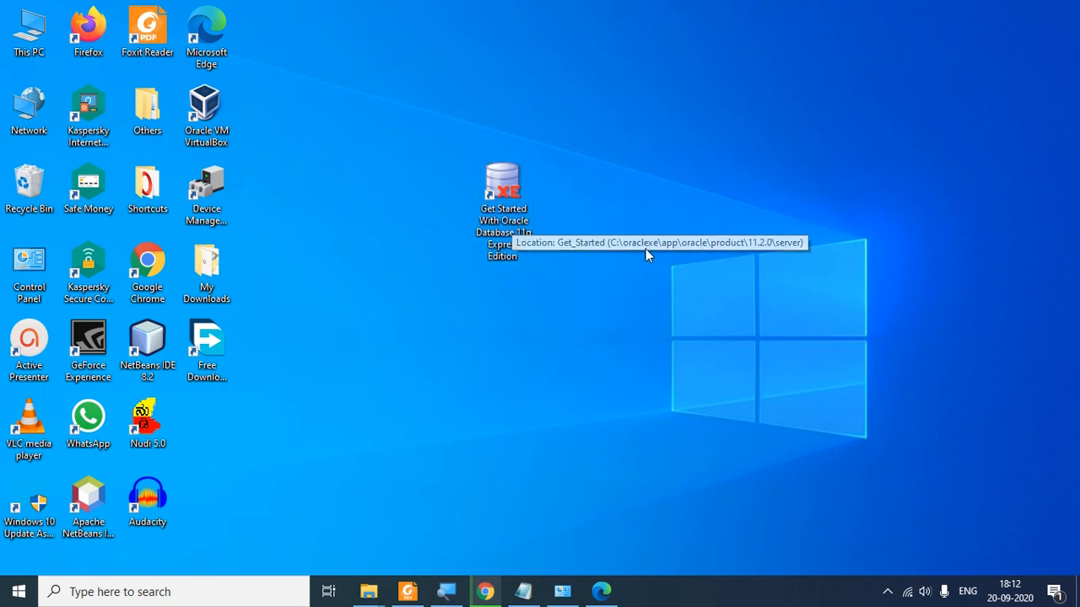
{"action": "left_click", "coordinate": [521, 199]}
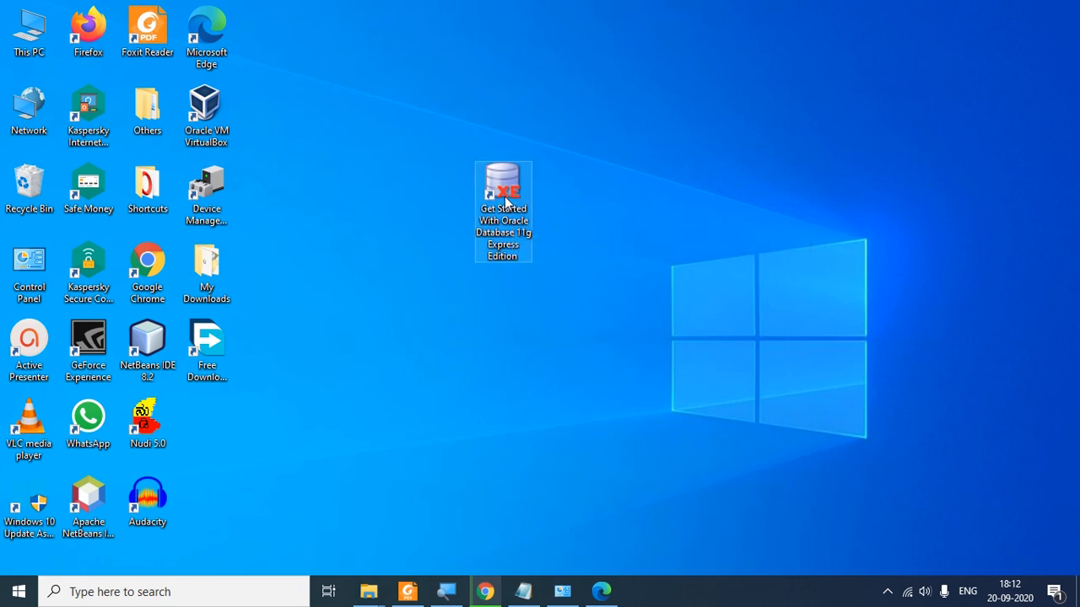
{"action": "double_click", "coordinate": [508, 199]}
Step: Open the Get Started desktop shortcut's Properties dialog
{"action": "right_click", "coordinate": [507, 195]}
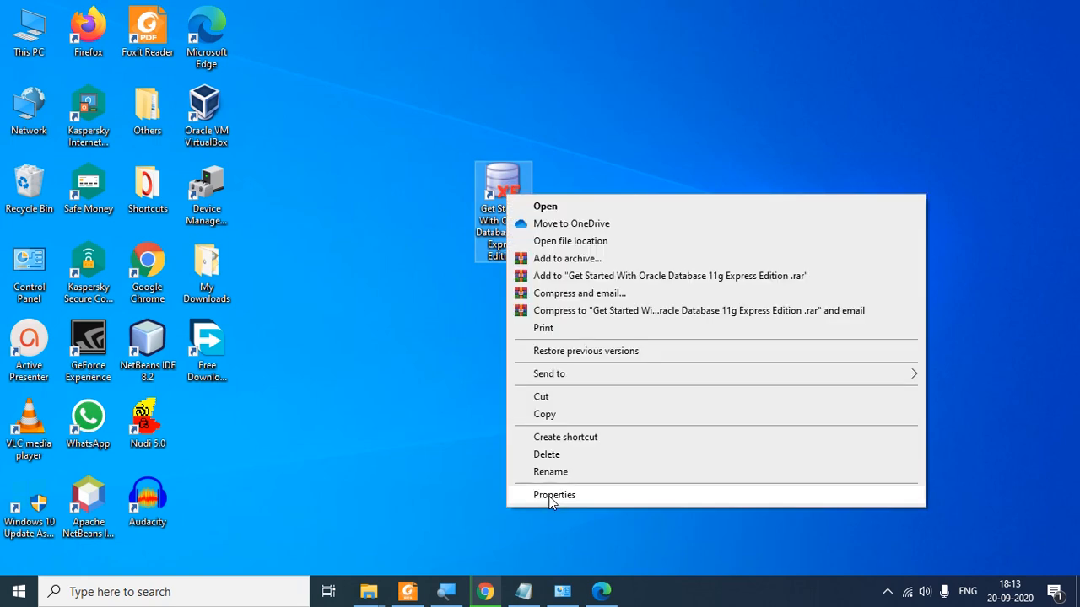
{"action": "left_click", "coordinate": [550, 496]}
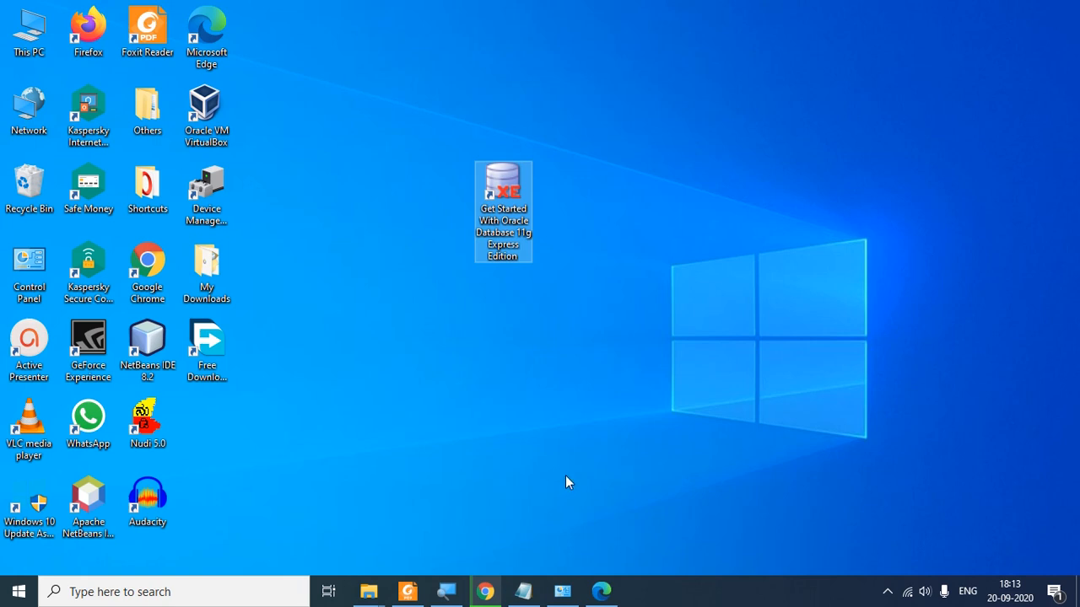
{"action": "double_click", "coordinate": [496, 190]}
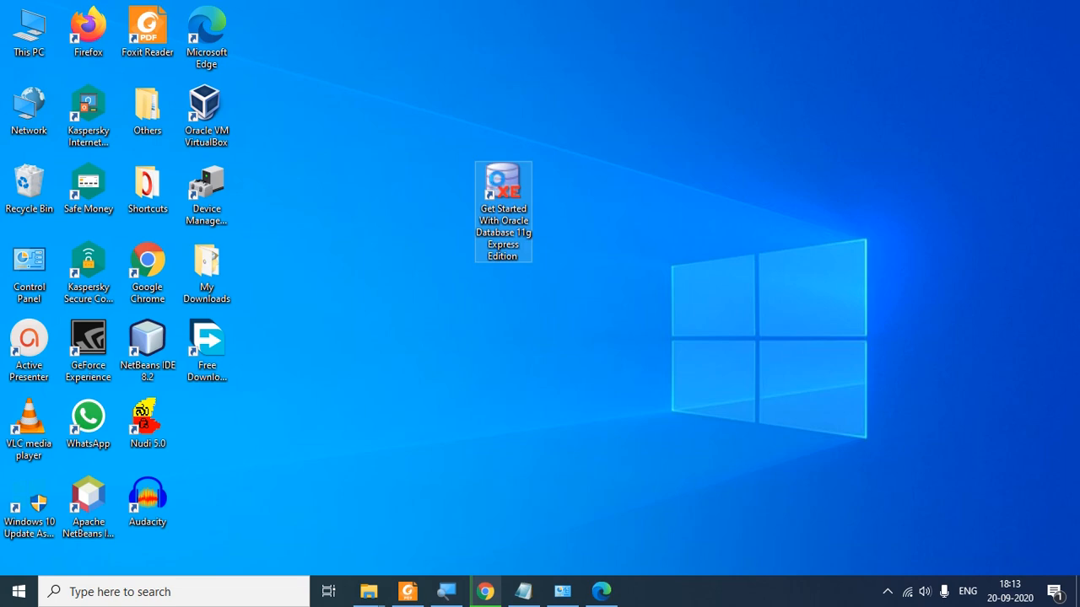
{"action": "right_click", "coordinate": [496, 184]}
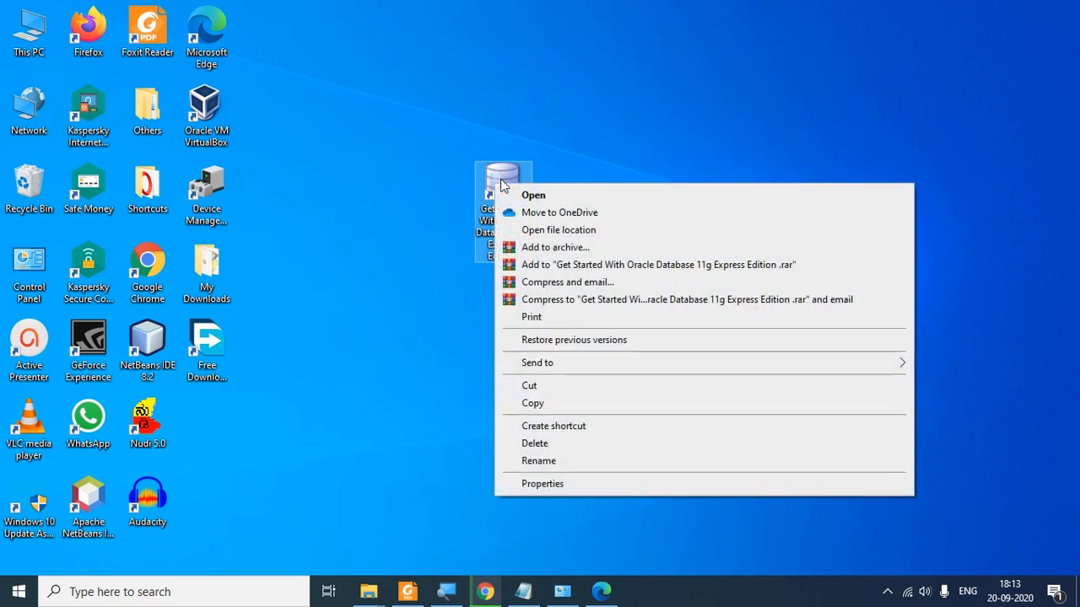
{"action": "left_click", "coordinate": [557, 484]}
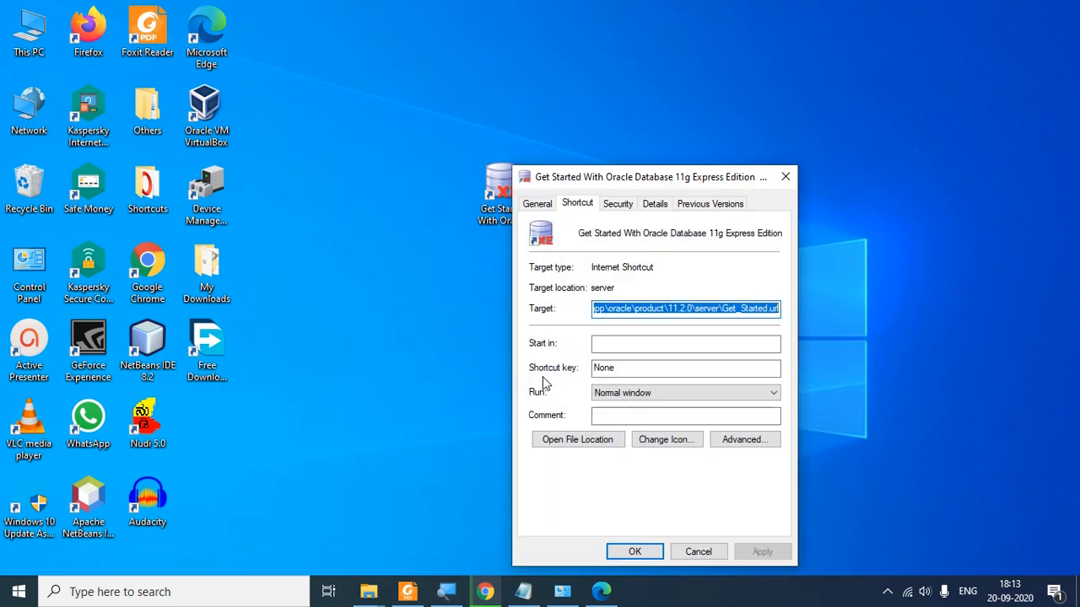
Step: Select the shortcut's Target path on the Shortcut tab, then open the target's file location
{"action": "left_click_drag", "start_coordinate": [670, 174], "coordinate": [641, 139]}
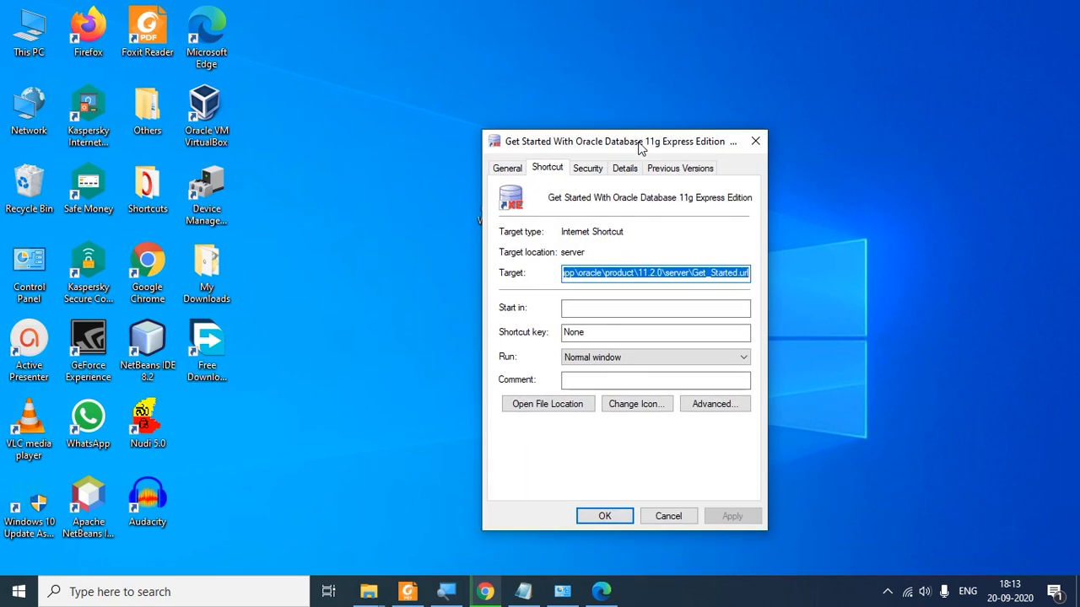
{"action": "left_click", "coordinate": [665, 274]}
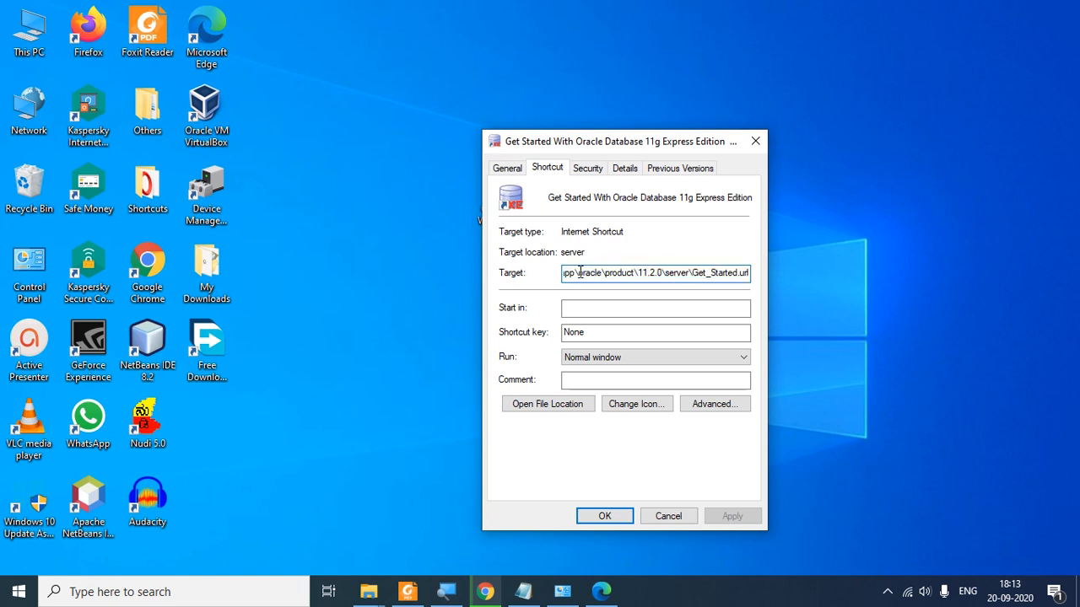
{"action": "left_click_drag", "start_coordinate": [568, 274], "coordinate": [764, 275]}
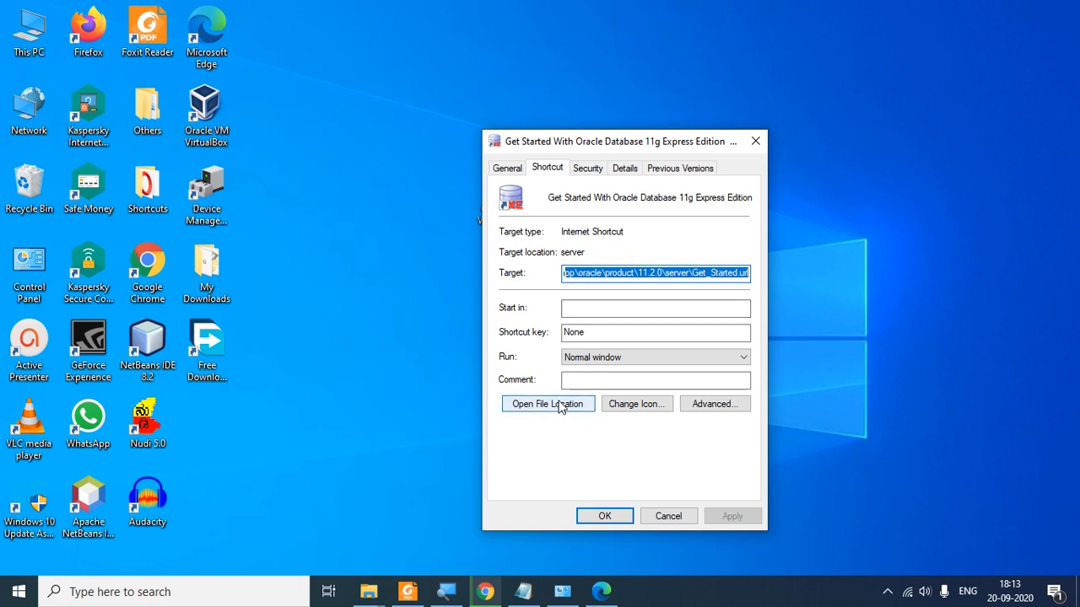
{"action": "left_click_drag", "start_coordinate": [634, 138], "coordinate": [782, 112]}
{"action": "right_click", "coordinate": [509, 181]}
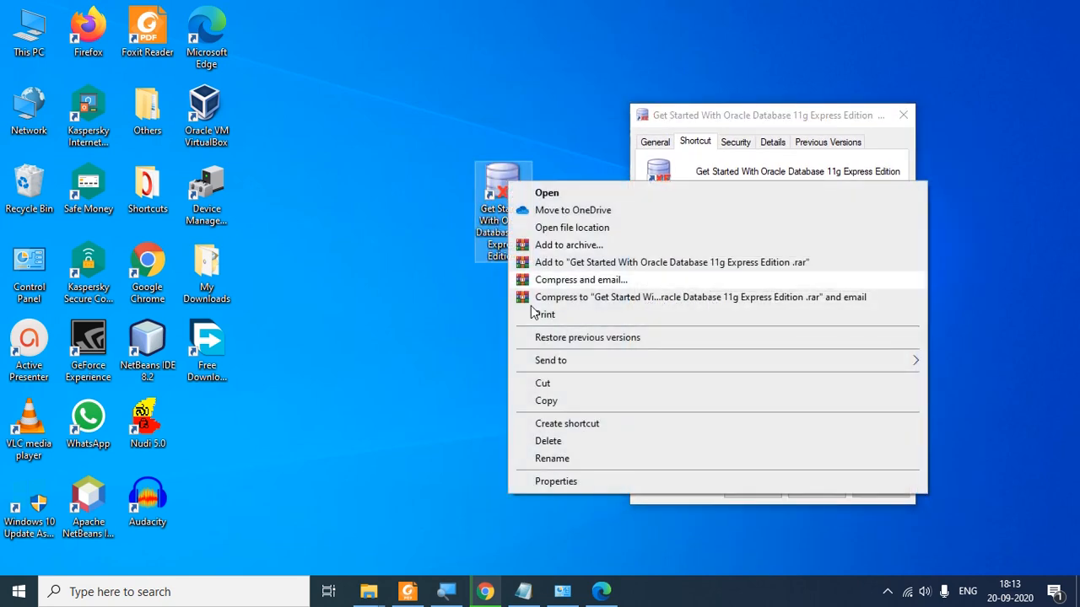
{"action": "left_click", "coordinate": [733, 110]}
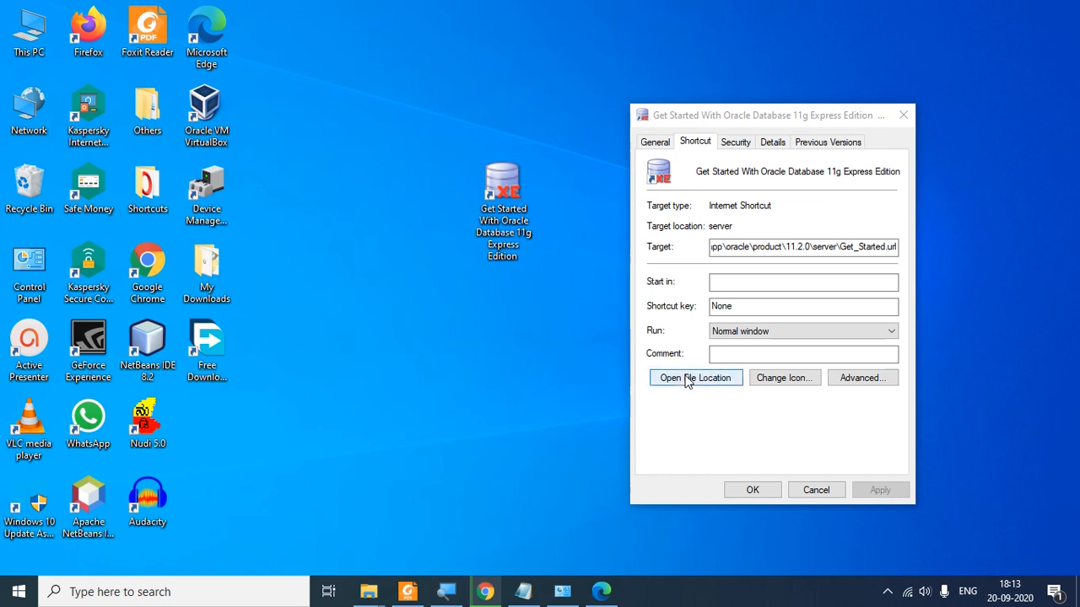
{"action": "left_click", "coordinate": [715, 381]}
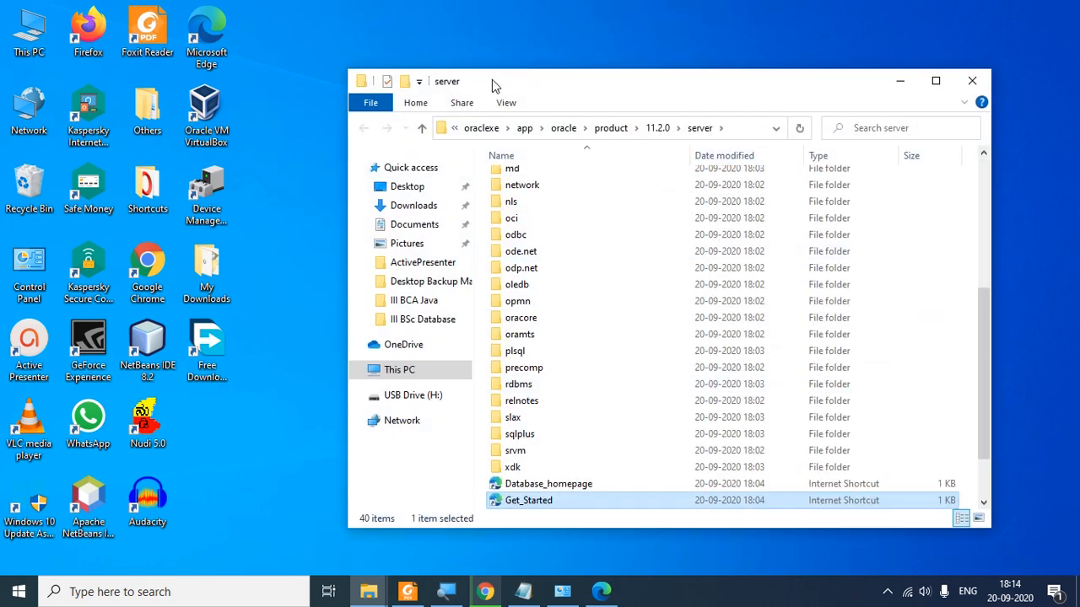
Step: Place the server folder window beside the Properties dialog with Get_Started.url marked in Target
{"action": "left_click_drag", "start_coordinate": [644, 89], "coordinate": [310, 75]}
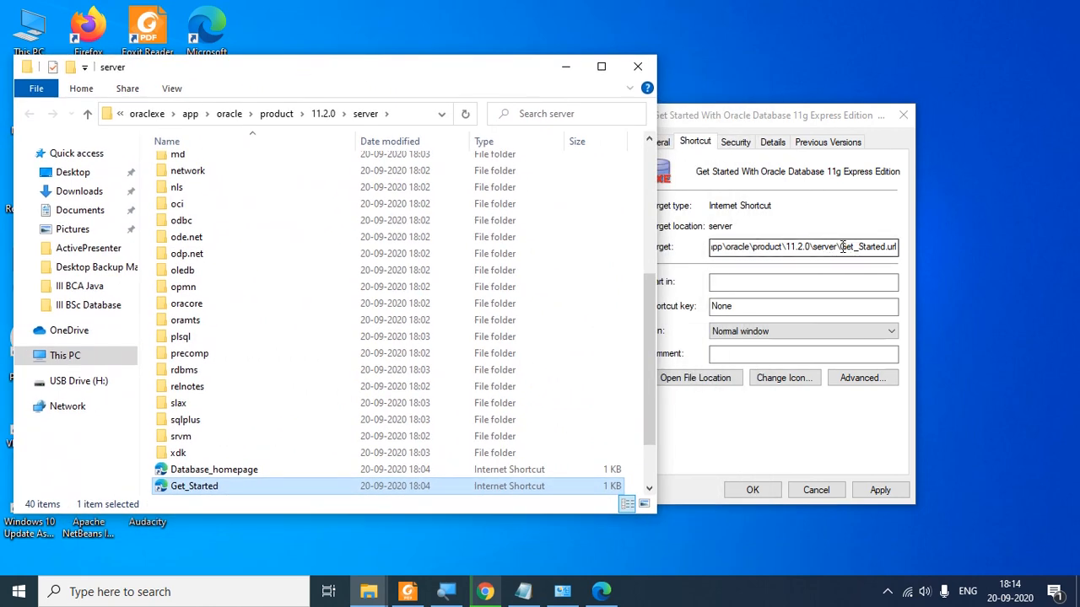
{"action": "left_click_drag", "start_coordinate": [840, 246], "coordinate": [905, 246]}
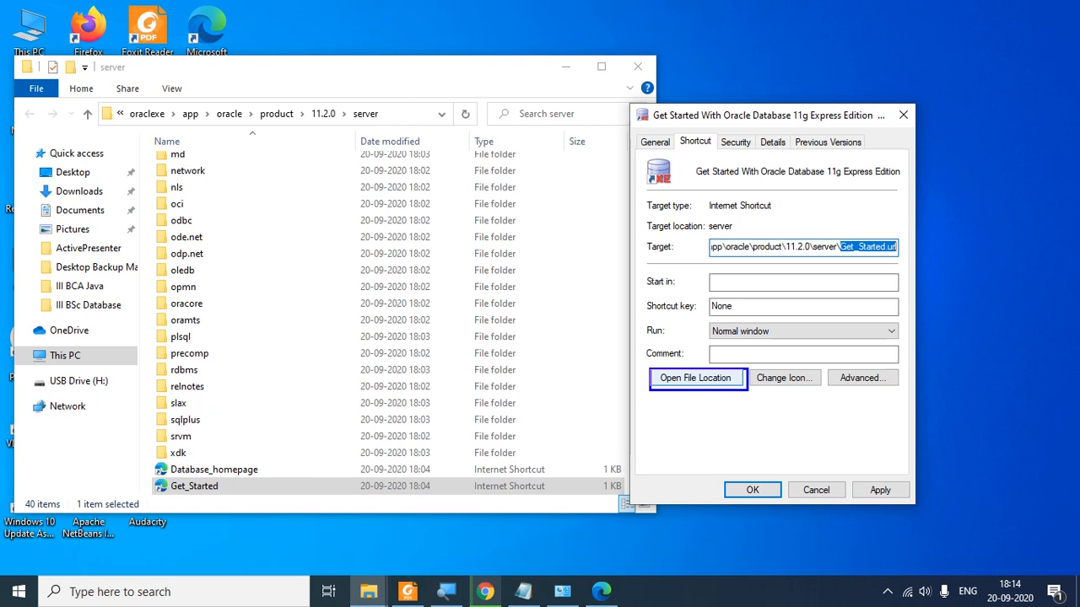
{"action": "mouse_move", "coordinate": [726, 391]}
{"action": "left_mouse_down"}
{"action": "mouse_move", "coordinate": [711, 414]}
{"action": "mouse_move", "coordinate": [227, 186]}
{"action": "mouse_move", "coordinate": [347, 128]}
{"action": "mouse_move", "coordinate": [353, 143]}
{"action": "left_mouse_up"}
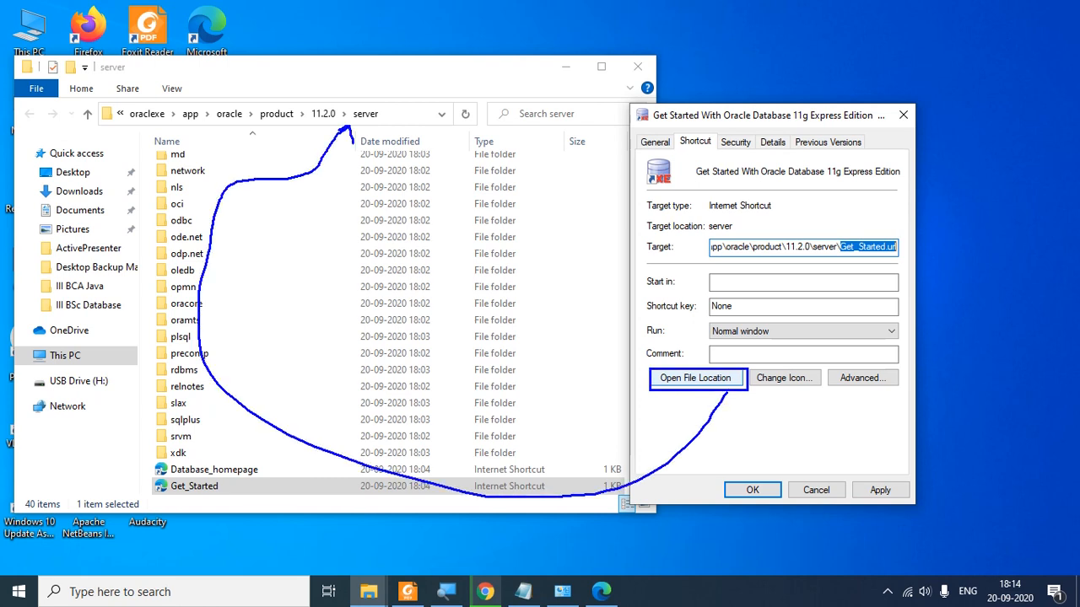
{"action": "mouse_move", "coordinate": [832, 236]}
{"action": "left_mouse_down"}
{"action": "mouse_move", "coordinate": [813, 238]}
{"action": "mouse_move", "coordinate": [842, 253]}
{"action": "mouse_move", "coordinate": [614, 88]}
{"action": "mouse_move", "coordinate": [384, 105]}
{"action": "left_mouse_up"}
{"action": "key", "text": "Escape"}
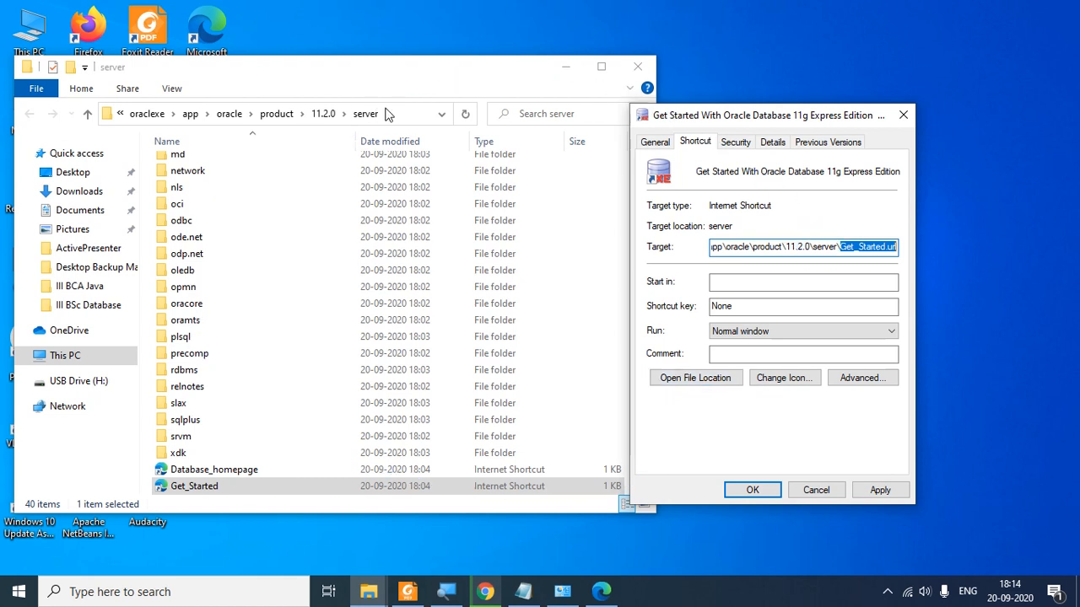
{"action": "left_click_drag", "start_coordinate": [415, 77], "coordinate": [529, 64]}
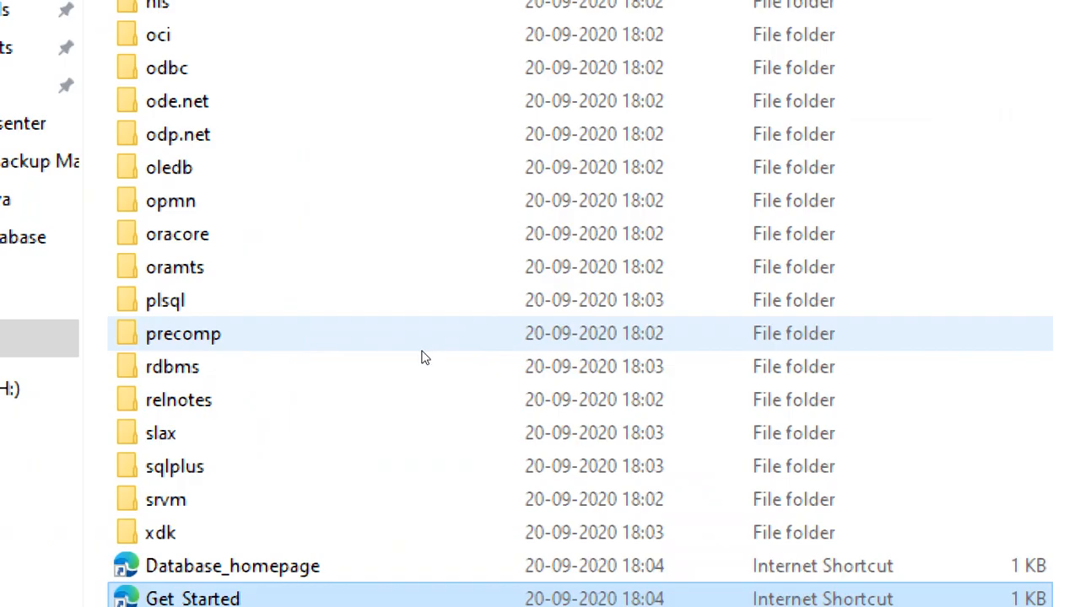
Step: Scroll to Get_Started in the server folder and move Explorer aside to reveal the desktop
{"action": "scroll", "coordinate": [388, 473], "scroll_direction": "down", "scroll_amount": 2}
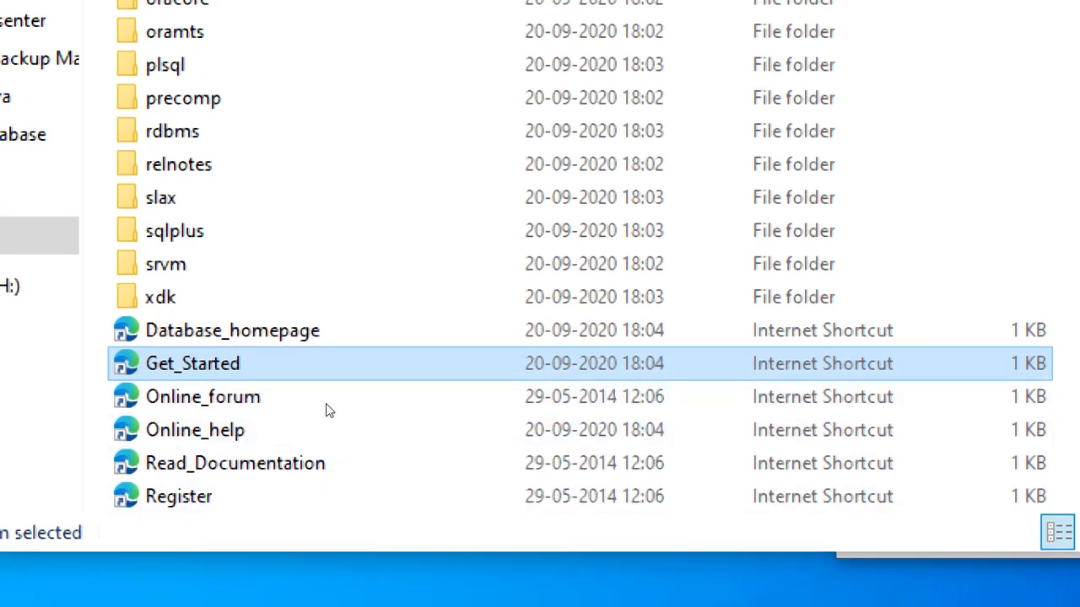
{"action": "right_click", "coordinate": [228, 355]}
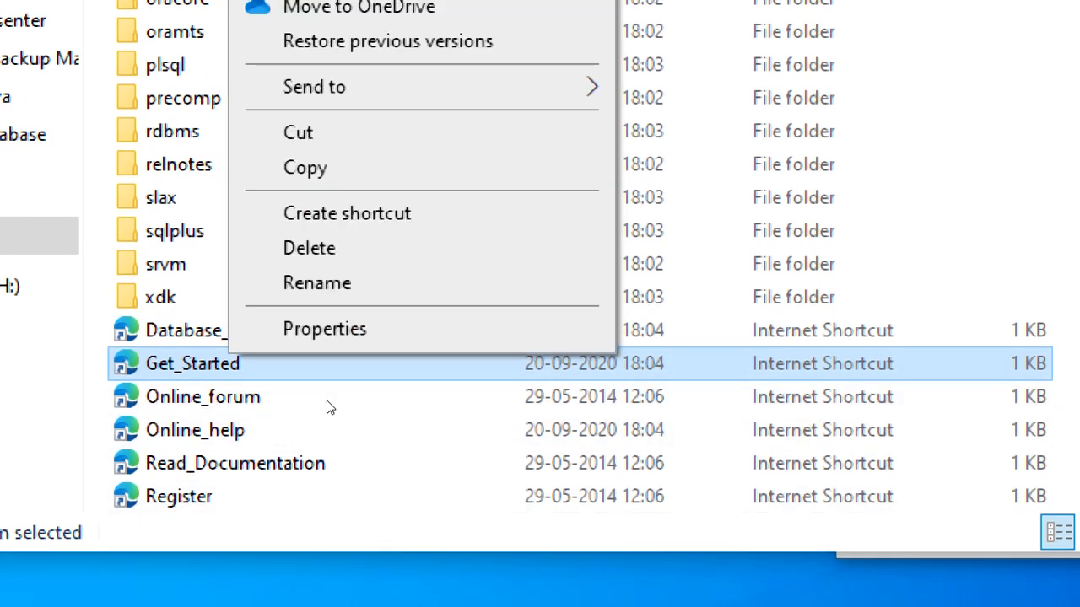
{"action": "key", "text": "Up"}
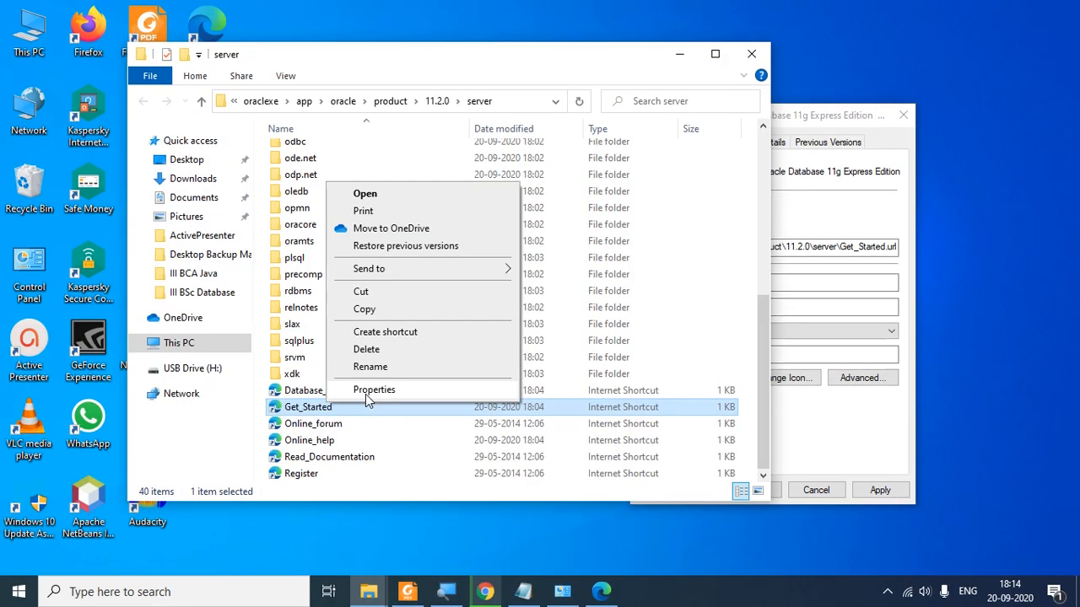
{"action": "left_click", "coordinate": [573, 67]}
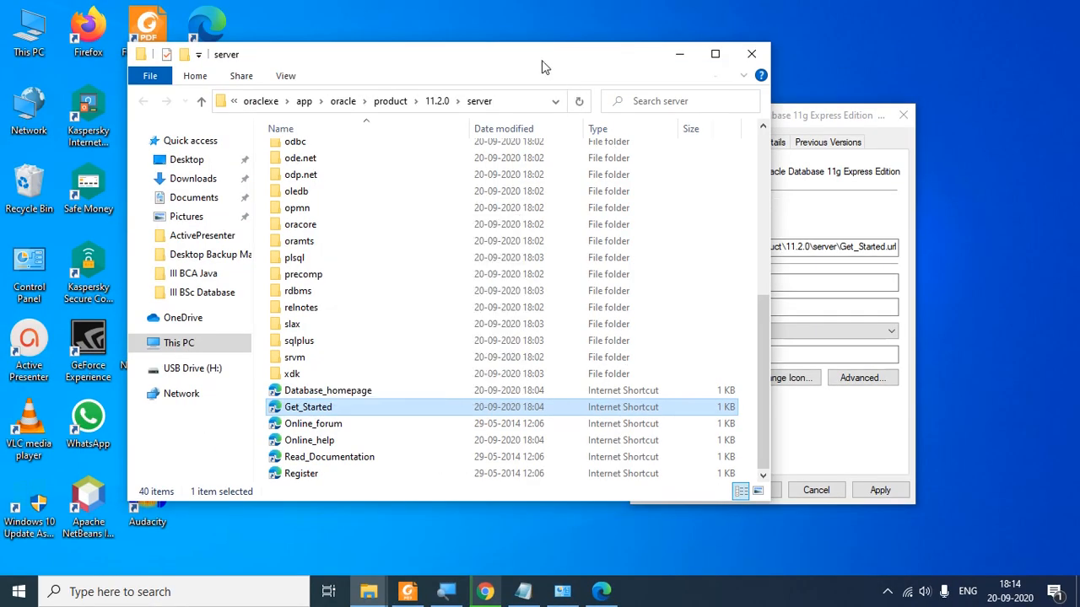
{"action": "left_click_drag", "start_coordinate": [545, 66], "coordinate": [238, 94]}
Step: Open the desktop Get Started shortcut's Properties and arrange it alongside the Explorer window
{"action": "left_click", "coordinate": [497, 185]}
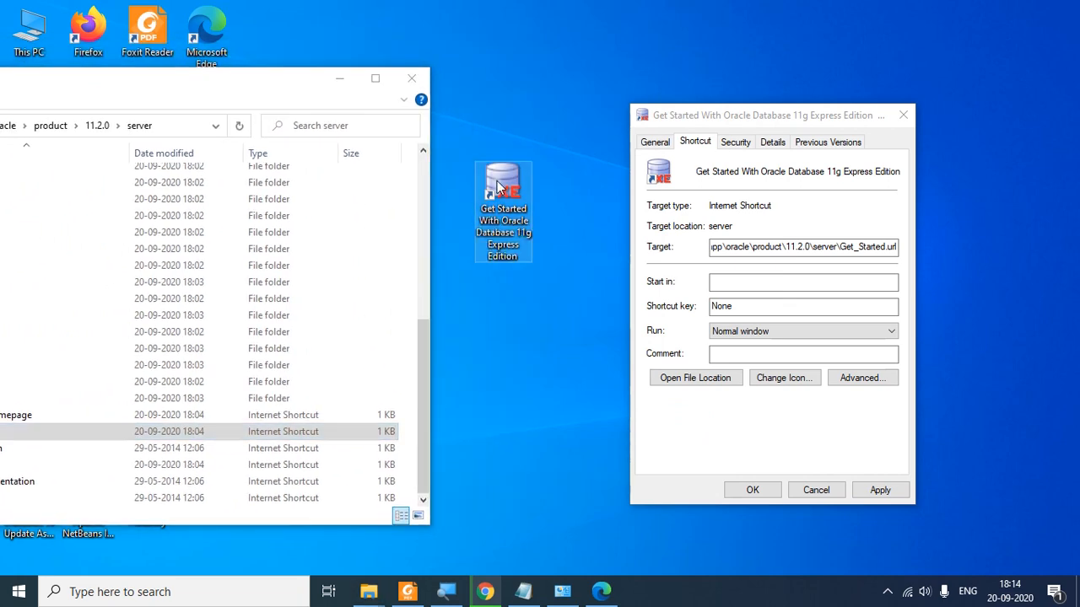
{"action": "right_click", "coordinate": [498, 182]}
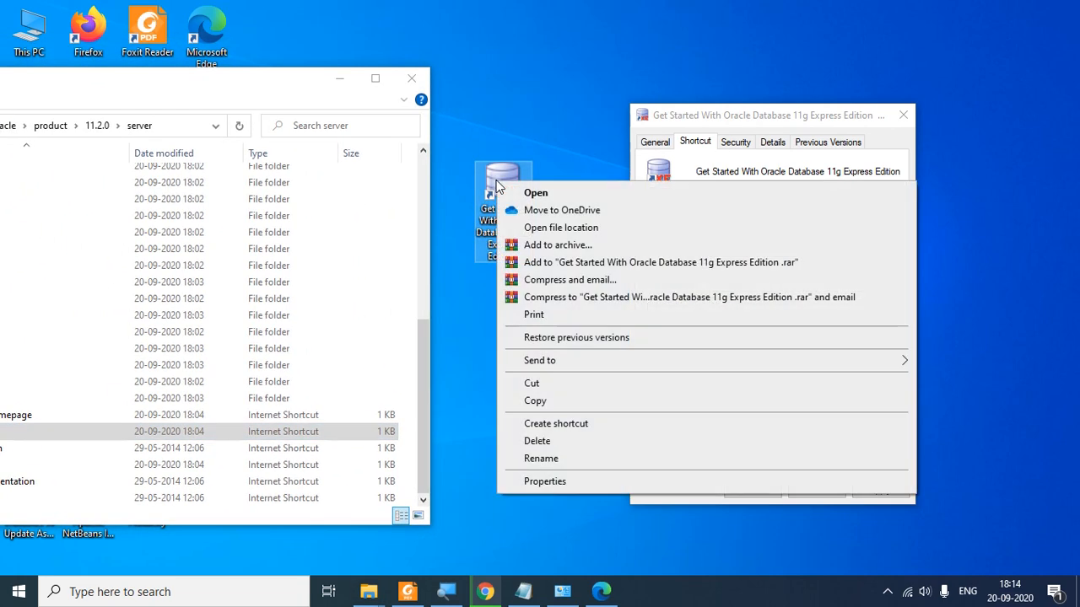
{"action": "left_click", "coordinate": [570, 485]}
{"action": "left_click_drag", "start_coordinate": [731, 121], "coordinate": [651, 95]}
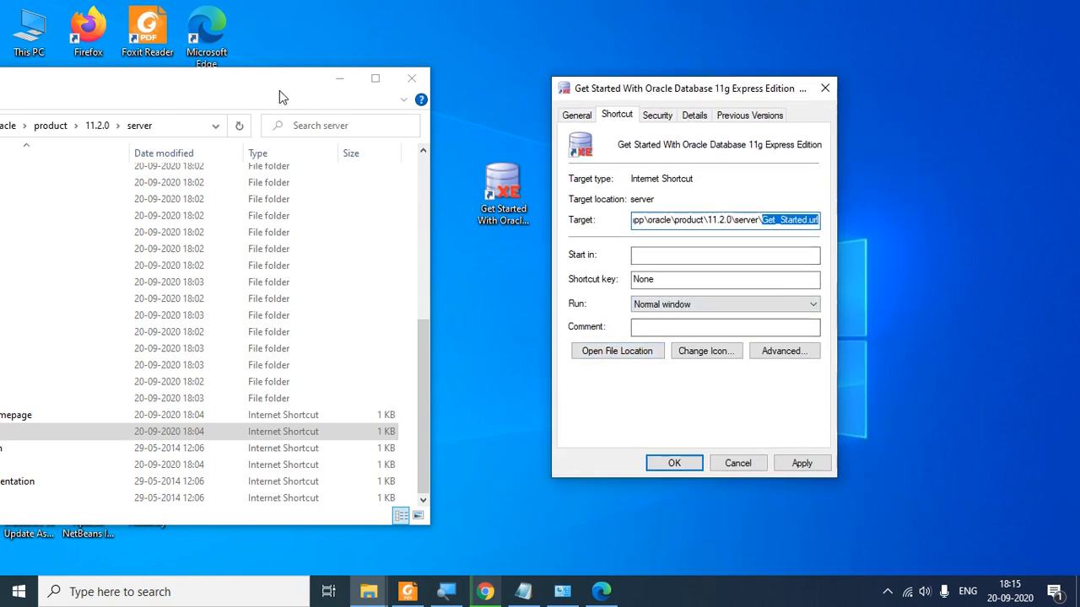
{"action": "left_click_drag", "start_coordinate": [286, 91], "coordinate": [457, 74]}
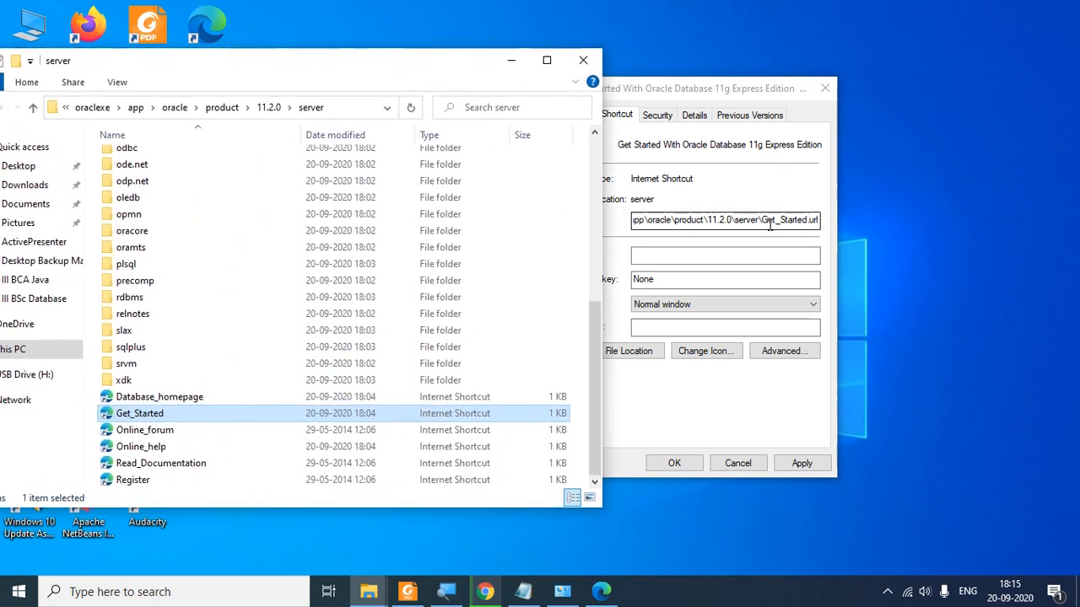
{"action": "left_click_drag", "start_coordinate": [763, 220], "coordinate": [824, 216]}
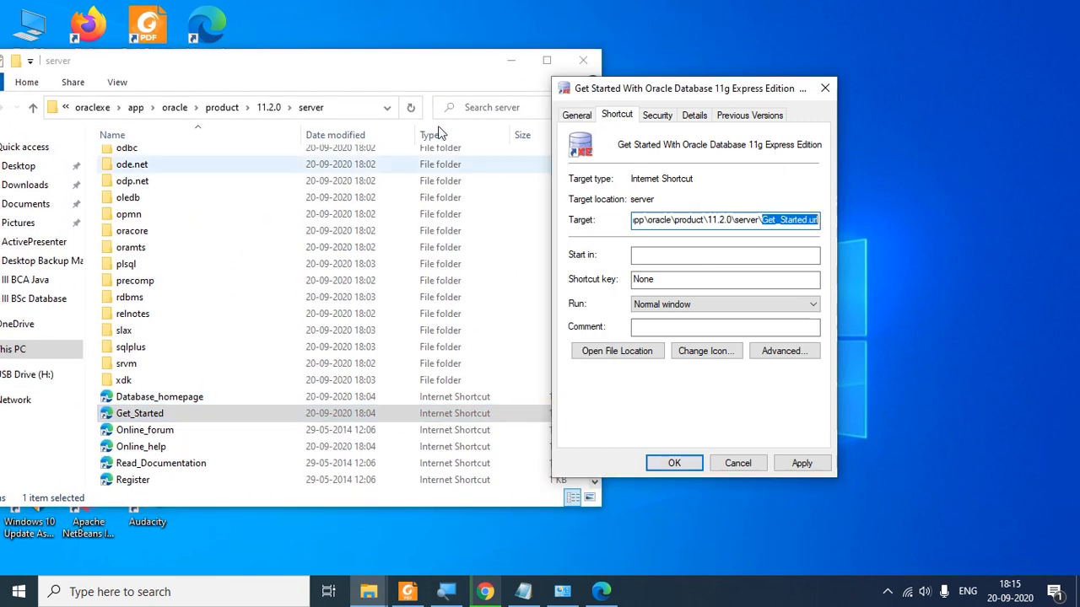
{"action": "left_click_drag", "start_coordinate": [390, 73], "coordinate": [491, 61]}
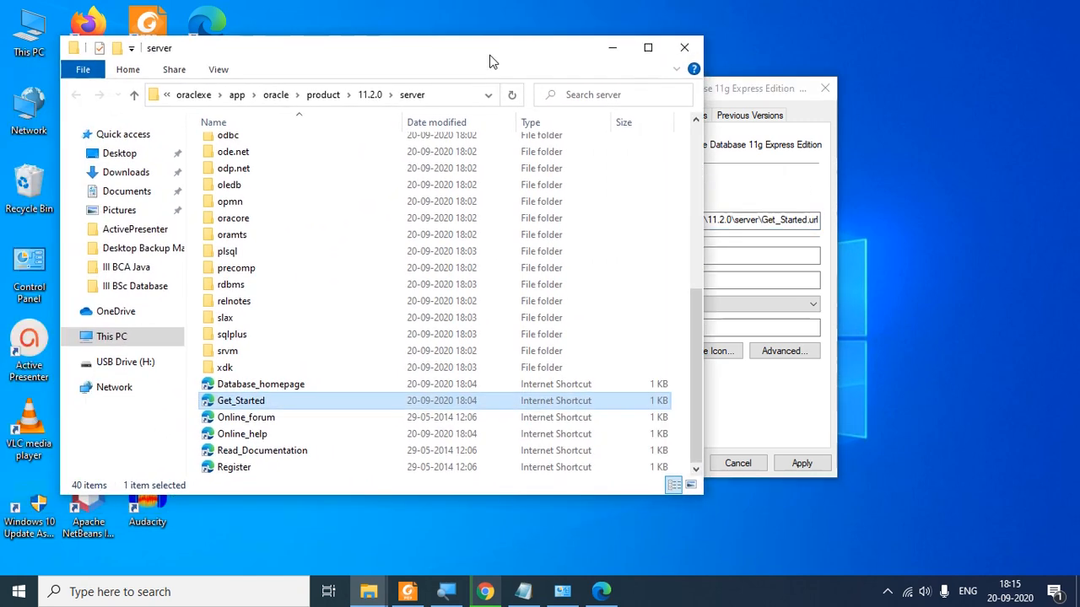
Step: Open the Properties of the Get_Started file in the server folder
{"action": "right_click", "coordinate": [222, 403]}
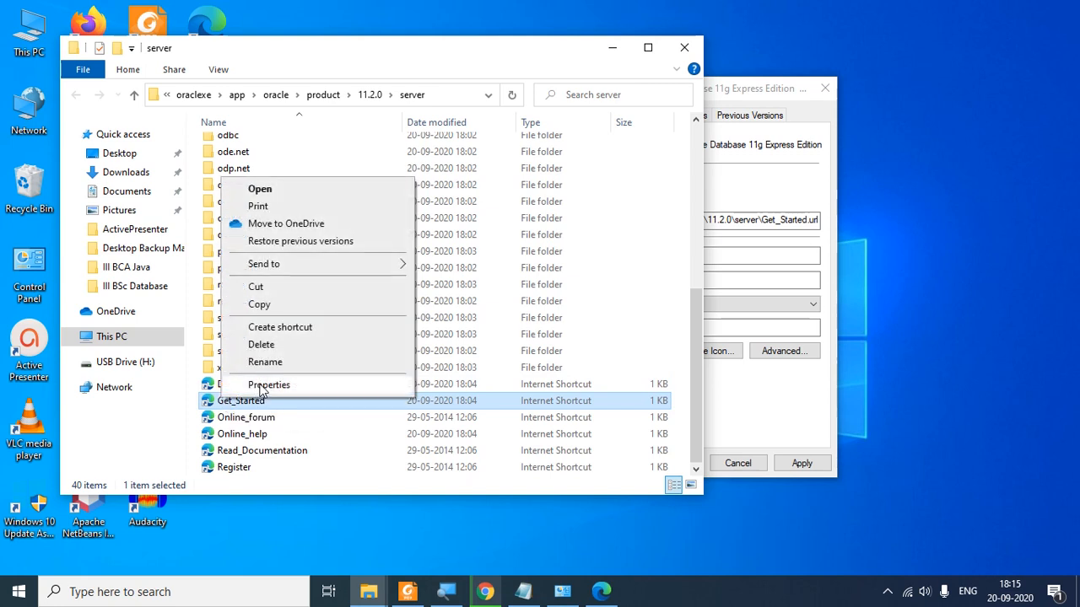
{"action": "left_click", "coordinate": [268, 385]}
{"action": "key", "text": "alt+Return"}
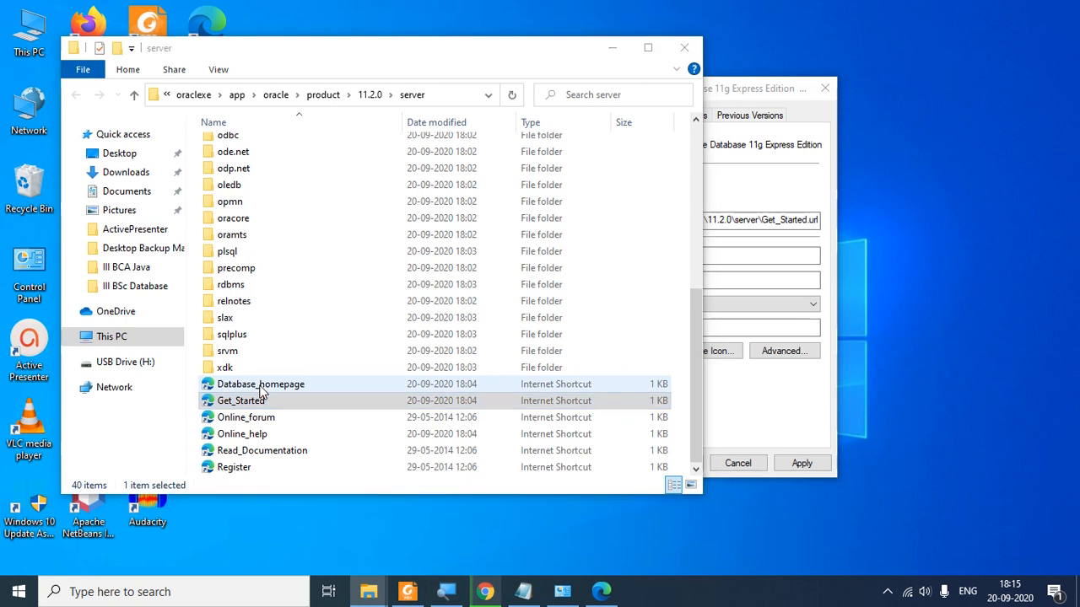
{"action": "left_click", "coordinate": [368, 274]}
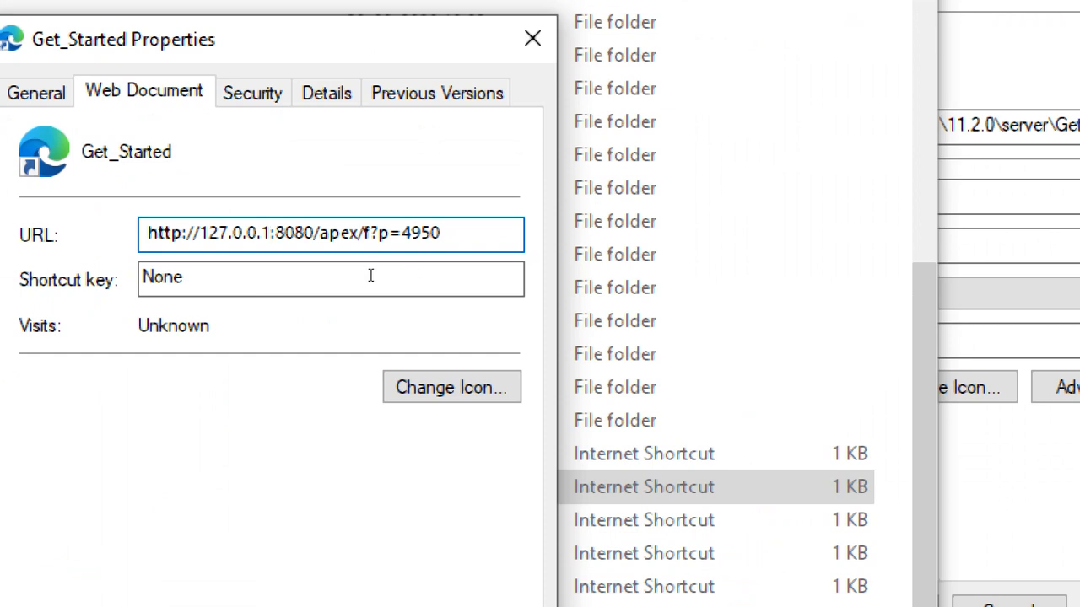
{"action": "key", "text": "shift+Right"}
{"action": "key", "text": "shift+Right"}
{"action": "key", "text": "shift+Right"}
{"action": "key", "text": "shift+Right"}
{"action": "key", "text": "shift+Right"}
{"action": "key", "text": "shift+Right"}
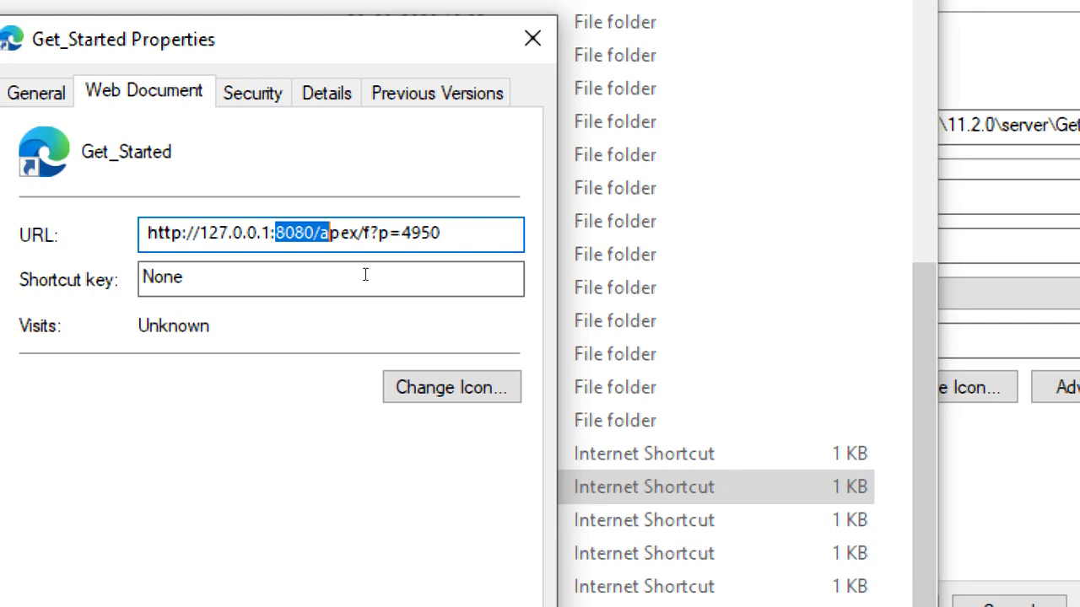
{"action": "key", "text": "Left"}
{"action": "key", "text": "Left"}
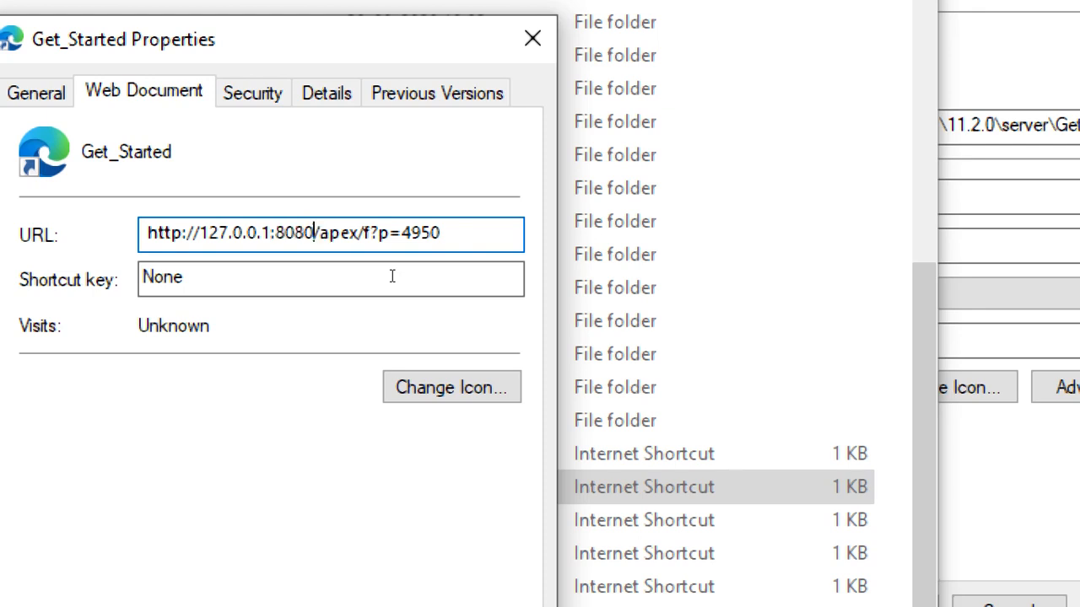
{"action": "key", "text": "shift+Left"}
{"action": "key", "text": "shift+Left"}
{"action": "key", "text": "shift+Left"}
{"action": "key", "text": "shift+Left"}
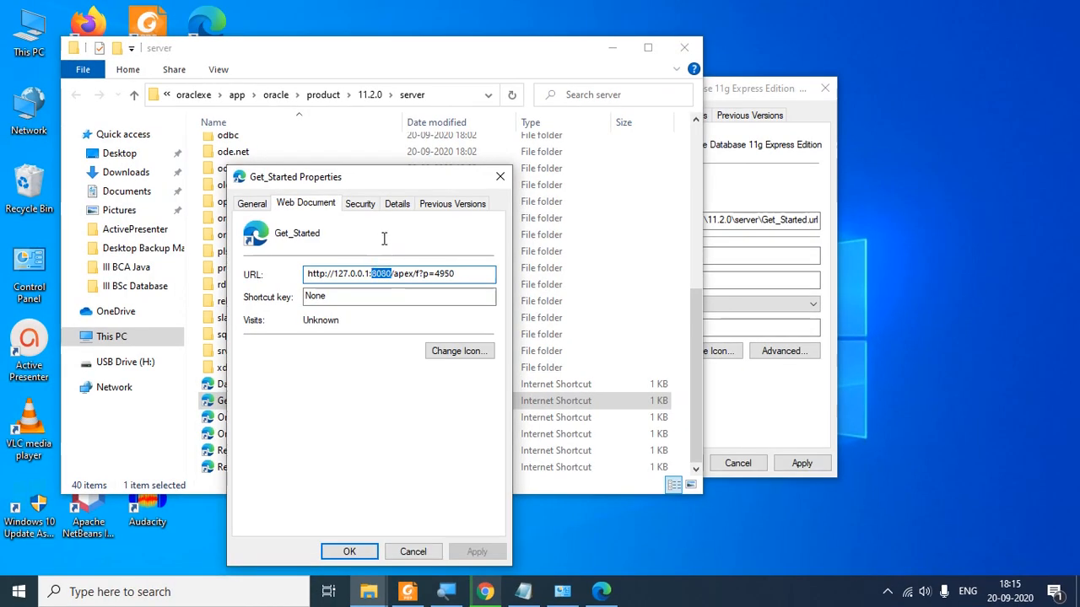
{"action": "left_click", "coordinate": [382, 239]}
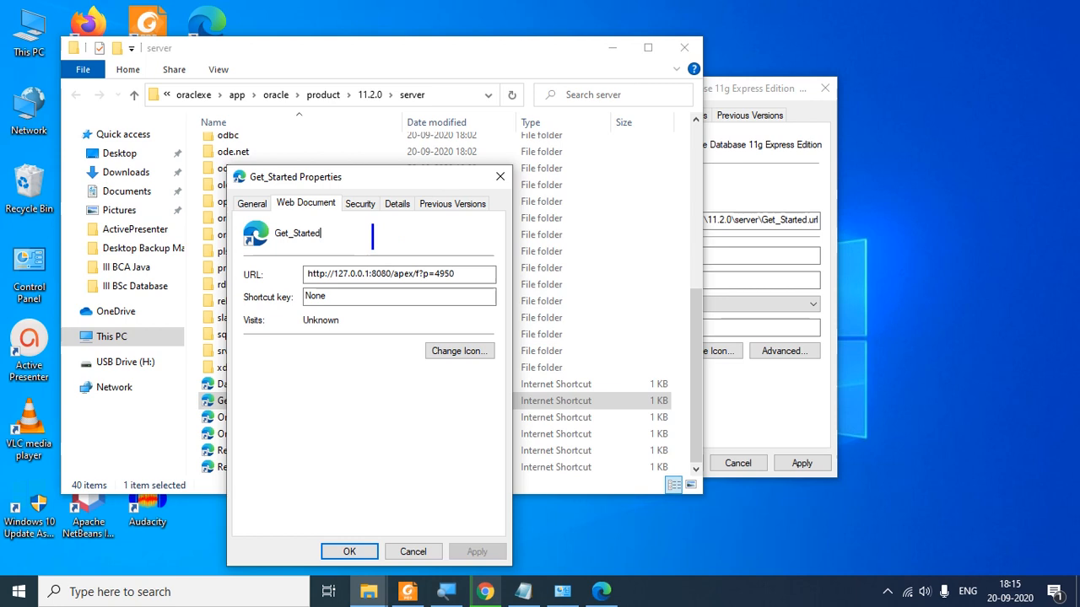
{"action": "type", "text": "%HT"}
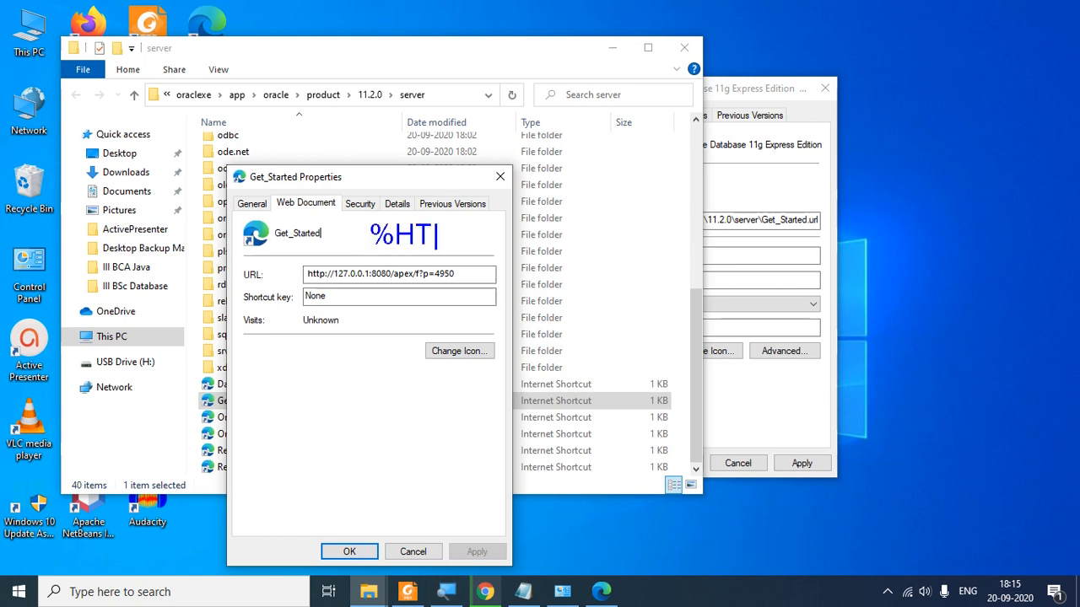
{"action": "type", "text": "TP_PORT"}
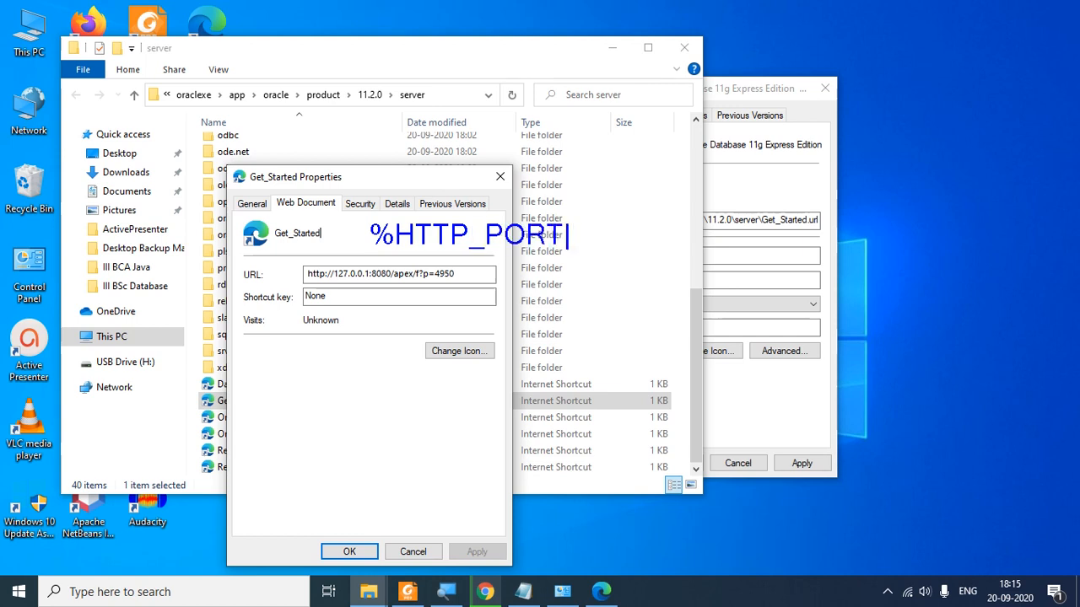
{"action": "type", "text": "%"}
{"action": "mouse_move", "coordinate": [373, 282]}
{"action": "left_mouse_down"}
{"action": "mouse_move", "coordinate": [395, 277]}
{"action": "mouse_move", "coordinate": [370, 267]}
{"action": "left_mouse_up"}
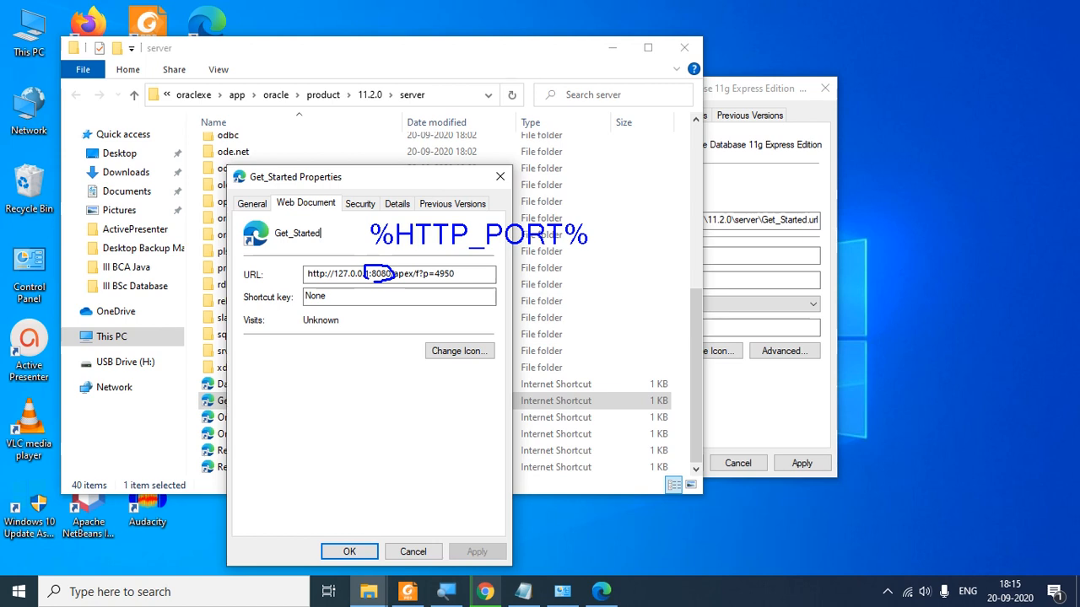
{"action": "mouse_move", "coordinate": [371, 235]}
{"action": "left_mouse_down"}
{"action": "mouse_move", "coordinate": [585, 237]}
{"action": "mouse_move", "coordinate": [380, 238]}
{"action": "mouse_move", "coordinate": [585, 241]}
{"action": "mouse_move", "coordinate": [404, 243]}
{"action": "mouse_move", "coordinate": [572, 243]}
{"action": "left_mouse_up"}
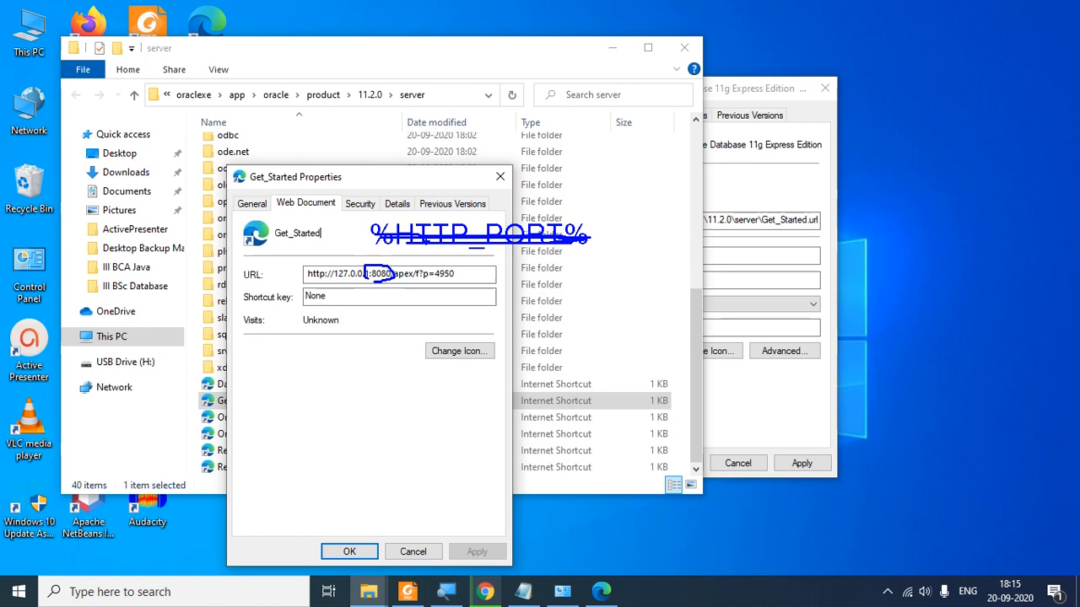
{"action": "key", "text": "Escape"}
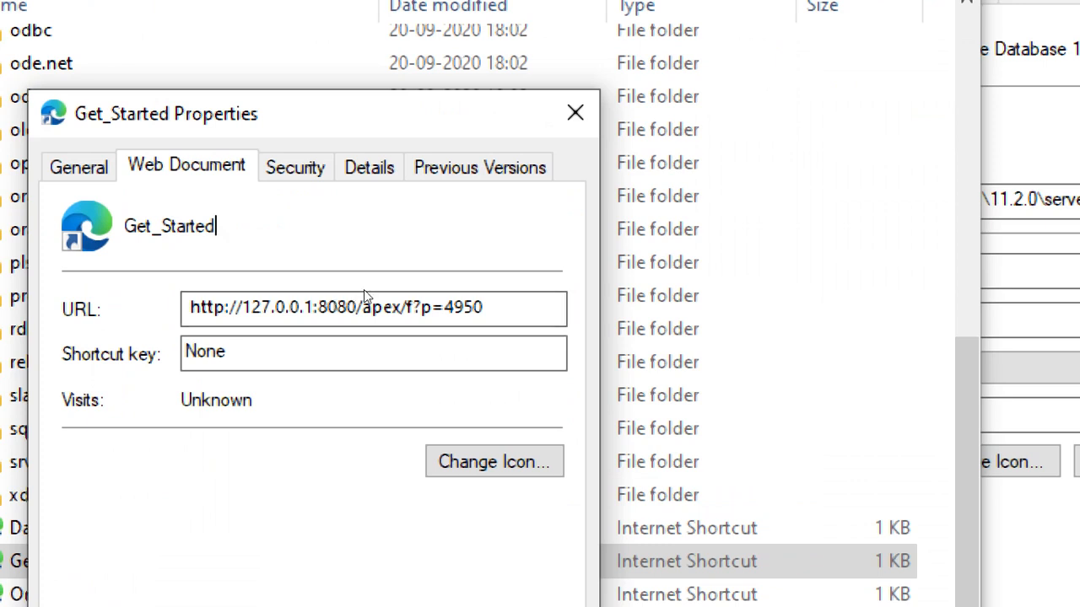
{"action": "key", "text": "shift+Right"}
{"action": "key", "text": "shift+Right"}
{"action": "key", "text": "shift+Right"}
{"action": "key", "text": "shift+Right"}
{"action": "key", "text": "shift+Right"}
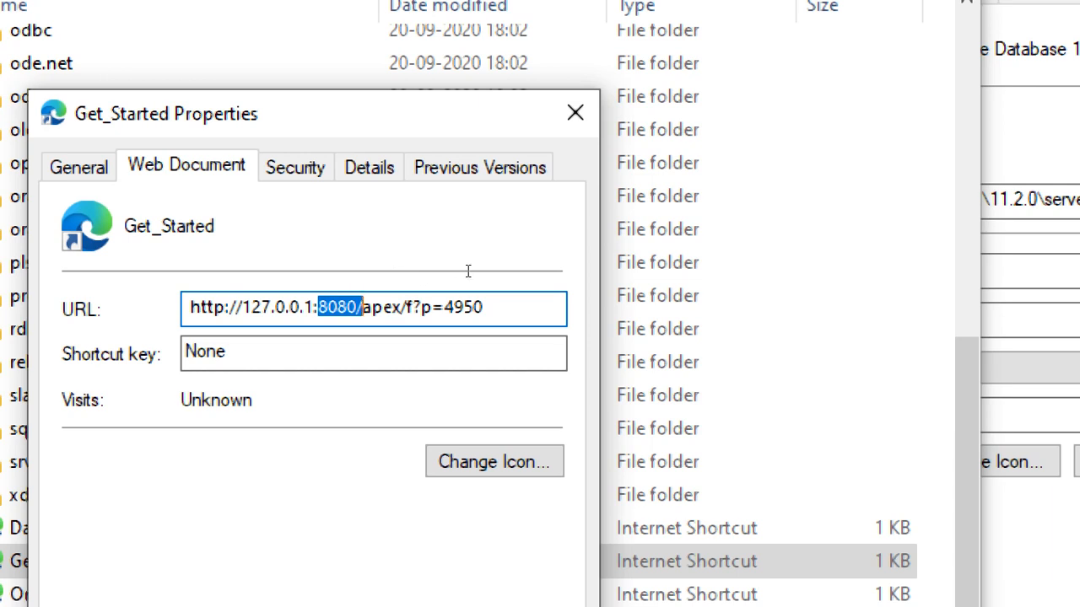
{"action": "key", "text": "Right"}
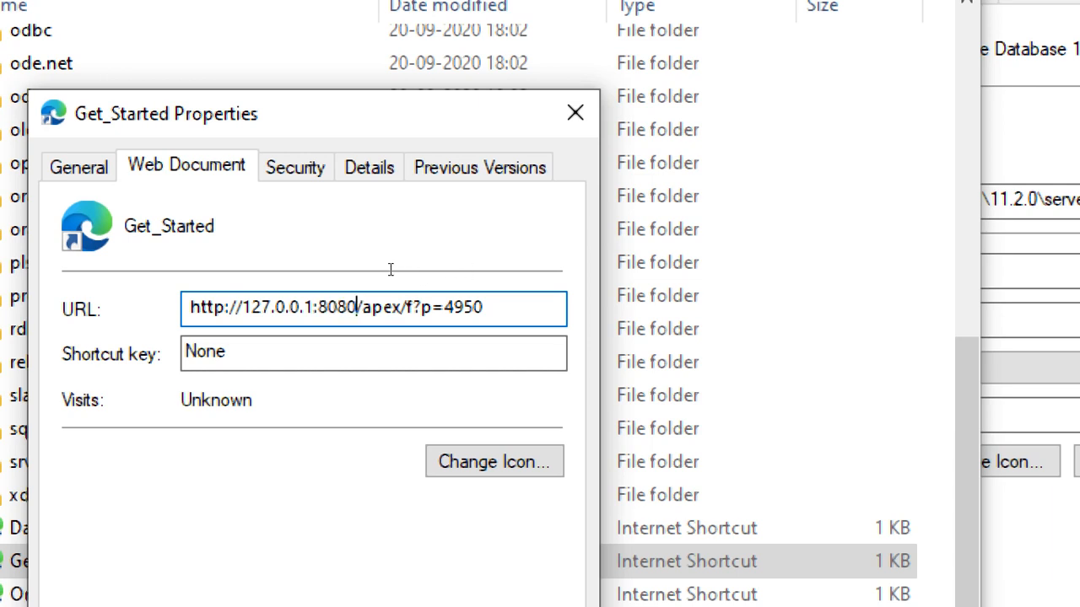
{"action": "key", "text": "shift+Left"}
{"action": "key", "text": "shift+Left"}
{"action": "key", "text": "shift+Left"}
{"action": "key", "text": "shift+Left"}
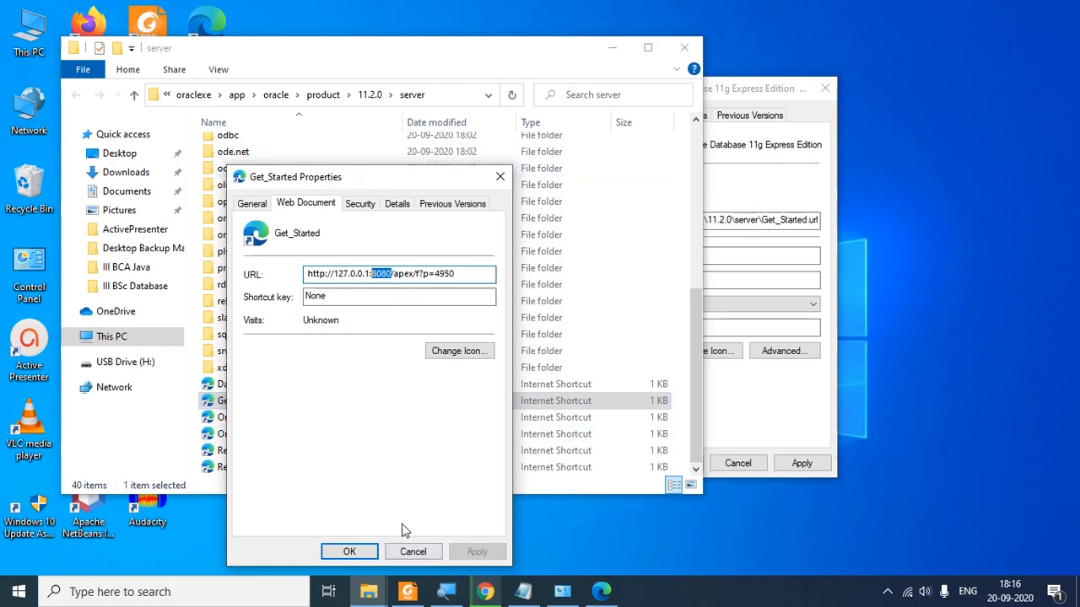
Step: Cancel Get_Started's properties, close Explorer and the shortcut Properties, then show the XE home page in Edge
{"action": "left_click", "coordinate": [413, 553]}
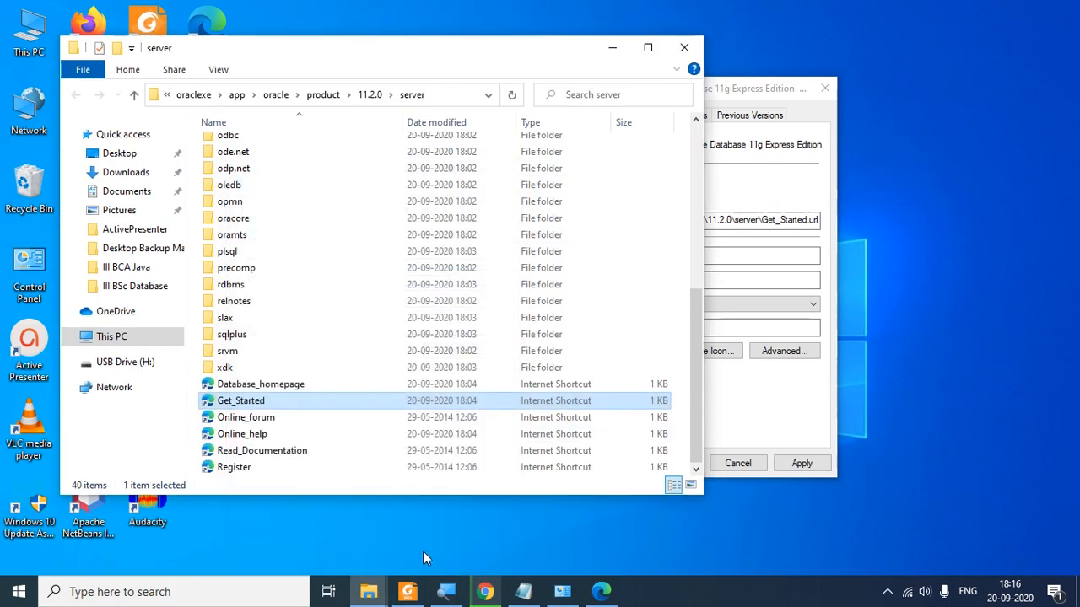
{"action": "left_click", "coordinate": [685, 48]}
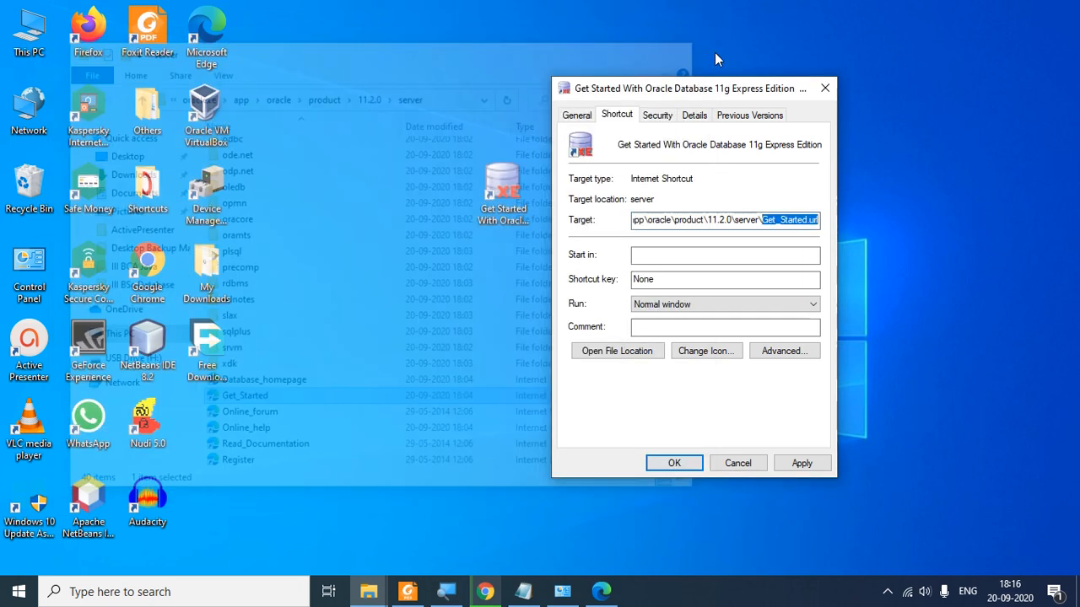
{"action": "left_click", "coordinate": [830, 86]}
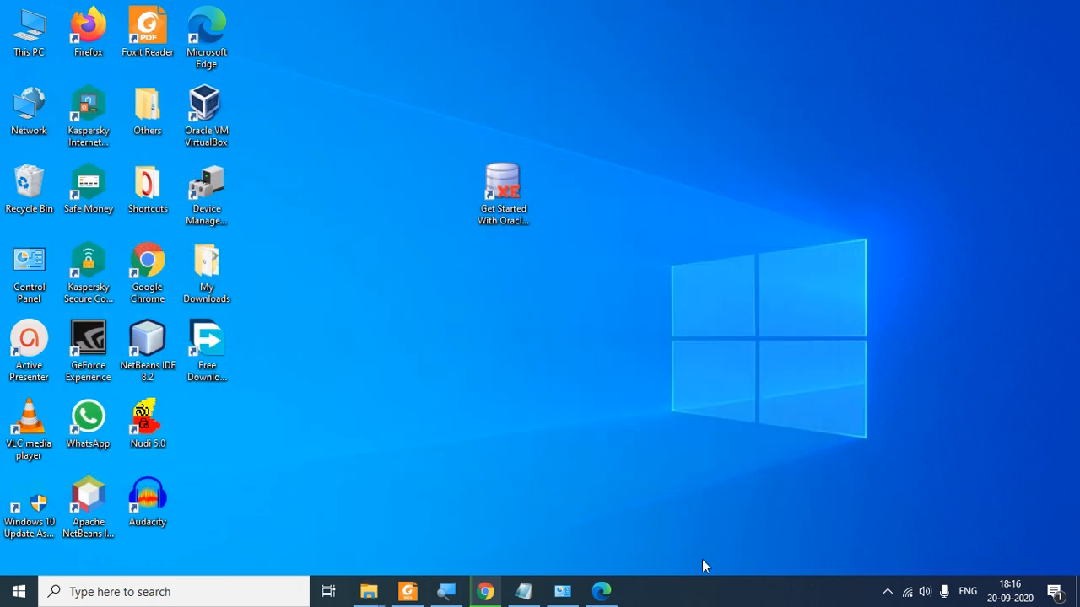
{"action": "left_click", "coordinate": [602, 595]}
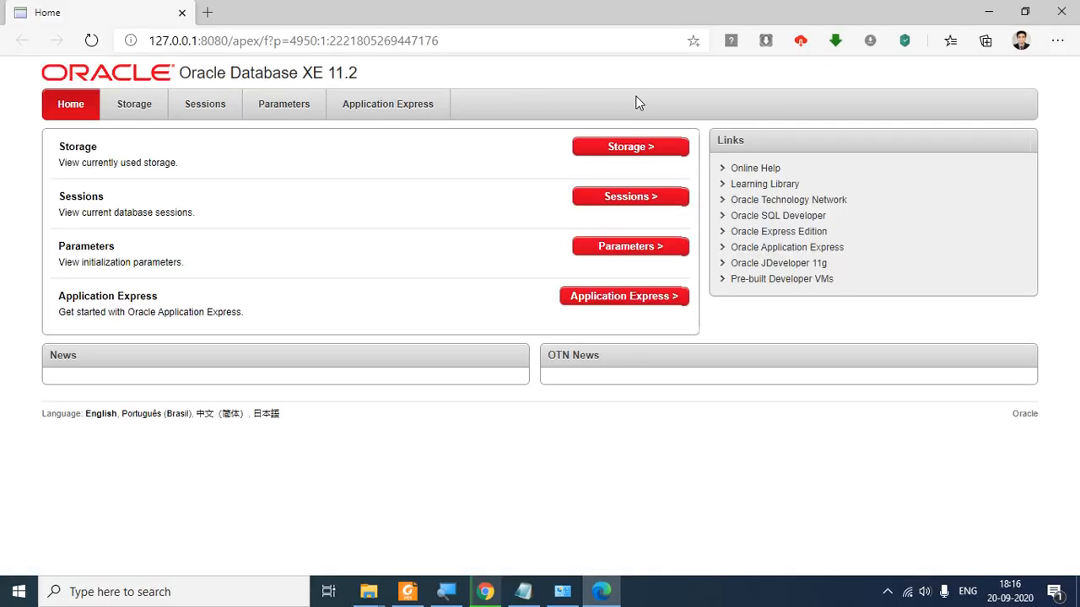
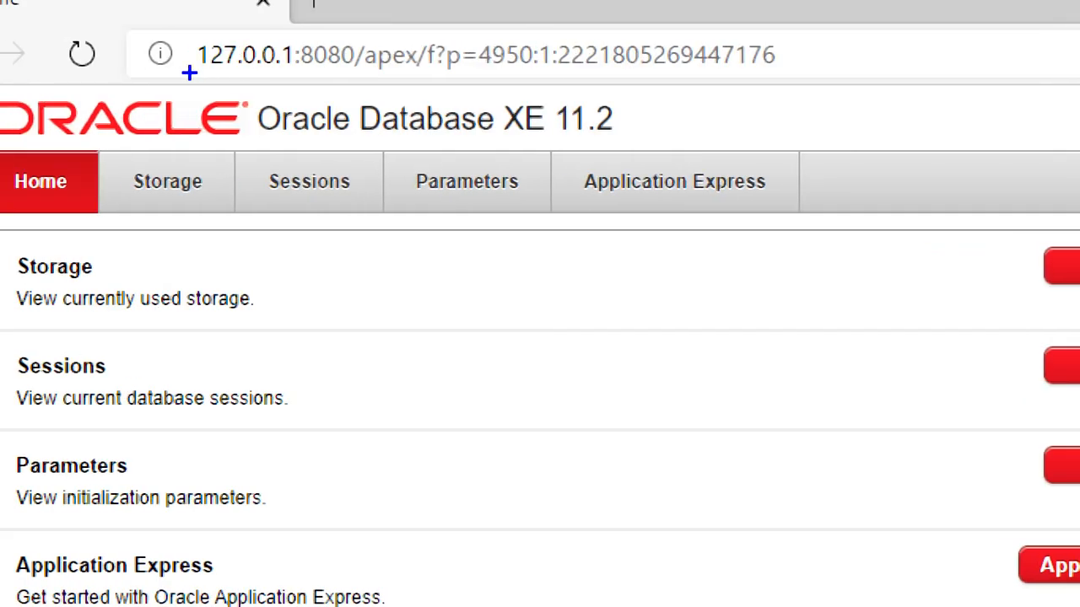
Step: Point out the 127.0.0.1 address, its 8080 port and path, and the Application Express description
{"action": "mouse_move", "coordinate": [189, 73]}
{"action": "left_mouse_down"}
{"action": "mouse_move", "coordinate": [300, 71]}
{"action": "mouse_move", "coordinate": [271, 29]}
{"action": "mouse_move", "coordinate": [172, 41]}
{"action": "mouse_move", "coordinate": [192, 69]}
{"action": "mouse_move", "coordinate": [183, 71]}
{"action": "left_mouse_up"}
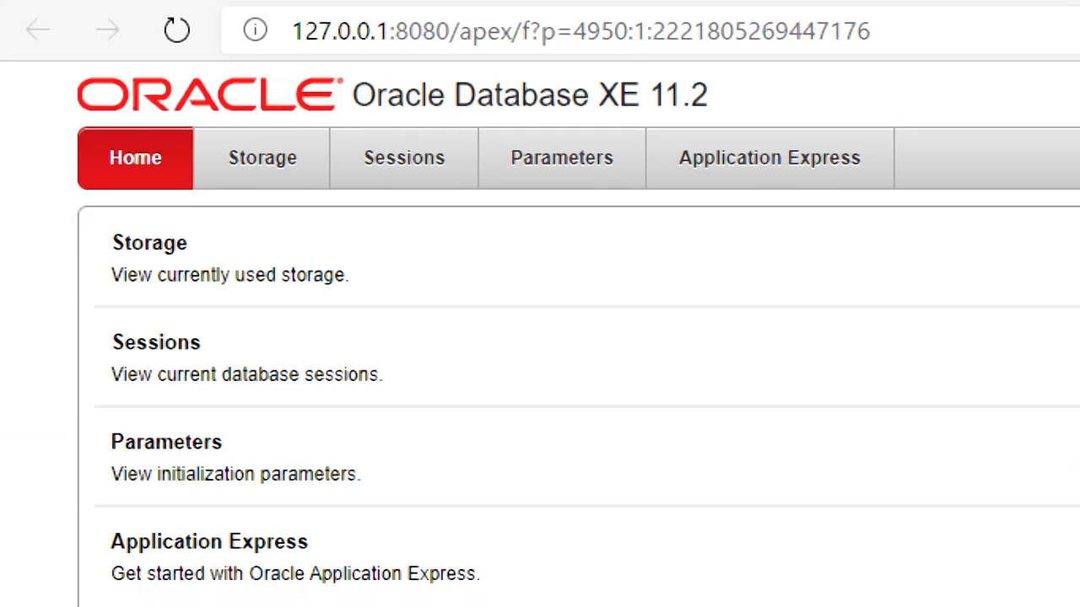
{"action": "left_click", "coordinate": [396, 29]}
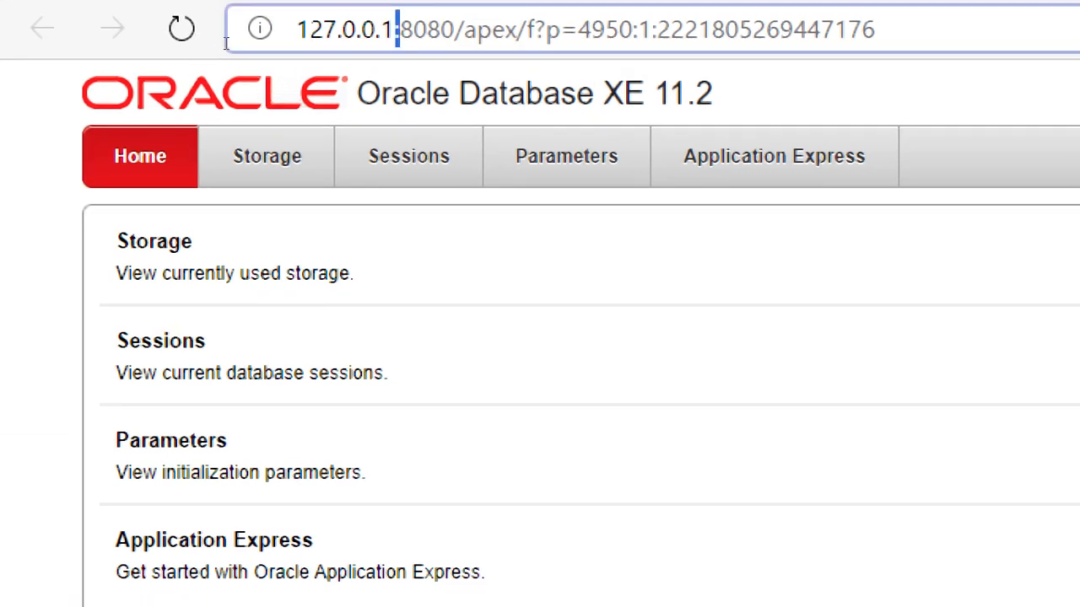
{"action": "key", "text": "Right"}
{"action": "key", "text": "Right"}
{"action": "key", "text": "Right"}
{"action": "key", "text": "Right"}
{"action": "key", "text": "Right"}
{"action": "key", "text": "shift+Left"}
{"action": "key", "text": "shift+Left"}
{"action": "key", "text": "shift+Left"}
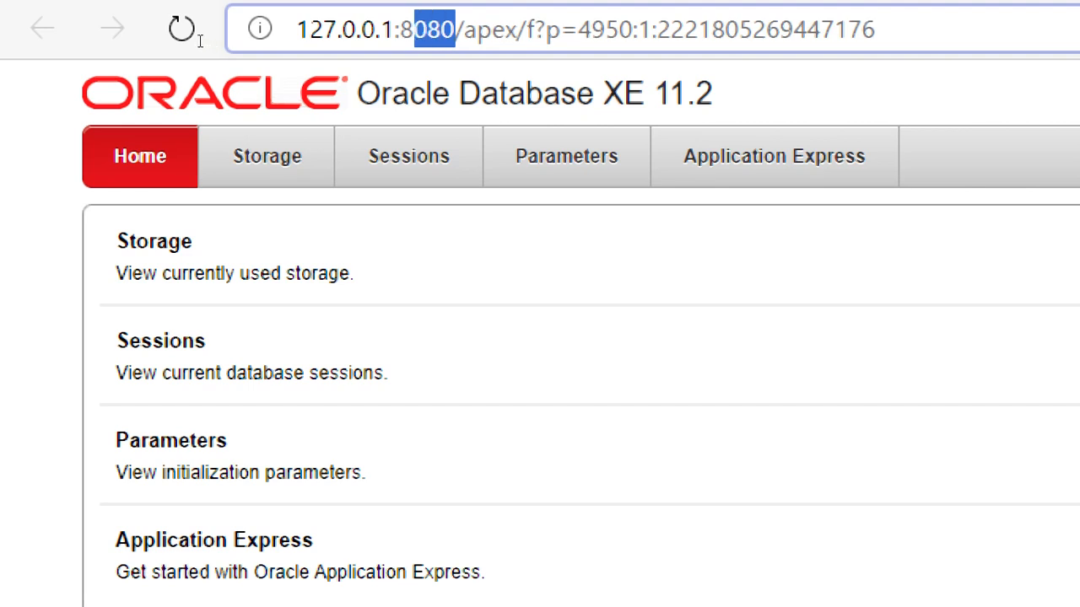
{"action": "key", "text": "shift+Left"}
{"action": "key", "text": "shift+Left"}
{"action": "key", "text": "shift+Right"}
{"action": "key", "text": "Right"}
{"action": "key", "text": "Right"}
{"action": "key", "text": "Right"}
{"action": "key", "text": "Left"}
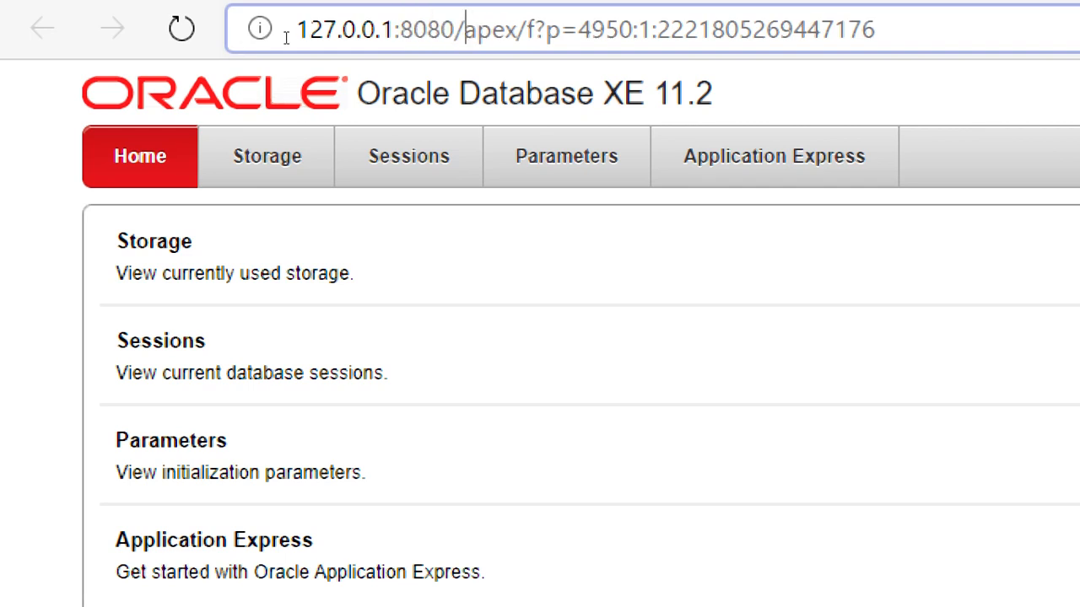
{"action": "key", "text": "shift+Right"}
{"action": "key", "text": "shift+Right"}
{"action": "key", "text": "shift+Right"}
{"action": "key", "text": "shift+Right"}
{"action": "key", "text": "shift+Right"}
{"action": "key", "text": "shift+Right"}
{"action": "key", "text": "shift+Right"}
{"action": "key", "text": "shift+Right"}
{"action": "key", "text": "shift+Right"}
{"action": "key", "text": "shift+Right"}
{"action": "key", "text": "shift+Right"}
{"action": "key", "text": "shift+Right"}
{"action": "key", "text": "shift+Right"}
{"action": "key", "text": "shift+Right"}
{"action": "key", "text": "shift+Right"}
{"action": "key", "text": "shift+Right"}
{"action": "key", "text": "shift+Right"}
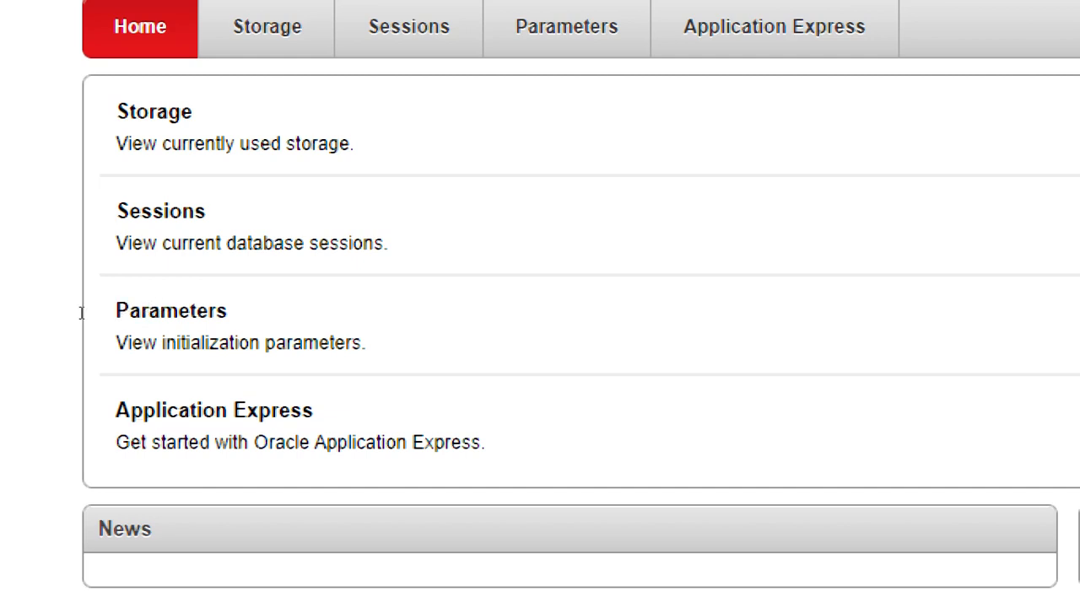
{"action": "left_click_drag", "start_coordinate": [130, 442], "coordinate": [485, 442]}
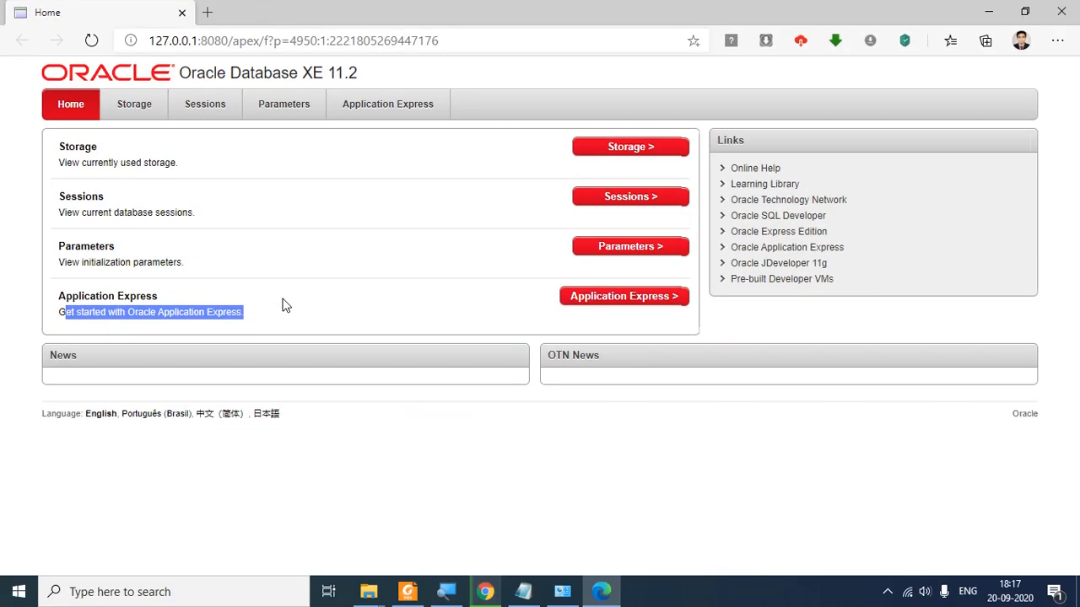
{"action": "left_click", "coordinate": [570, 321]}
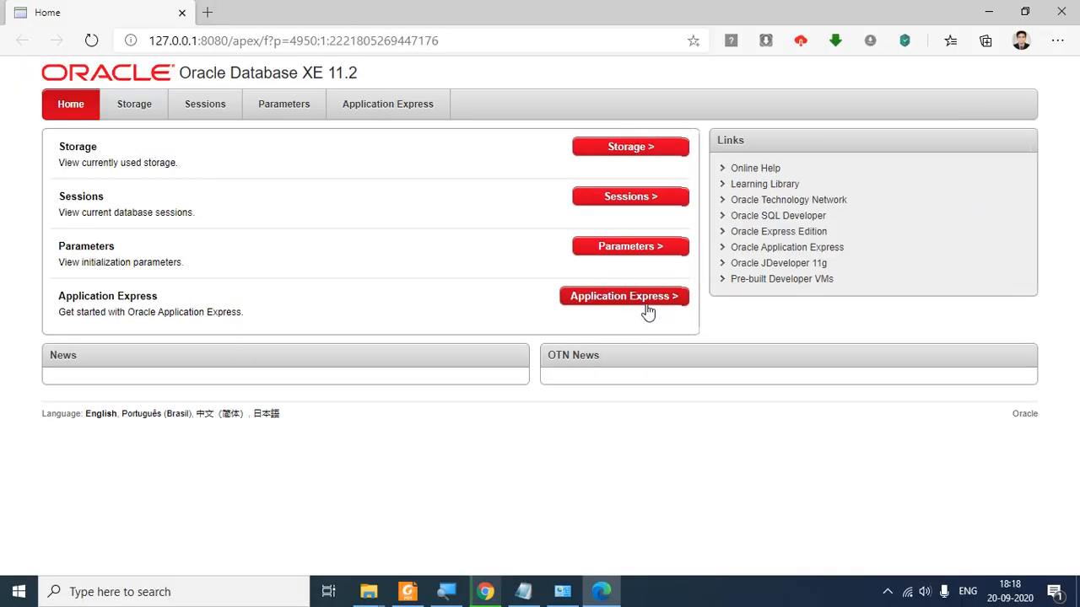
Step: Open Application Express and log in as the system user with its password
{"action": "left_click", "coordinate": [647, 302]}
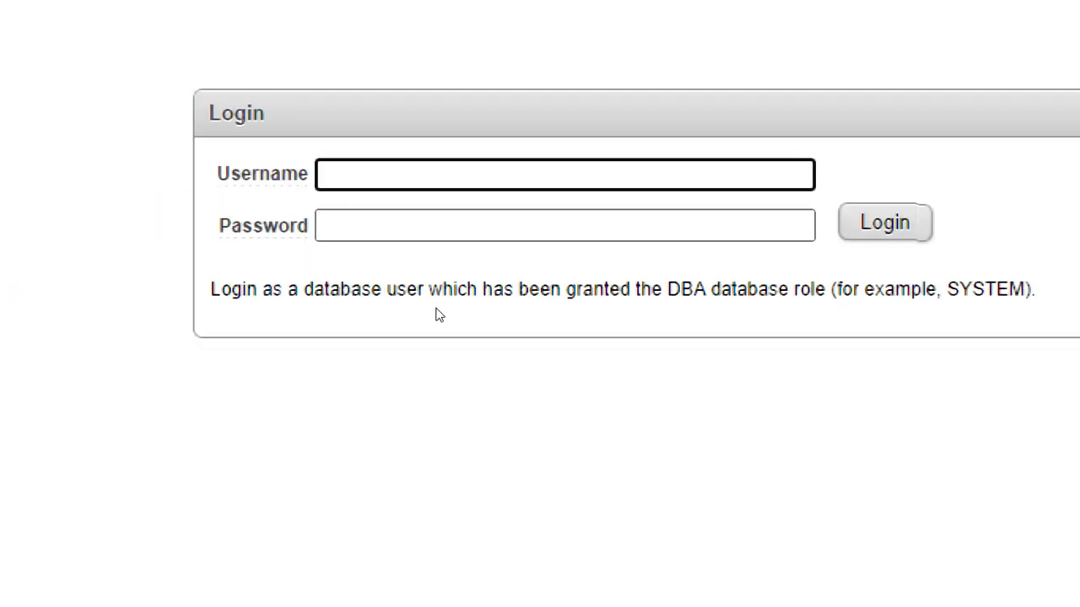
{"action": "type", "text": "sys"}
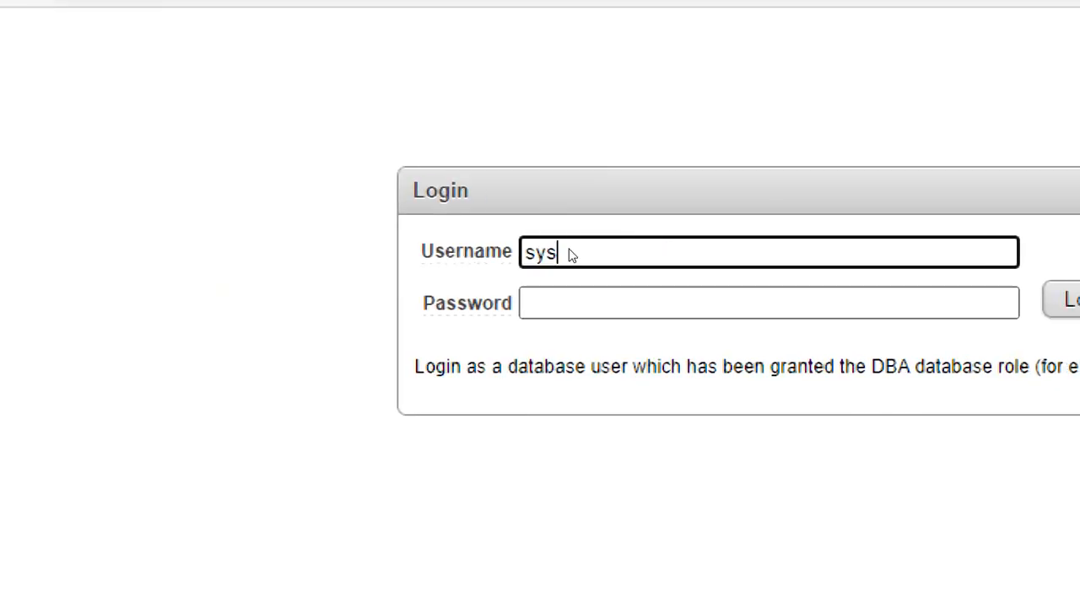
{"action": "type", "text": "tem"}
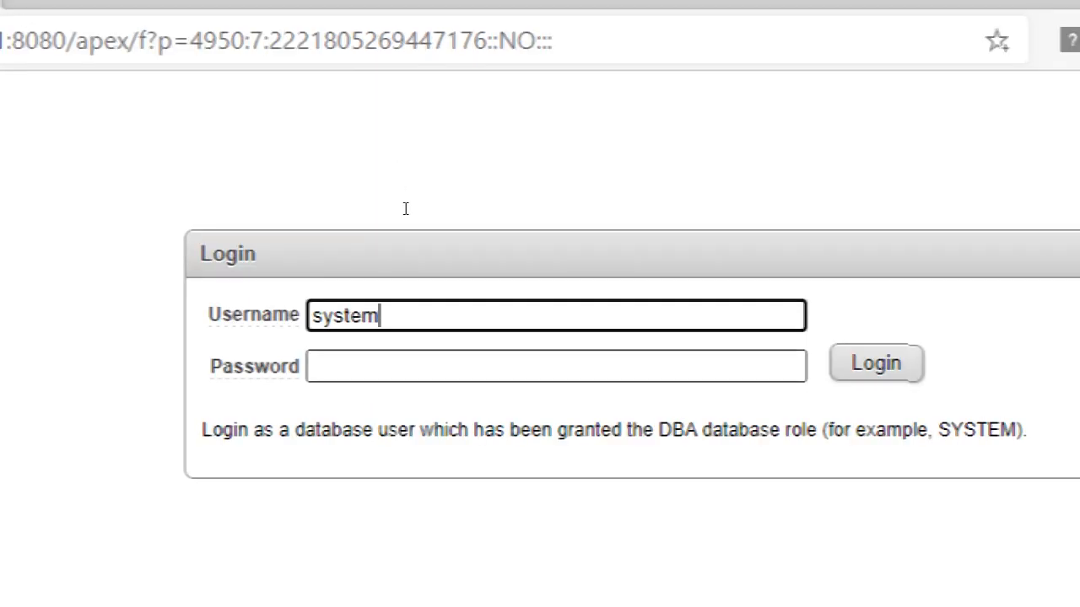
{"action": "key", "text": "Tab"}
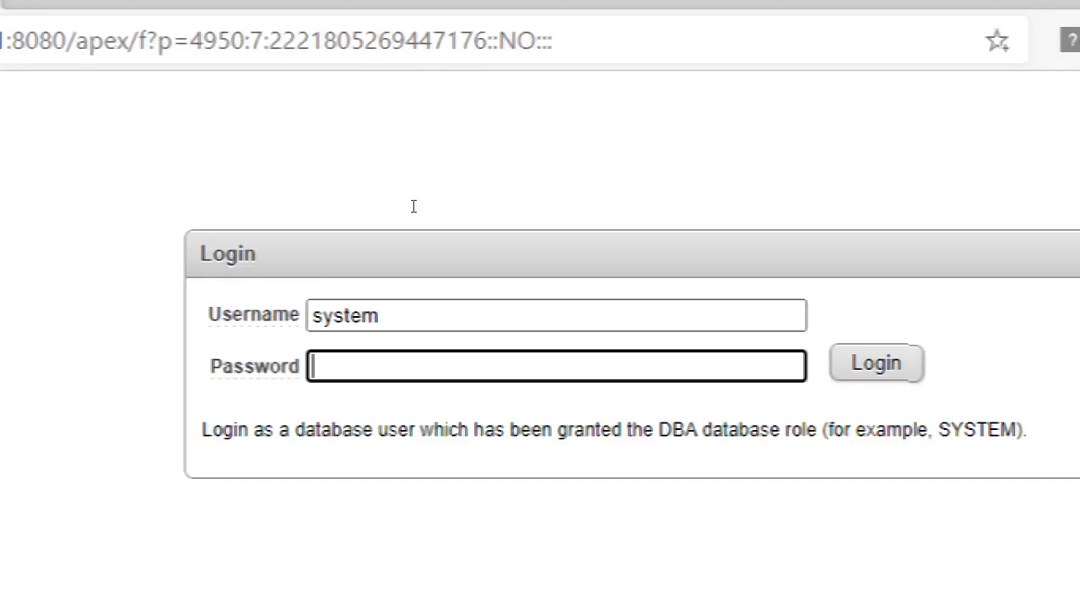
{"action": "type", "text": "1234"}
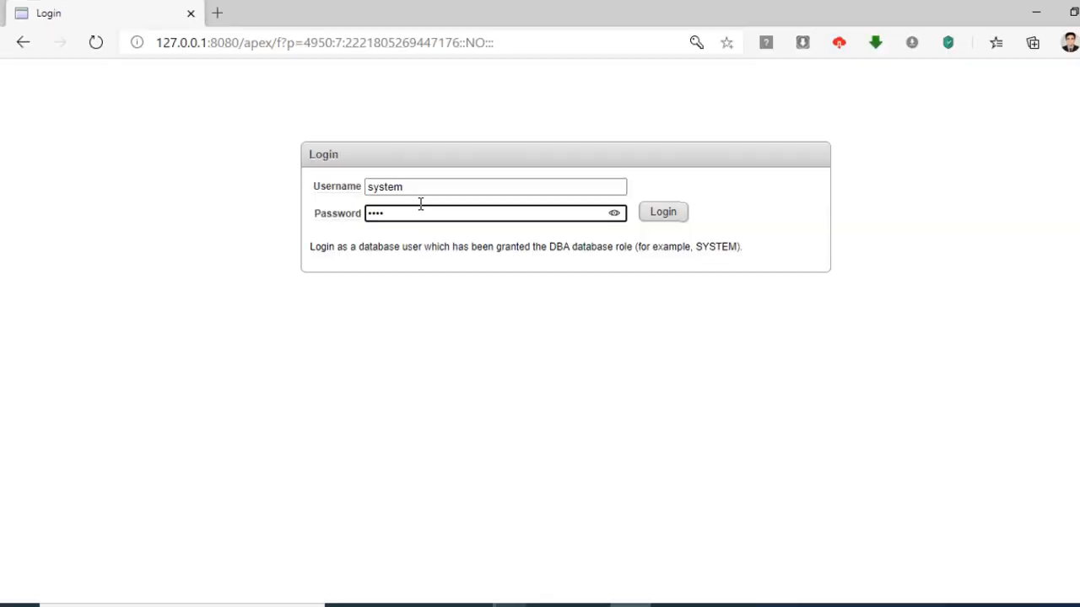
{"action": "left_click", "coordinate": [660, 215]}
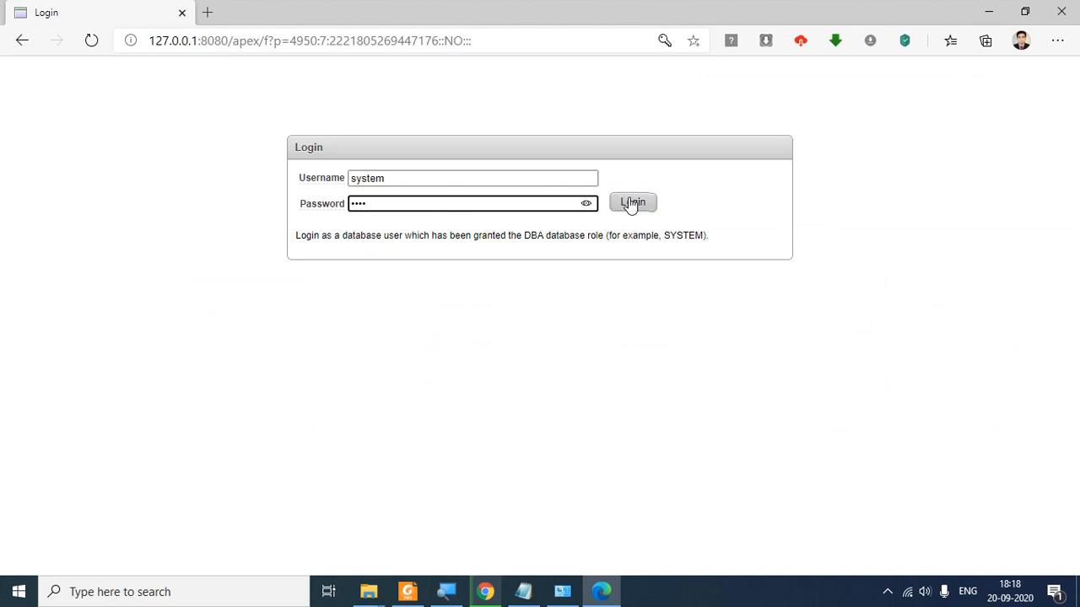
{"action": "left_click", "coordinate": [631, 204]}
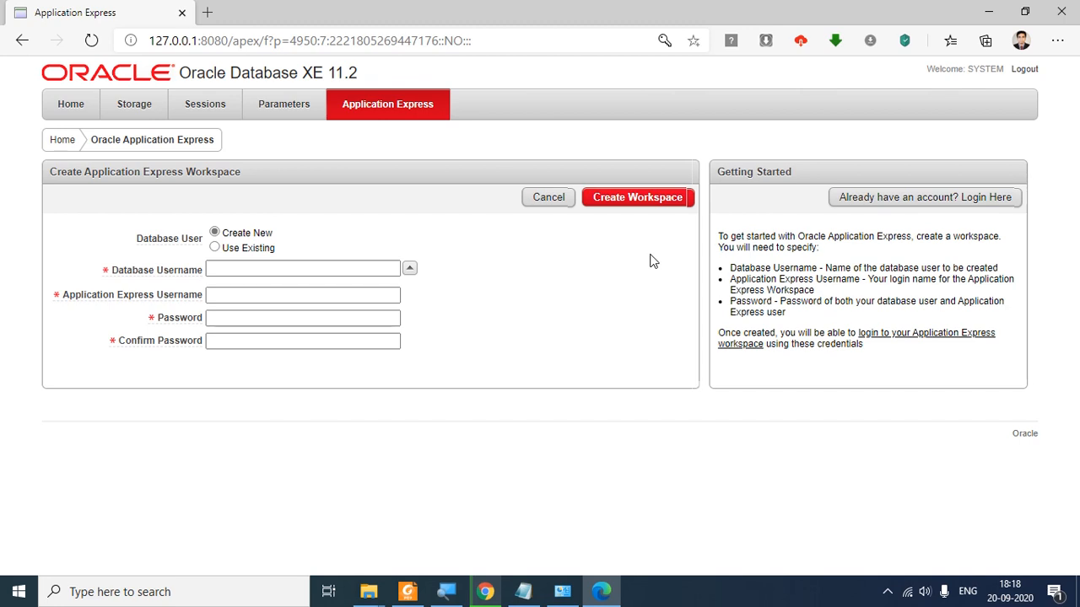
Step: Sketch explanatory pen boxes over the Create Workspace form and Getting Started text, then erase them
{"action": "key", "text": "ctrl+2"}
{"action": "mouse_move", "coordinate": [580, 241]}
{"action": "left_mouse_down"}
{"action": "mouse_move", "coordinate": [581, 285]}
{"action": "mouse_move", "coordinate": [663, 294]}
{"action": "left_mouse_up"}
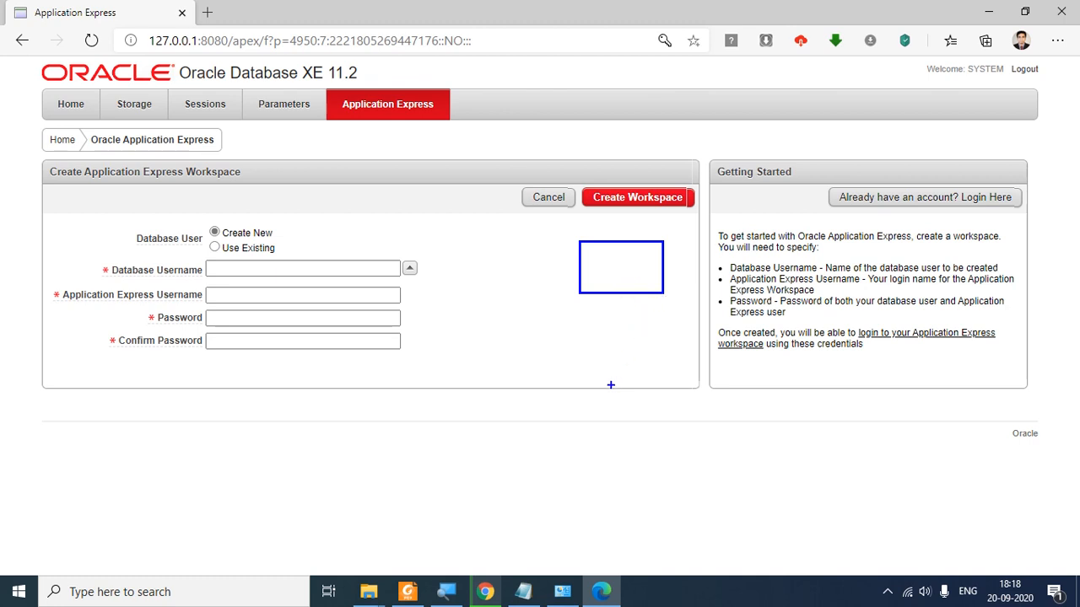
{"action": "left_click_drag", "start_coordinate": [598, 249], "coordinate": [622, 270]}
{"action": "mouse_move", "coordinate": [599, 252]}
{"action": "left_mouse_down"}
{"action": "mouse_move", "coordinate": [621, 270]}
{"action": "mouse_move", "coordinate": [598, 257]}
{"action": "left_mouse_up"}
{"action": "mouse_move", "coordinate": [640, 255]}
{"action": "left_mouse_down"}
{"action": "mouse_move", "coordinate": [640, 275]}
{"action": "mouse_move", "coordinate": [649, 255]}
{"action": "mouse_move", "coordinate": [623, 270]}
{"action": "mouse_move", "coordinate": [647, 269]}
{"action": "mouse_move", "coordinate": [618, 274]}
{"action": "mouse_move", "coordinate": [622, 287]}
{"action": "mouse_move", "coordinate": [593, 288]}
{"action": "left_mouse_up"}
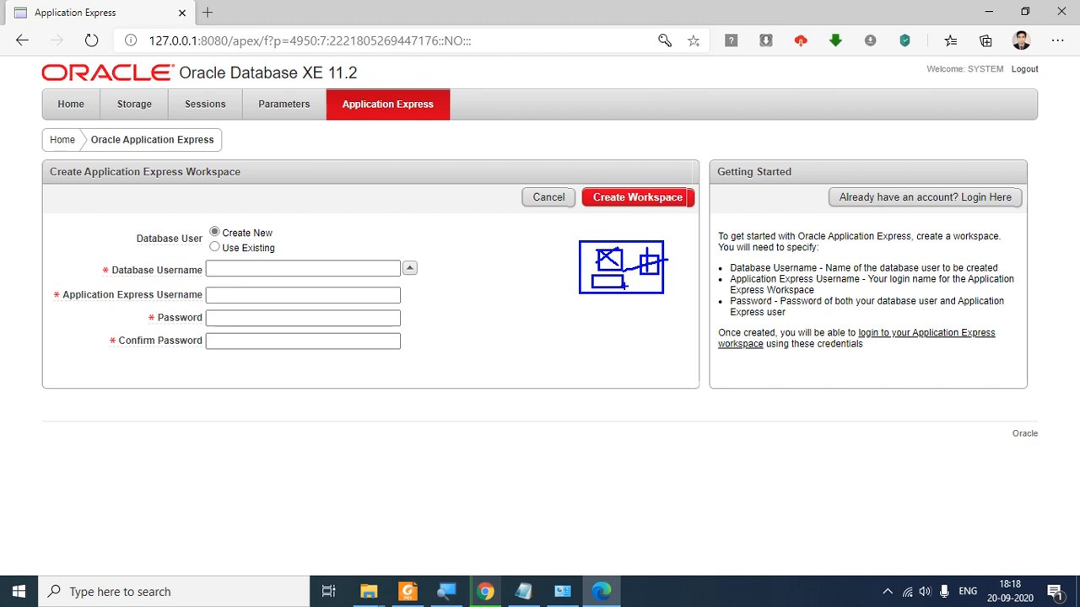
{"action": "mouse_move", "coordinate": [628, 283]}
{"action": "left_mouse_down"}
{"action": "mouse_move", "coordinate": [594, 284]}
{"action": "mouse_move", "coordinate": [655, 290]}
{"action": "mouse_move", "coordinate": [663, 277]}
{"action": "left_mouse_up"}
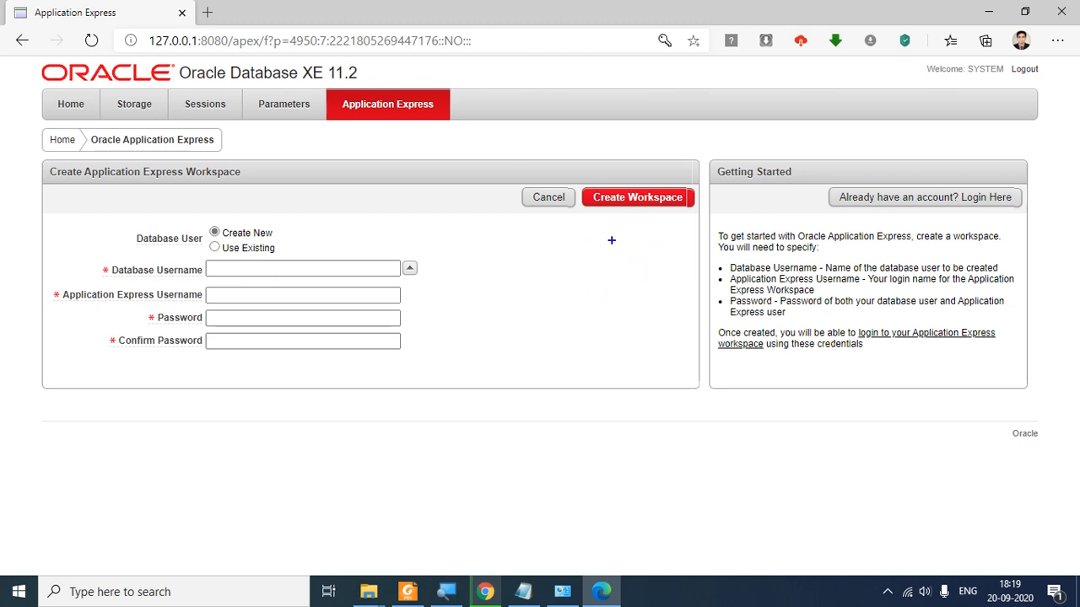
{"action": "mouse_move", "coordinate": [595, 226]}
{"action": "left_mouse_down"}
{"action": "mouse_move", "coordinate": [706, 332]}
{"action": "mouse_move", "coordinate": [727, 330]}
{"action": "left_mouse_up"}
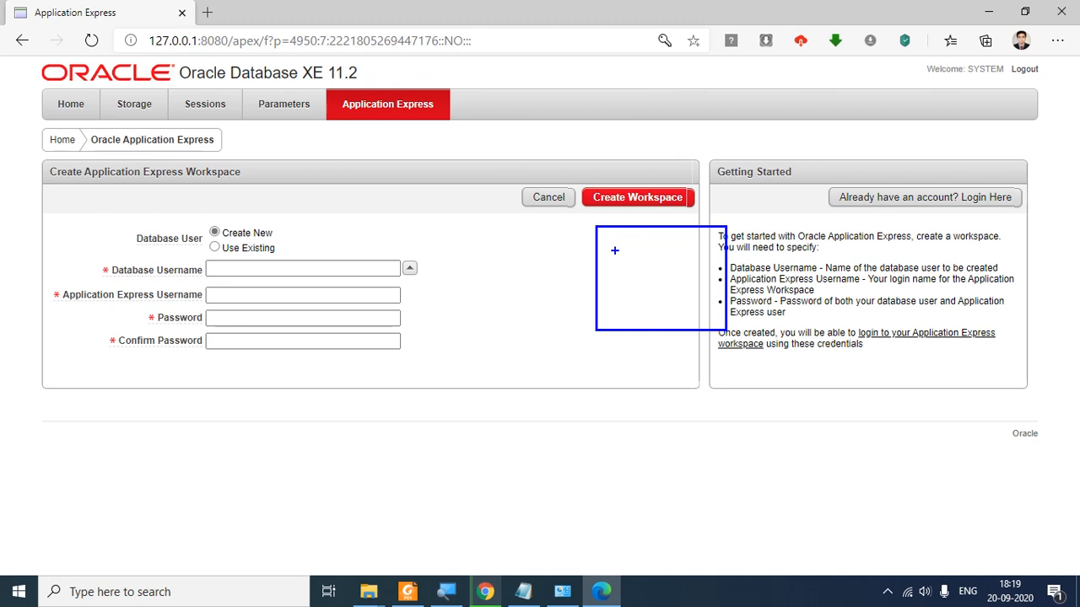
{"action": "left_click_drag", "start_coordinate": [584, 178], "coordinate": [694, 219]}
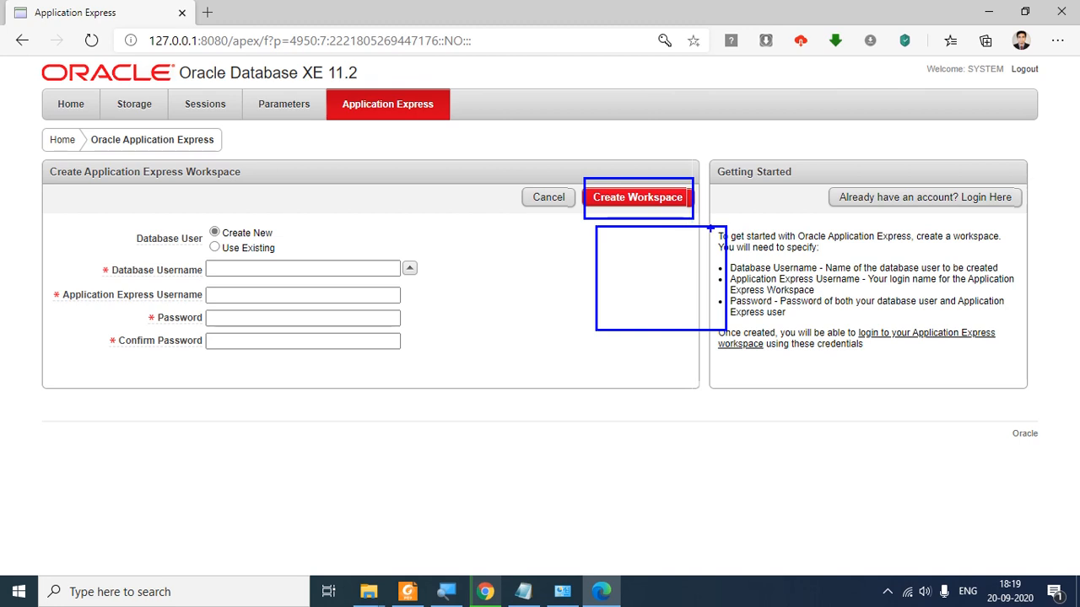
{"action": "left_click_drag", "start_coordinate": [625, 235], "coordinate": [692, 284]}
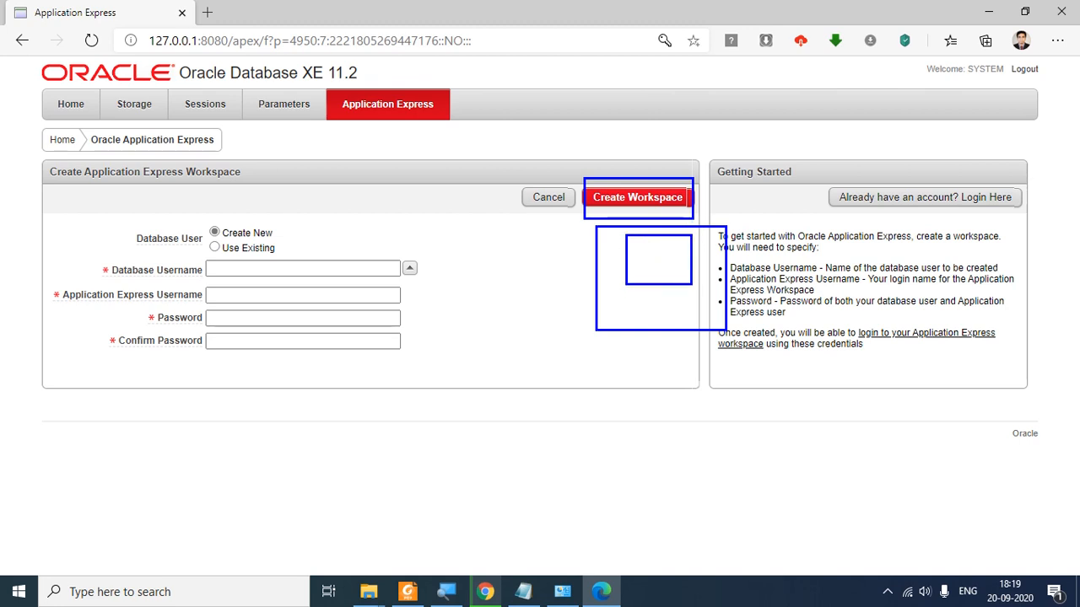
{"action": "mouse_move", "coordinate": [632, 243]}
{"action": "left_mouse_down"}
{"action": "mouse_move", "coordinate": [634, 268]}
{"action": "mouse_move", "coordinate": [669, 266]}
{"action": "mouse_move", "coordinate": [652, 257]}
{"action": "left_mouse_up"}
{"action": "left_click_drag", "start_coordinate": [813, 234], "coordinate": [947, 301]}
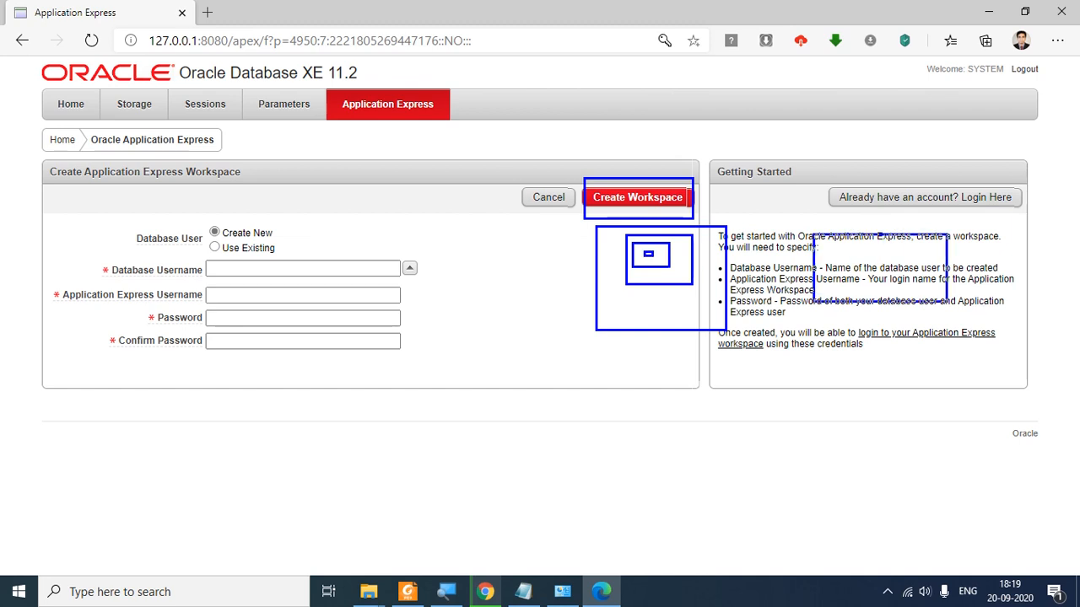
{"action": "left_click_drag", "start_coordinate": [831, 243], "coordinate": [916, 280]}
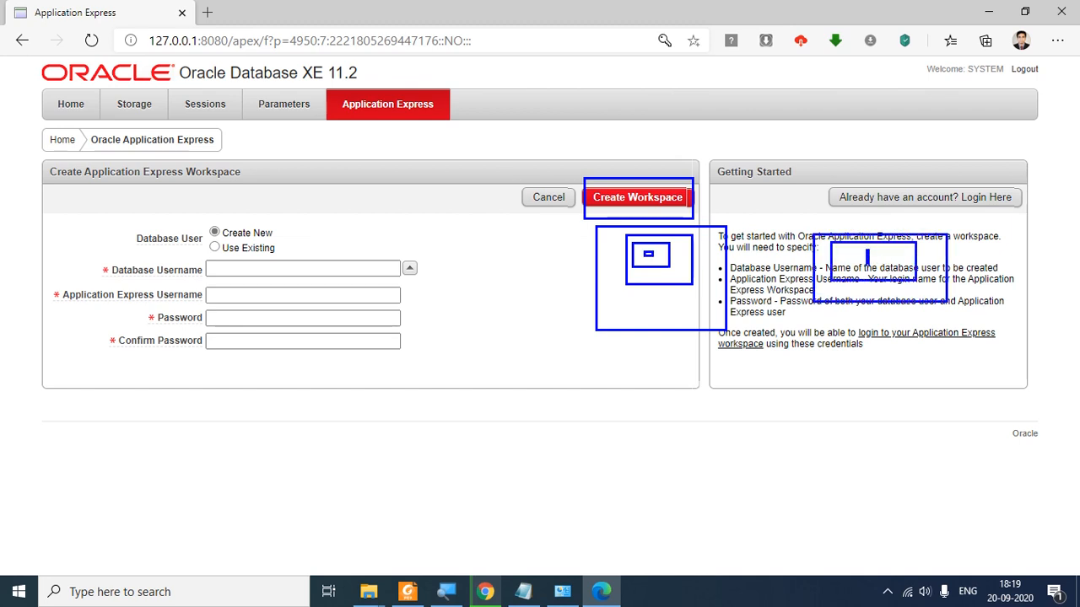
{"action": "left_click_drag", "start_coordinate": [866, 251], "coordinate": [884, 267]}
{"action": "mouse_move", "coordinate": [695, 299]}
{"action": "left_mouse_down"}
{"action": "mouse_move", "coordinate": [707, 291]}
{"action": "mouse_move", "coordinate": [717, 304]}
{"action": "left_mouse_up"}
{"action": "key", "text": "Escape"}
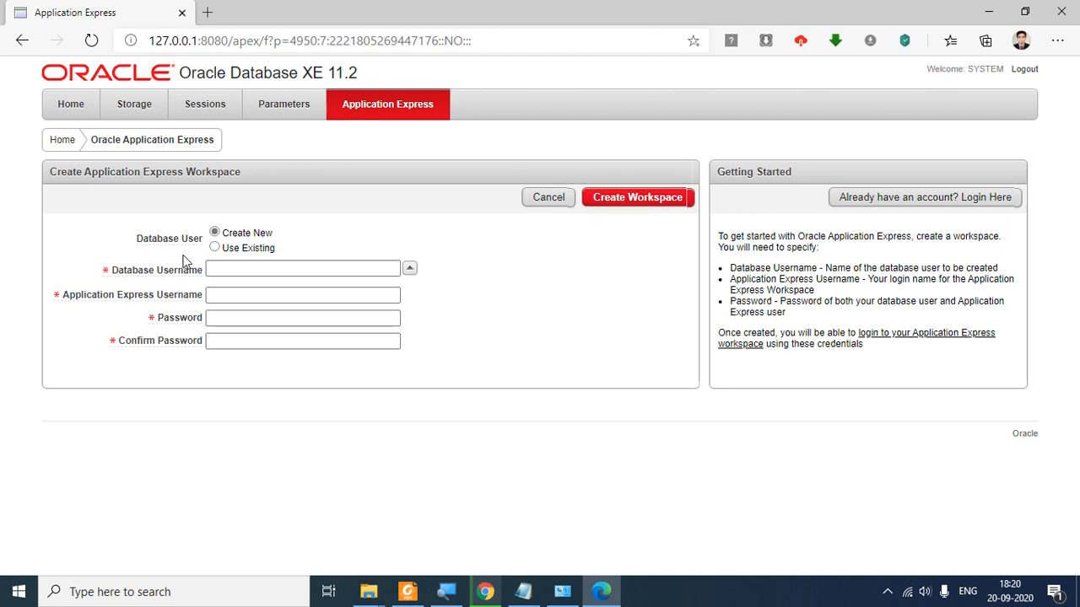
Step: Keep the Database User choice on Create New and return to the Database Username field
{"action": "left_click", "coordinate": [211, 269]}
{"action": "left_click", "coordinate": [218, 268]}
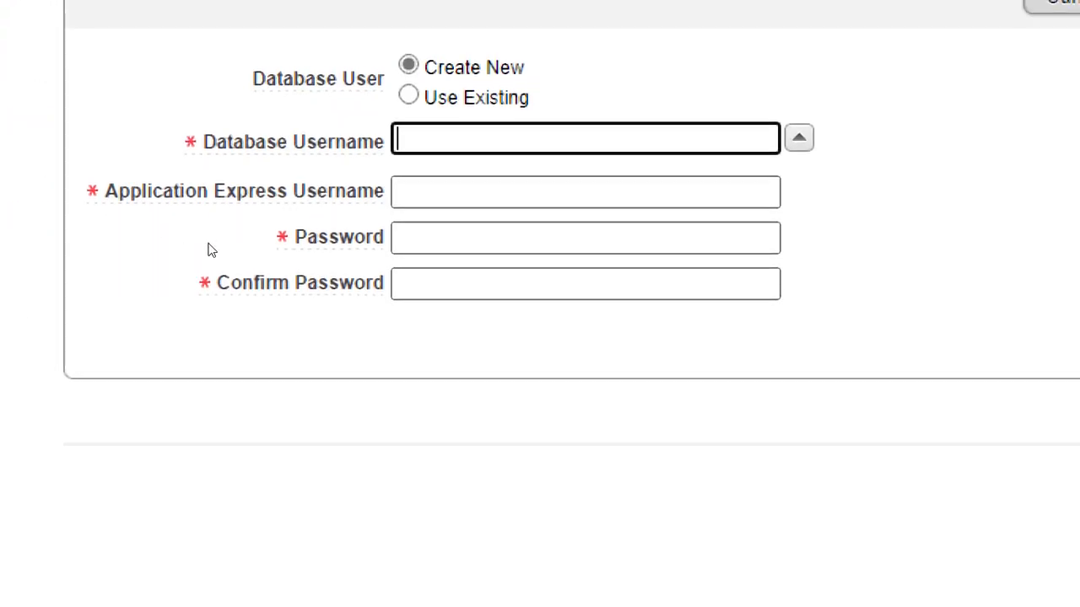
{"action": "key", "text": "shift+Tab"}
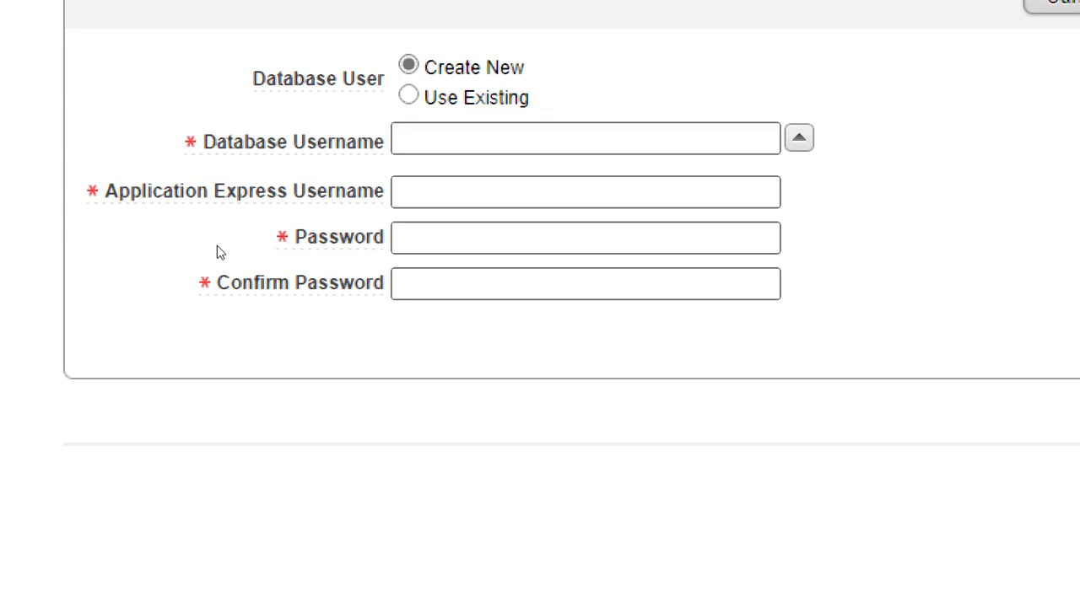
{"action": "key", "text": "Down"}
{"action": "key", "text": "Up"}
{"action": "key", "text": "Tab"}
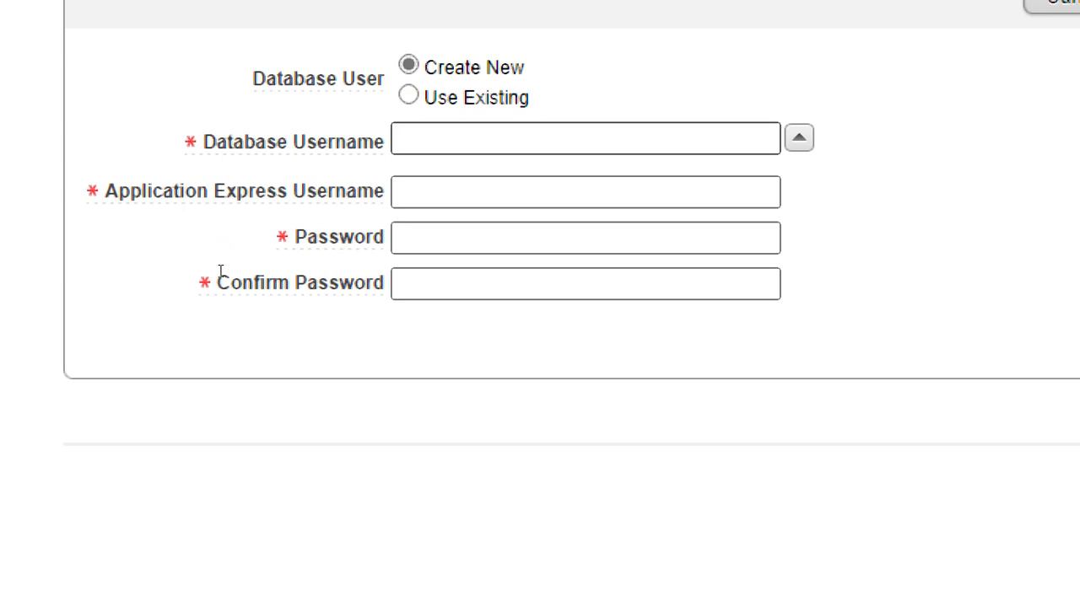
{"action": "key", "text": "Tab"}
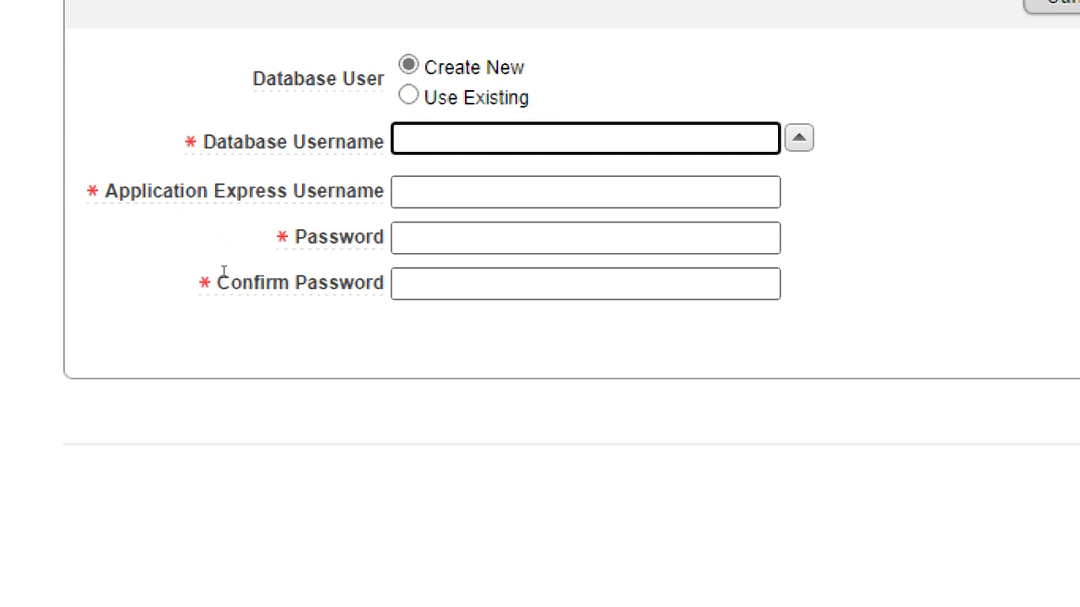
Step: Enter bsc as database and APEX username, enter and confirm the password, and create the workspace
{"action": "type", "text": "B"}
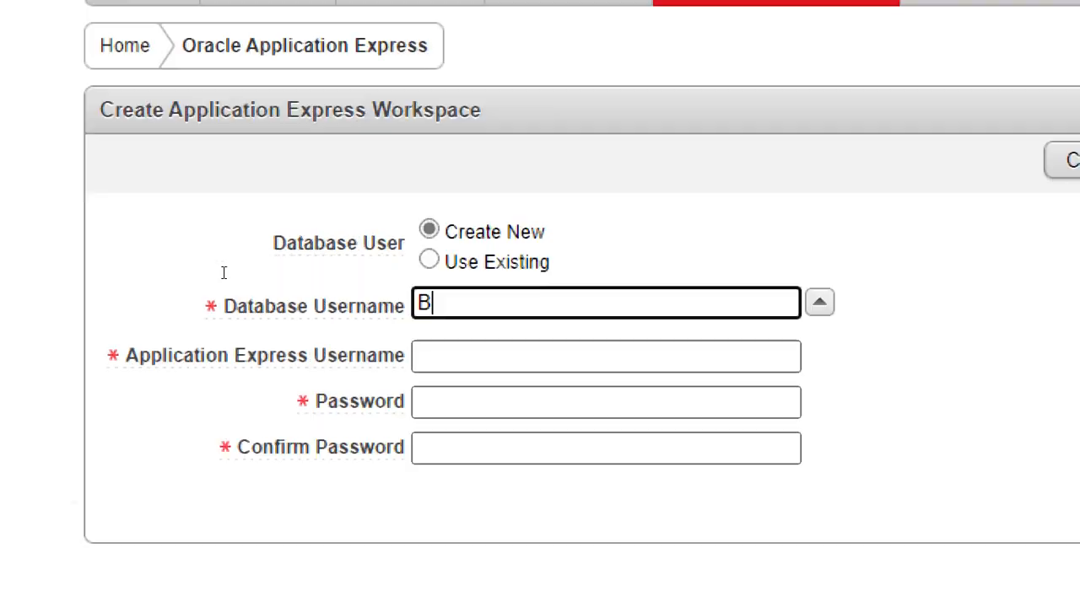
{"action": "key", "text": "BackSpace"}
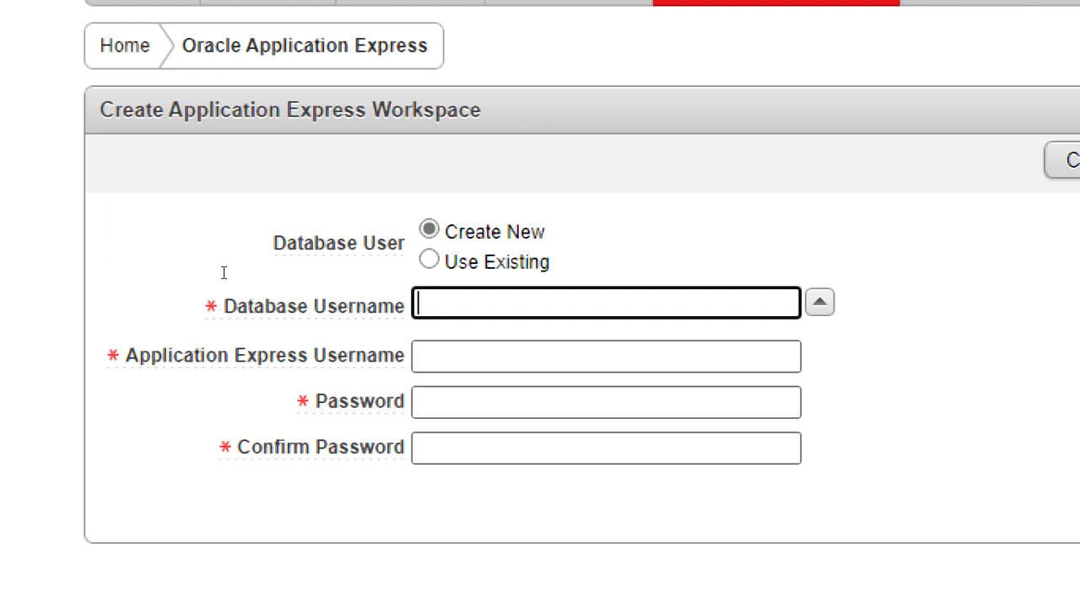
{"action": "type", "text": "bsc"}
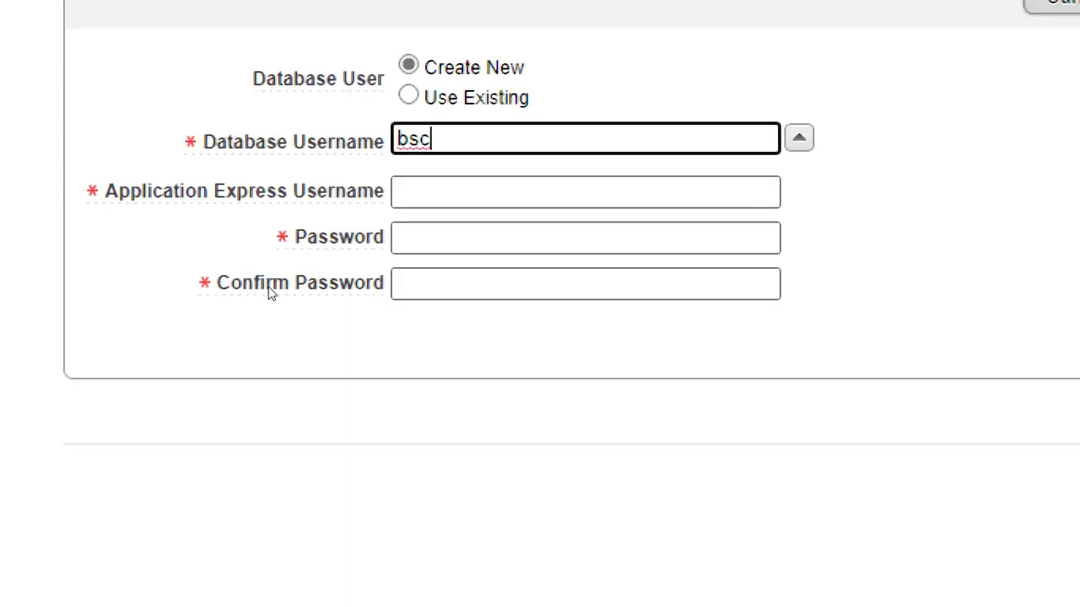
{"action": "key", "text": "Tab"}
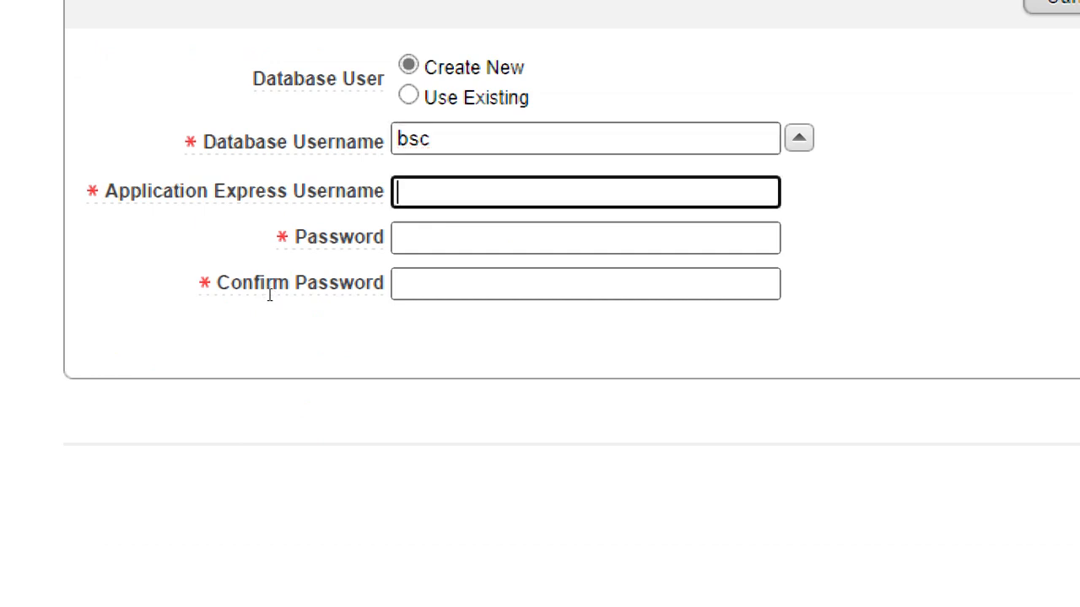
{"action": "type", "text": "bsc"}
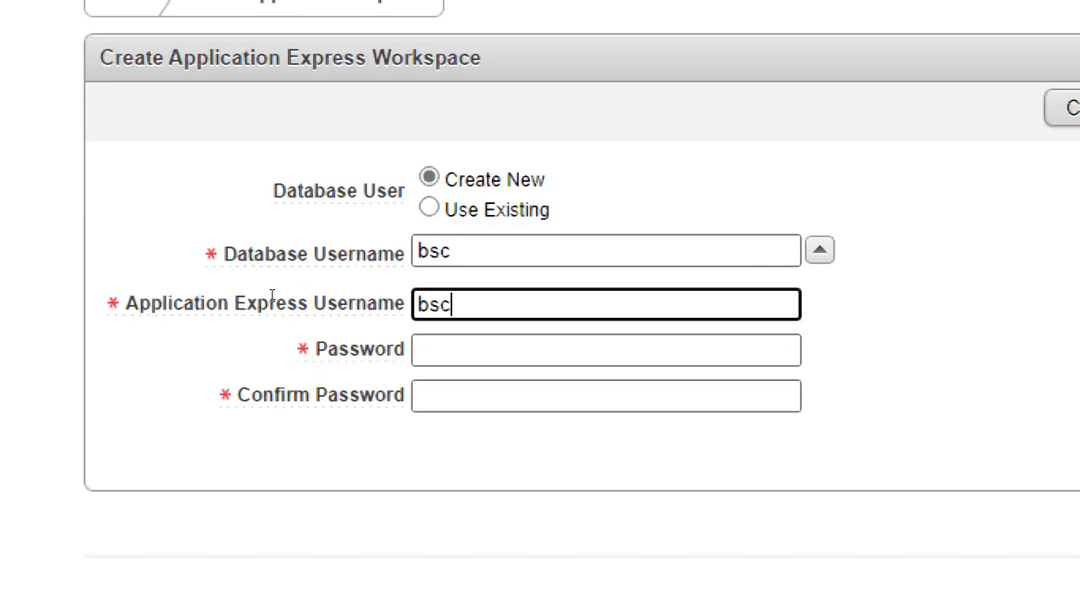
{"action": "key", "text": "Tab"}
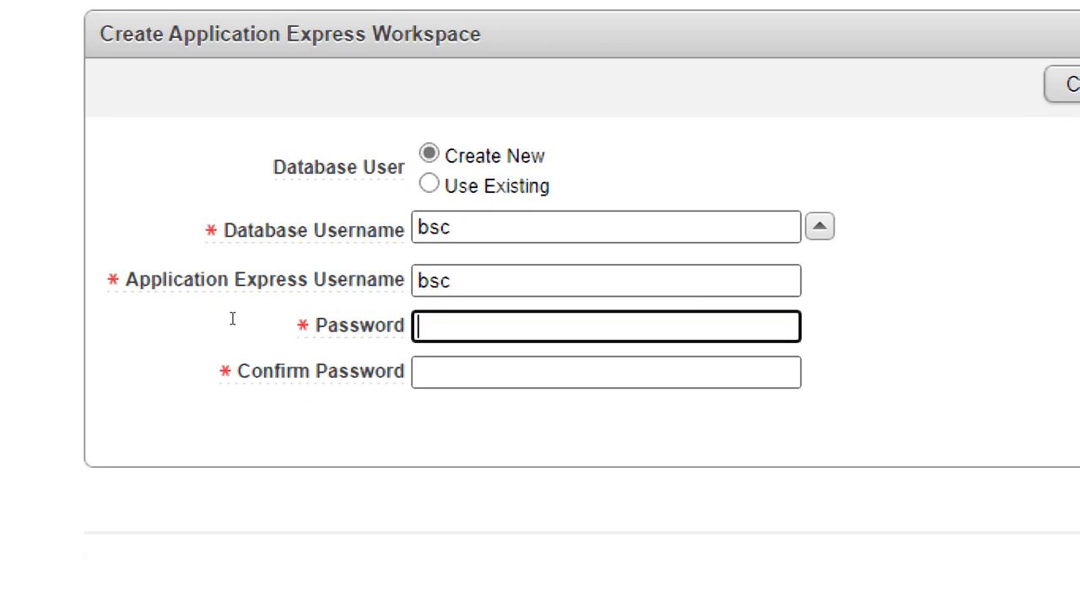
{"action": "type", "text": "bsc"}
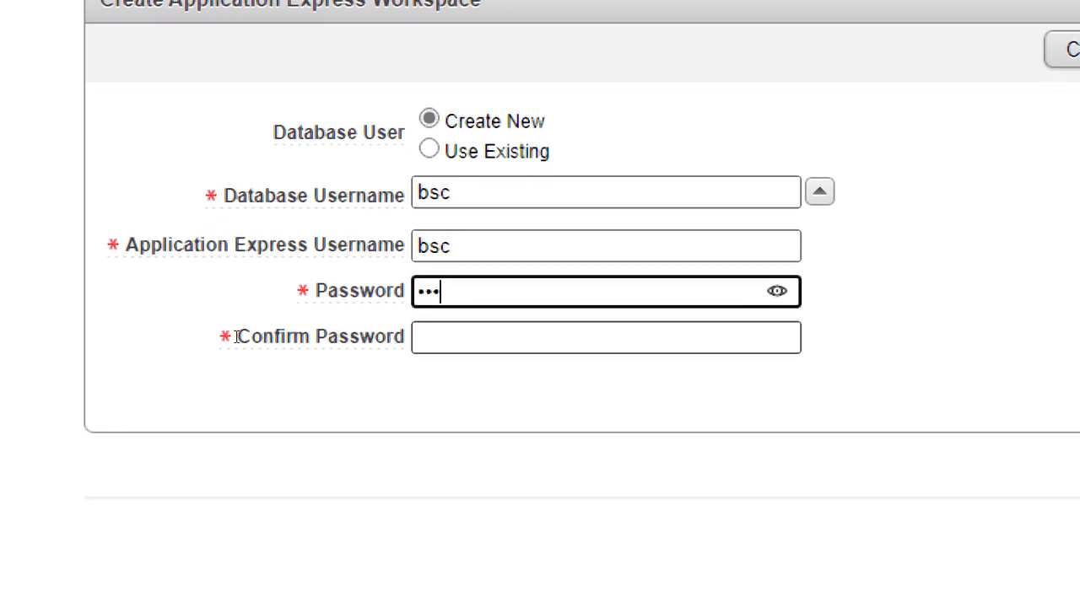
{"action": "key", "text": "Tab"}
{"action": "type", "text": "bsc"}
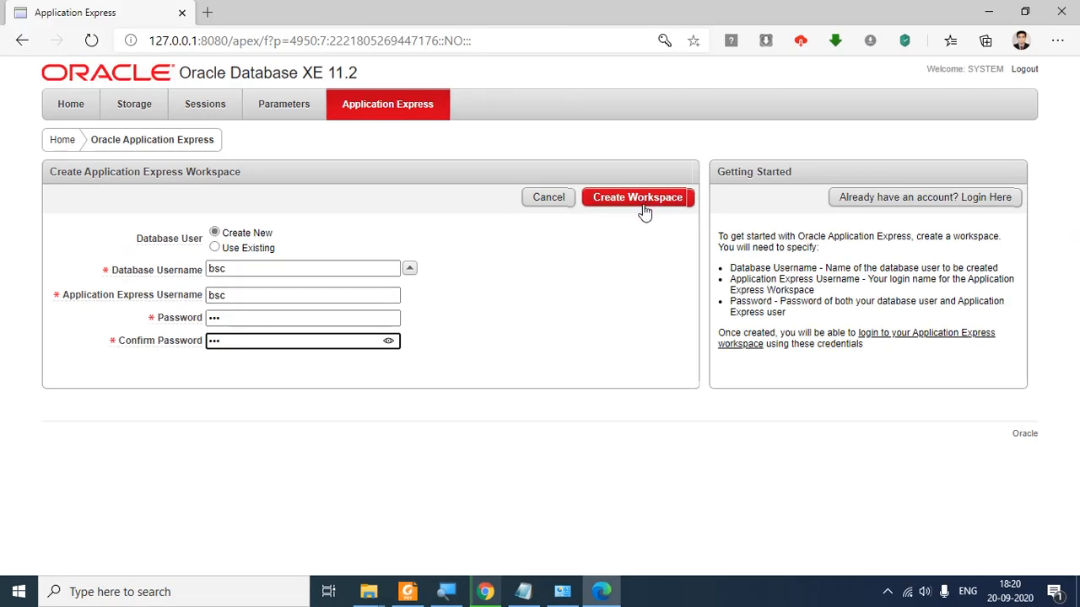
{"action": "left_click", "coordinate": [642, 203]}
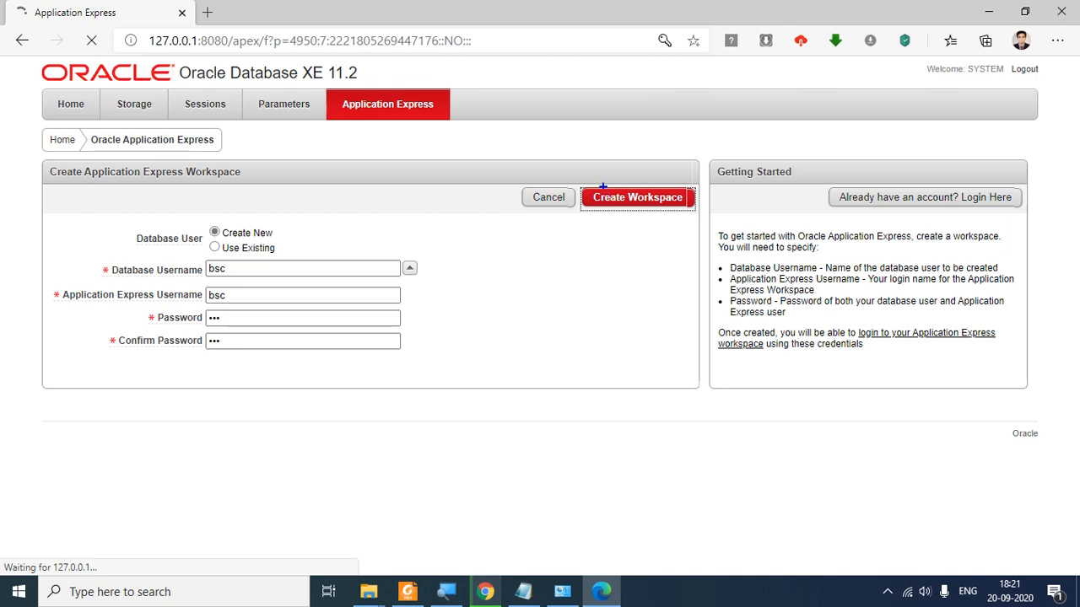
Step: Close the save-password prompt and follow the success message's link to the BSC workspace login
{"action": "left_click_drag", "start_coordinate": [207, 253], "coordinate": [261, 359]}
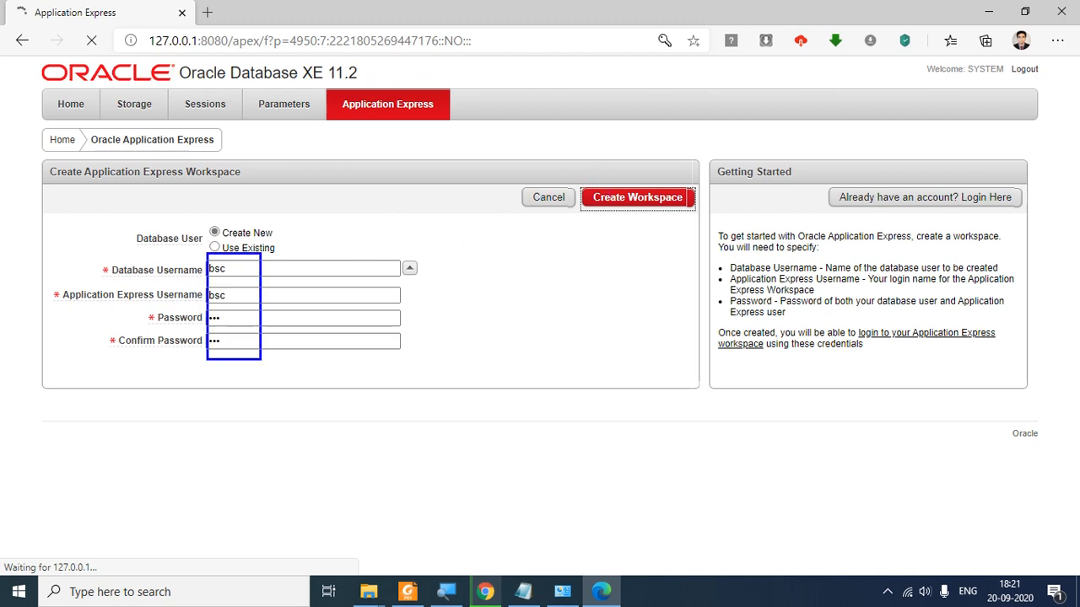
{"action": "mouse_move", "coordinate": [589, 156]}
{"action": "left_mouse_down"}
{"action": "mouse_move", "coordinate": [596, 234]}
{"action": "mouse_move", "coordinate": [696, 246]}
{"action": "left_mouse_up"}
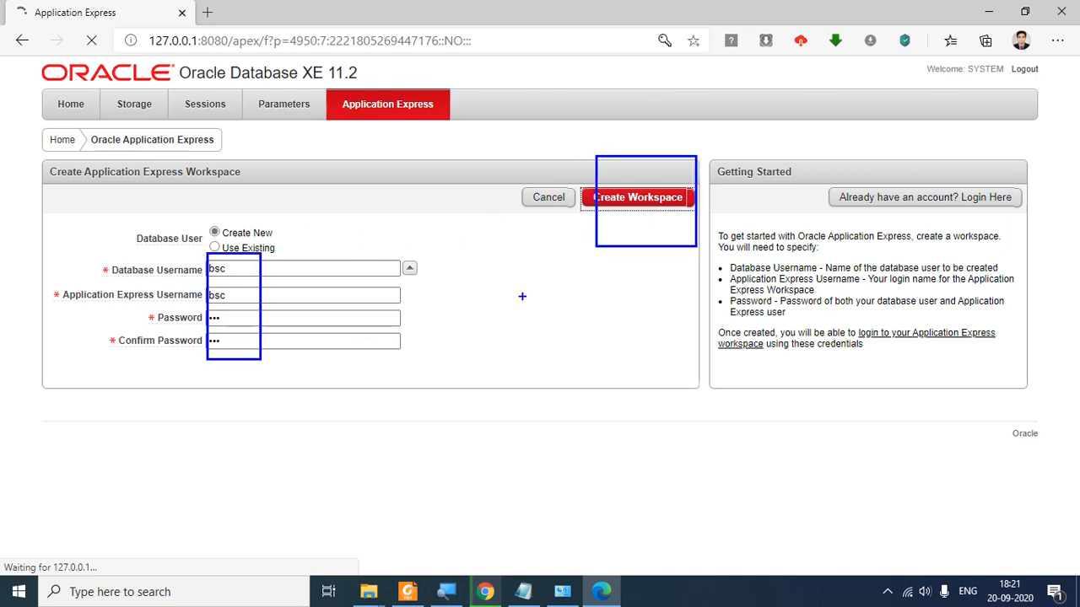
{"action": "key", "text": "Escape"}
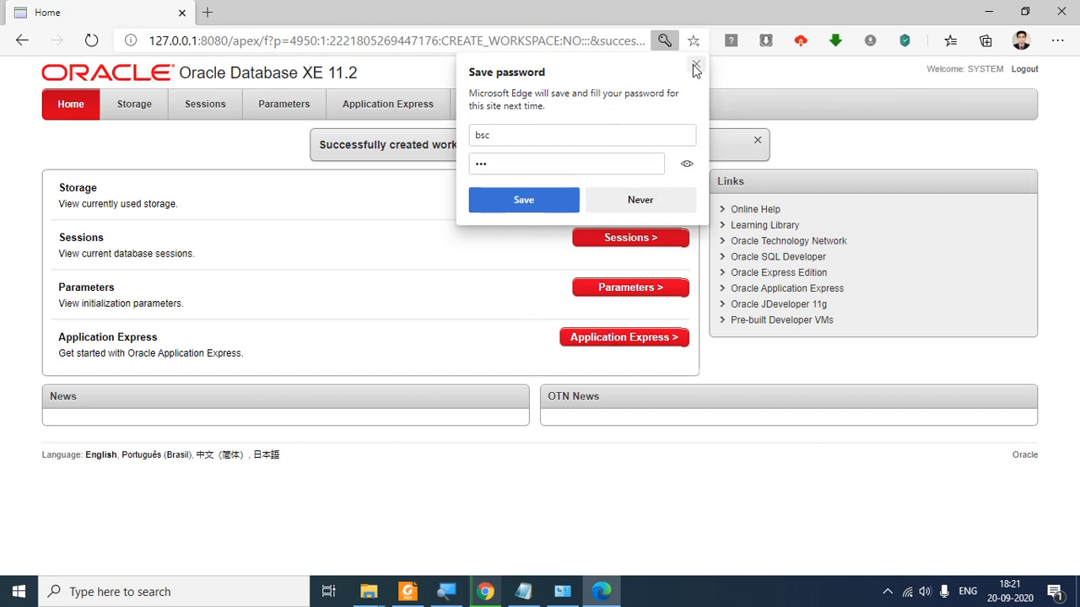
{"action": "left_click", "coordinate": [695, 66]}
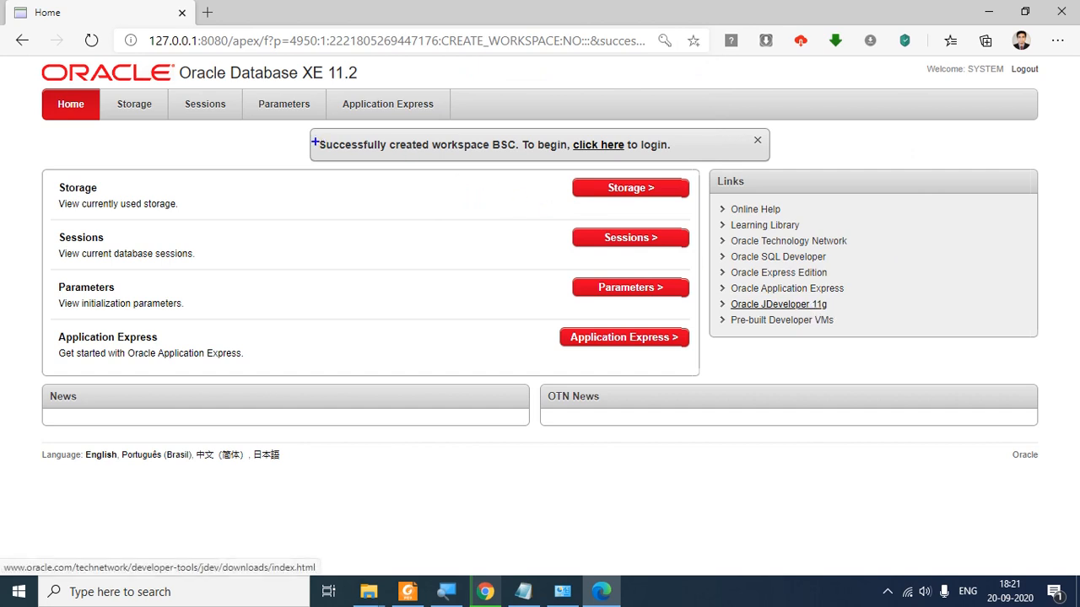
{"action": "left_click_drag", "start_coordinate": [311, 131], "coordinate": [673, 163]}
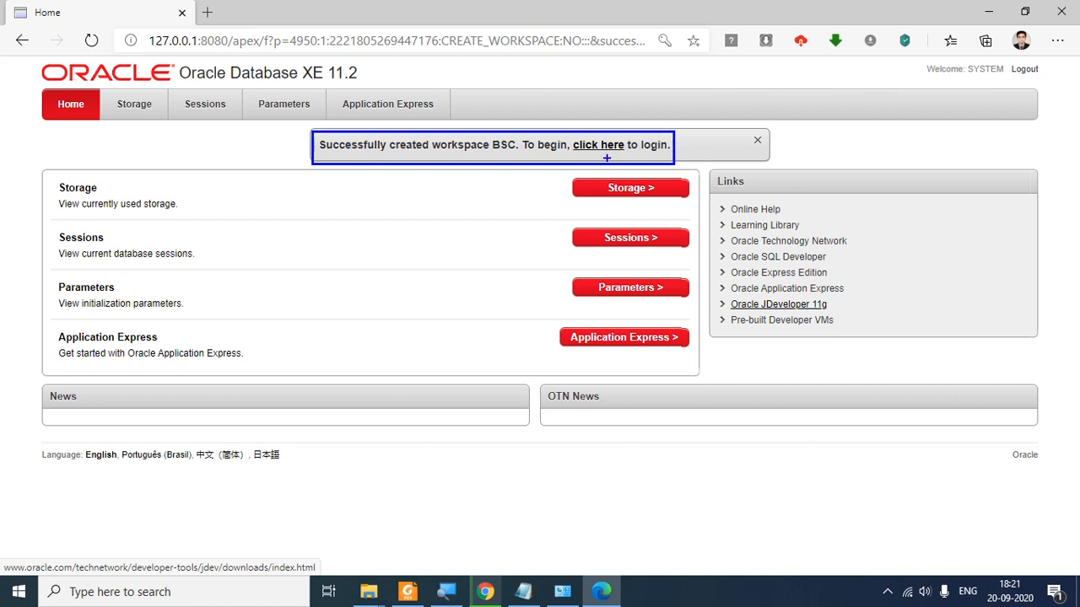
{"action": "key", "text": "Escape"}
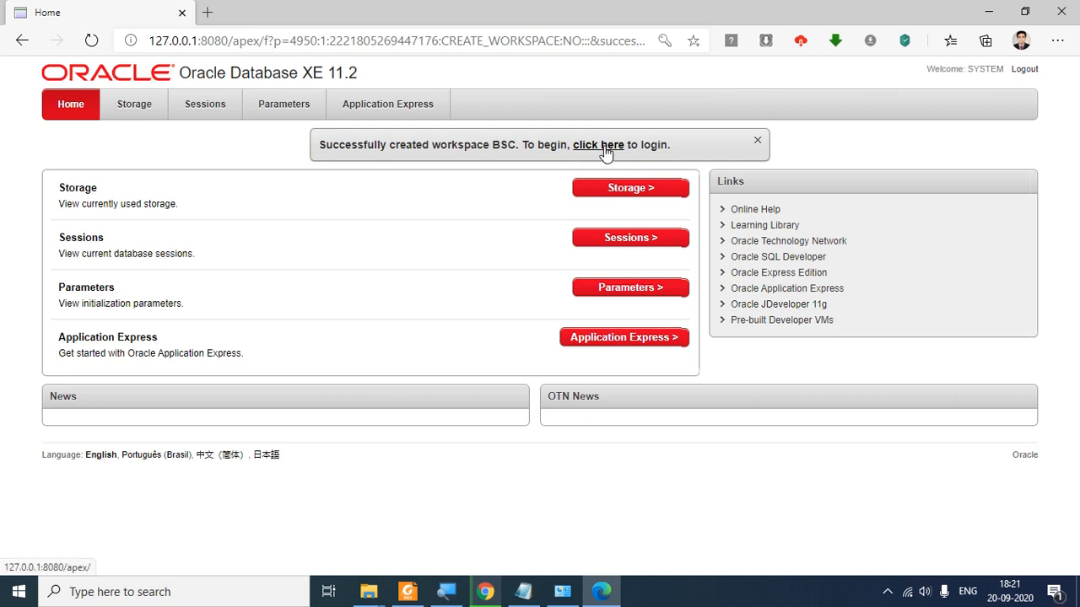
{"action": "left_click", "coordinate": [606, 152]}
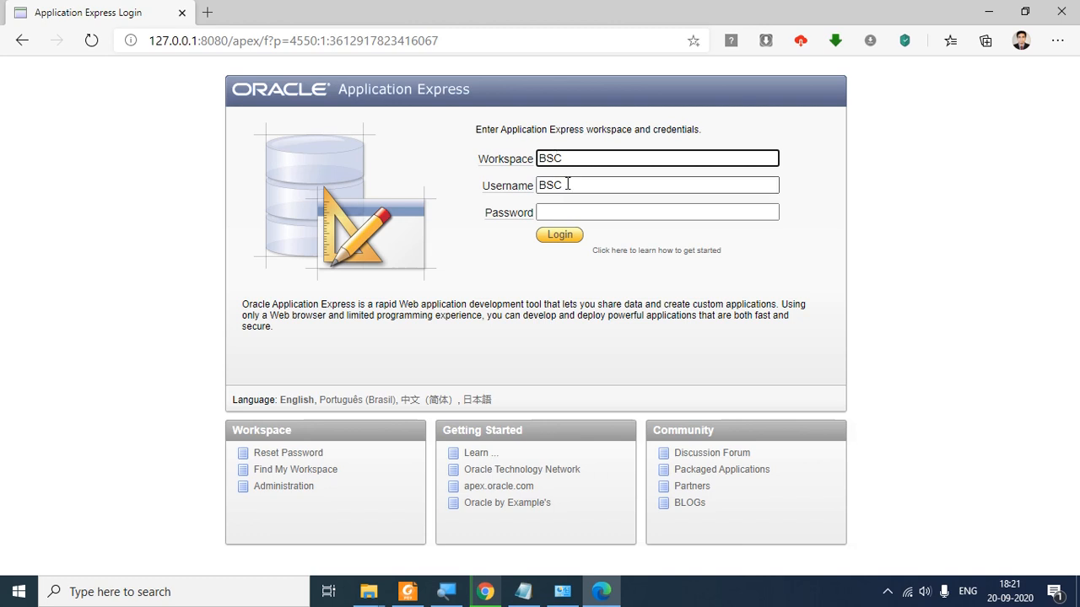
Step: Enter the BSC workspace password, log in, and close the browser's save-password prompt
{"action": "left_click", "coordinate": [565, 217]}
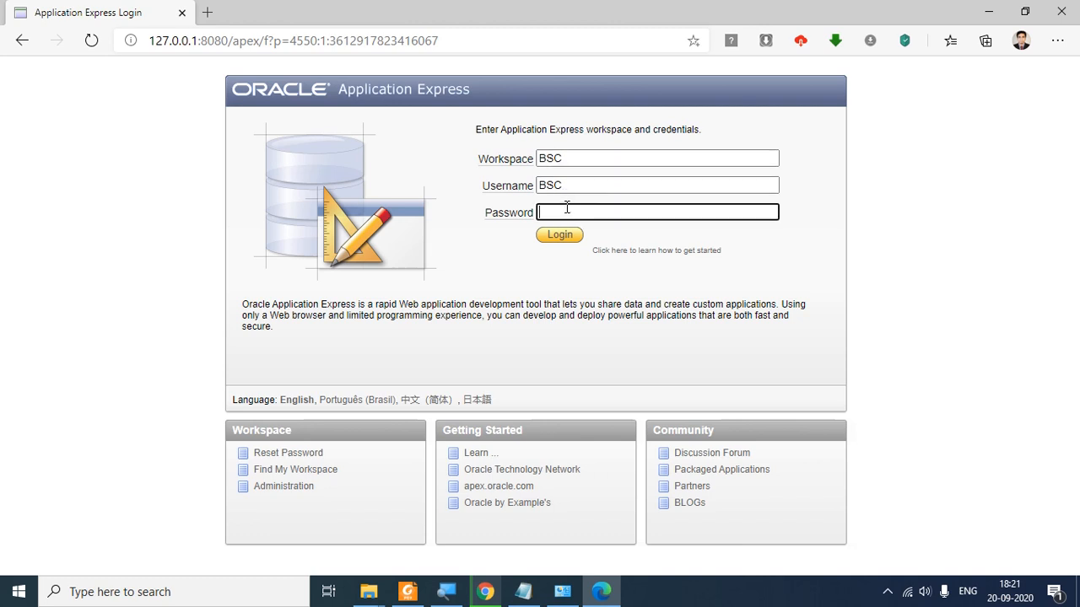
{"action": "type", "text": "bsc"}
{"action": "left_click", "coordinate": [563, 242]}
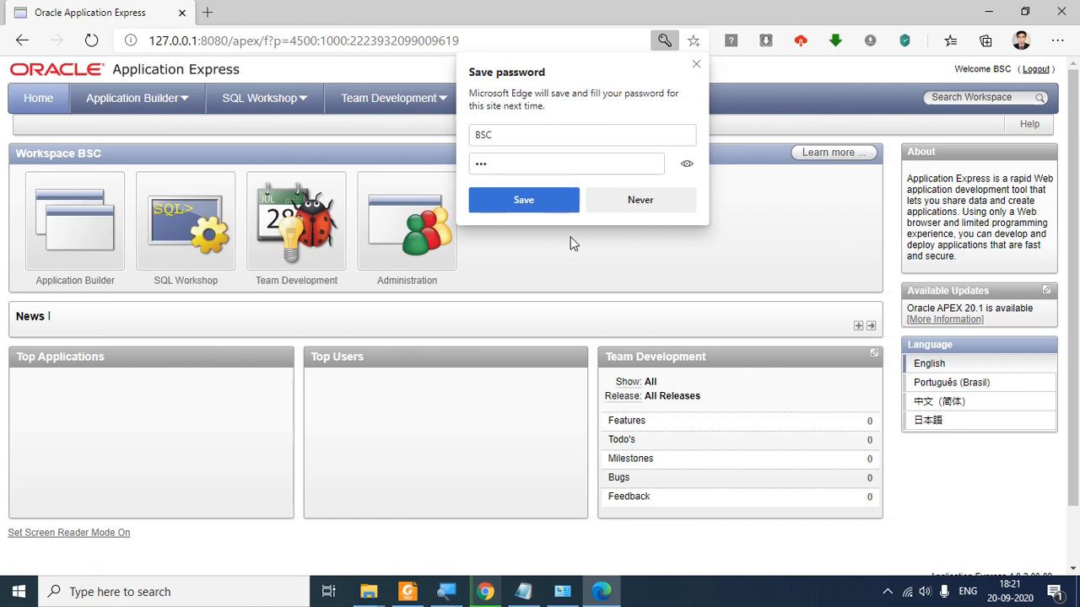
{"action": "left_click", "coordinate": [524, 200]}
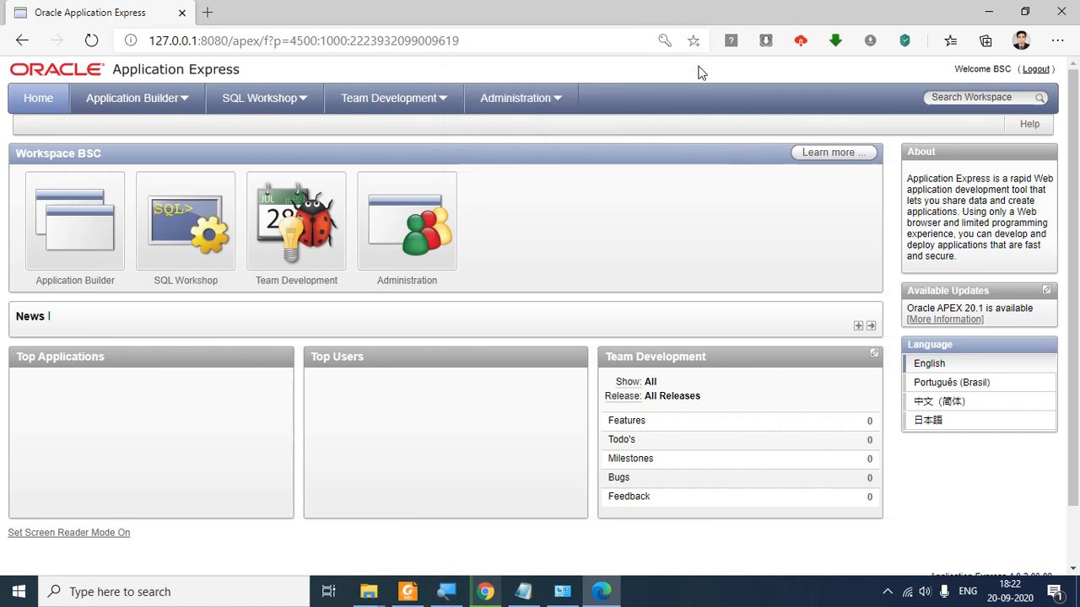
{"action": "left_click", "coordinate": [696, 64]}
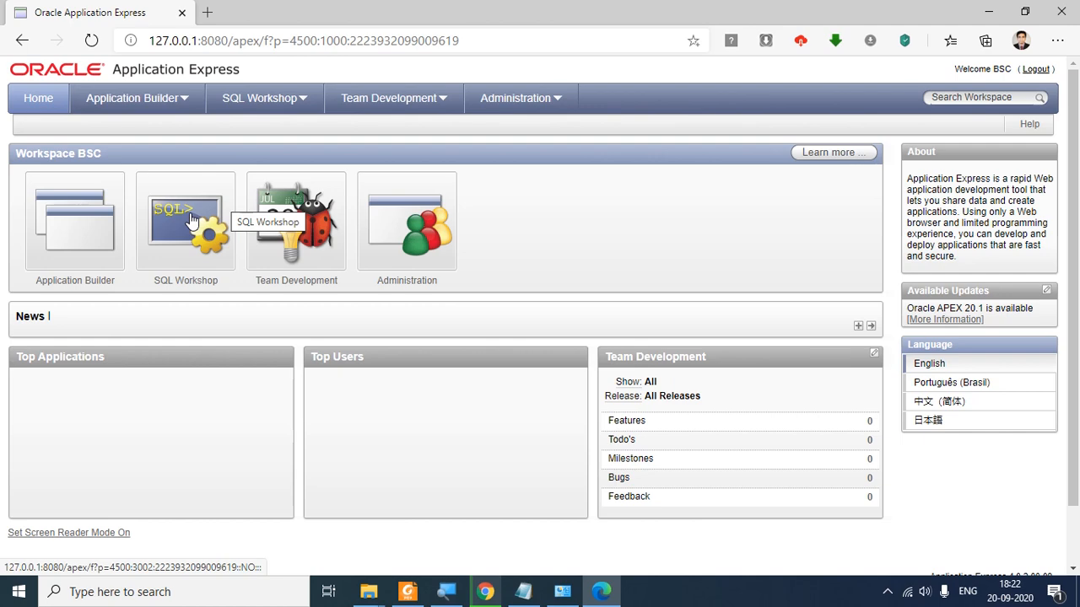
Step: Go to SQL Workshop > SQL Commands, checking the Notepad query list before returning
{"action": "left_click", "coordinate": [191, 219]}
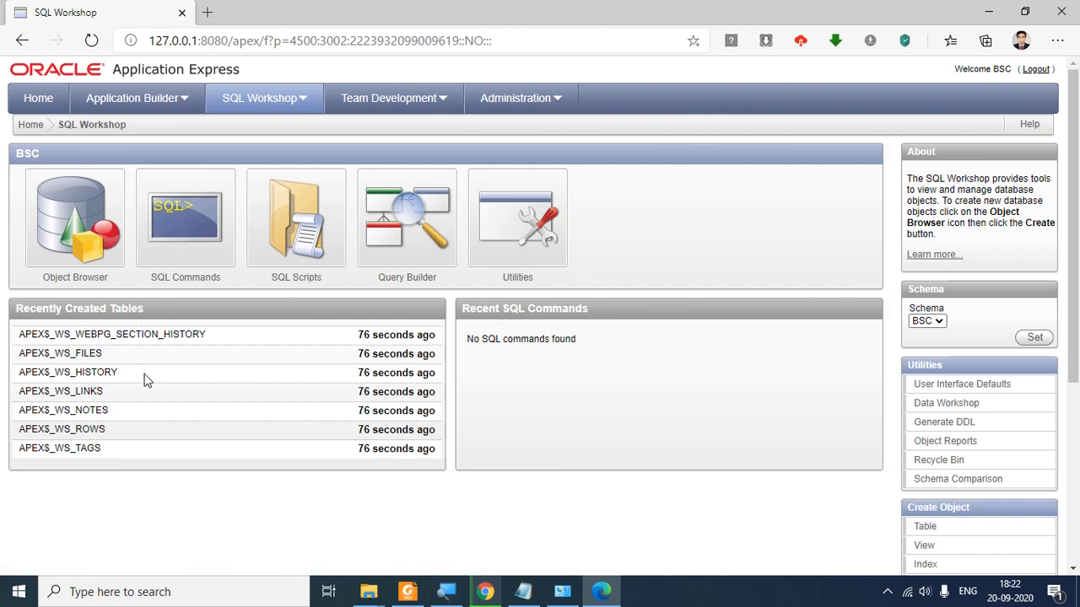
{"action": "left_click", "coordinate": [192, 281]}
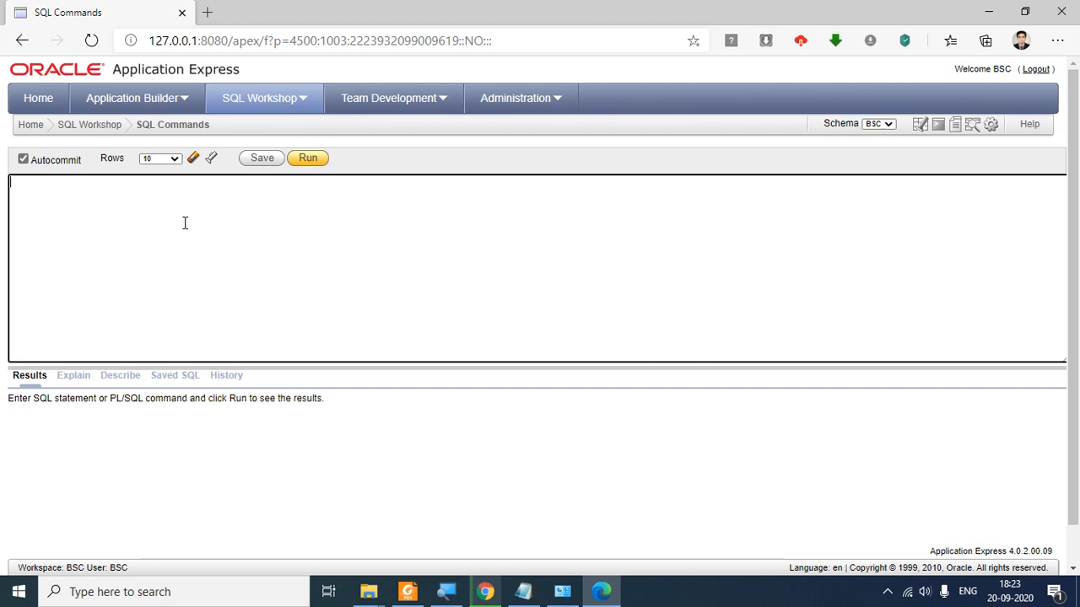
{"action": "left_click", "coordinate": [524, 593]}
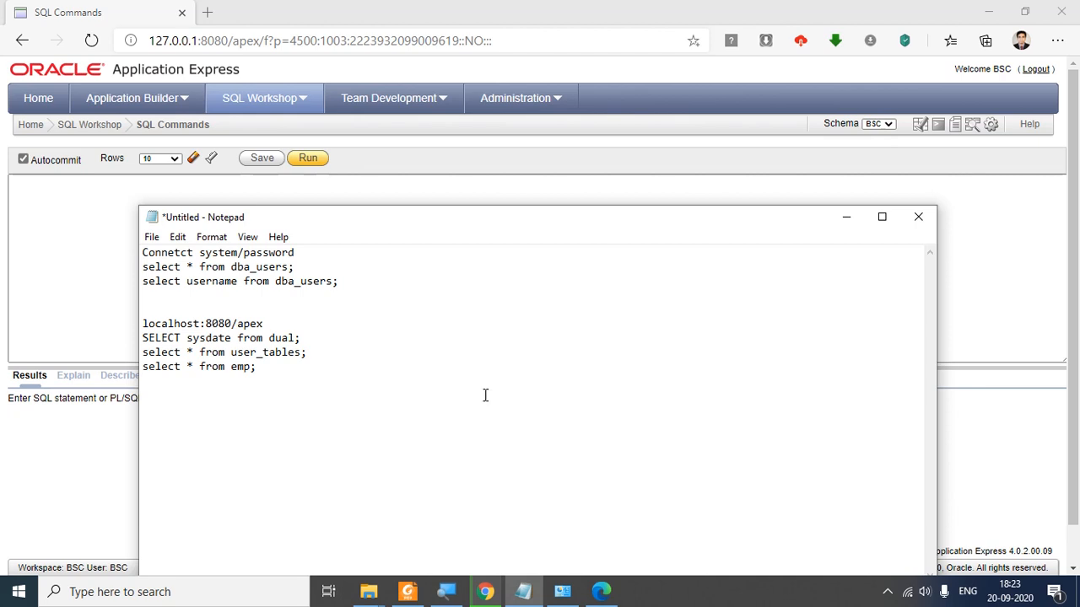
{"action": "left_click", "coordinate": [477, 18]}
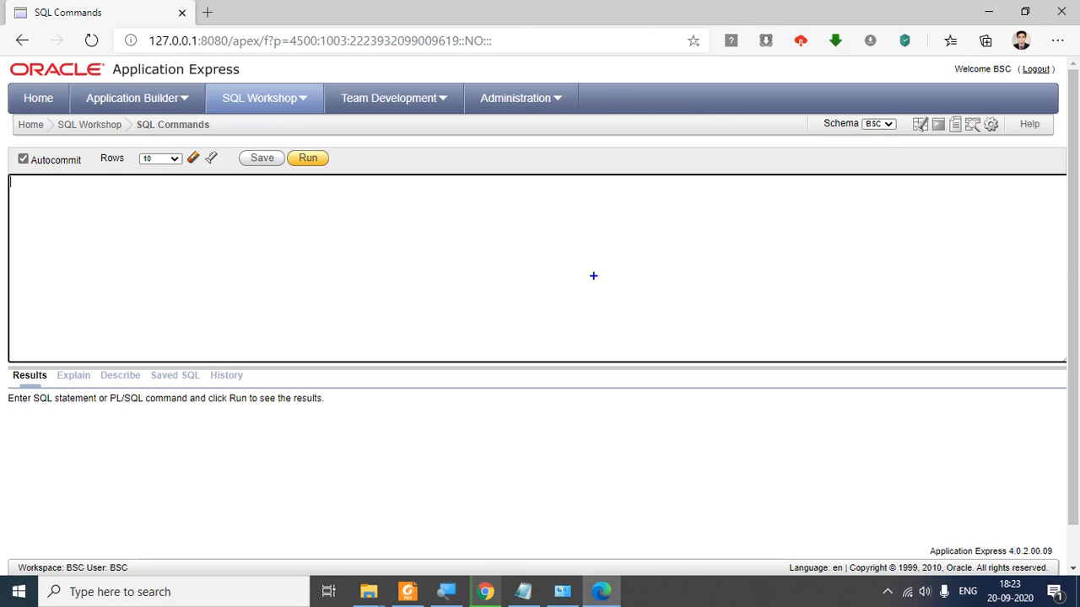
{"action": "left_click_drag", "start_coordinate": [552, 199], "coordinate": [933, 382]}
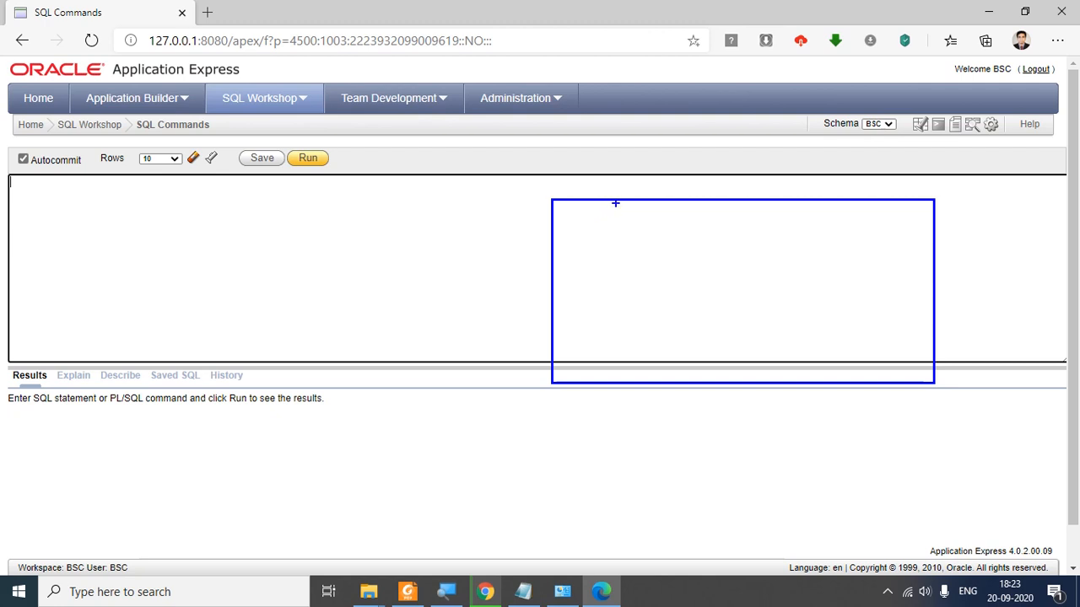
{"action": "mouse_move", "coordinate": [617, 203]}
{"action": "left_mouse_down"}
{"action": "mouse_move", "coordinate": [627, 356]}
{"action": "mouse_move", "coordinate": [617, 385]}
{"action": "left_mouse_up"}
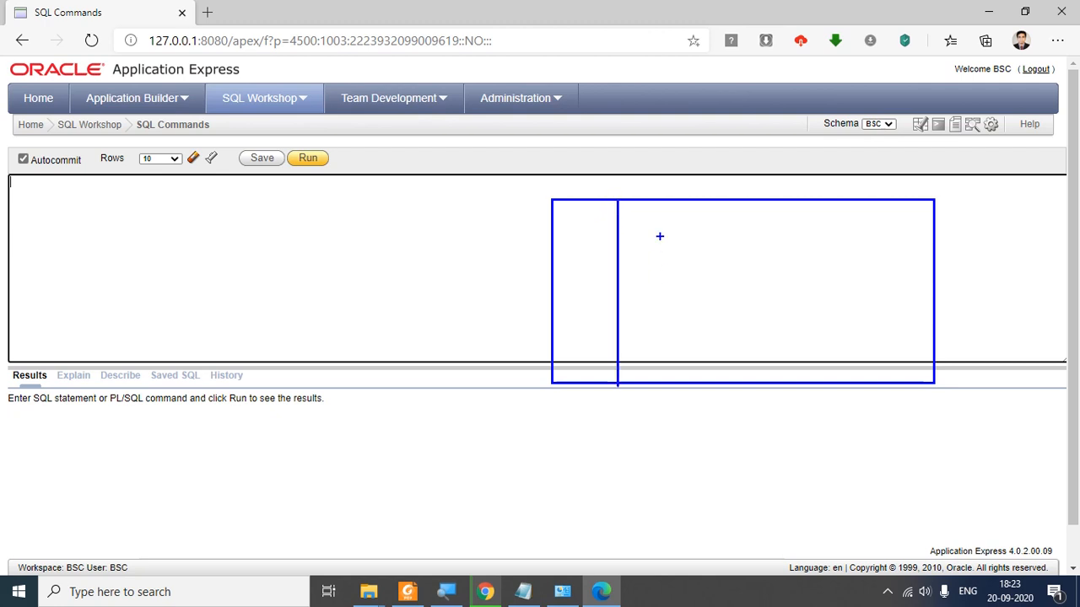
{"action": "left_click_drag", "start_coordinate": [670, 206], "coordinate": [670, 388]}
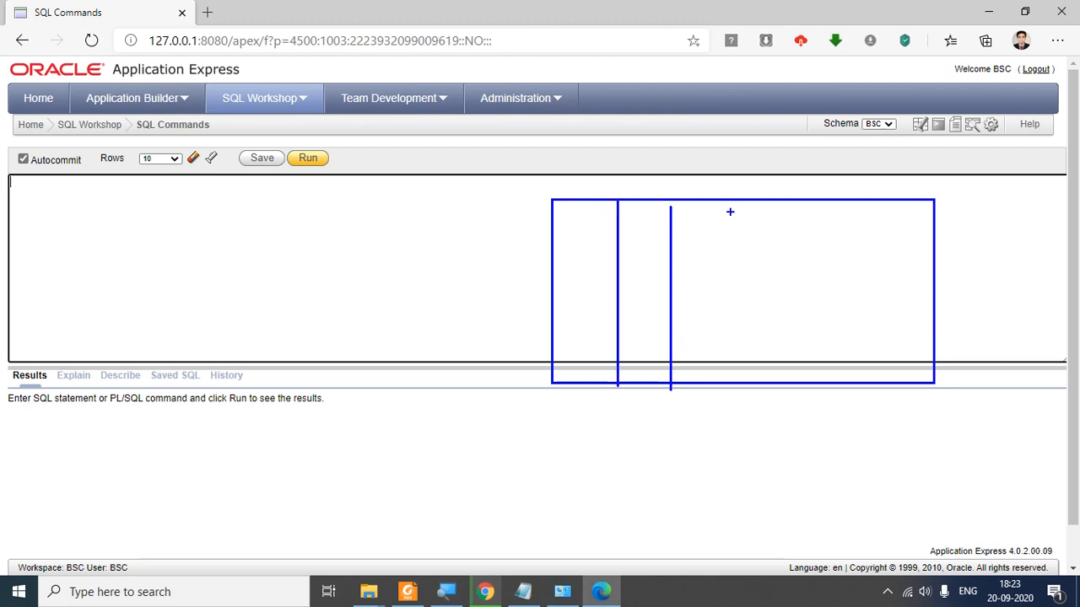
{"action": "left_click_drag", "start_coordinate": [728, 201], "coordinate": [729, 382]}
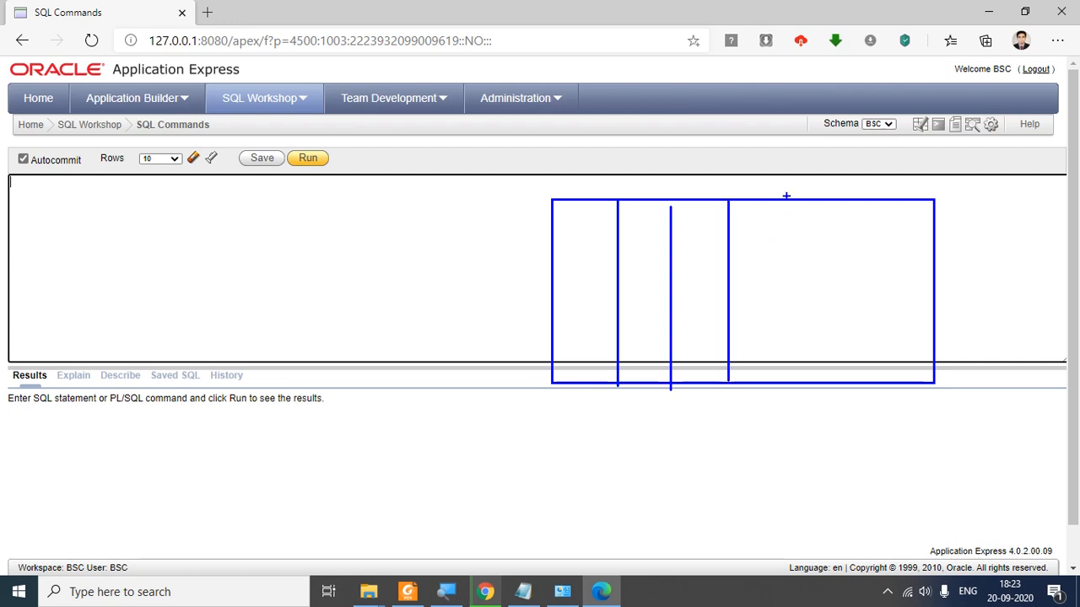
{"action": "left_click_drag", "start_coordinate": [786, 199], "coordinate": [788, 384]}
{"action": "left_click_drag", "start_coordinate": [828, 202], "coordinate": [848, 392]}
{"action": "left_click_drag", "start_coordinate": [870, 208], "coordinate": [870, 388]}
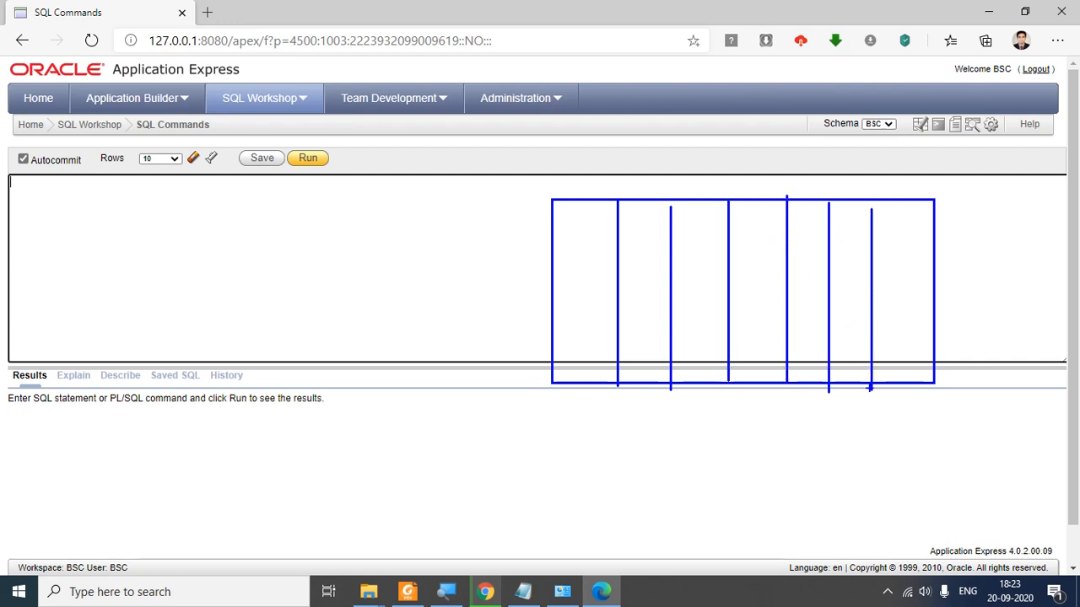
{"action": "left_click_drag", "start_coordinate": [549, 234], "coordinate": [919, 239]}
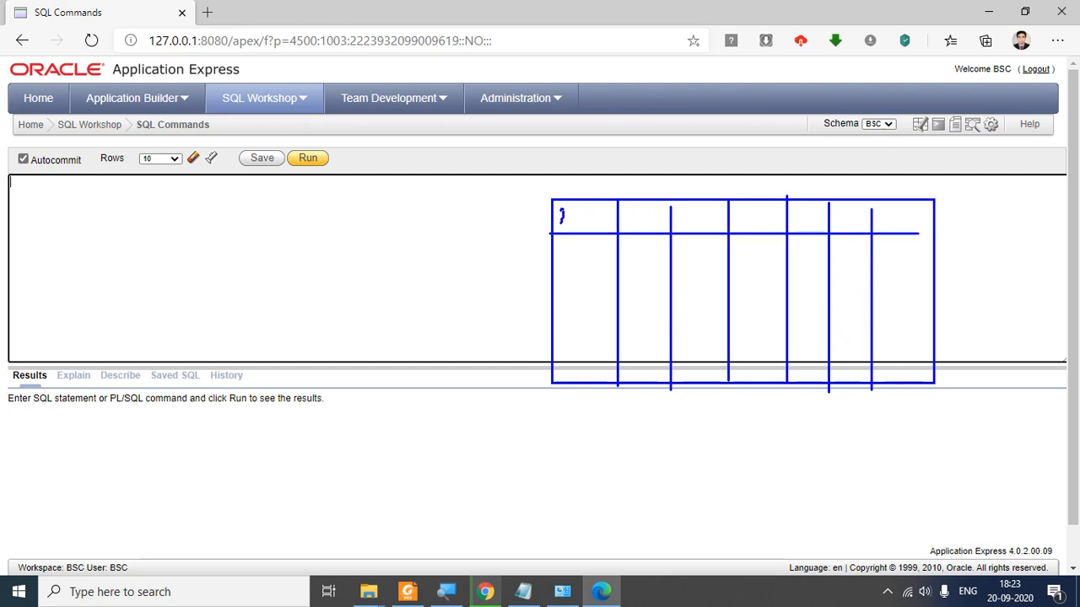
{"action": "left_click_drag", "start_coordinate": [628, 216], "coordinate": [629, 223]}
{"action": "left_click_drag", "start_coordinate": [550, 270], "coordinate": [873, 270]}
{"action": "left_click_drag", "start_coordinate": [553, 306], "coordinate": [1010, 305]}
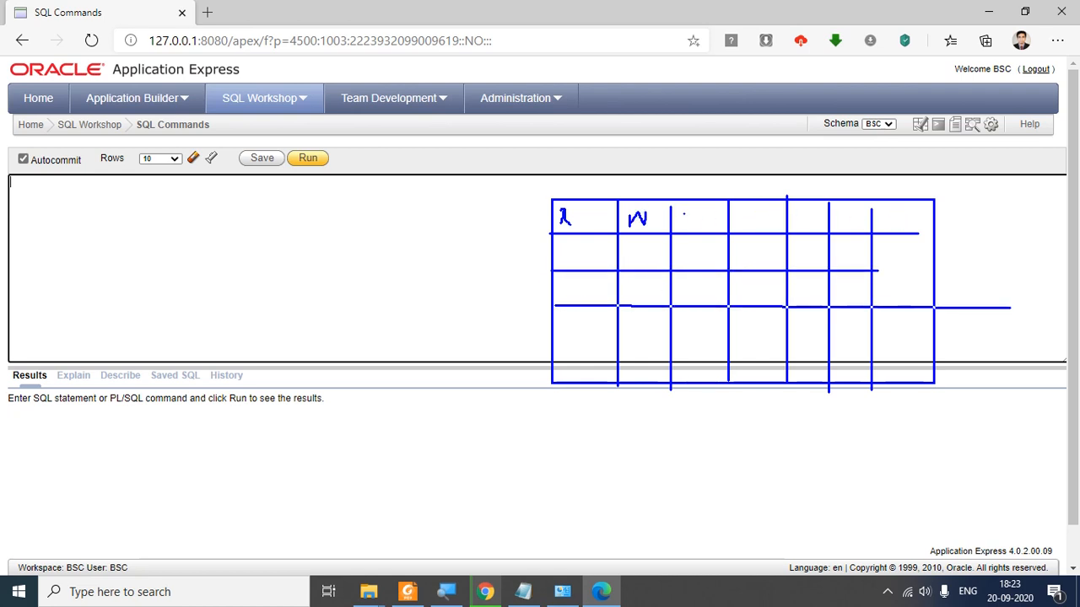
{"action": "left_click_drag", "start_coordinate": [550, 346], "coordinate": [939, 346]}
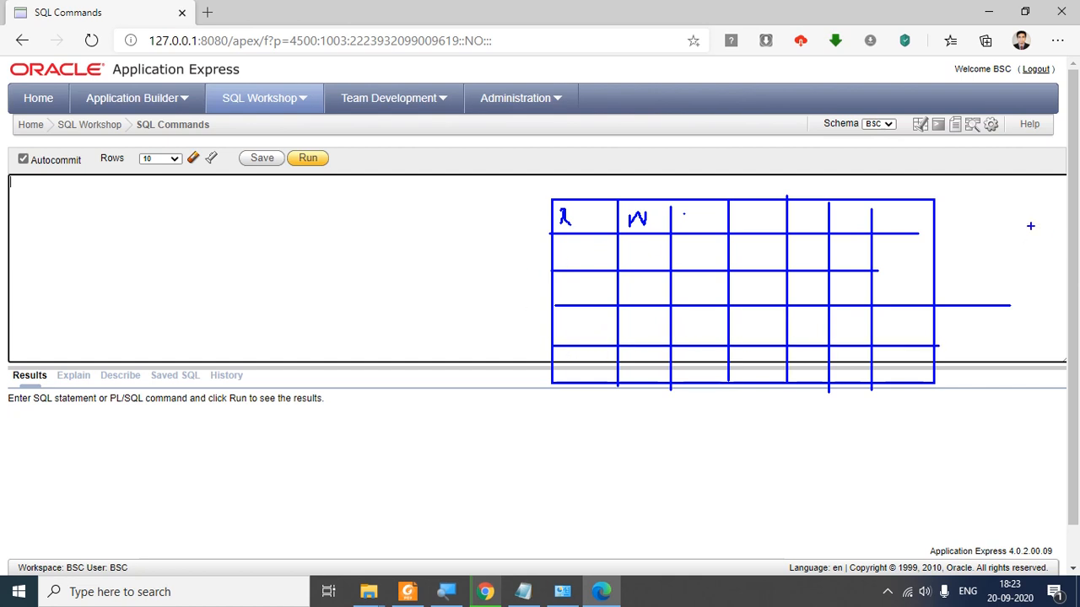
{"action": "mouse_move", "coordinate": [963, 204]}
{"action": "left_mouse_down"}
{"action": "mouse_move", "coordinate": [976, 201]}
{"action": "mouse_move", "coordinate": [978, 222]}
{"action": "mouse_move", "coordinate": [1003, 211]}
{"action": "mouse_move", "coordinate": [1019, 222]}
{"action": "mouse_move", "coordinate": [1009, 234]}
{"action": "left_mouse_up"}
{"action": "mouse_move", "coordinate": [1027, 184]}
{"action": "left_mouse_down"}
{"action": "mouse_move", "coordinate": [1030, 232]}
{"action": "mouse_move", "coordinate": [1051, 226]}
{"action": "left_mouse_up"}
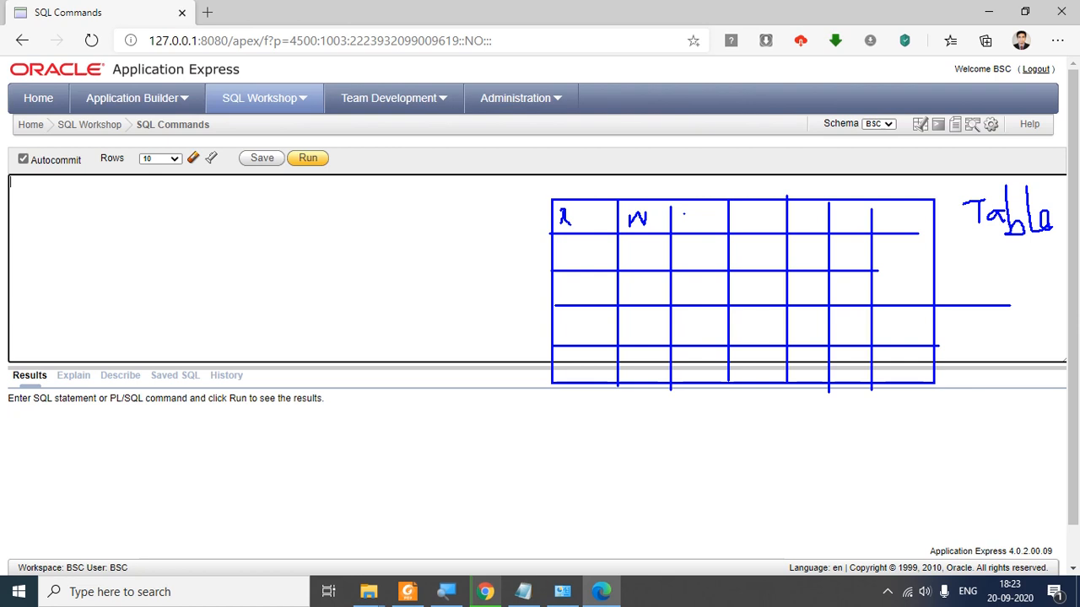
{"action": "left_click_drag", "start_coordinate": [48, 216], "coordinate": [130, 246]}
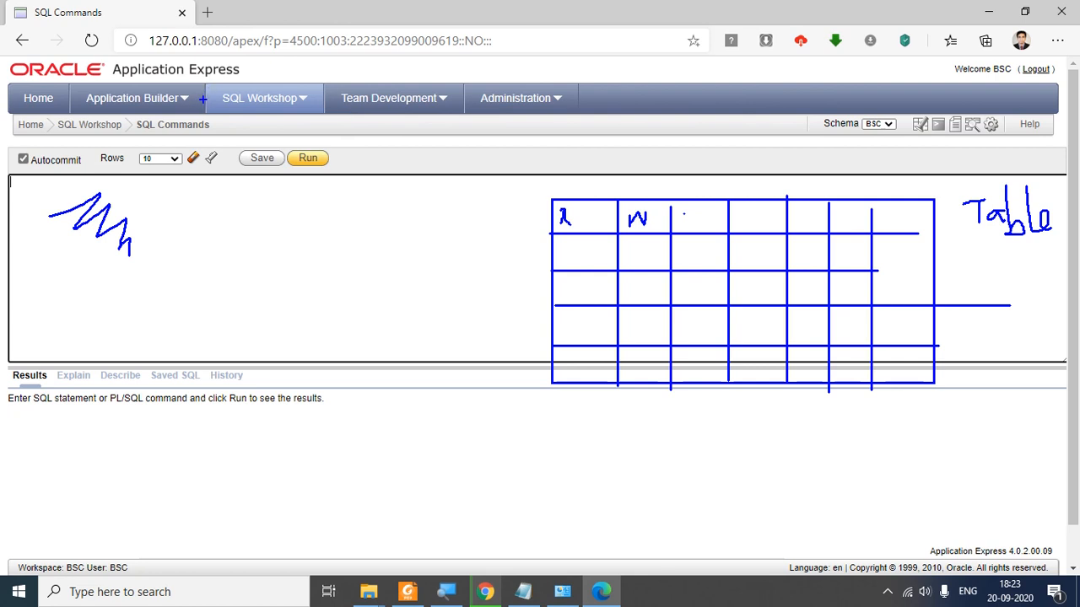
{"action": "key", "text": "Escape"}
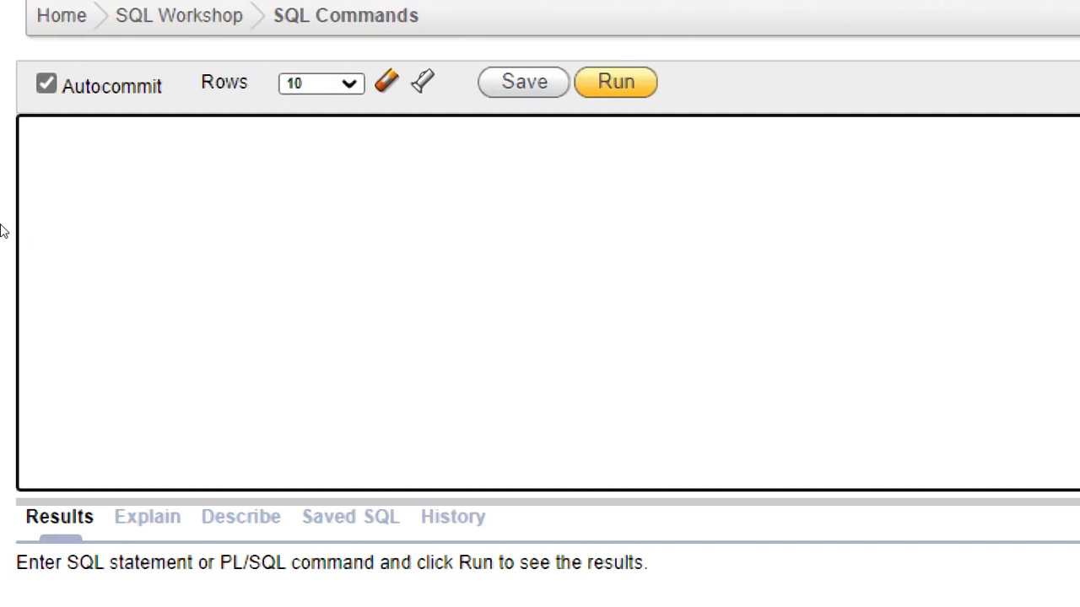
Step: Run 'select * from user_tables;' in the SQL Commands editor
{"action": "left_click", "coordinate": [102, 235]}
{"action": "type", "text": "select"}
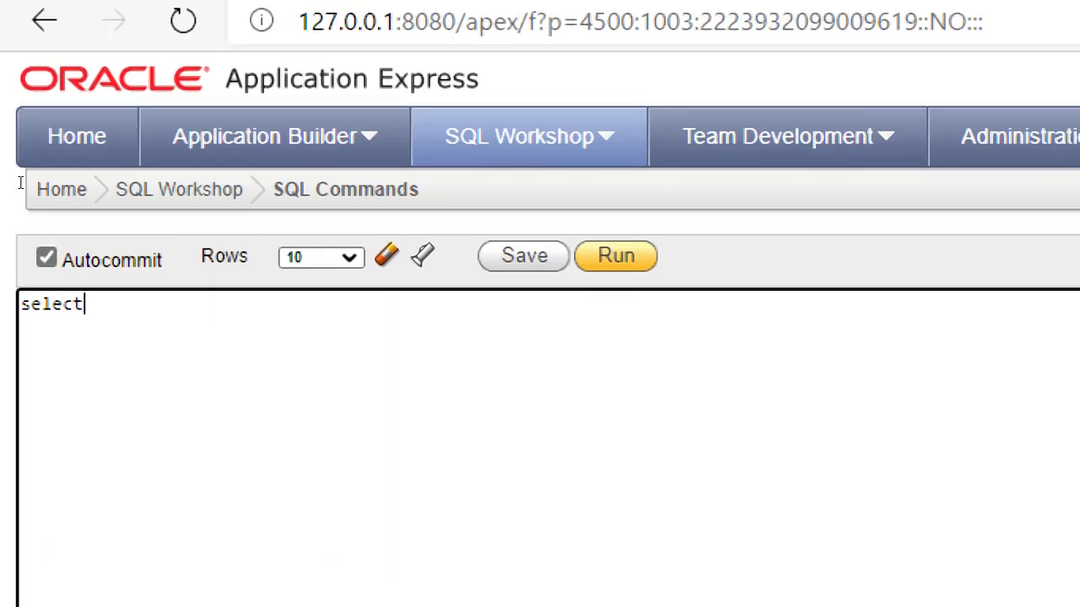
{"action": "type", "text": " * from u"}
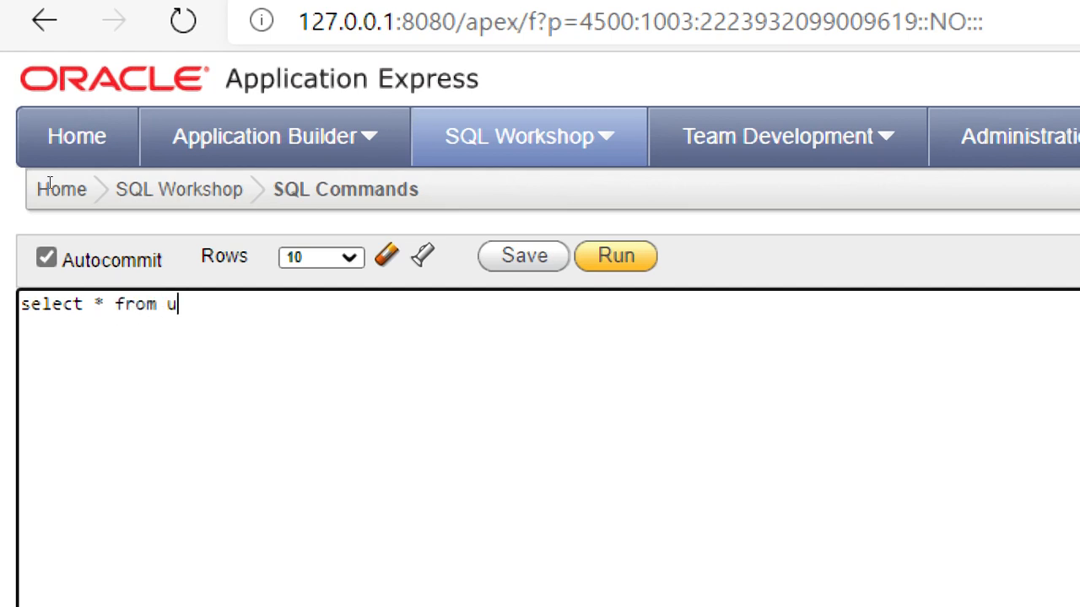
{"action": "type", "text": "ser_tables"}
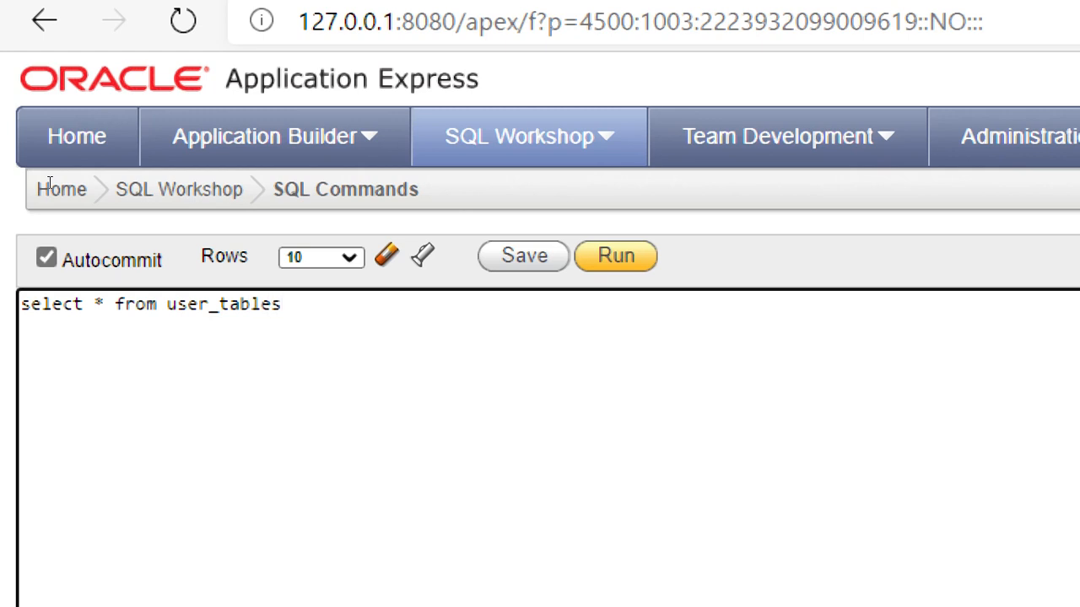
{"action": "type", "text": ";"}
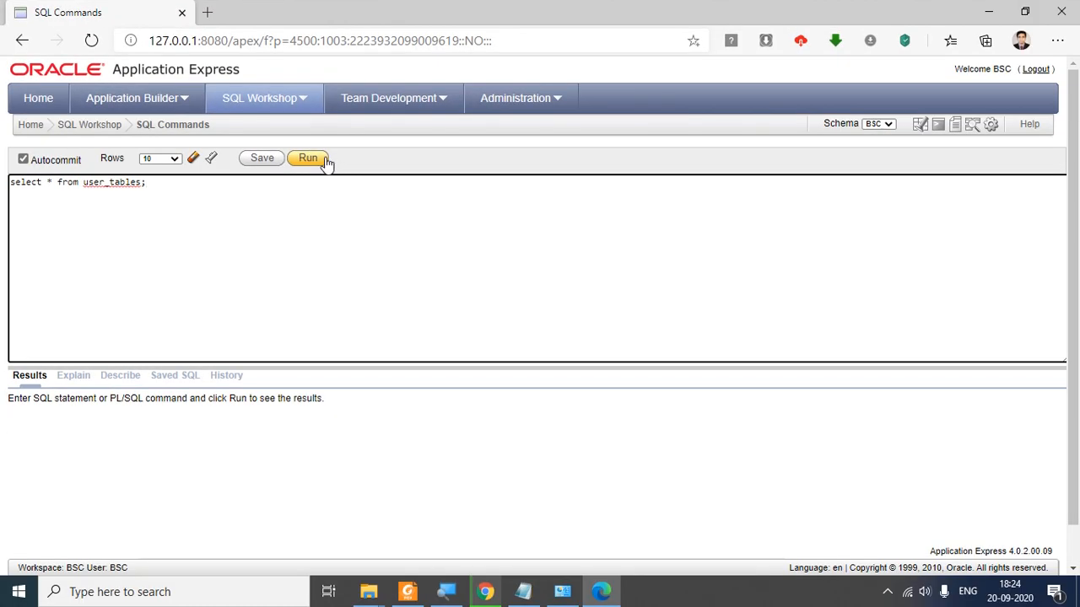
{"action": "left_click", "coordinate": [309, 159]}
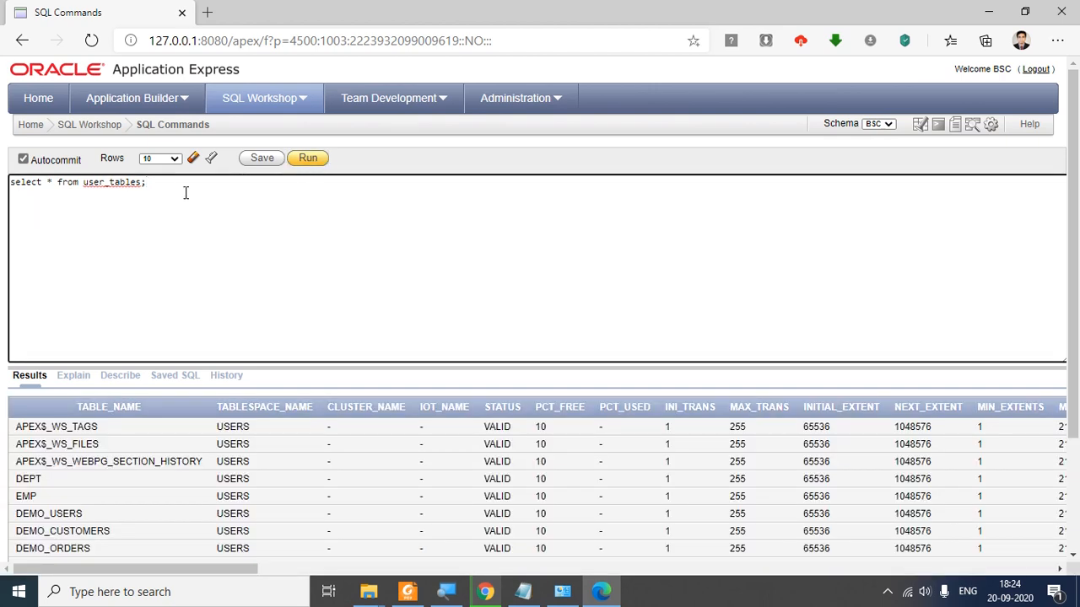
Step: Highlight the DEPT, DEMO_ORDERS and EMP tables in the results, then return to the query's end
{"action": "left_click_drag", "start_coordinate": [153, 183], "coordinate": [3, 177]}
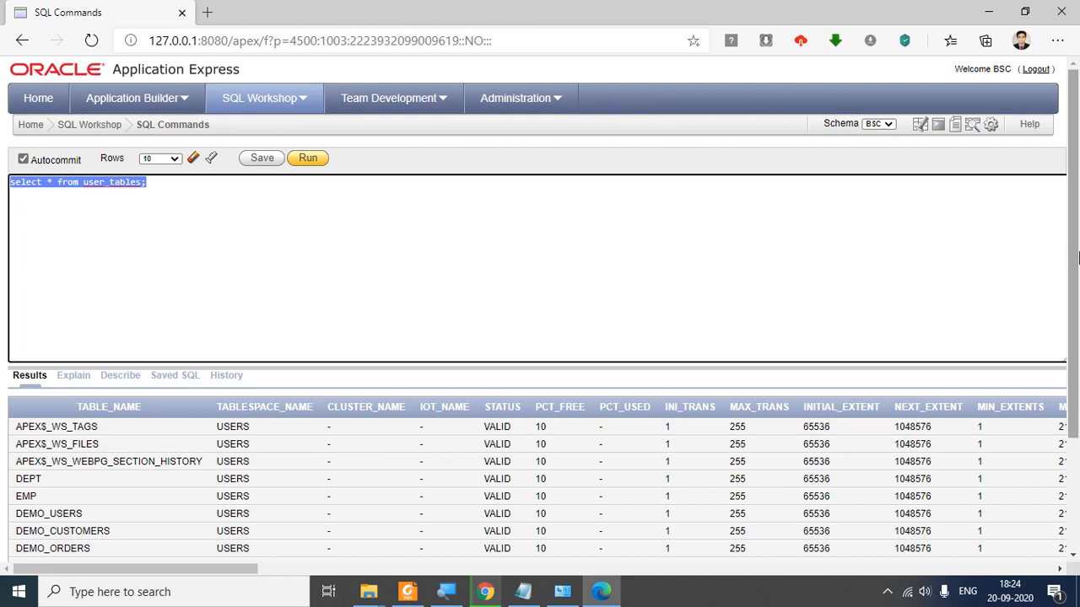
{"action": "left_click_drag", "start_coordinate": [1076, 235], "coordinate": [1077, 386]}
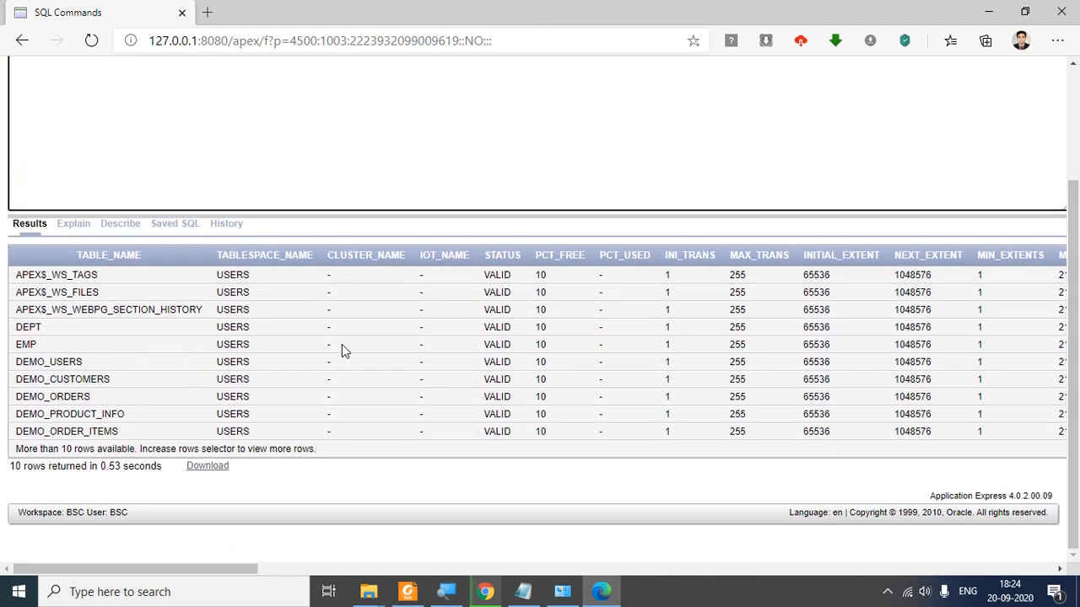
{"action": "left_click", "coordinate": [29, 345]}
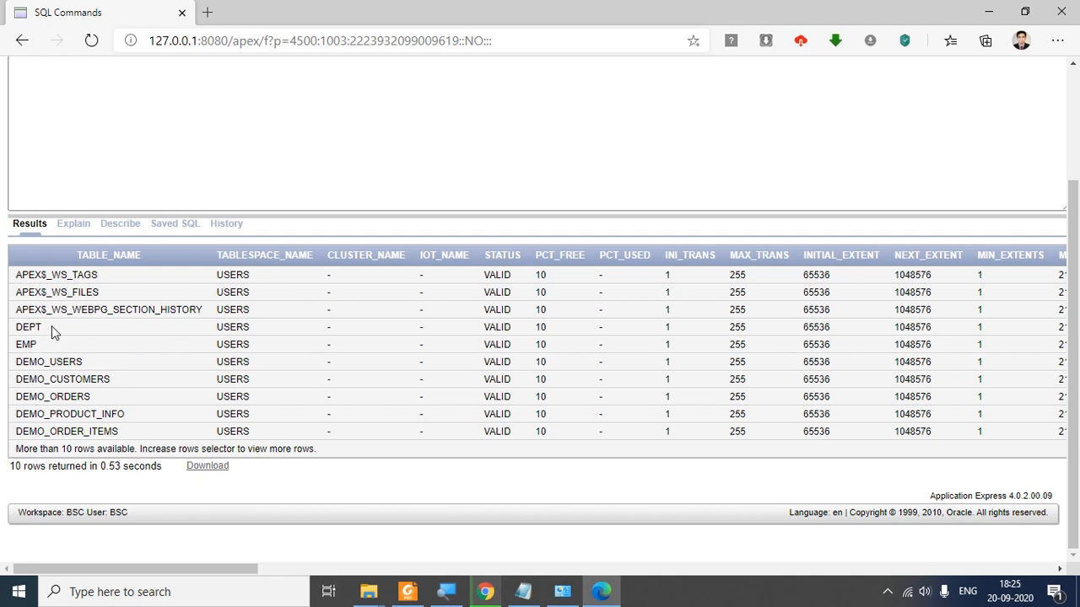
{"action": "left_click_drag", "start_coordinate": [51, 331], "coordinate": [15, 329]}
{"action": "left_click_drag", "start_coordinate": [92, 399], "coordinate": [149, 385]}
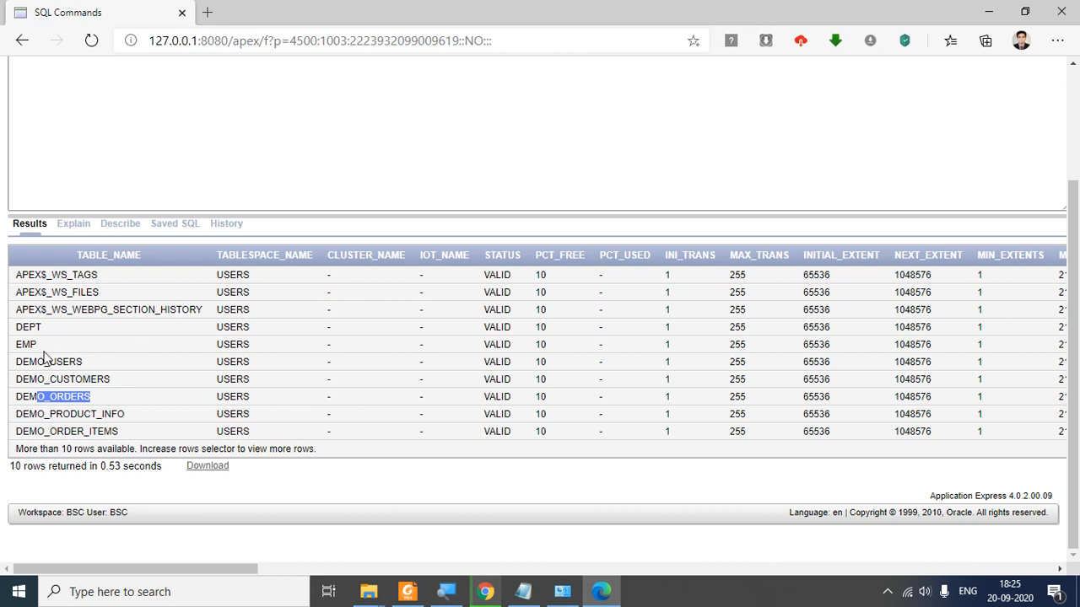
{"action": "left_click_drag", "start_coordinate": [41, 350], "coordinate": [16, 347]}
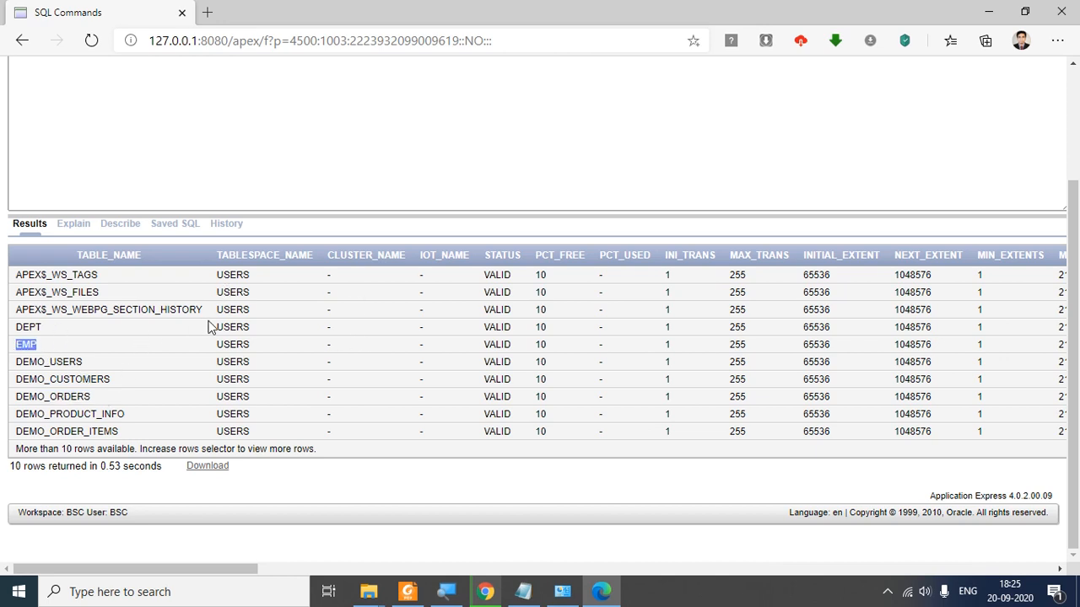
{"action": "scroll", "coordinate": [202, 305], "scroll_direction": "up", "scroll_amount": 3}
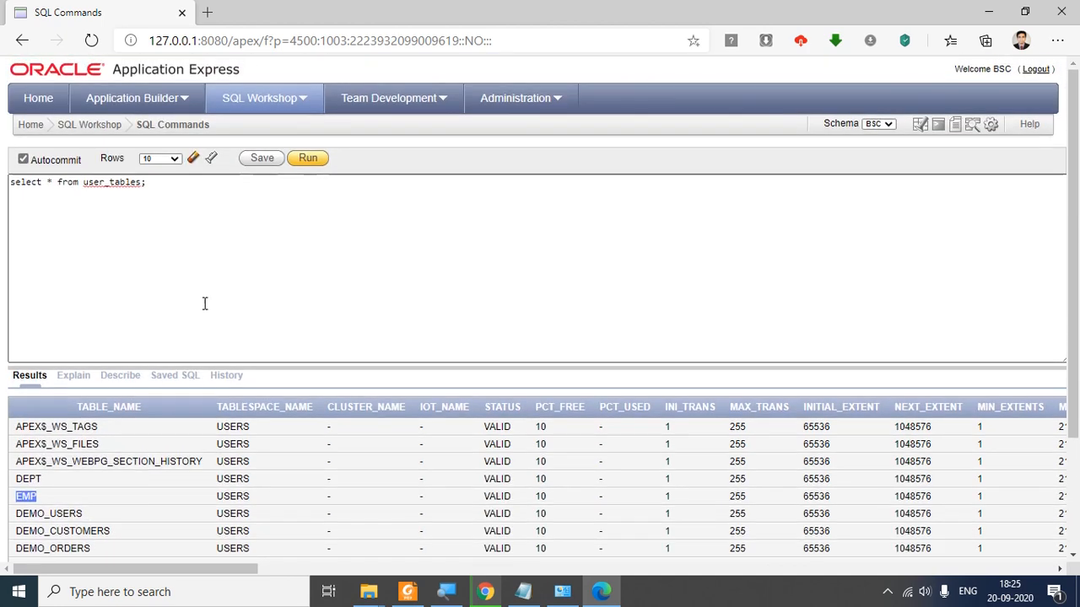
{"action": "left_click", "coordinate": [172, 182]}
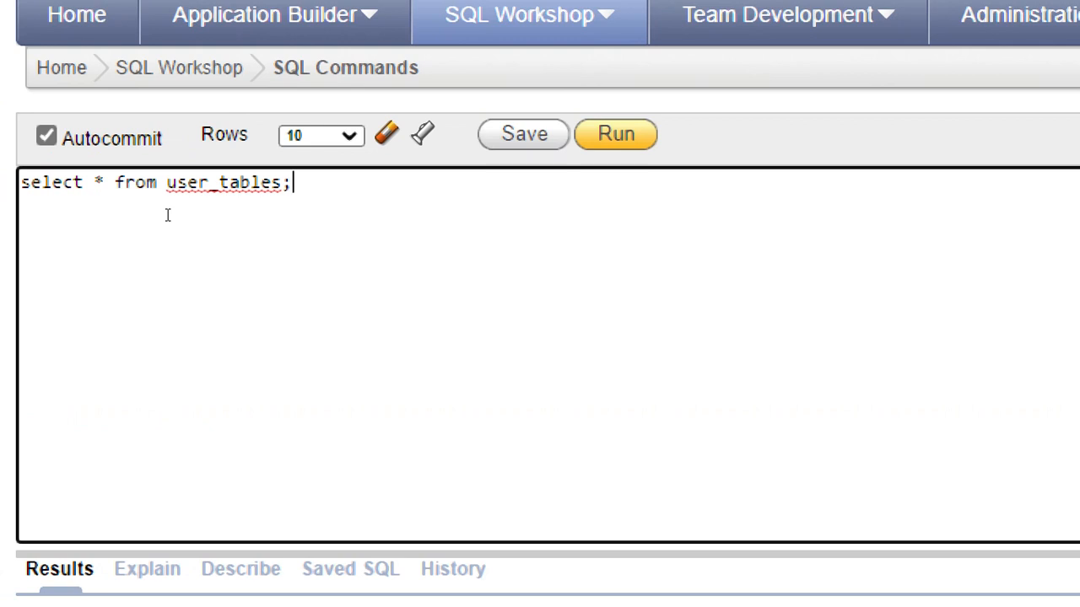
Step: Add 'select * from emp;' on a new line, select it, and run it
{"action": "key", "text": "Return"}
{"action": "type", "text": "select * from e"}
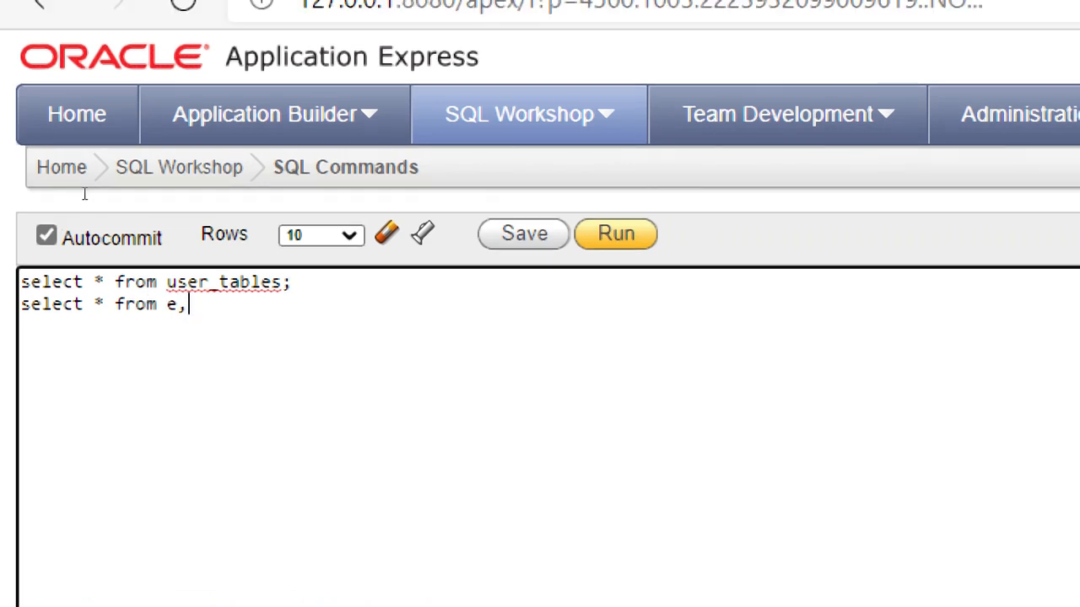
{"action": "type", "text": " mp;"}
{"action": "key", "text": "ctrl+shift+Left"}
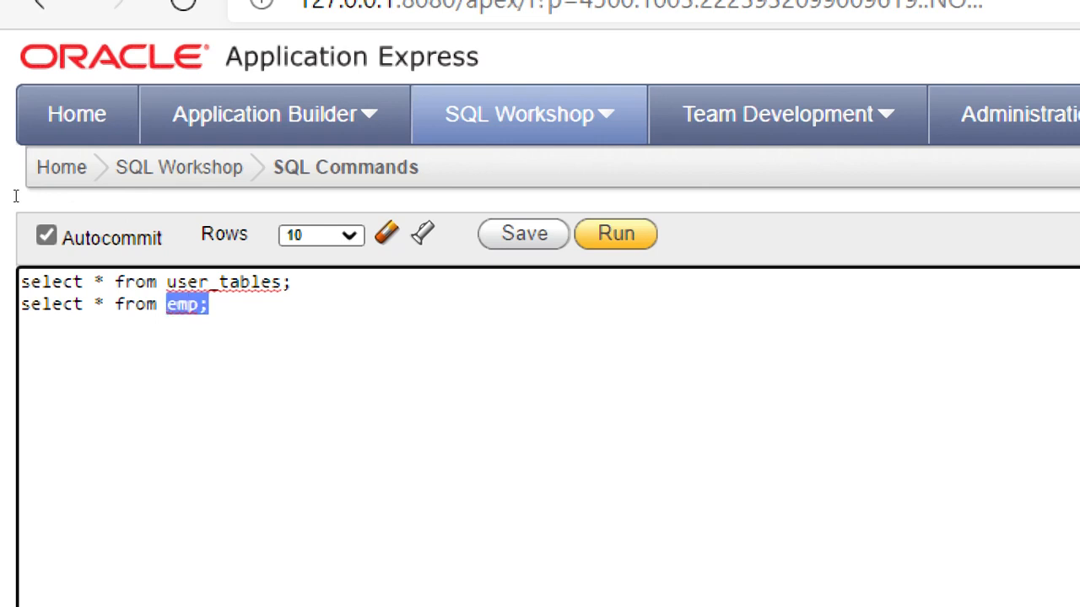
{"action": "key", "text": "shift+Left"}
{"action": "key", "text": "shift+Left"}
{"action": "key", "text": "shift+Left"}
{"action": "key", "text": "shift+Left"}
{"action": "key", "text": "shift+Left"}
{"action": "key", "text": "shift+Left"}
{"action": "key", "text": "shift+Left"}
{"action": "key", "text": "shift+Left"}
{"action": "key", "text": "shift+Left"}
{"action": "key", "text": "shift+Left"}
{"action": "key", "text": "shift+Left"}
{"action": "key", "text": "shift+Left"}
{"action": "key", "text": "shift+Left"}
{"action": "key", "text": "shift+Left"}
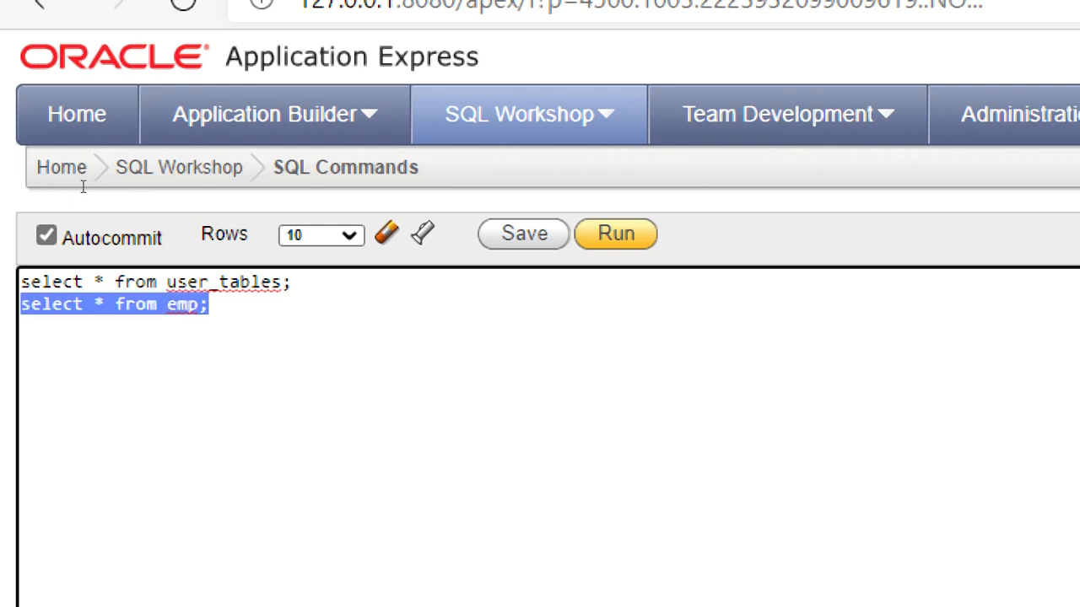
{"action": "key", "text": "shift+F10"}
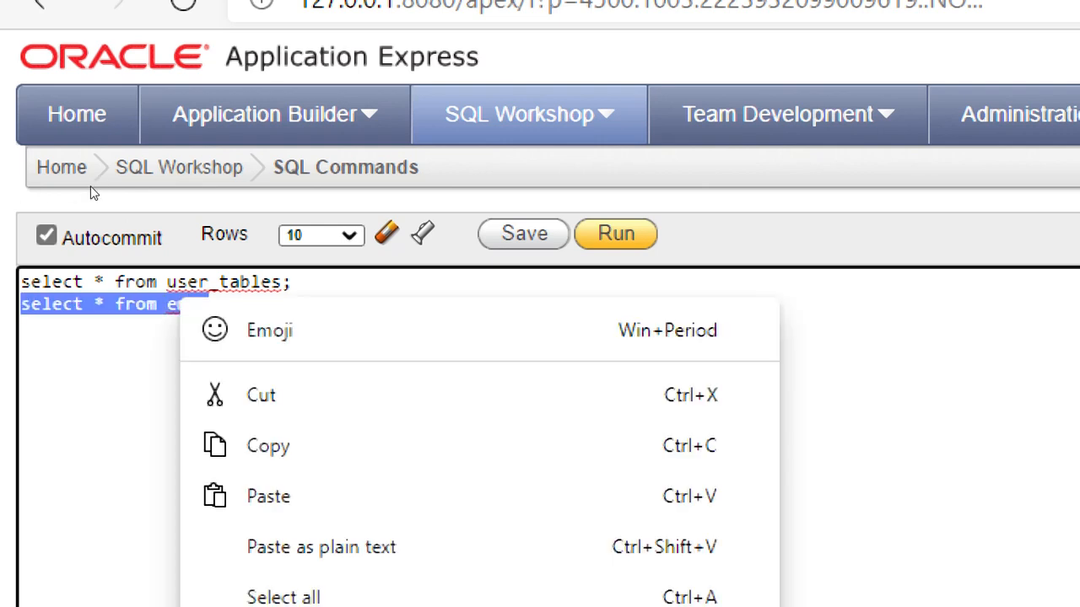
{"action": "key", "text": "Escape"}
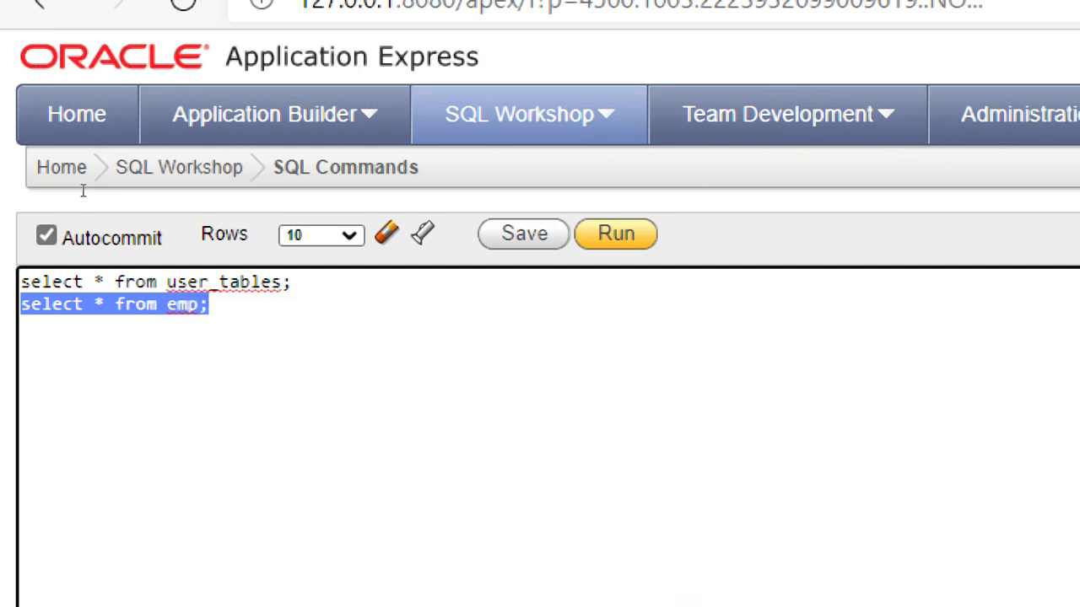
{"action": "key", "text": "Right"}
{"action": "key", "text": "ctrl+Left"}
{"action": "key", "text": "End"}
{"action": "key", "text": "shift+Left"}
{"action": "key", "text": "shift+Left"}
{"action": "key", "text": "shift+Left"}
{"action": "key", "text": "shift+Left"}
{"action": "key", "text": "shift+Left"}
{"action": "key", "text": "shift+Left"}
{"action": "key", "text": "shift+Left"}
{"action": "key", "text": "shift+Left"}
{"action": "key", "text": "shift+Left"}
{"action": "key", "text": "shift+Left"}
{"action": "key", "text": "shift+Left"}
{"action": "key", "text": "shift+Left"}
{"action": "key", "text": "shift+Left"}
{"action": "key", "text": "shift+Left"}
{"action": "key", "text": "shift+Left"}
{"action": "key", "text": "shift+Left"}
{"action": "key", "text": "shift+Left"}
{"action": "key", "text": "shift+Left"}
{"action": "key", "text": "ctrl+Return"}
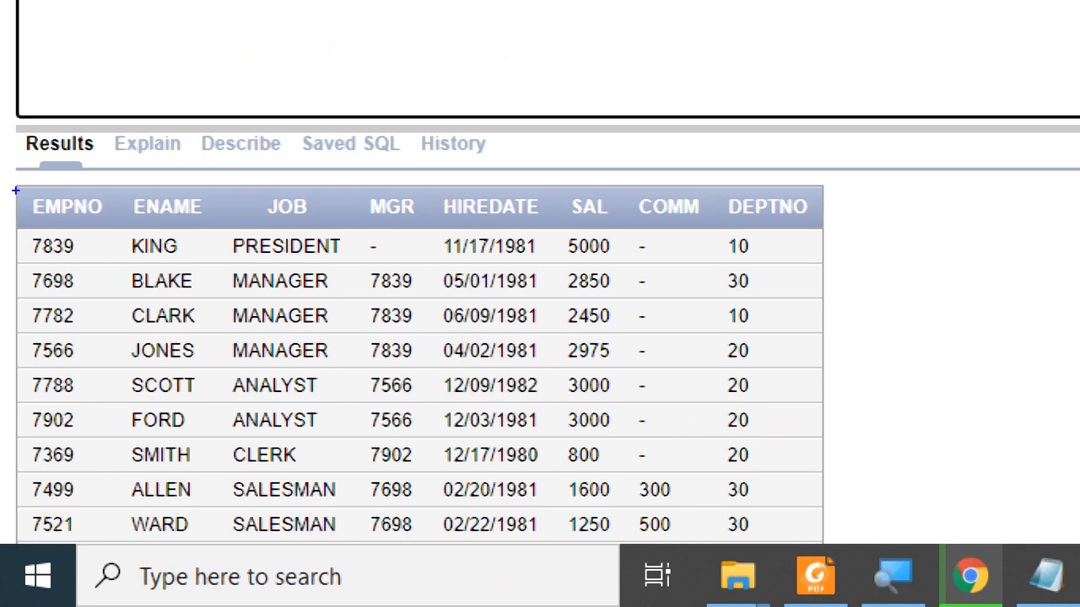
Step: Outline the EMPNO, ENAME and JOB result columns, then clear the annotations
{"action": "mouse_move", "coordinate": [17, 189]}
{"action": "left_mouse_down"}
{"action": "mouse_move", "coordinate": [108, 458]}
{"action": "mouse_move", "coordinate": [109, 537]}
{"action": "left_mouse_up"}
{"action": "mouse_move", "coordinate": [120, 189]}
{"action": "left_mouse_down"}
{"action": "mouse_move", "coordinate": [166, 519]}
{"action": "mouse_move", "coordinate": [204, 533]}
{"action": "left_mouse_up"}
{"action": "mouse_move", "coordinate": [212, 189]}
{"action": "left_mouse_down"}
{"action": "mouse_move", "coordinate": [251, 368]}
{"action": "mouse_move", "coordinate": [350, 538]}
{"action": "left_mouse_up"}
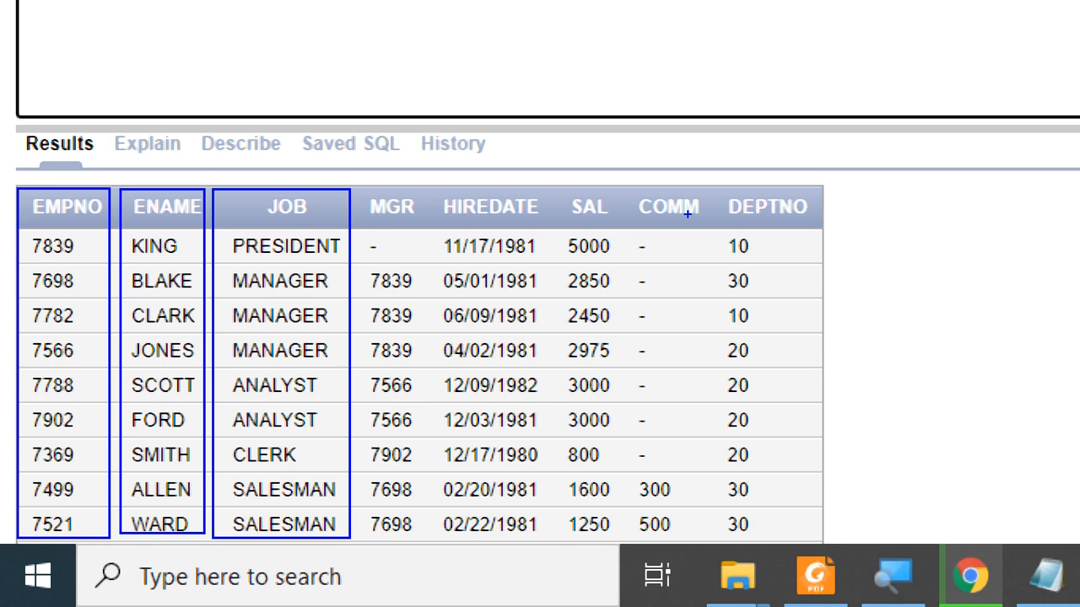
{"action": "key", "text": "Escape"}
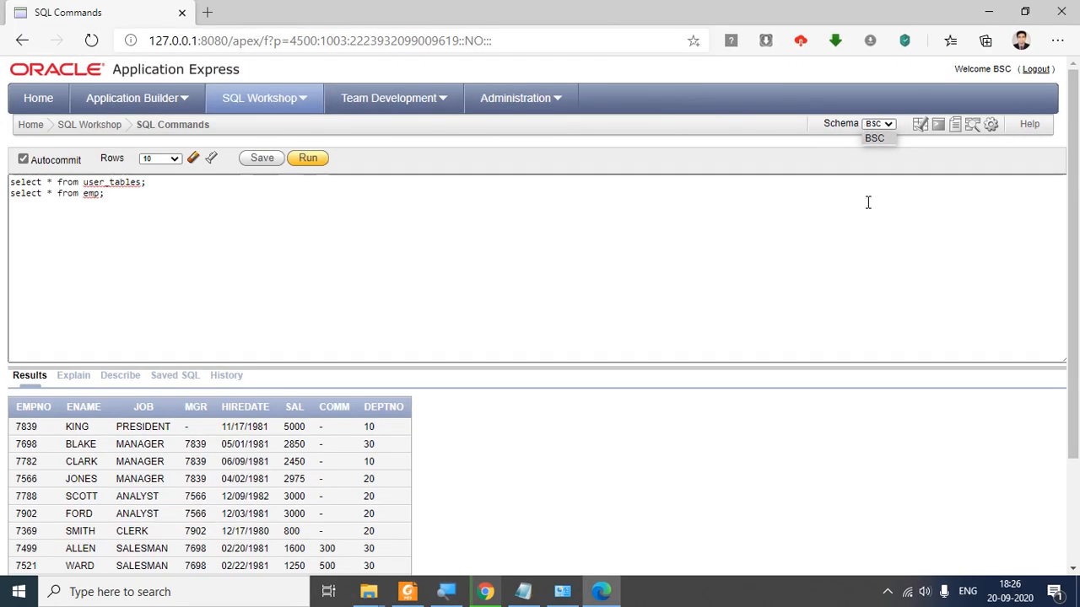
{"action": "left_click", "coordinate": [657, 303]}
{"action": "left_click", "coordinate": [868, 207]}
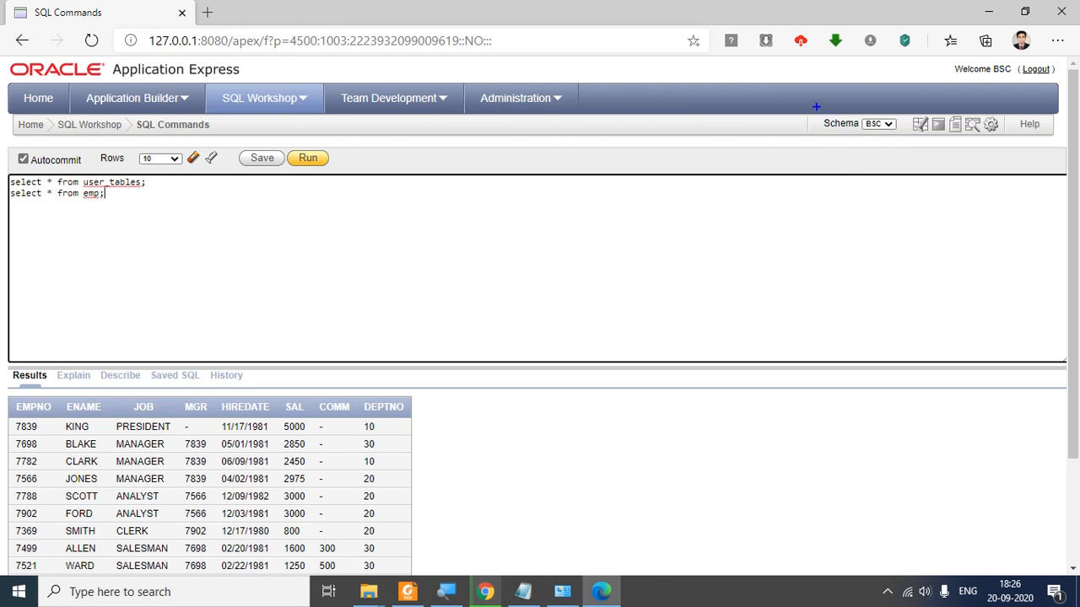
{"action": "left_click_drag", "start_coordinate": [815, 107], "coordinate": [909, 164]}
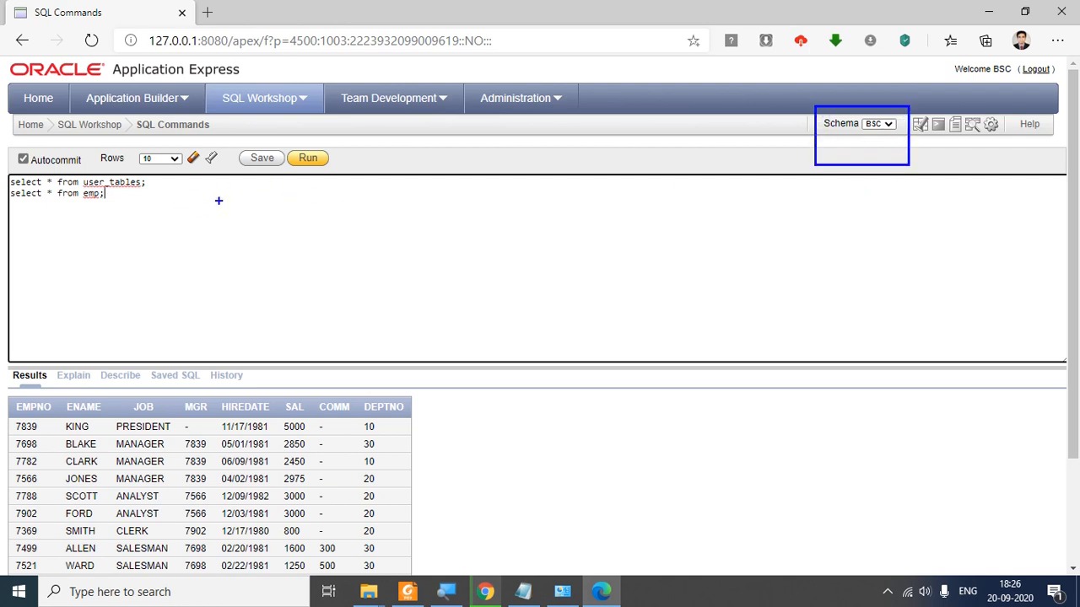
{"action": "mouse_move", "coordinate": [266, 187]}
{"action": "left_mouse_down"}
{"action": "mouse_move", "coordinate": [269, 270]}
{"action": "mouse_move", "coordinate": [465, 315]}
{"action": "left_mouse_up"}
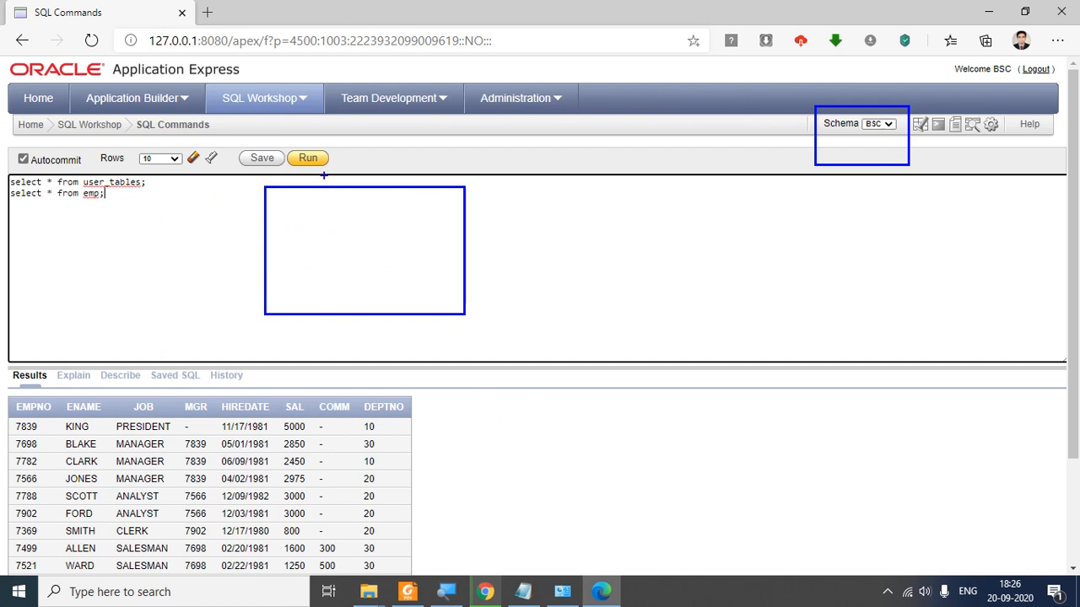
{"action": "key", "text": "Escape"}
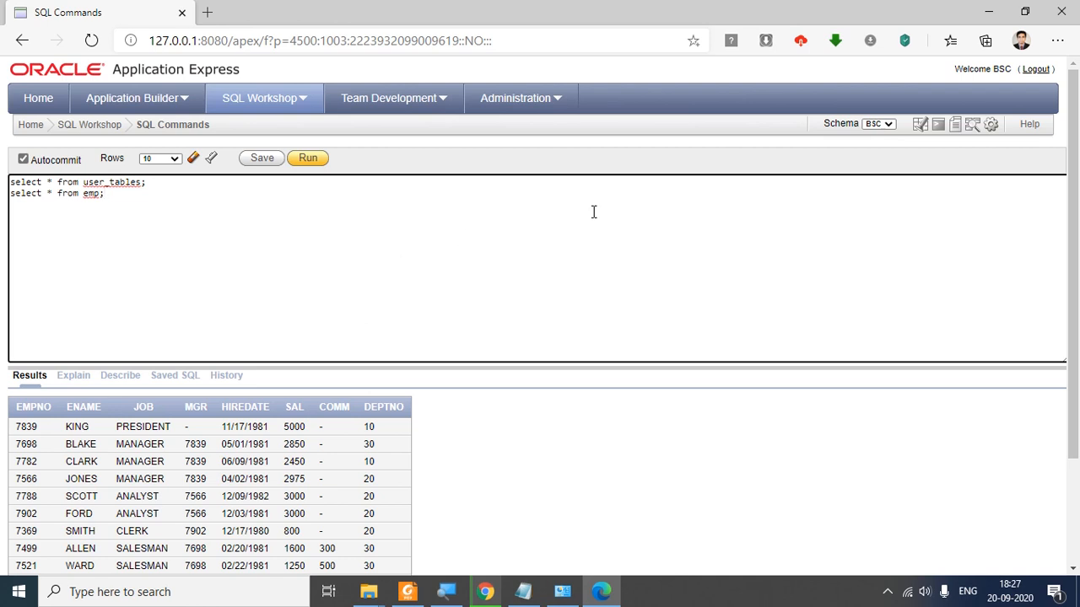
Step: From the Start menu app list, expand the Oracle Database 11g Express Edition folder and browse its shortcuts
{"action": "left_click", "coordinate": [26, 597]}
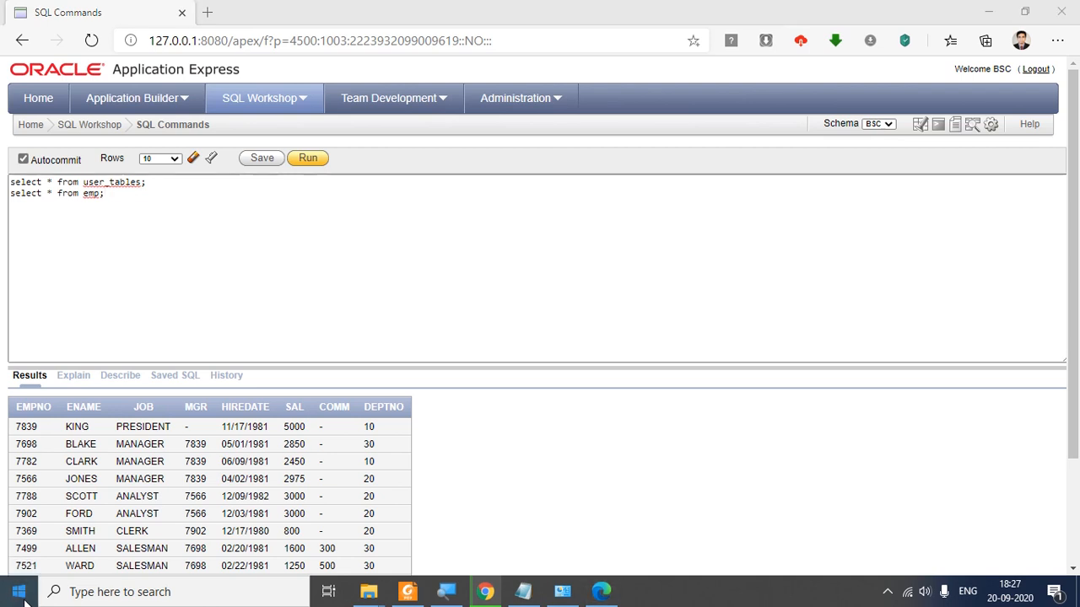
{"action": "left_click", "coordinate": [26, 597]}
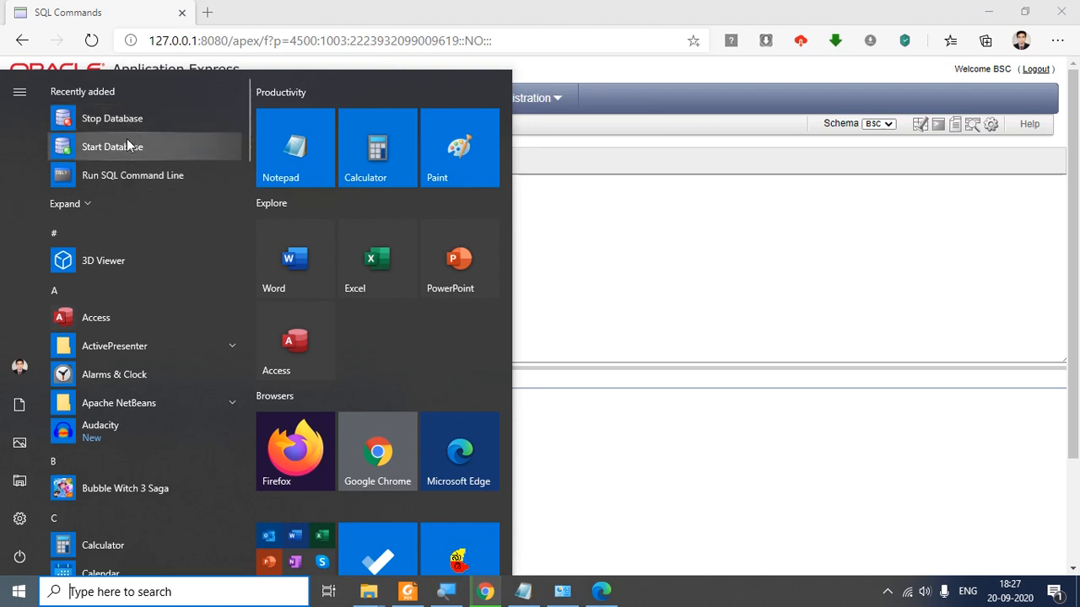
{"action": "scroll", "coordinate": [191, 273], "scroll_direction": "down", "scroll_amount": 1}
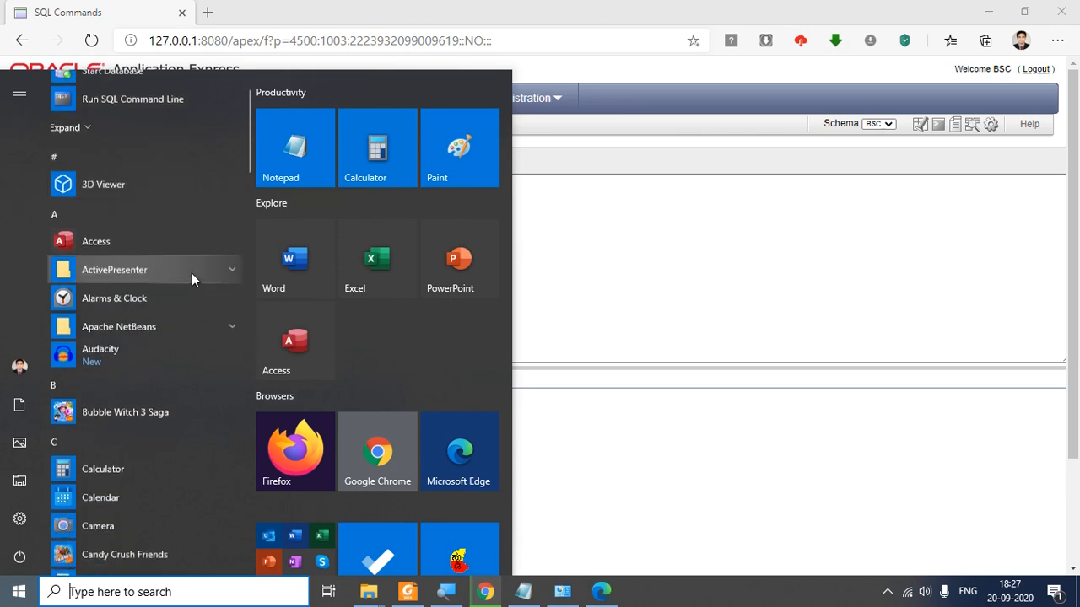
{"action": "scroll", "coordinate": [192, 274], "scroll_direction": "down", "scroll_amount": 8}
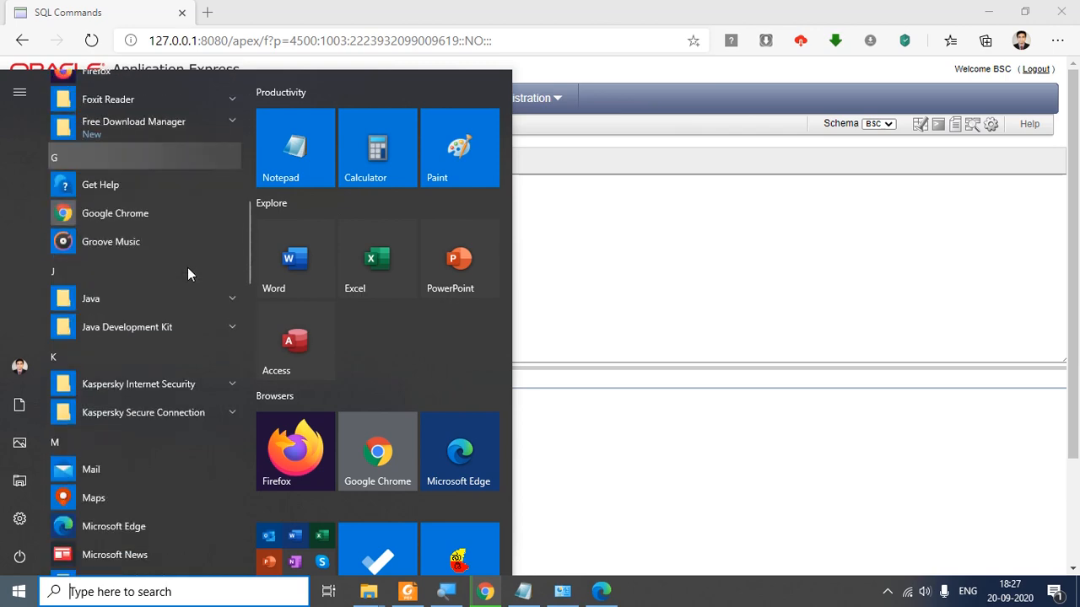
{"action": "scroll", "coordinate": [187, 267], "scroll_direction": "down", "scroll_amount": 8}
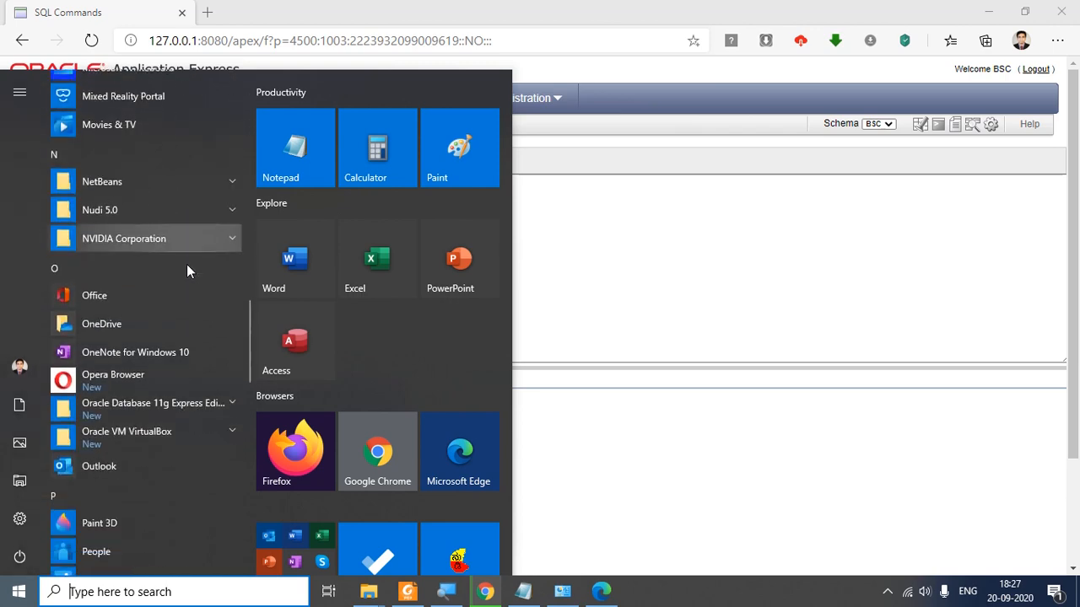
{"action": "scroll", "coordinate": [187, 264], "scroll_direction": "down", "scroll_amount": 3}
{"action": "scroll", "coordinate": [186, 262], "scroll_direction": "up", "scroll_amount": 2}
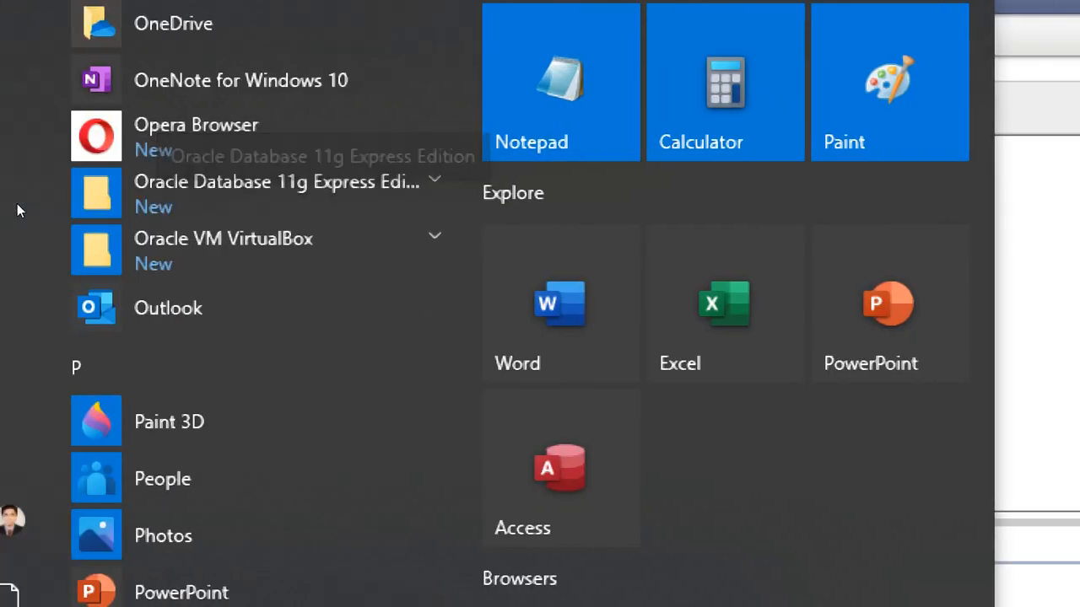
{"action": "mouse_move", "coordinate": [77, 211]}
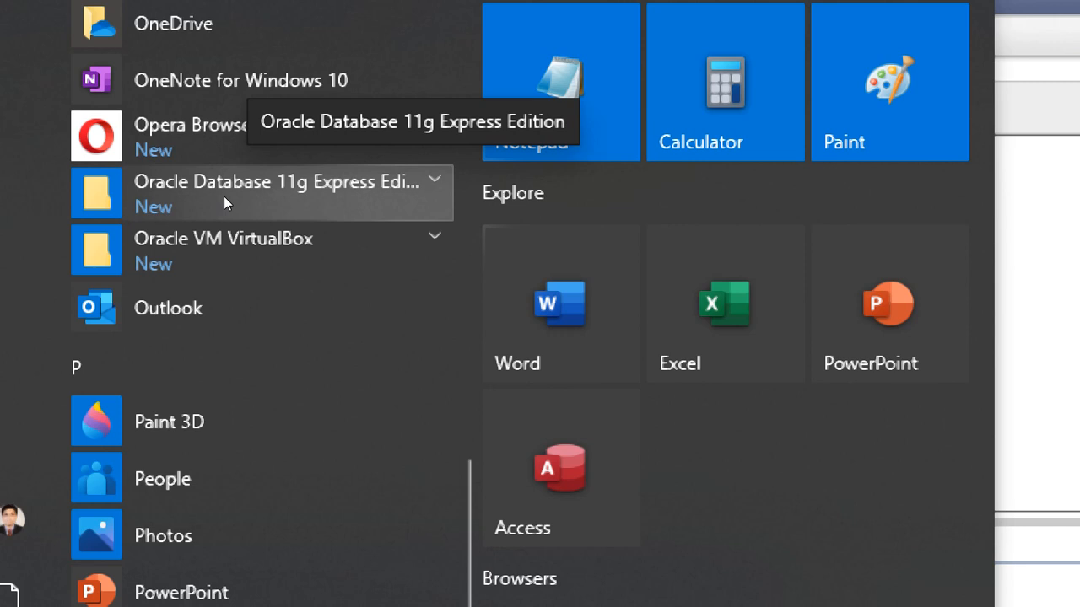
{"action": "left_click", "coordinate": [224, 196]}
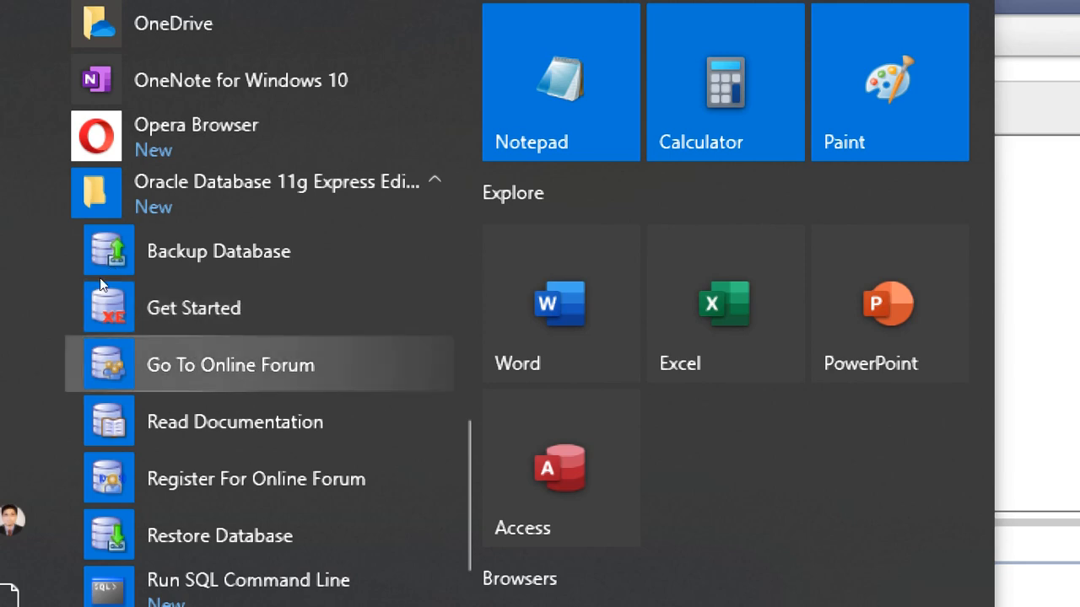
{"action": "scroll", "coordinate": [67, 363], "scroll_direction": "down", "scroll_amount": 2}
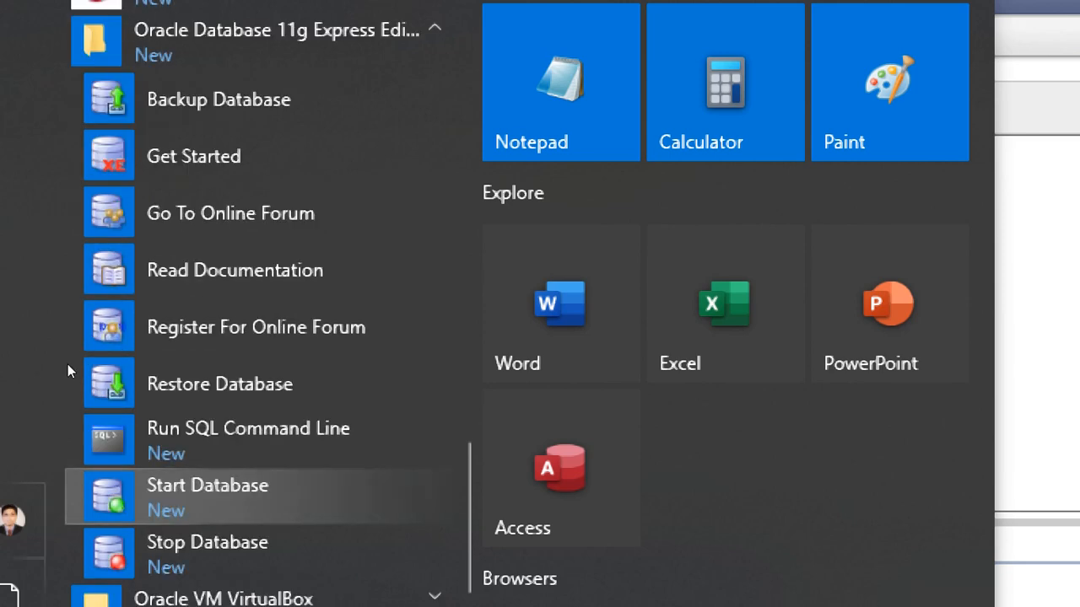
{"action": "scroll", "coordinate": [67, 364], "scroll_direction": "down", "scroll_amount": 4}
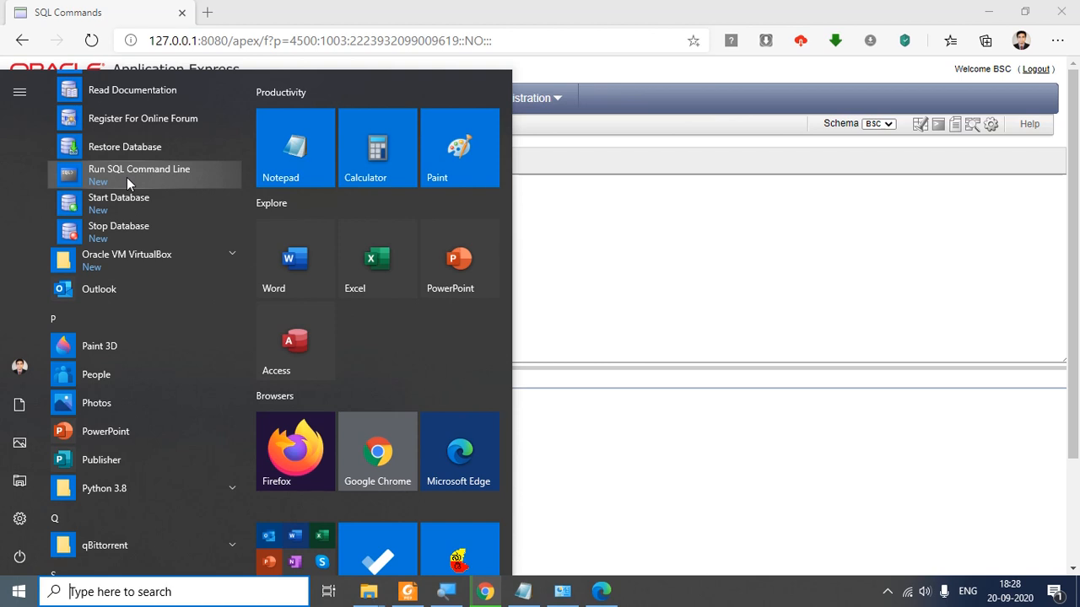
{"action": "scroll", "coordinate": [126, 177], "scroll_direction": "up", "scroll_amount": 4}
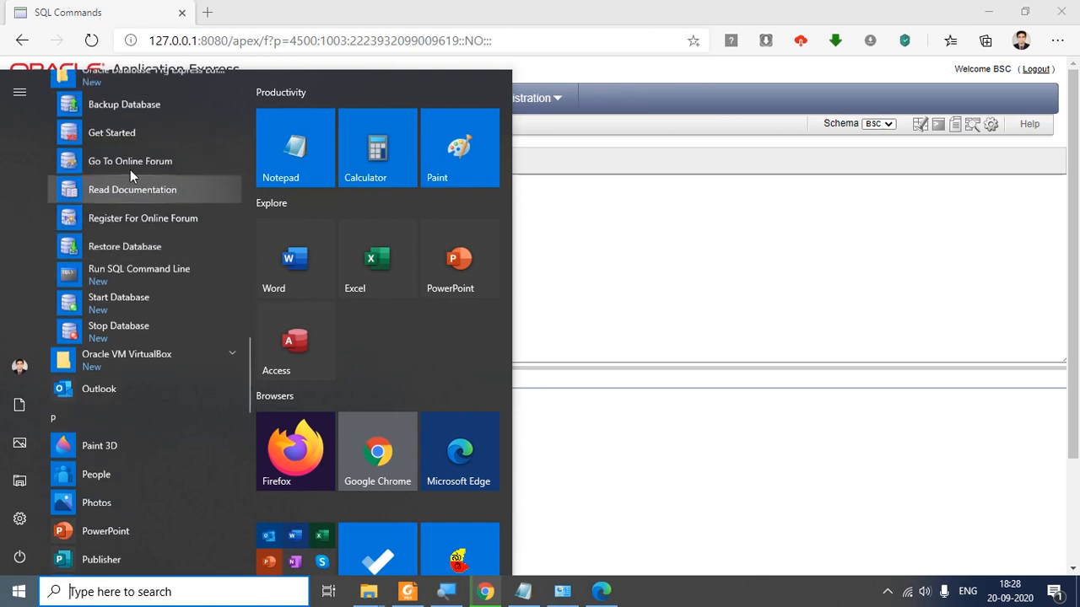
{"action": "scroll", "coordinate": [133, 171], "scroll_direction": "down", "scroll_amount": 1}
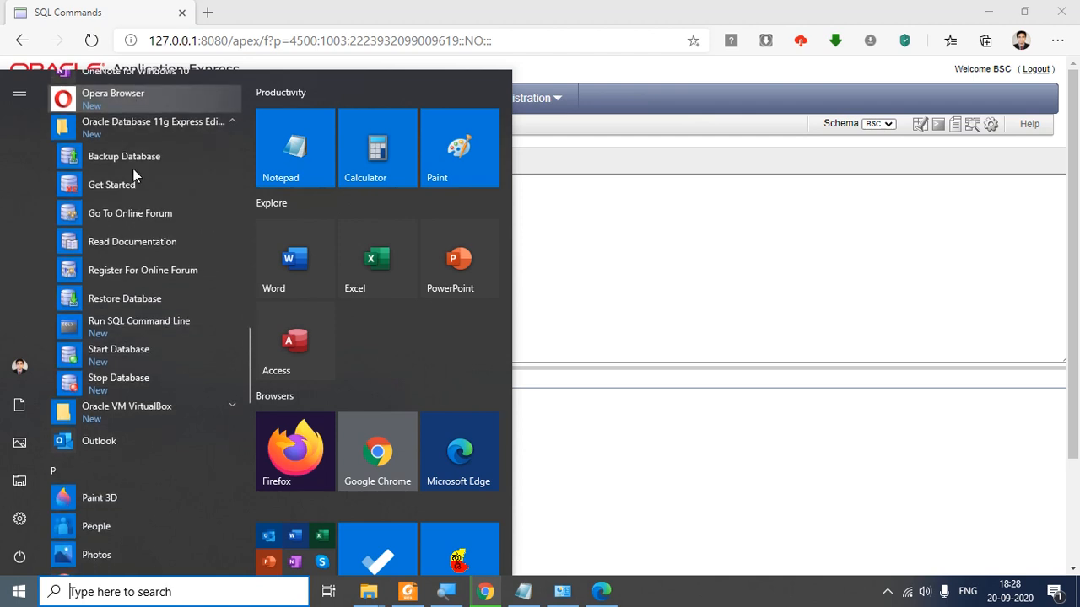
Step: Launch Run SQL Command Line, connect as bsc with its password, and begin 'select * from emp;'
{"action": "left_click", "coordinate": [154, 328]}
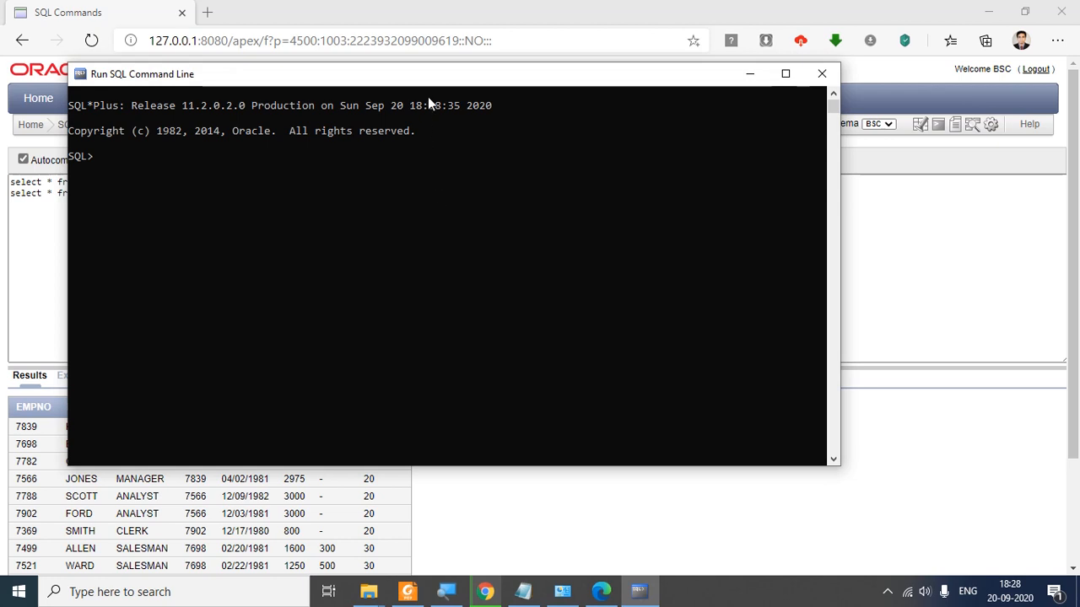
{"action": "left_click_drag", "start_coordinate": [441, 74], "coordinate": [571, 79]}
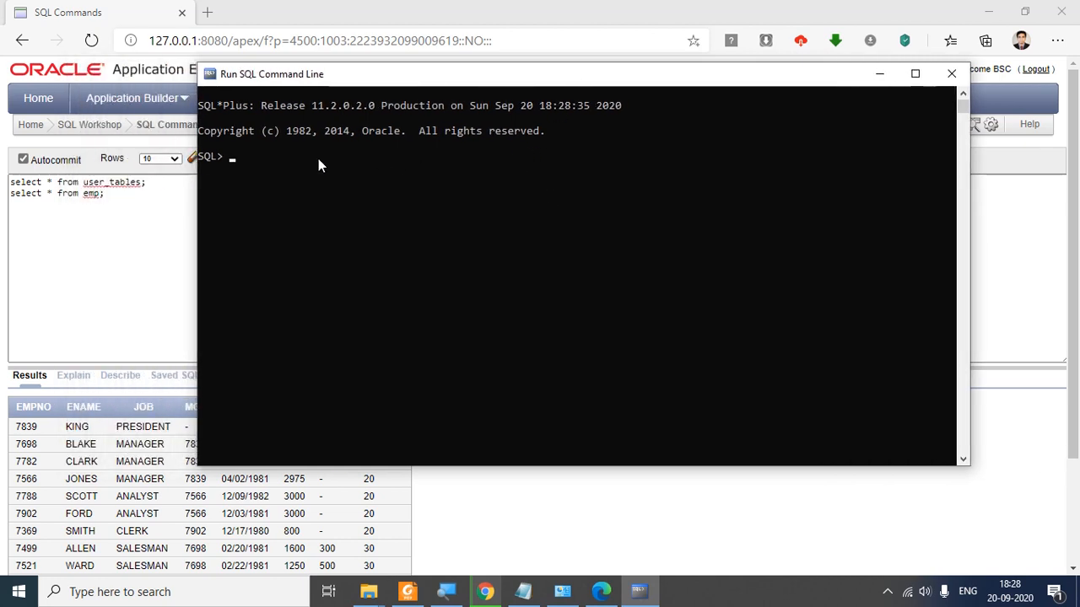
{"action": "type", "text": "connect bsc"}
{"action": "key", "text": "Return"}
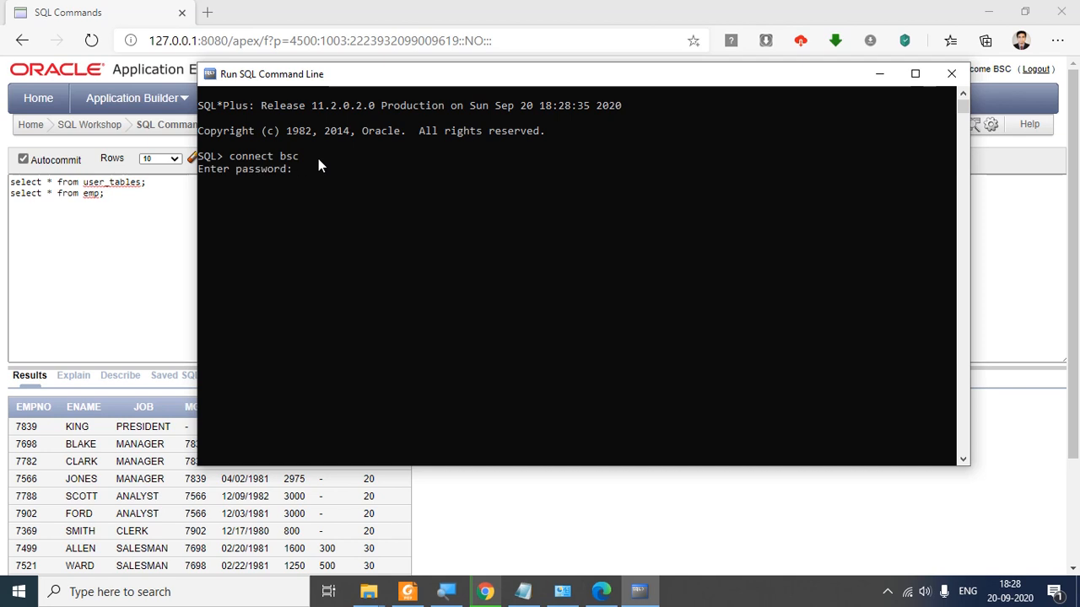
{"action": "key", "text": "Return"}
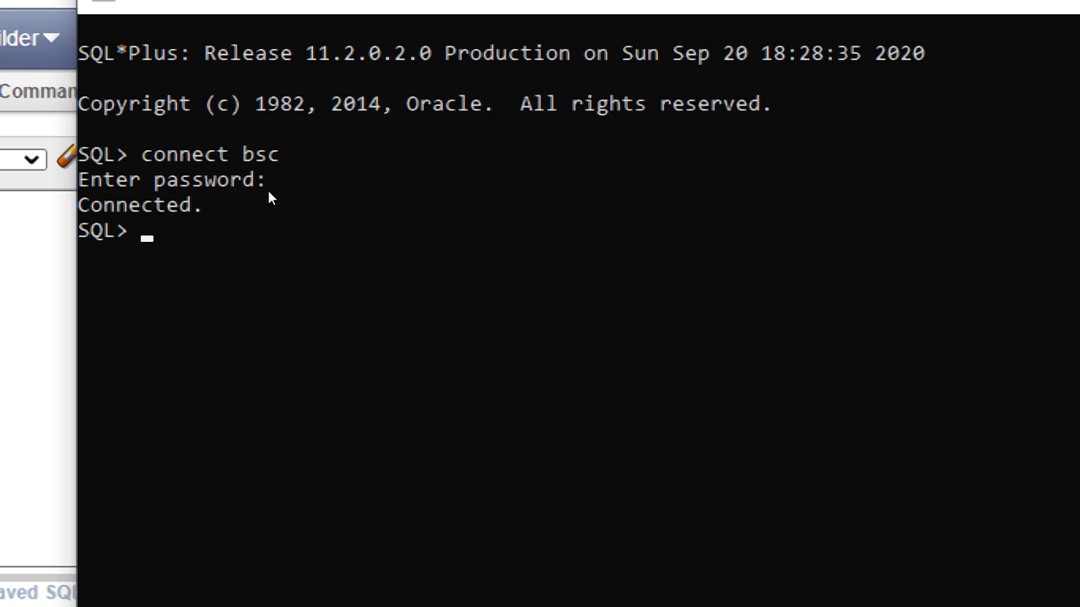
{"action": "type", "text": "select "}
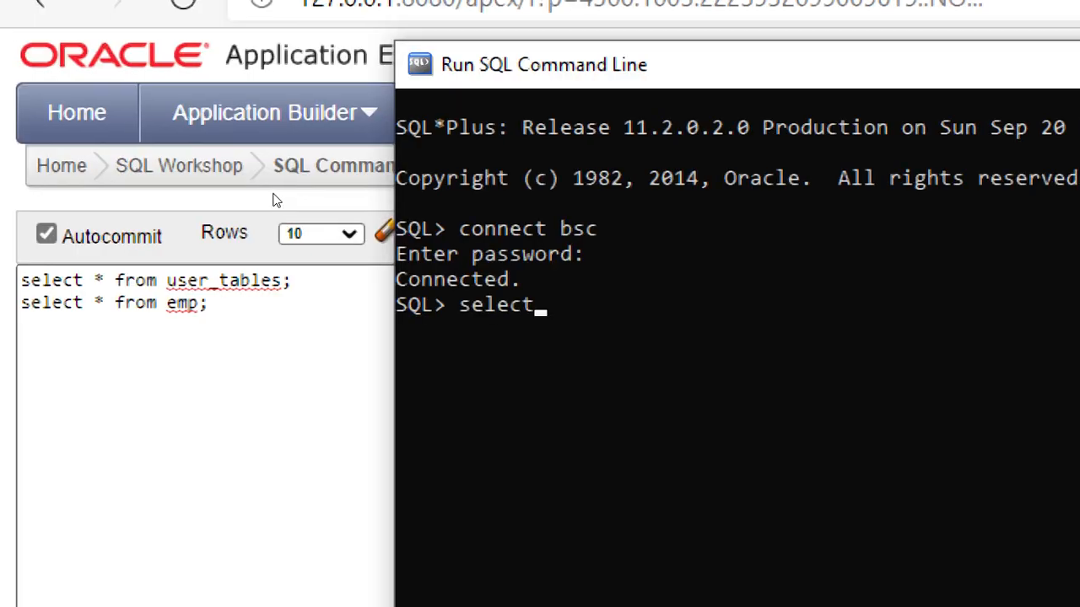
{"action": "type", "text": "* fro"}
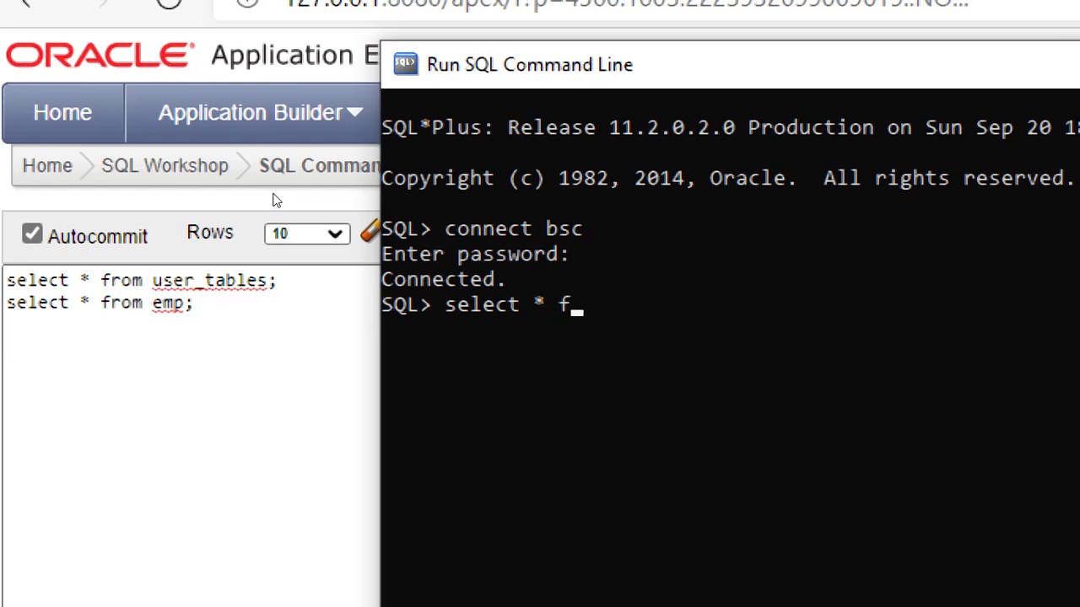
{"action": "type", "text": "m em"}
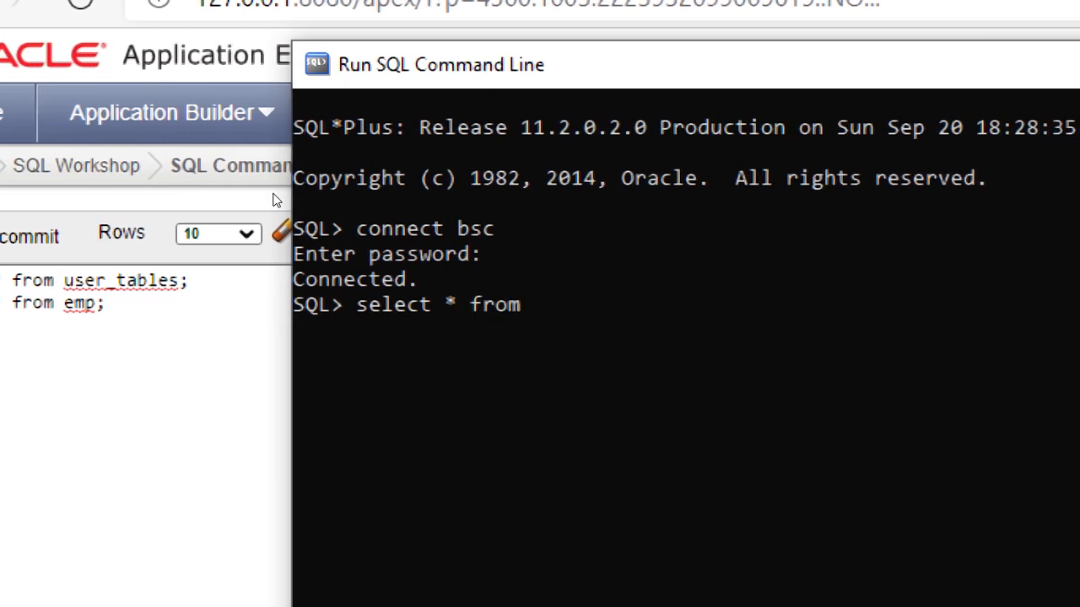
{"action": "type", "text": "p;"}
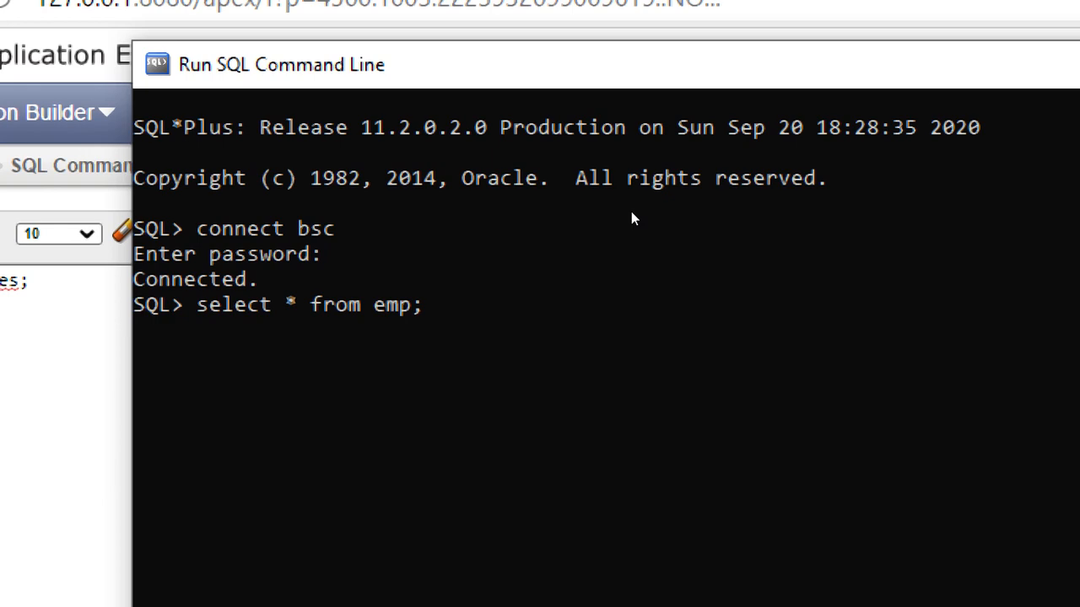
Step: Run 'select * from emp;' and highlight the EMPNO, ENAME and JOB column headings in the output
{"action": "key", "text": "Return"}
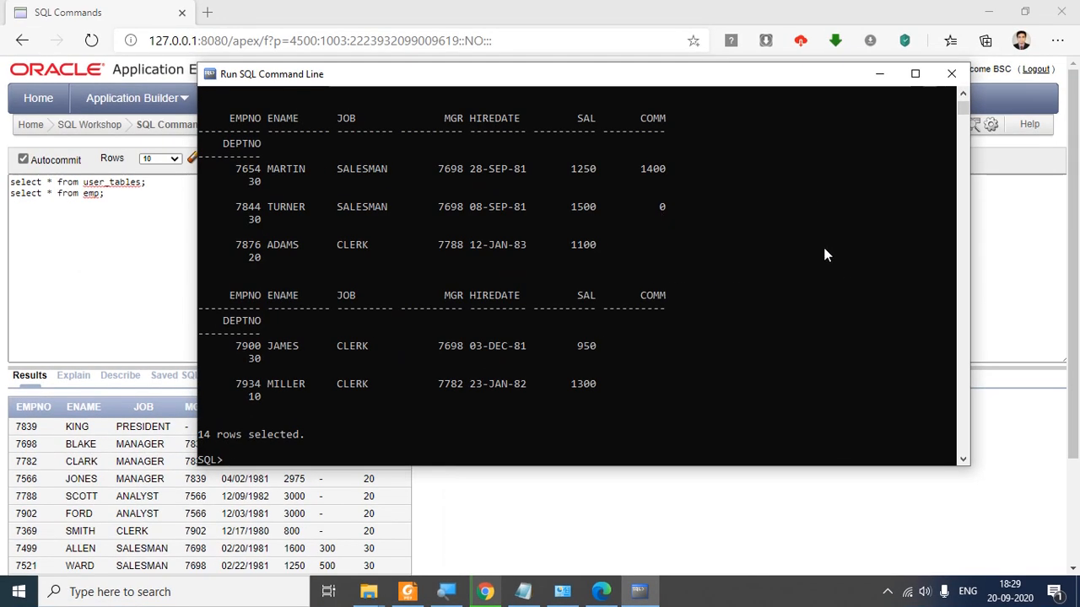
{"action": "scroll", "coordinate": [825, 253], "scroll_direction": "up", "scroll_amount": 15}
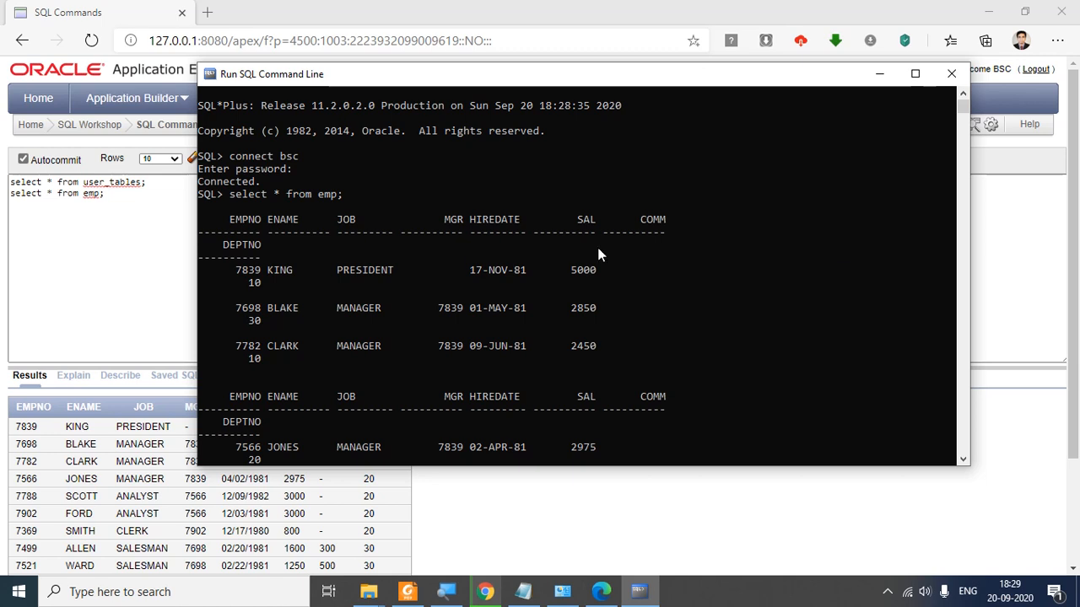
{"action": "left_click_drag", "start_coordinate": [231, 216], "coordinate": [292, 219]}
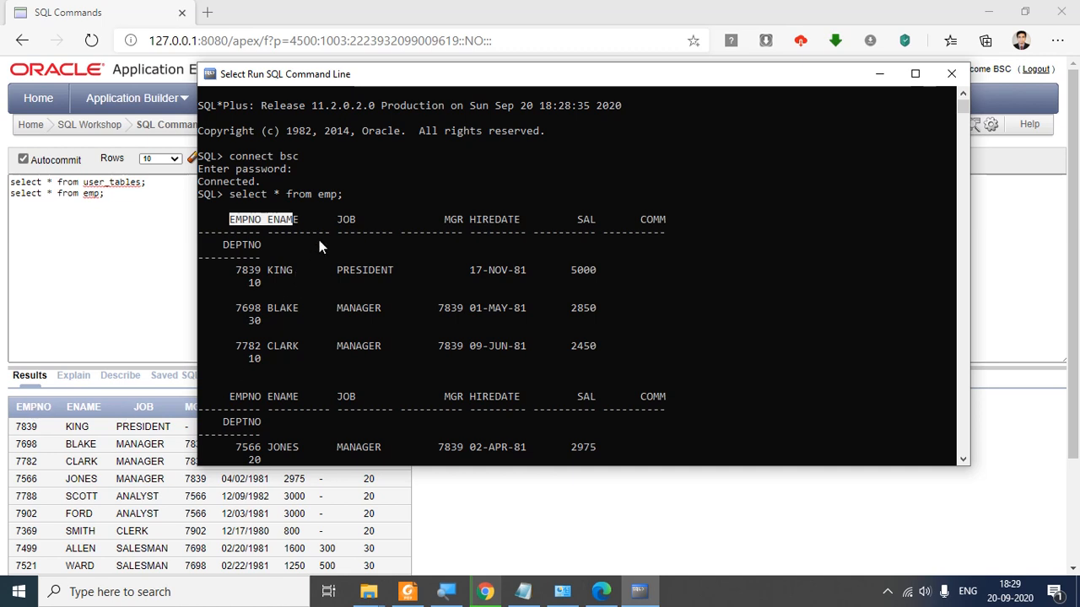
{"action": "left_click_drag", "start_coordinate": [329, 221], "coordinate": [368, 220]}
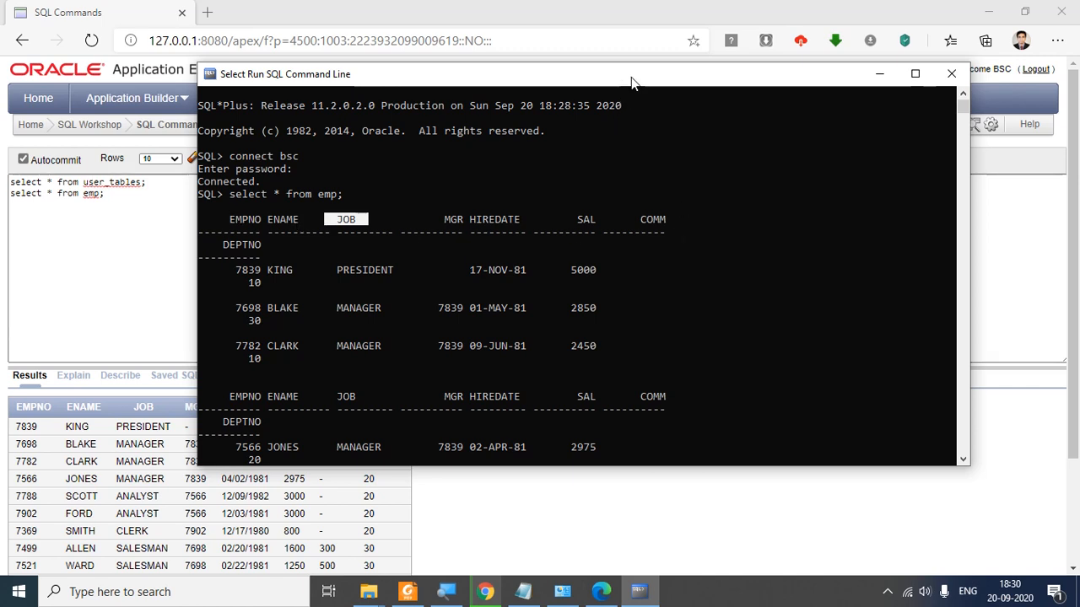
{"action": "left_click_drag", "start_coordinate": [631, 82], "coordinate": [649, 87]}
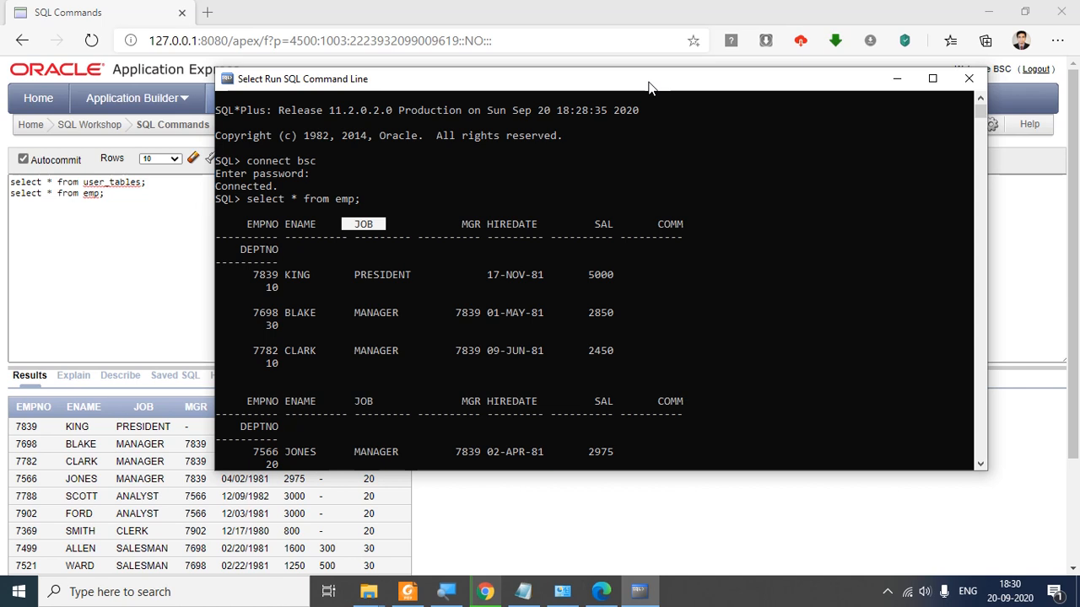
Step: Log out of Application Express and open the Windows Start menu
{"action": "left_click", "coordinate": [343, 19]}
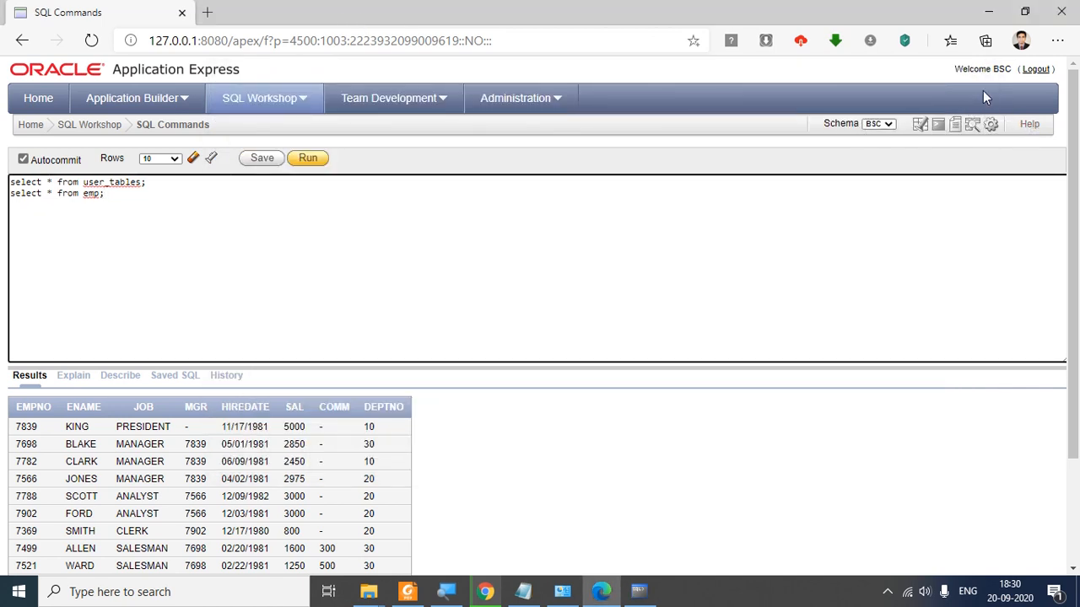
{"action": "left_click", "coordinate": [1024, 72]}
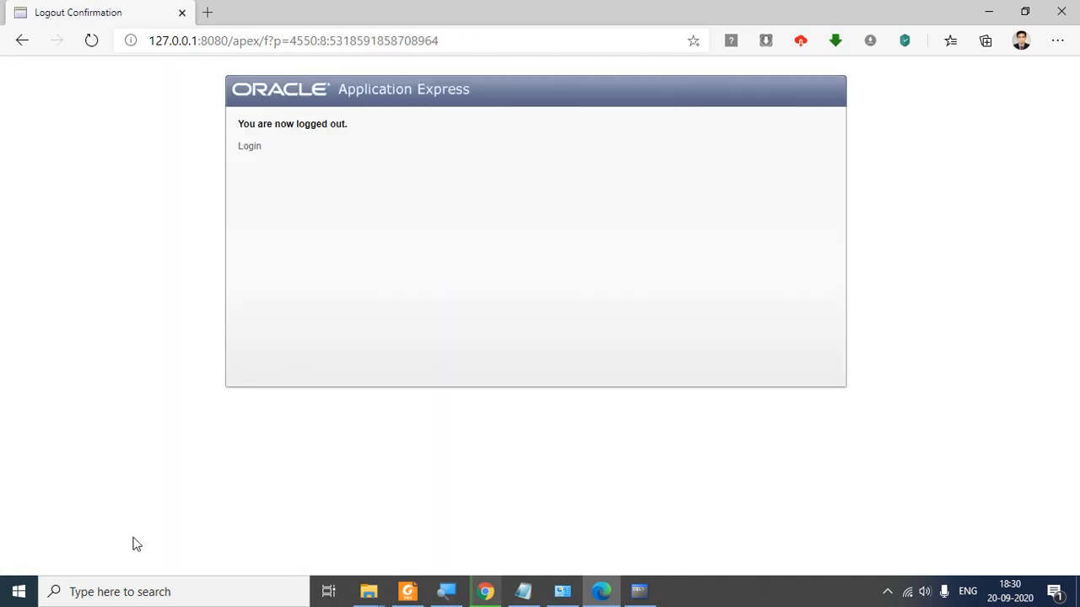
{"action": "left_click", "coordinate": [18, 589]}
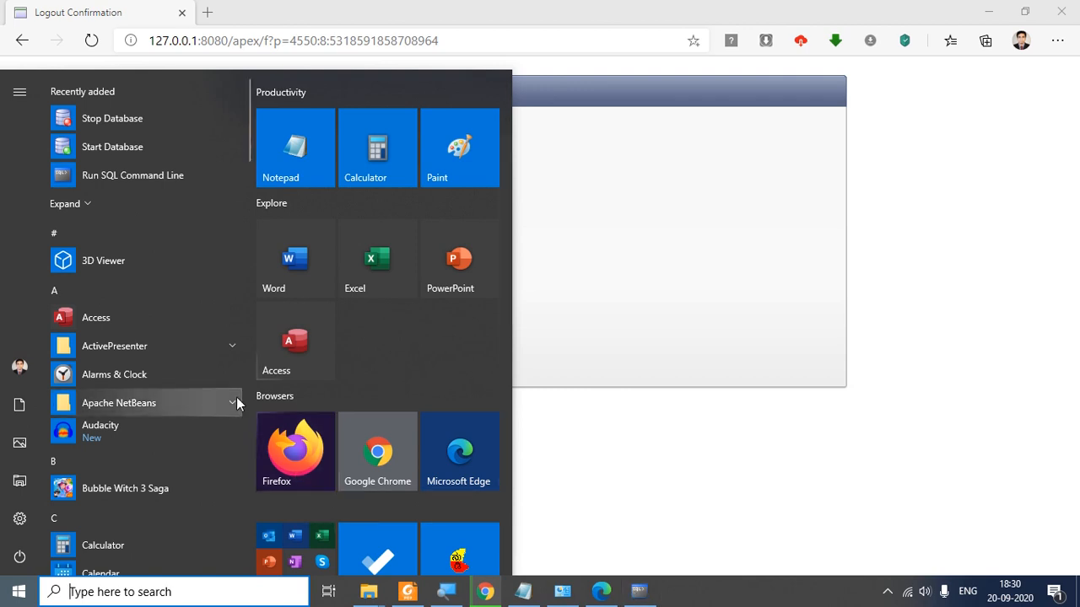
Step: Find the Oracle Database 11g Express Edition folder in the Start menu and expand it
{"action": "scroll", "coordinate": [181, 478], "scroll_direction": "down", "scroll_amount": 10}
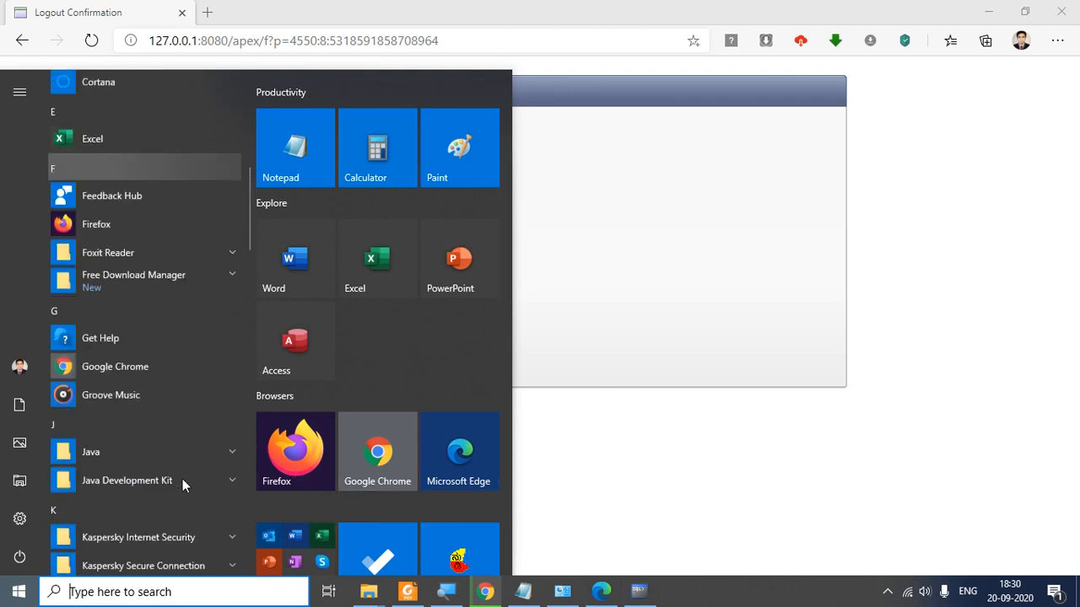
{"action": "scroll", "coordinate": [183, 478], "scroll_direction": "down", "scroll_amount": 10}
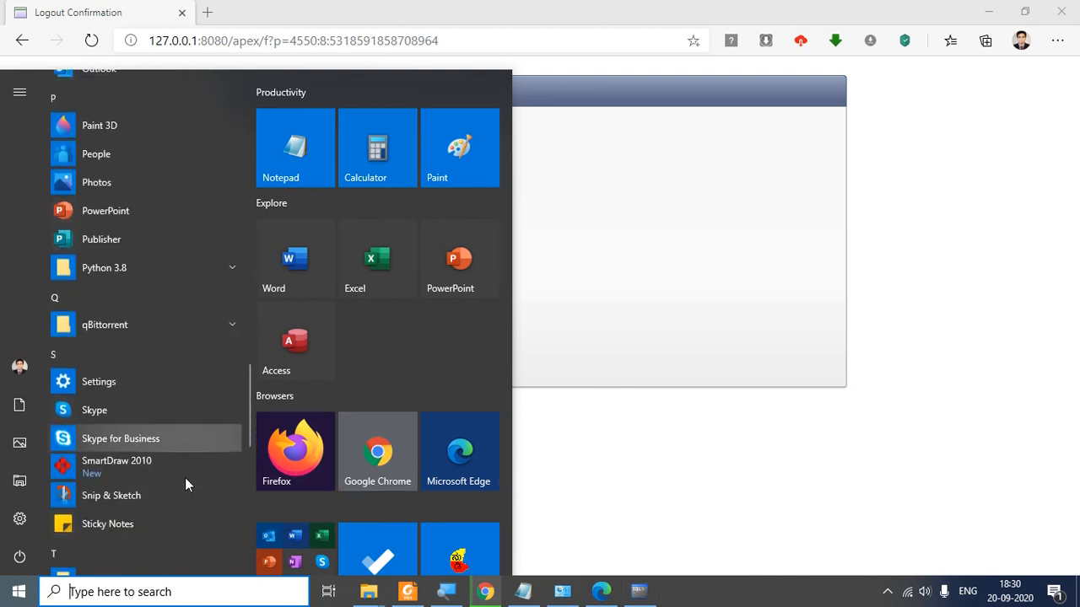
{"action": "scroll", "coordinate": [186, 478], "scroll_direction": "up", "scroll_amount": 2}
{"action": "scroll", "coordinate": [186, 479], "scroll_direction": "down", "scroll_amount": 5}
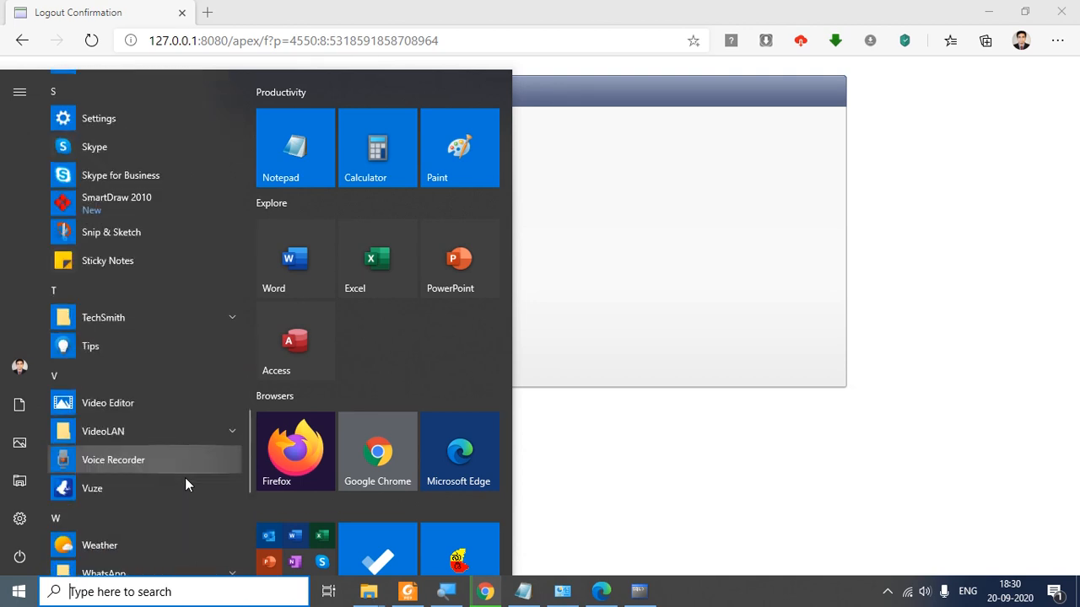
{"action": "scroll", "coordinate": [186, 478], "scroll_direction": "down", "scroll_amount": 3}
{"action": "scroll", "coordinate": [185, 479], "scroll_direction": "up", "scroll_amount": 7}
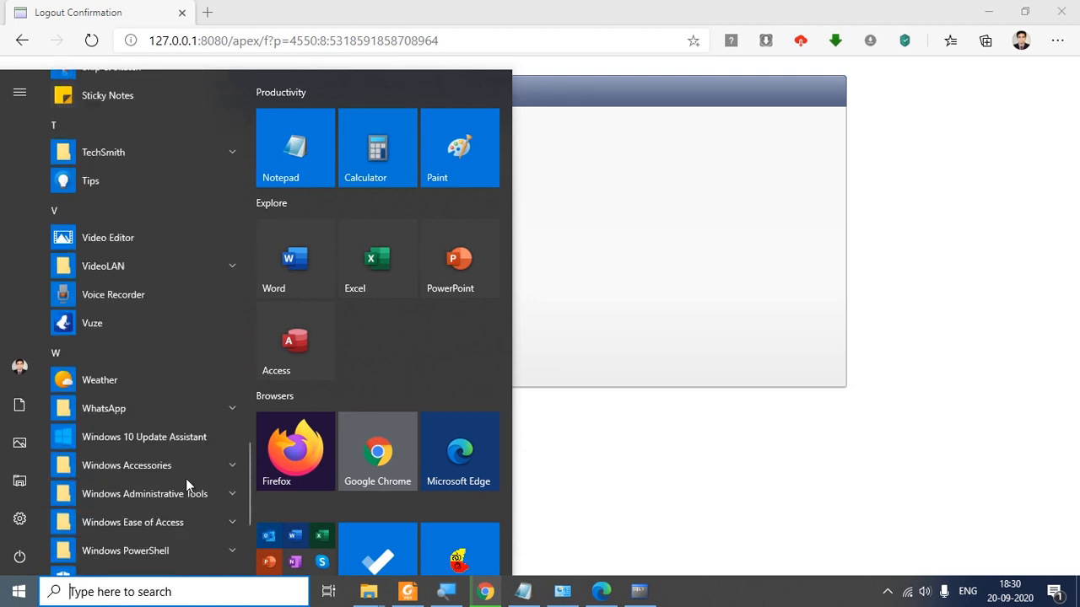
{"action": "scroll", "coordinate": [186, 478], "scroll_direction": "up", "scroll_amount": 3}
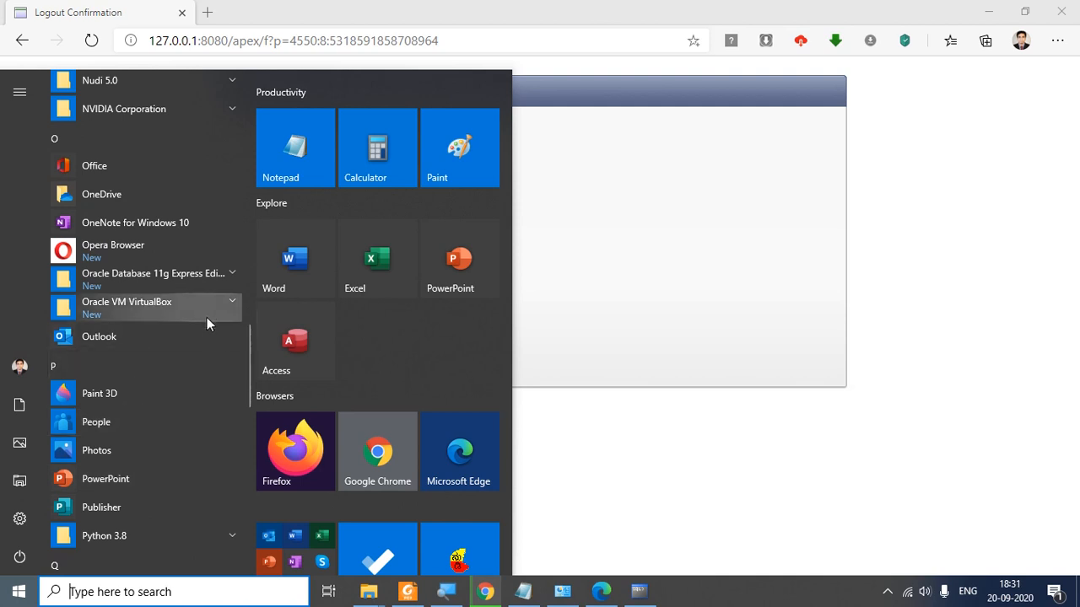
{"action": "left_click", "coordinate": [228, 278]}
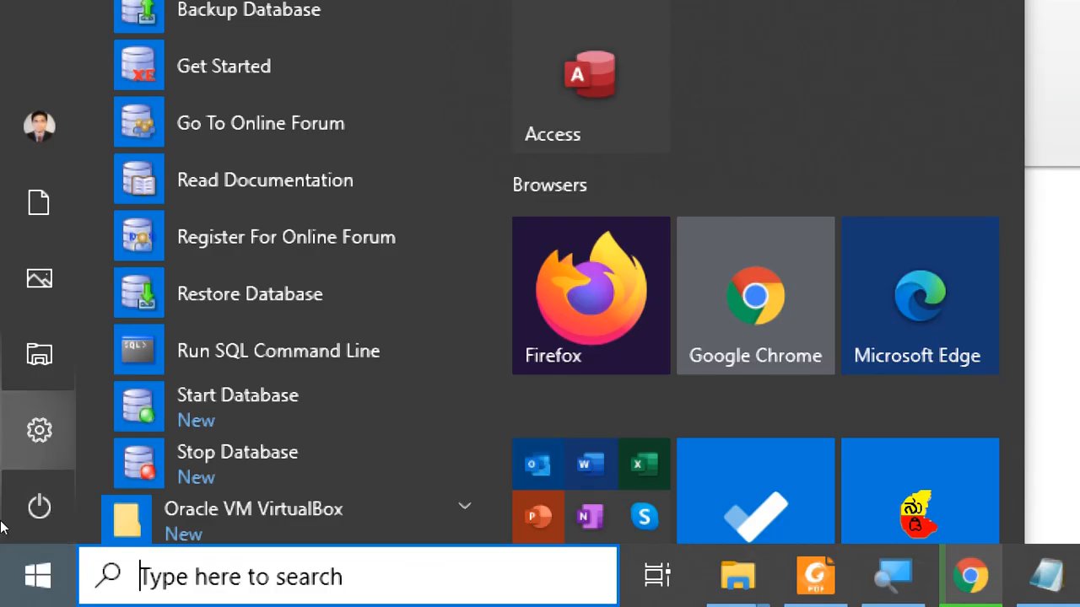
{"action": "mouse_move", "coordinate": [84, 512]}
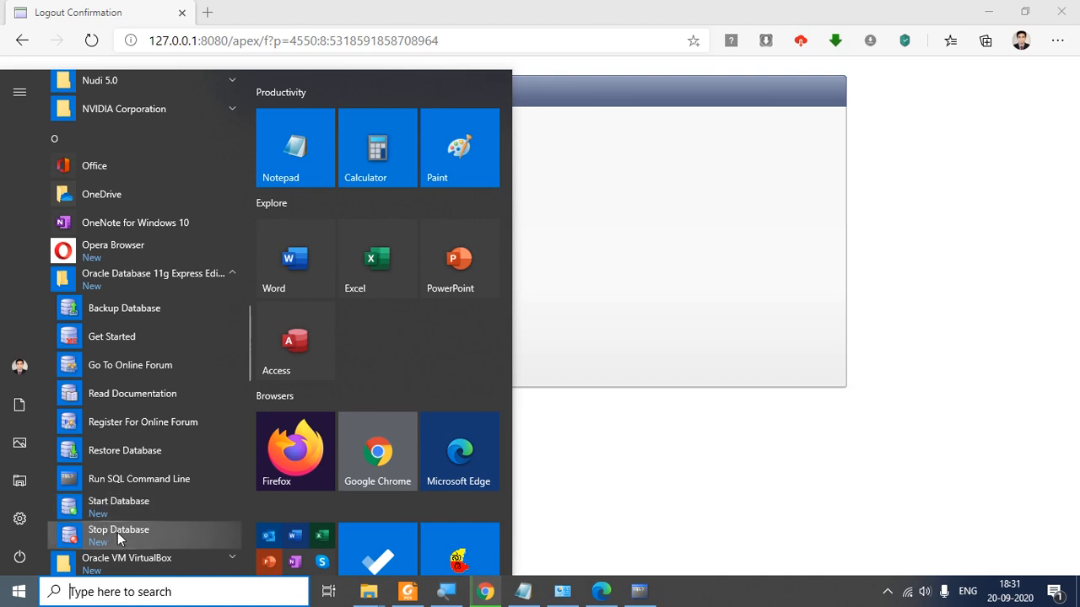
Step: Run Stop Database until OracleServiceXE stops, then go back to the APEX logout page
{"action": "left_click", "coordinate": [123, 535]}
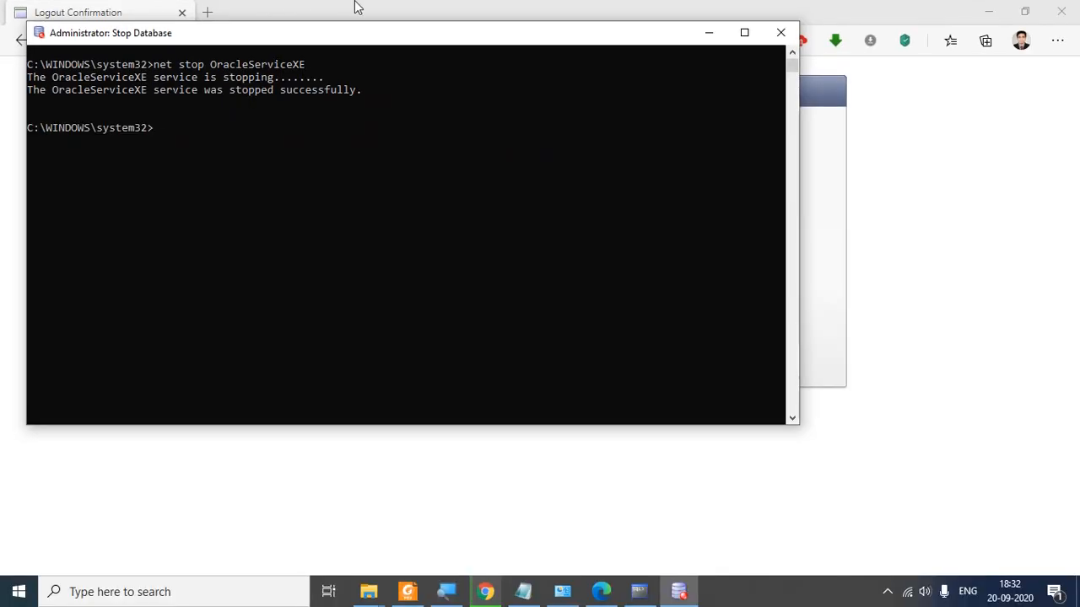
{"action": "left_click", "coordinate": [717, 13]}
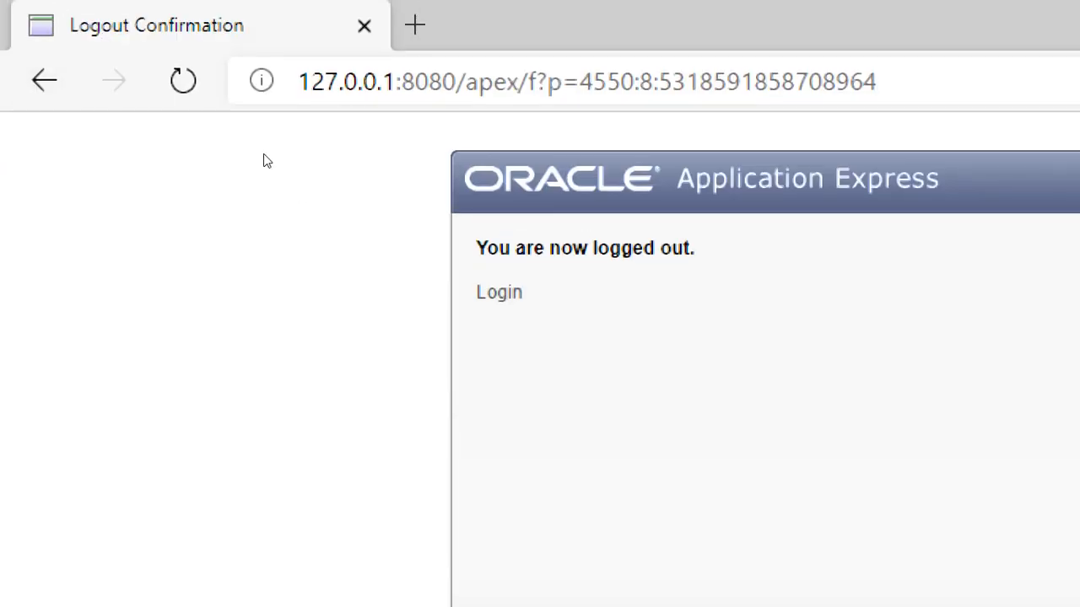
Step: Try the APEX Login link and box the resulting 'can't reach this page' error
{"action": "left_click", "coordinate": [499, 292]}
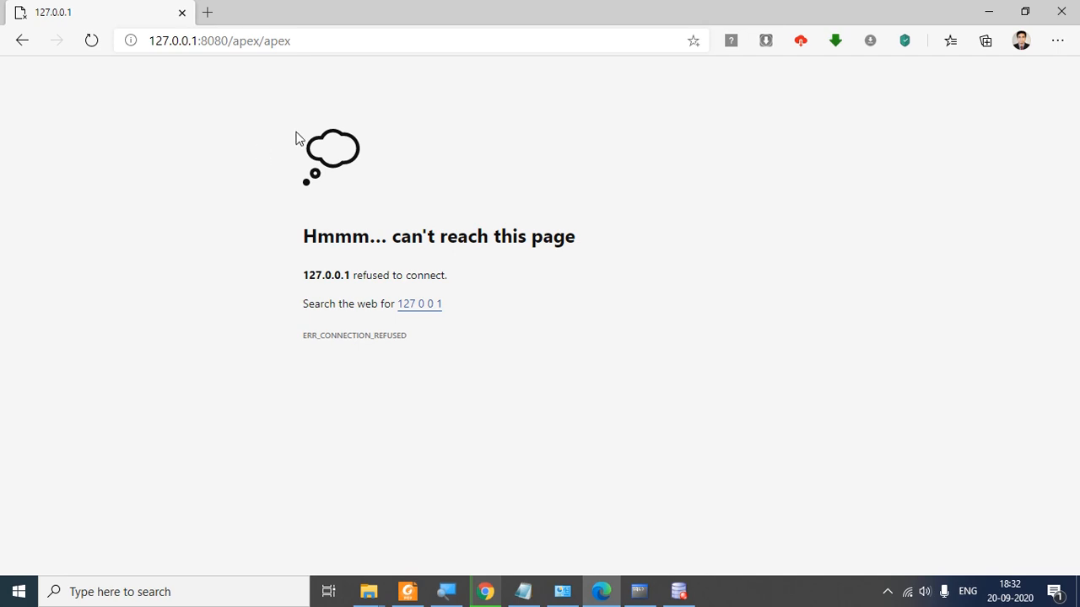
{"action": "mouse_move", "coordinate": [280, 203]}
{"action": "left_mouse_down"}
{"action": "mouse_move", "coordinate": [414, 248]}
{"action": "mouse_move", "coordinate": [614, 268]}
{"action": "left_mouse_up"}
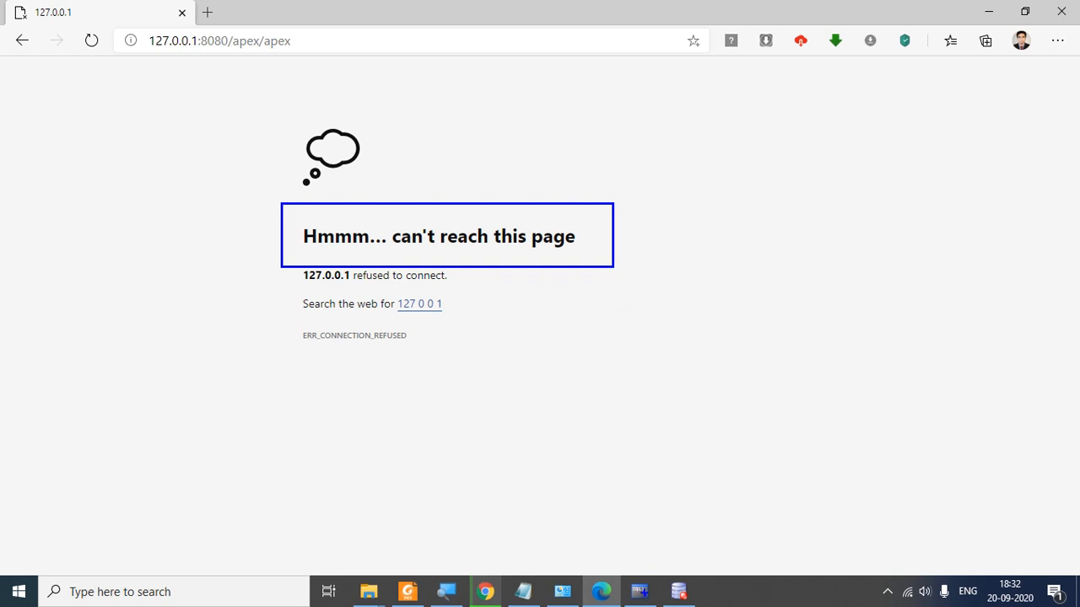
{"action": "left_click", "coordinate": [640, 591]}
Step: Rerun 'select * from emp;' and mark the ORA-03113 end-of-file error lines
{"action": "scroll", "coordinate": [618, 388], "scroll_direction": "down", "scroll_amount": 6}
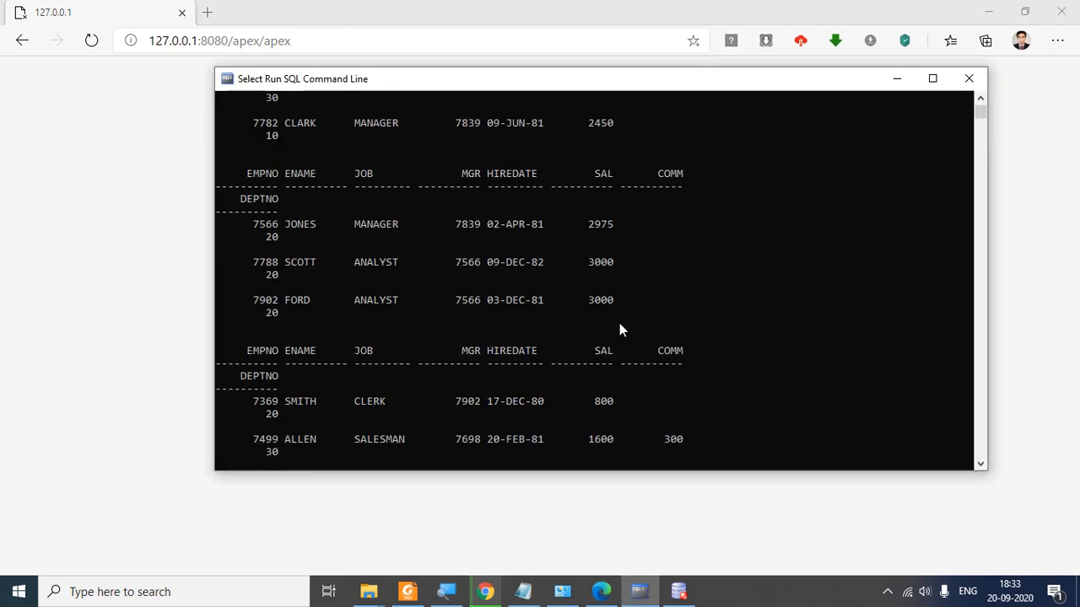
{"action": "scroll", "coordinate": [612, 330], "scroll_direction": "down", "scroll_amount": 8}
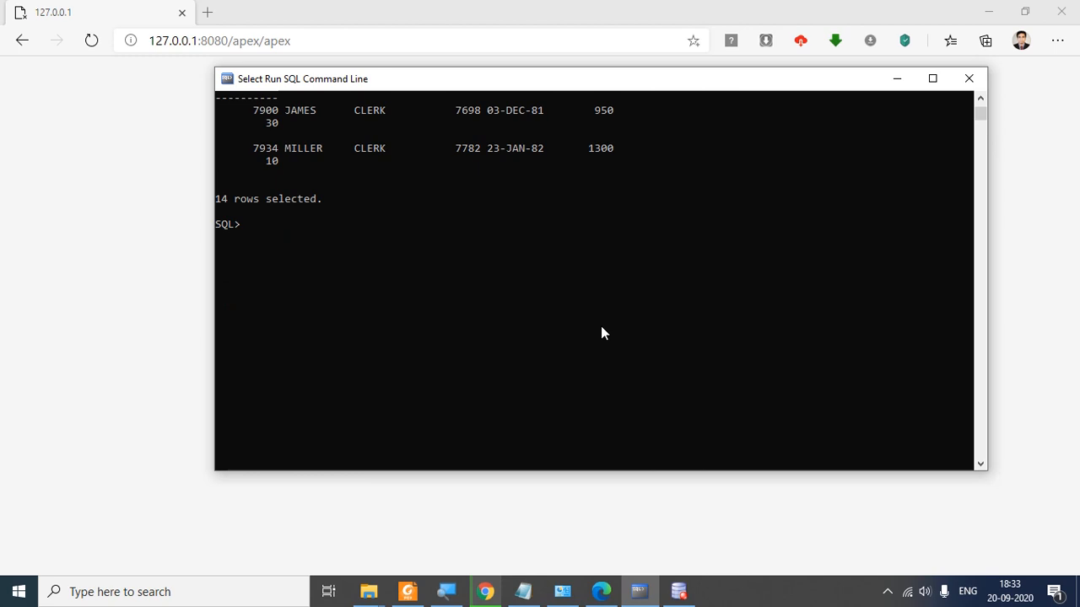
{"action": "type", "text": "select * from emp;"}
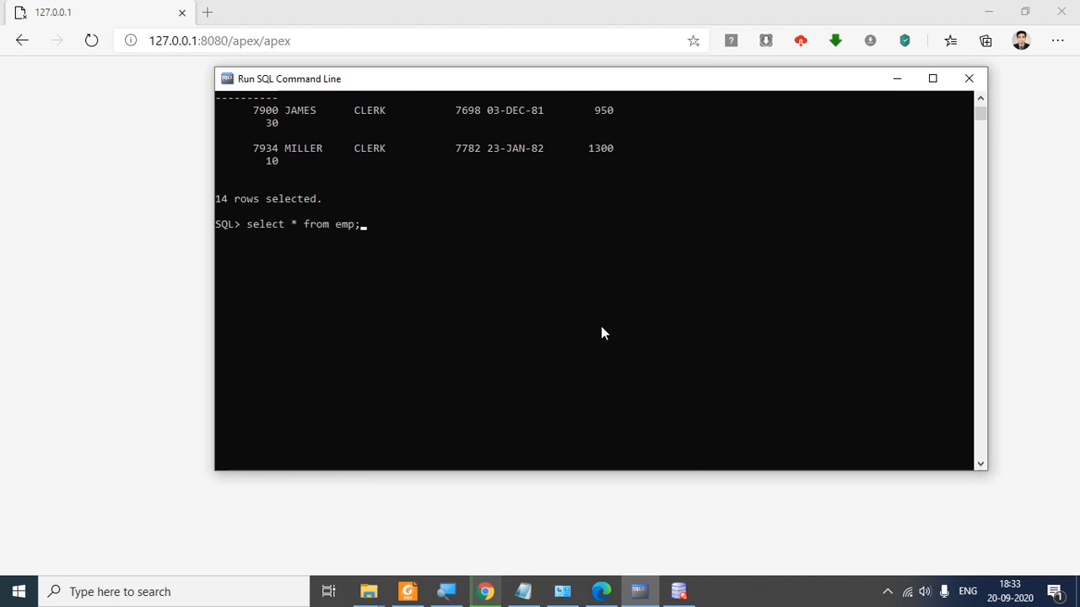
{"action": "key", "text": "Return"}
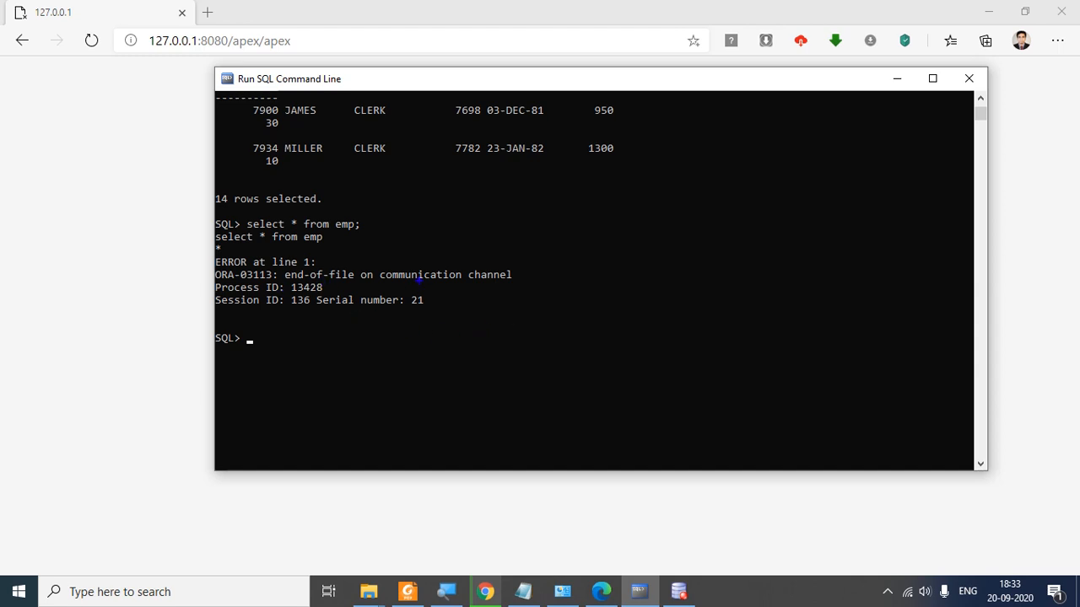
{"action": "left_click_drag", "start_coordinate": [278, 267], "coordinate": [500, 266]}
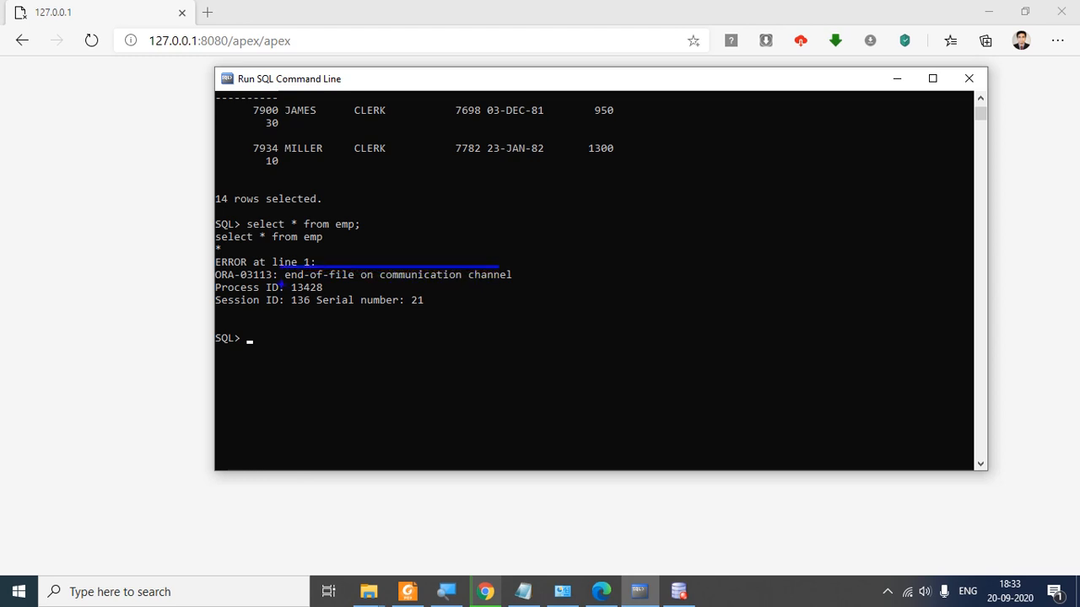
{"action": "left_click_drag", "start_coordinate": [280, 286], "coordinate": [514, 284]}
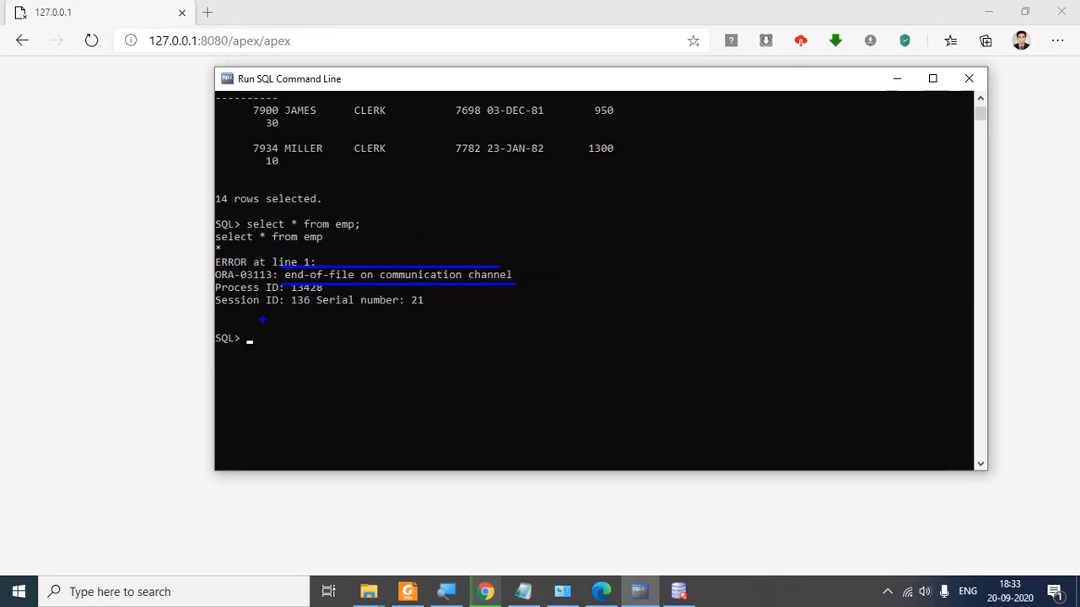
{"action": "key", "text": "Escape"}
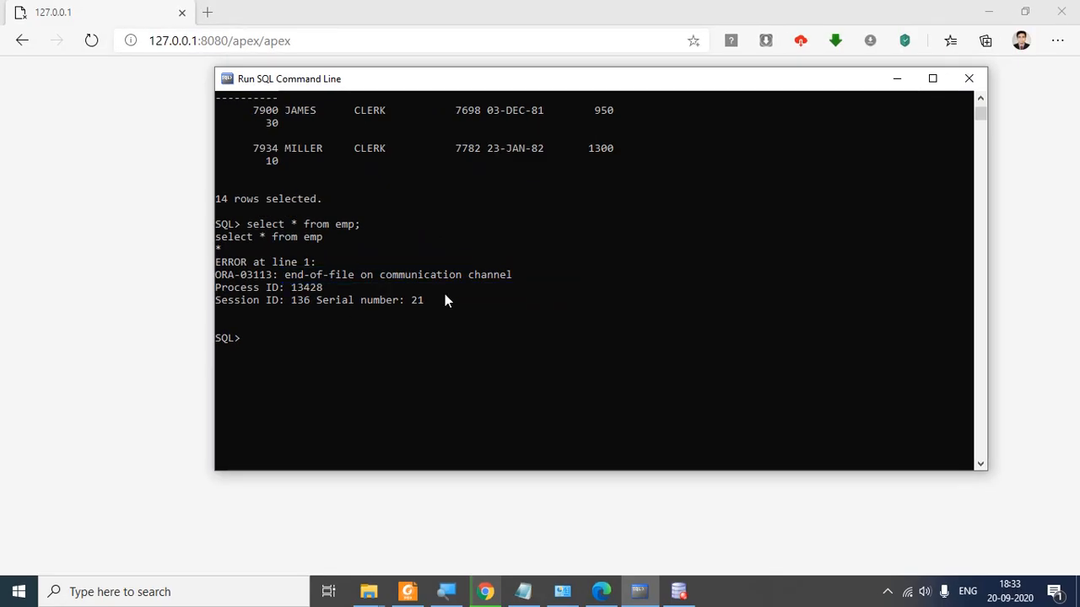
Step: Quit SQL*Plus and minimize Edge to show the Stop Database console
{"action": "type", "text": "q"}
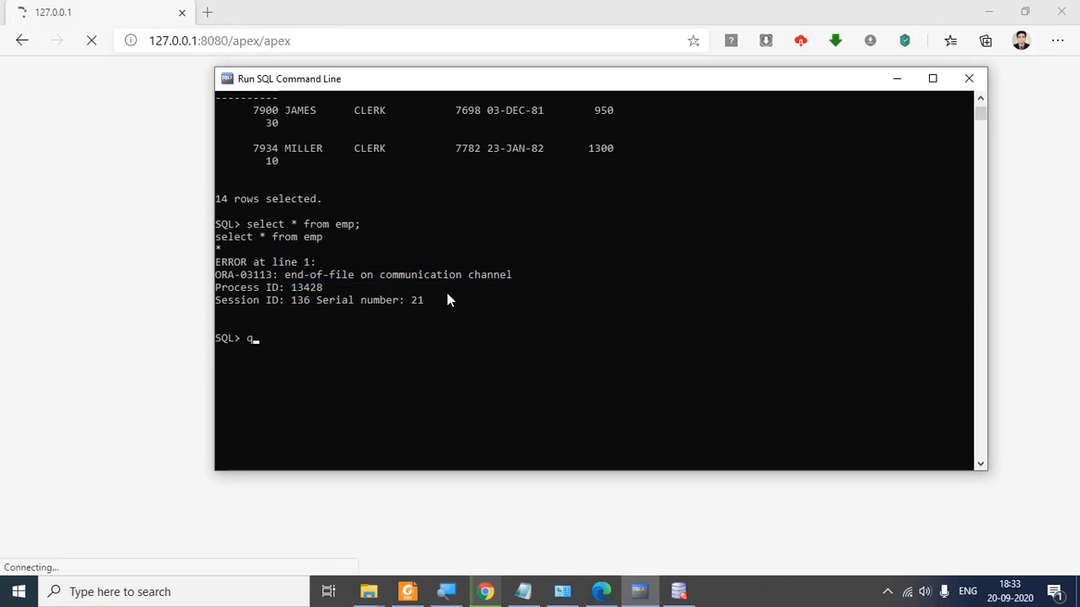
{"action": "type", "text": "uit"}
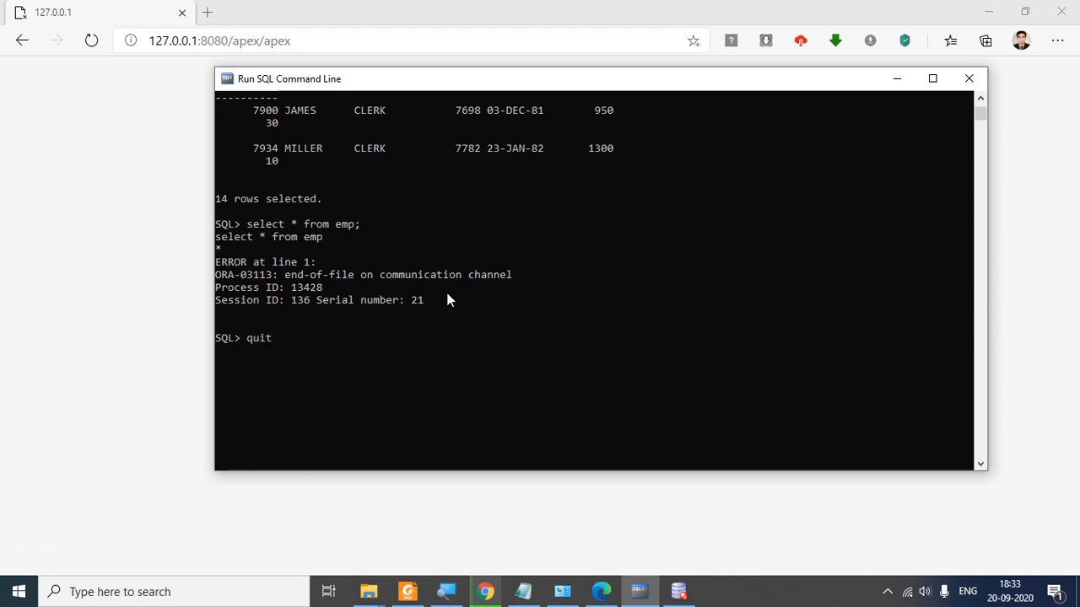
{"action": "key", "text": "Return"}
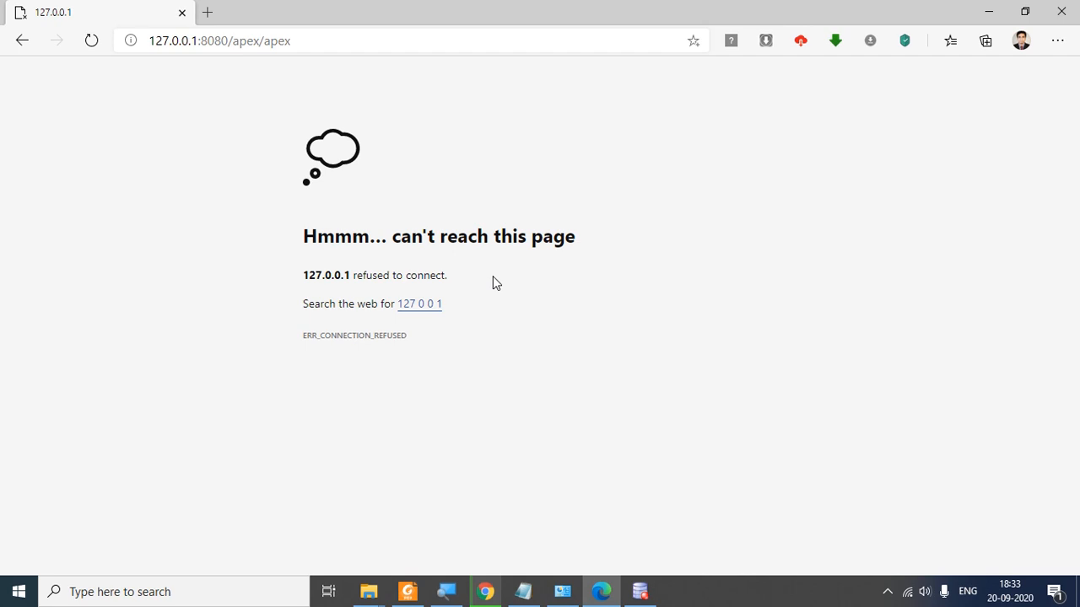
{"action": "left_click", "coordinate": [1003, 14]}
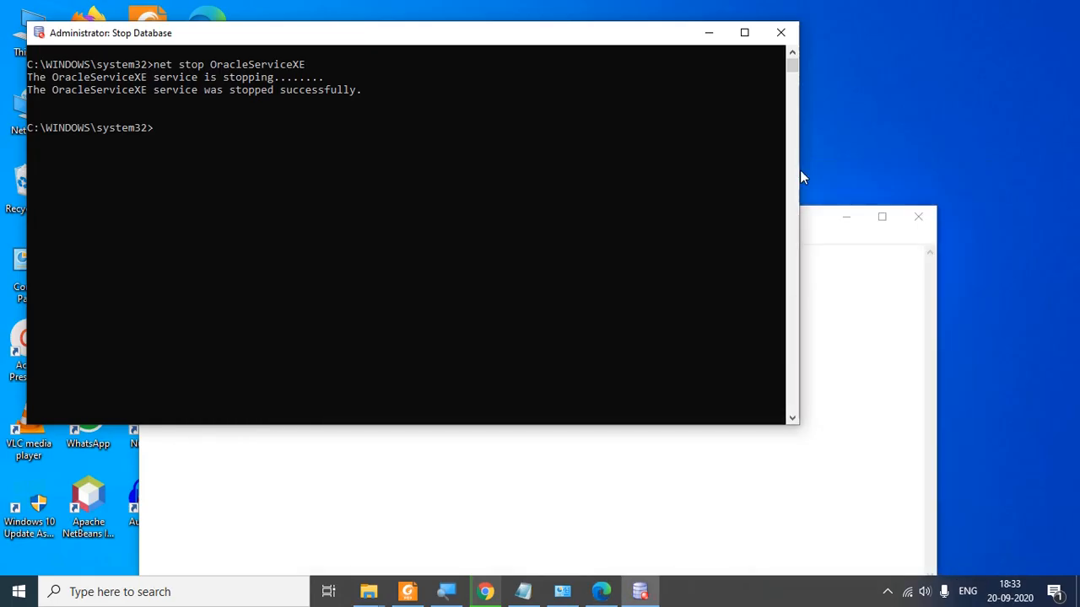